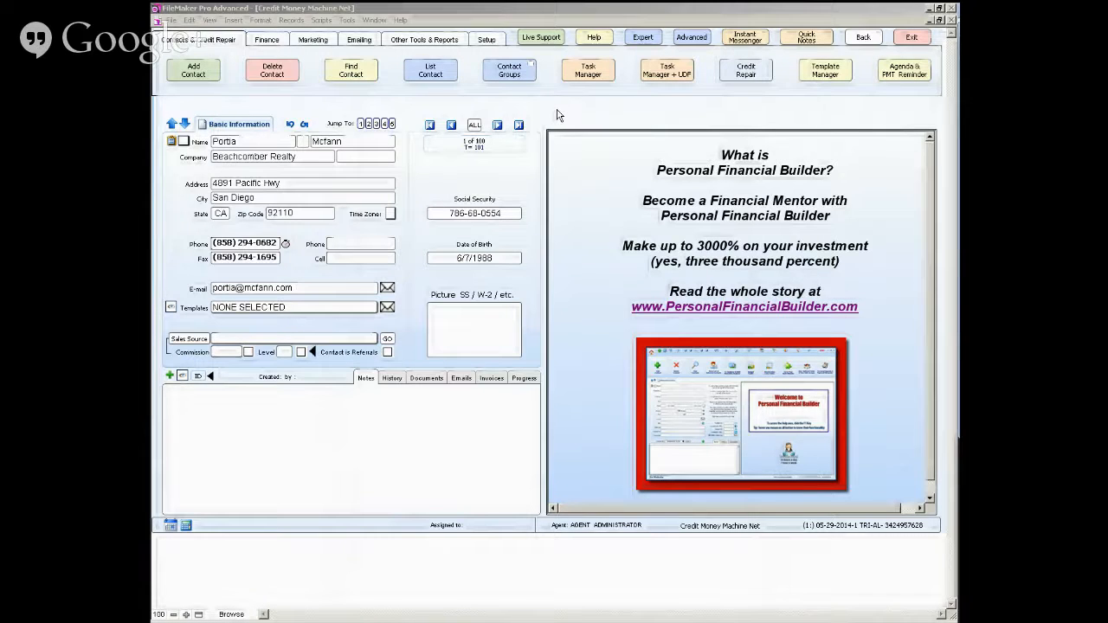
- Look through the contact's task manager, user-defined fields, full contact list and contact groups views, and return to the main contact view
click(580, 80)
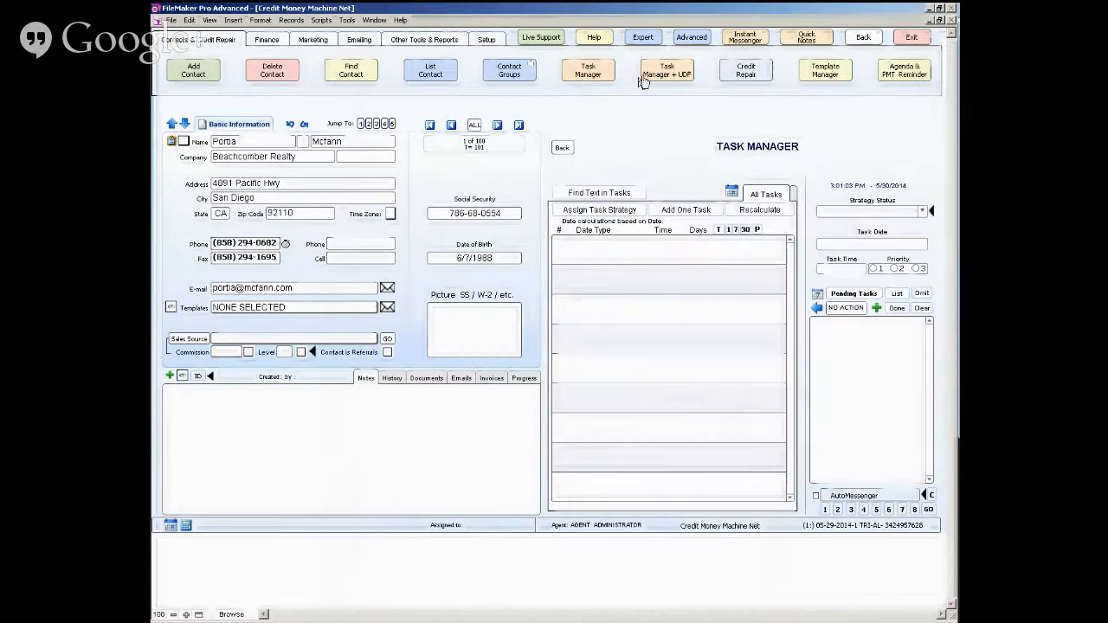
click(645, 78)
click(431, 70)
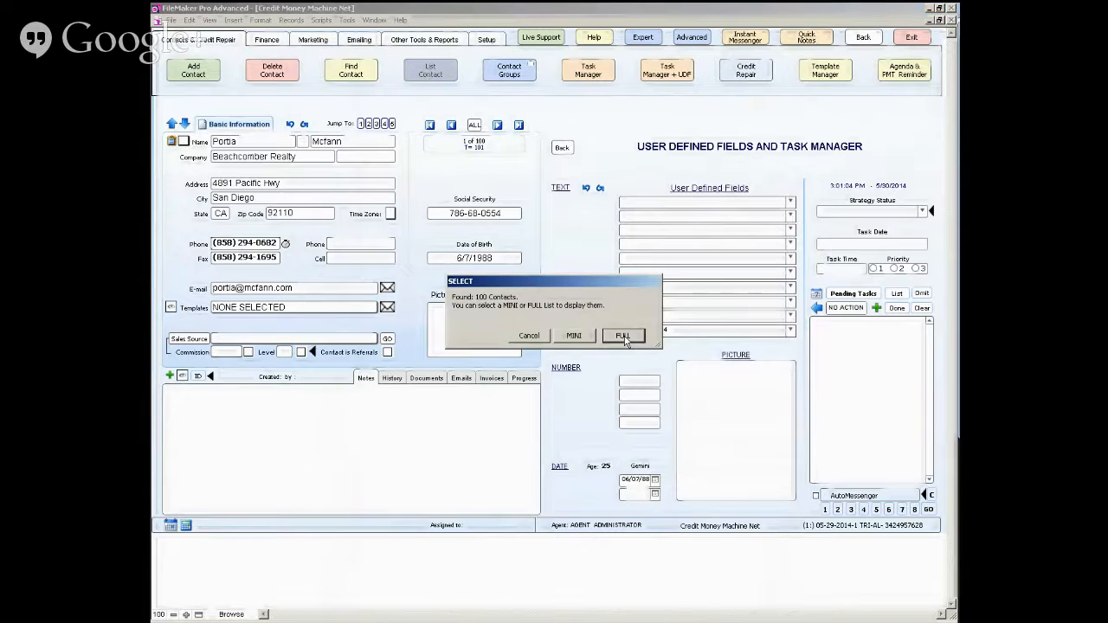
click(623, 335)
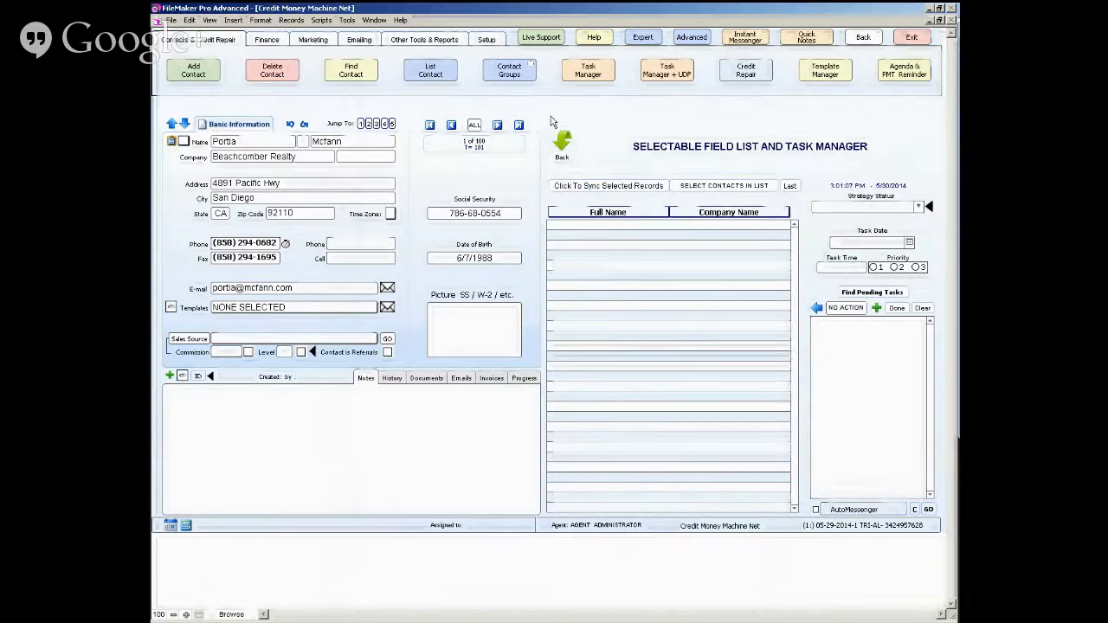
click(512, 76)
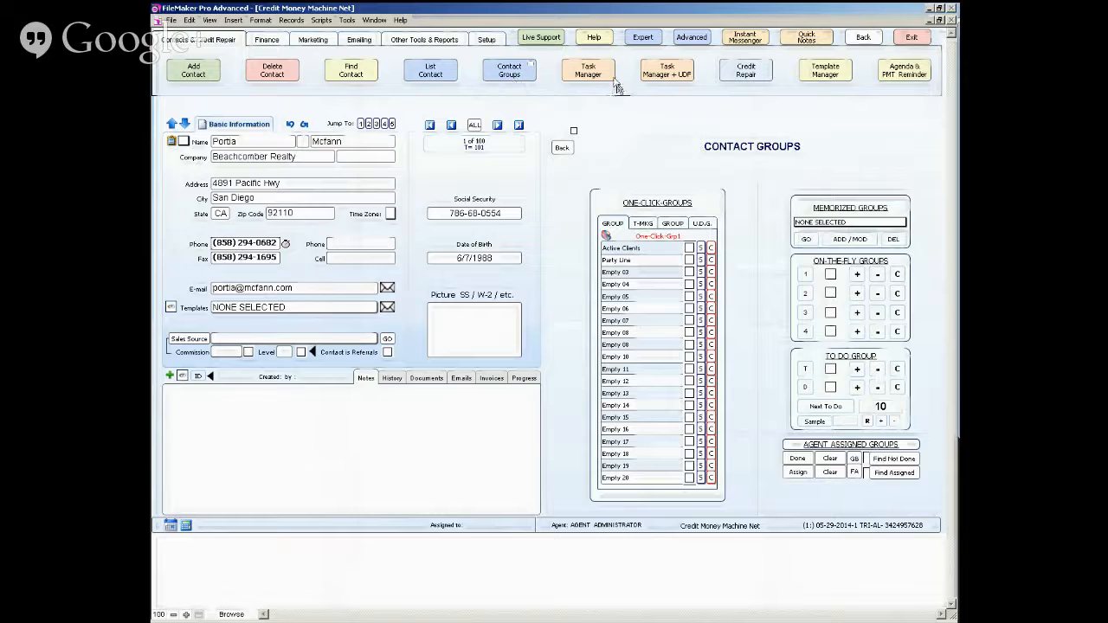
click(562, 147)
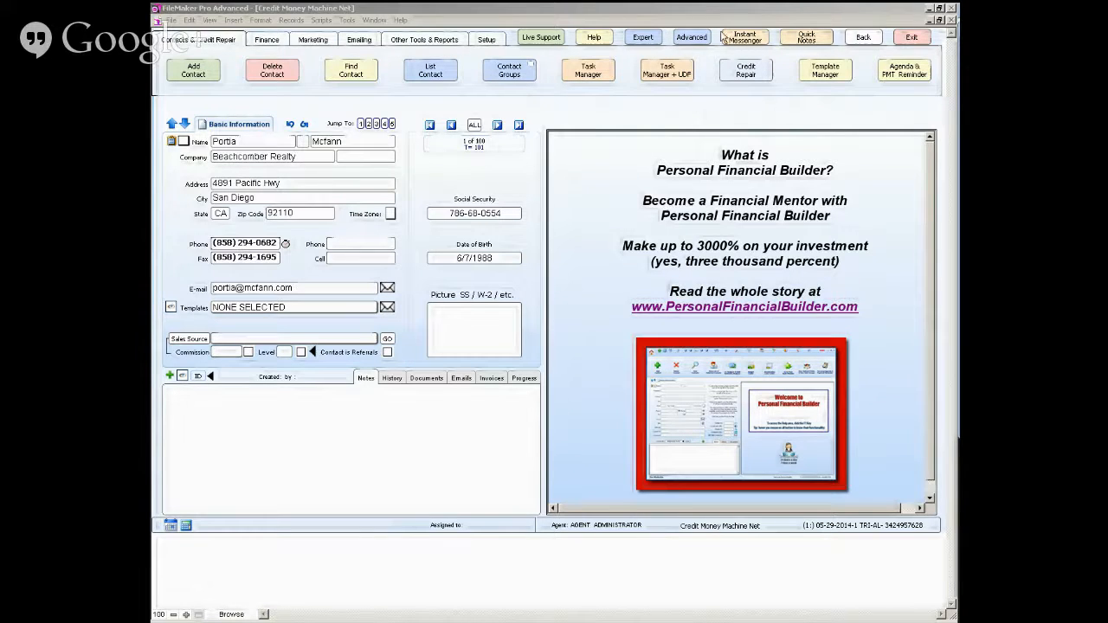
- Open the Template Manager and review the list of available template categories
click(826, 74)
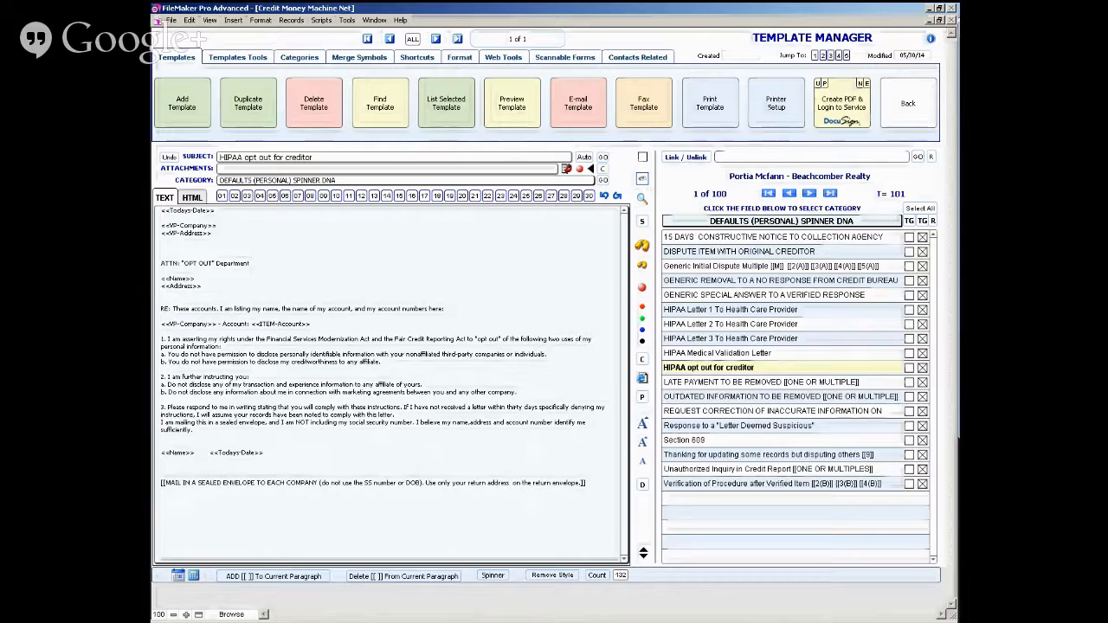
click(370, 467)
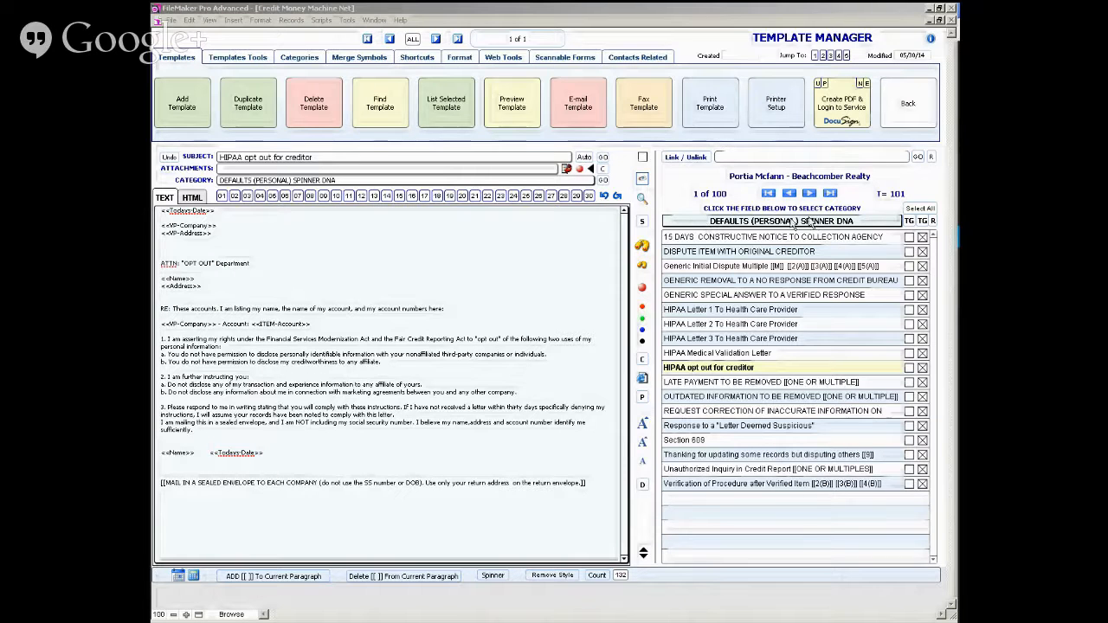
click(763, 223)
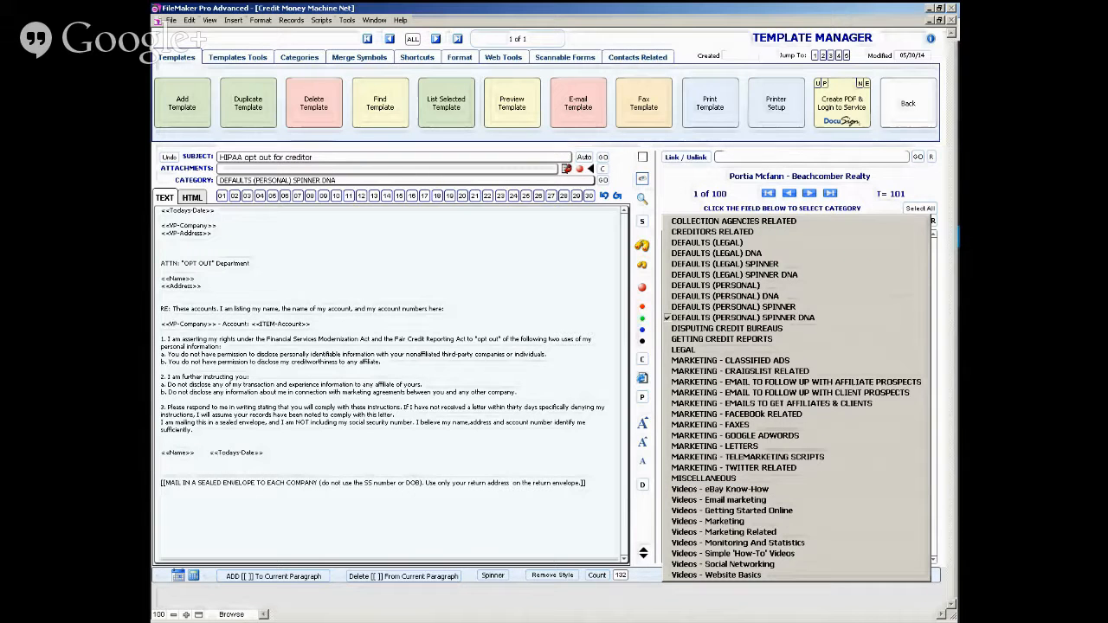
click(570, 617)
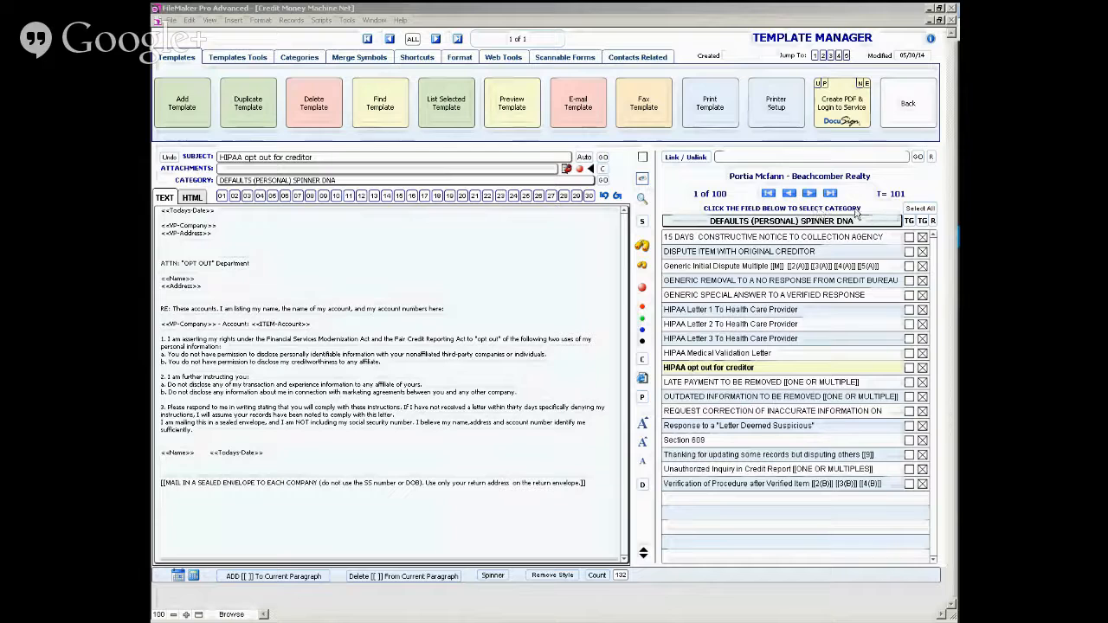
- View the templates in MARKETING - TELEMARKETING SCRIPTS and switch back to the DEFAULTS (PERSONAL) SPINNER DNA category
click(794, 223)
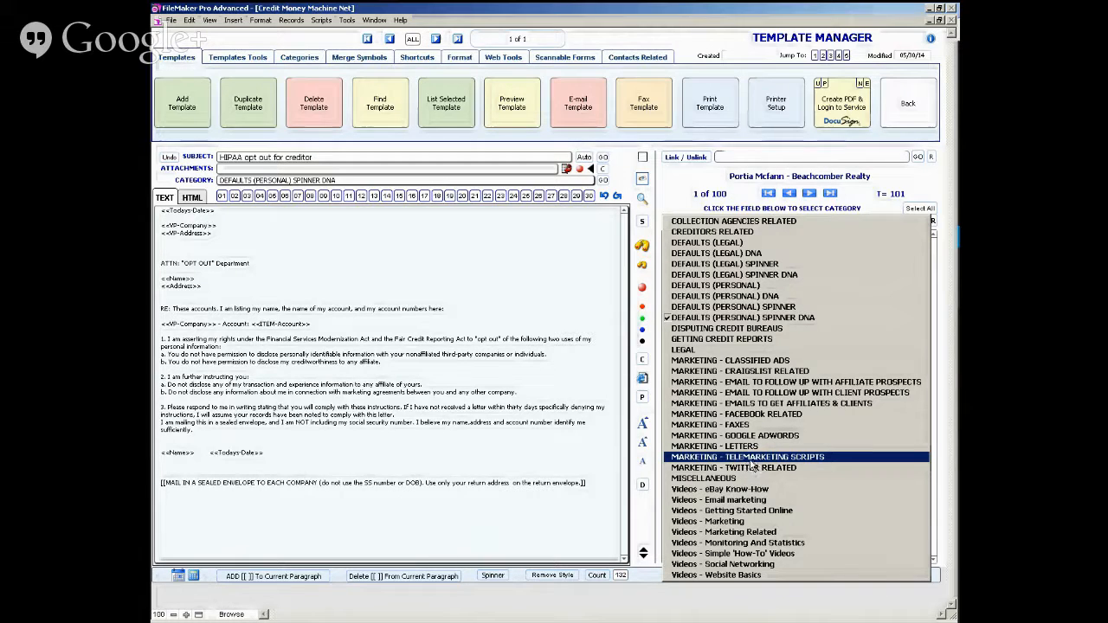
click(749, 457)
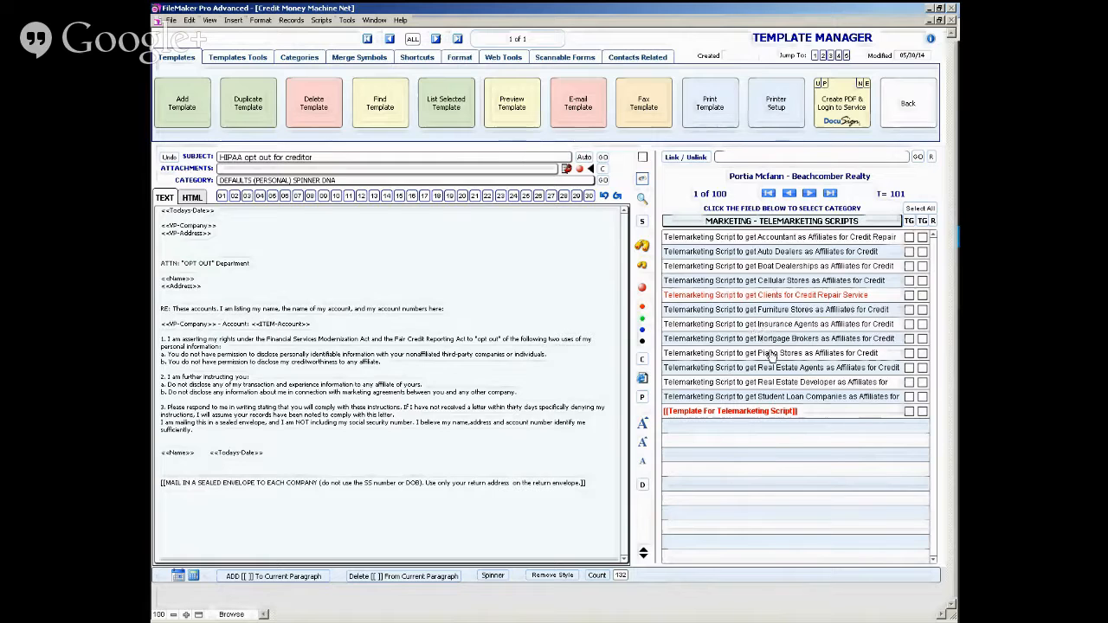
click(743, 222)
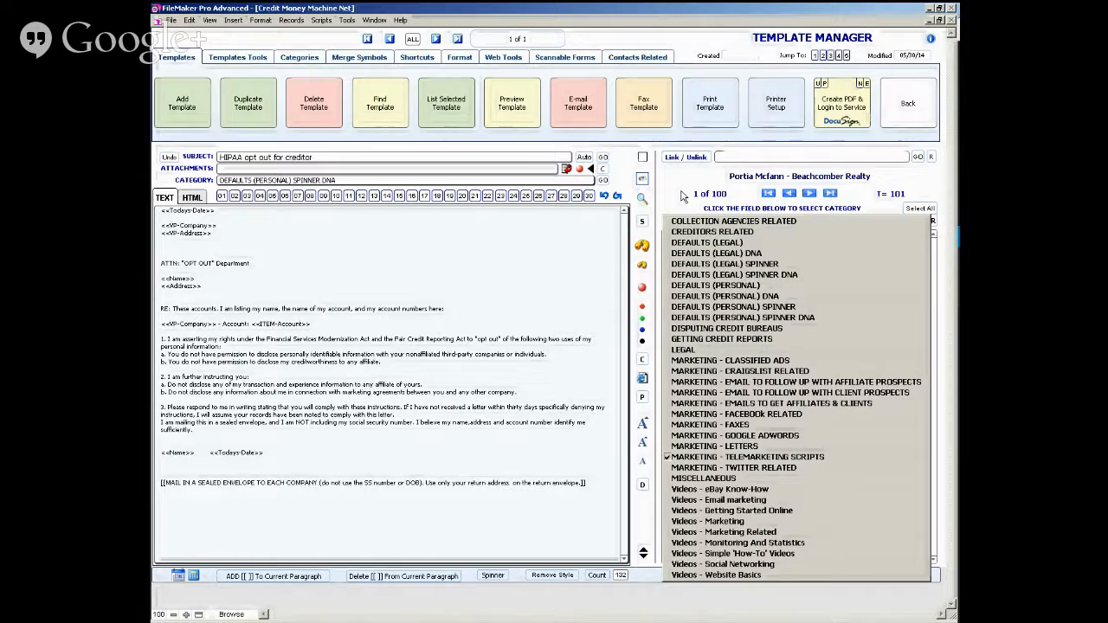
click(725, 317)
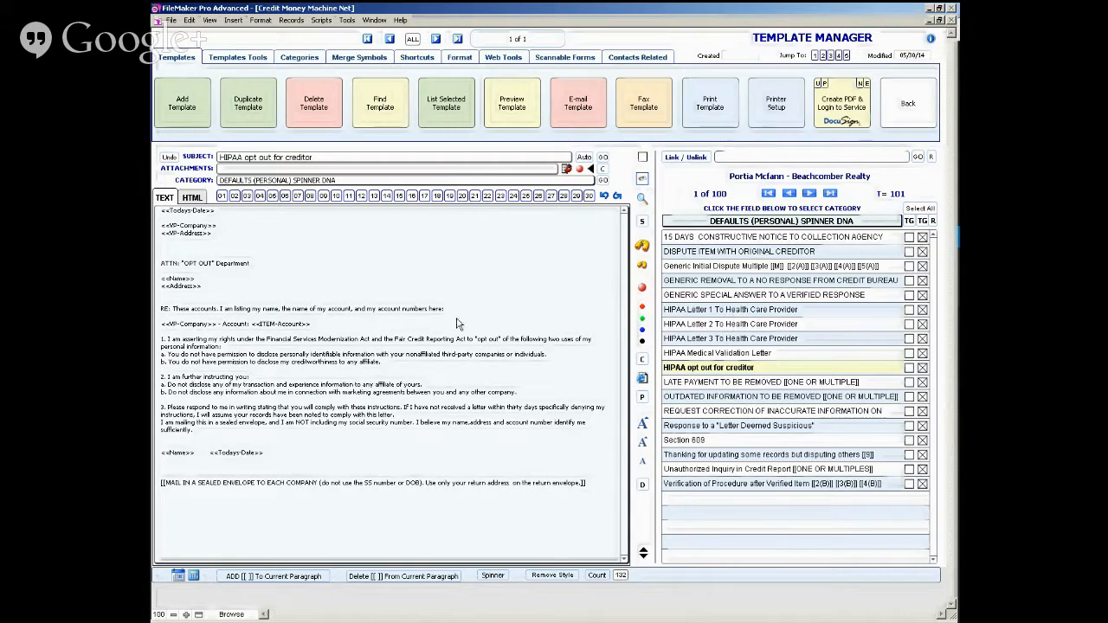
- Add a new template, preview its printed format and return to the Template Manager
drag(430, 317, 183, 102)
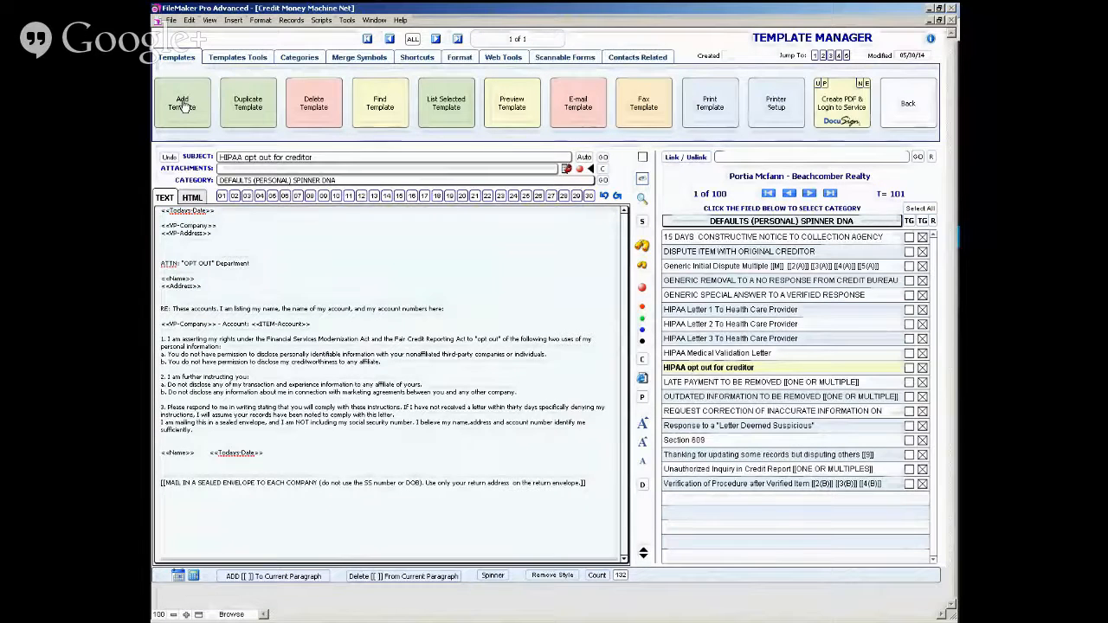
click(183, 102)
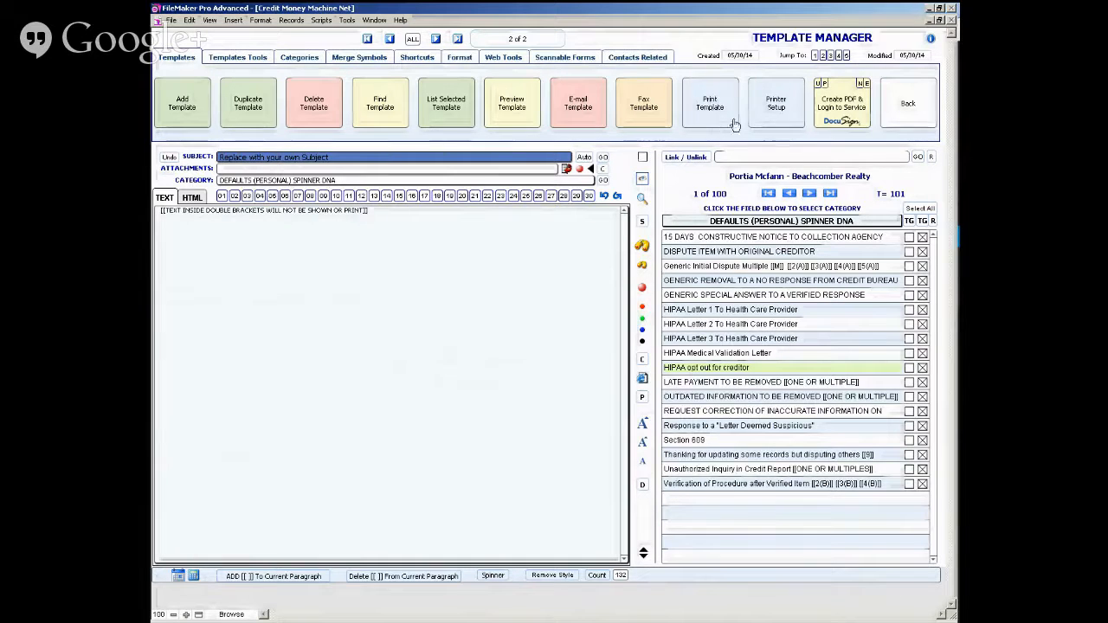
click(511, 113)
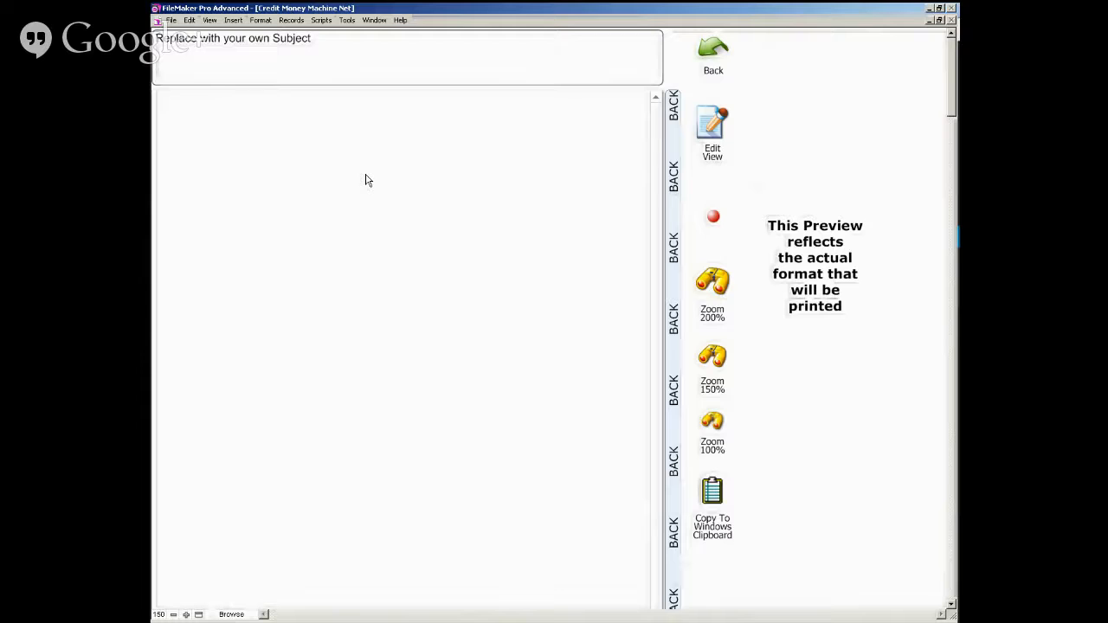
click(674, 197)
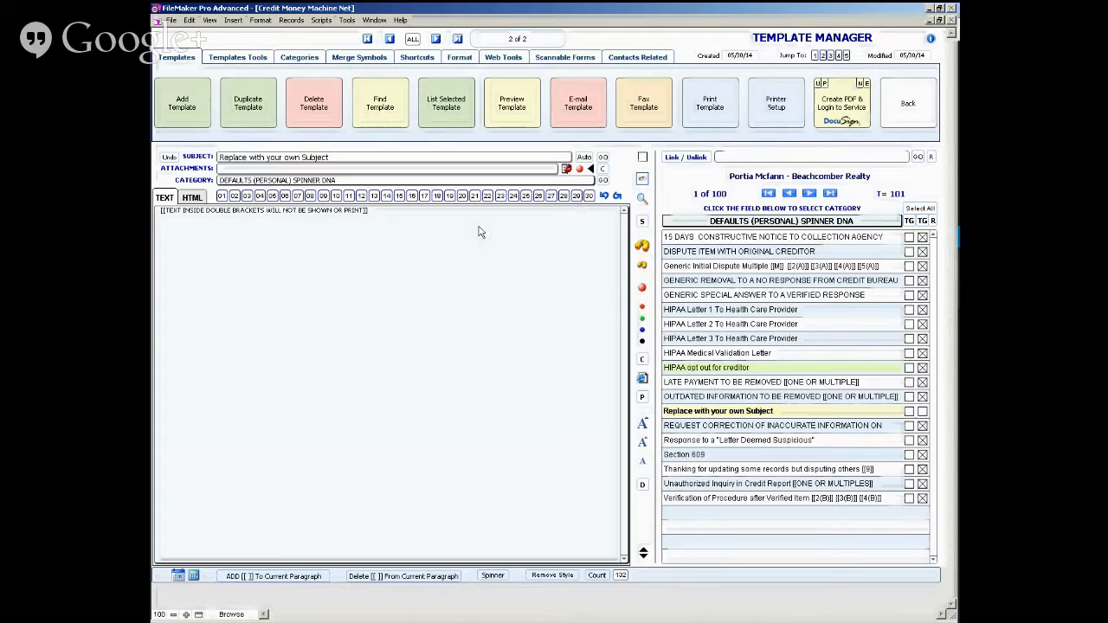
- Delete all placeholder text from the new template's body and check the empty template in the large edit view
click(376, 223)
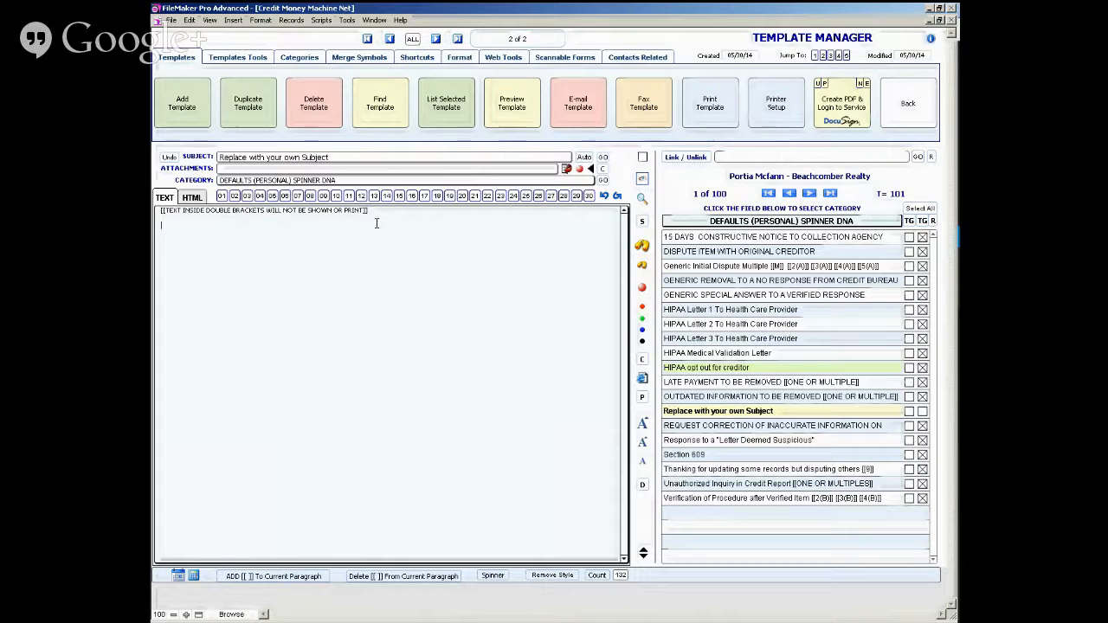
key(ctrl+a)
key(BackSpace)
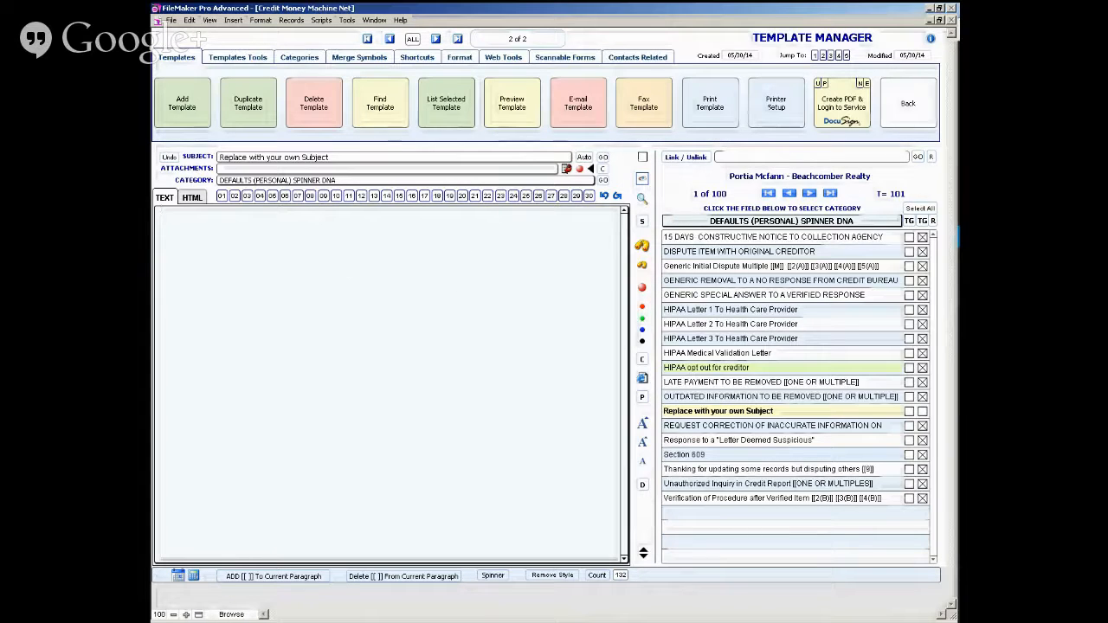
click(642, 201)
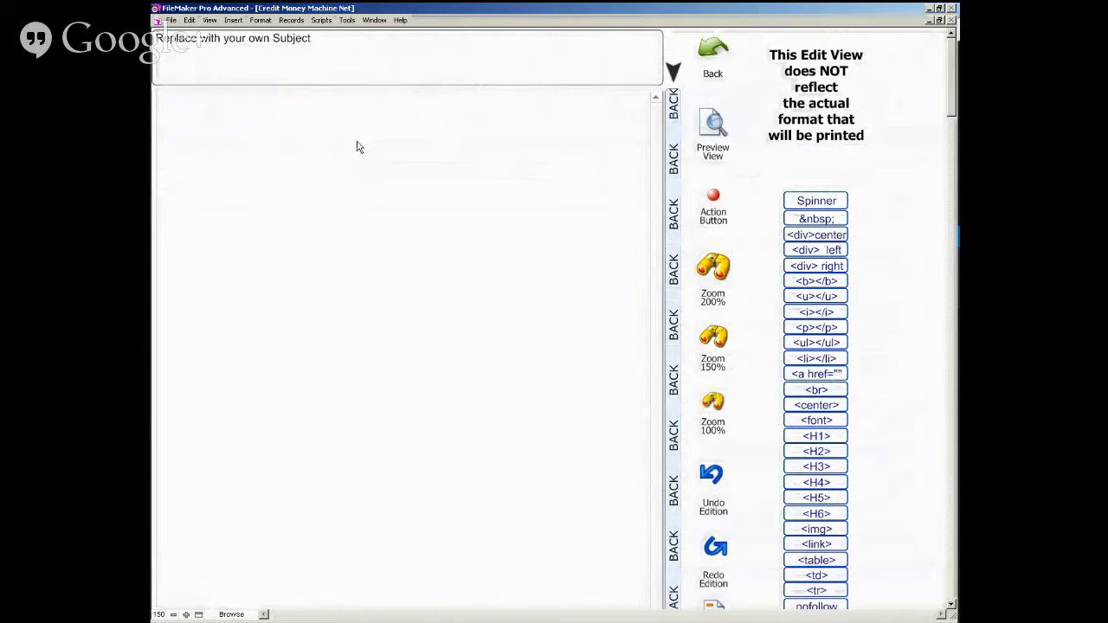
click(673, 169)
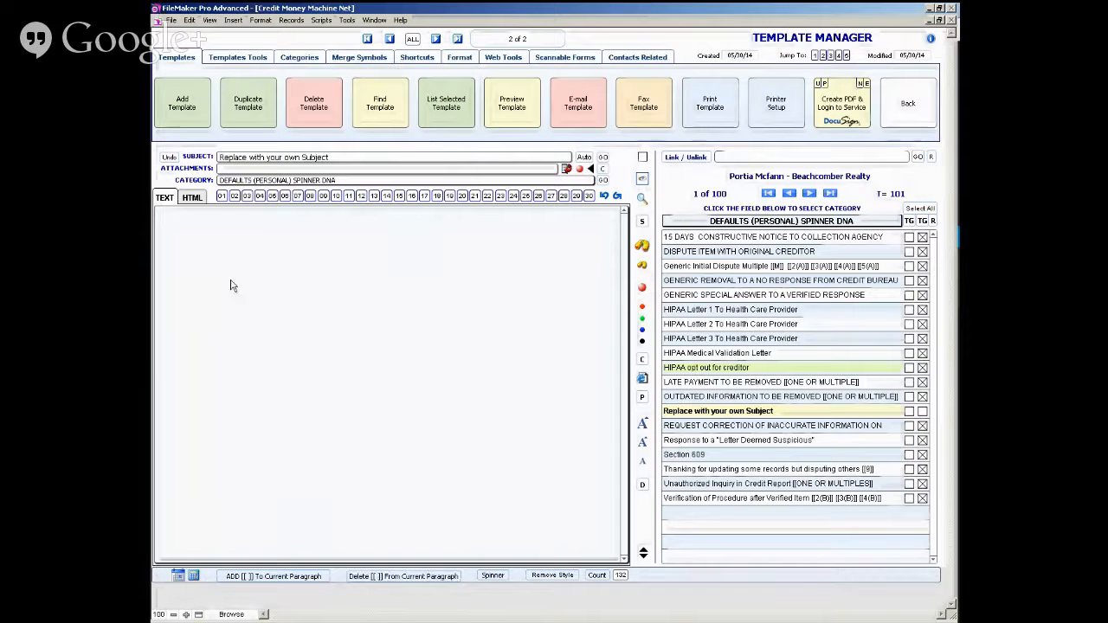
- Start the template body with "Dear" followed by the contact's FIRST NAME merge field
click(213, 234)
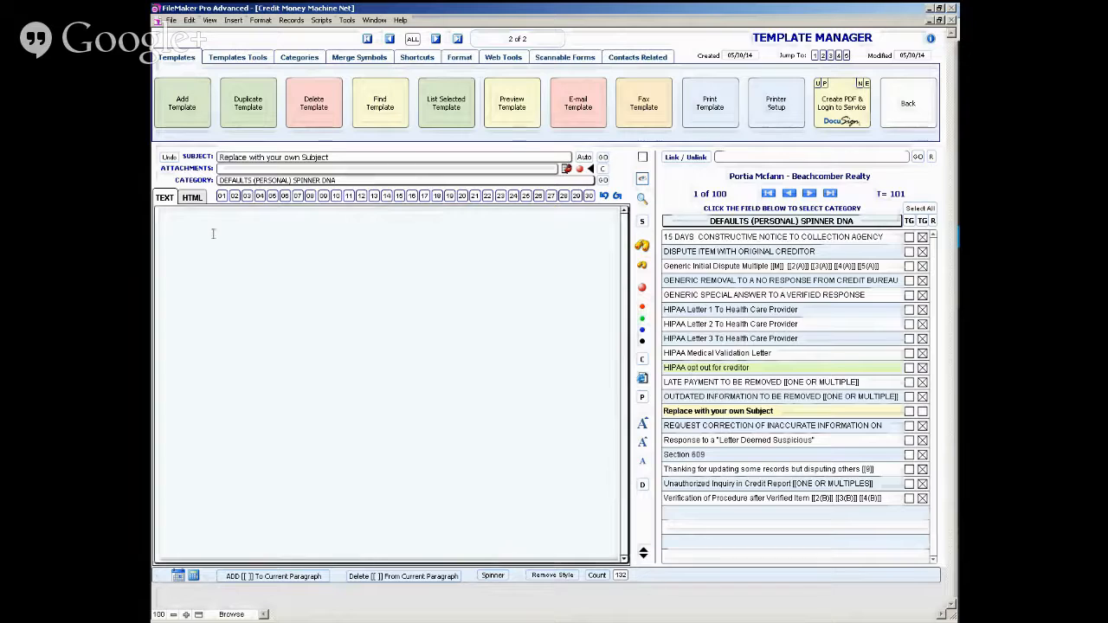
text(Dear)
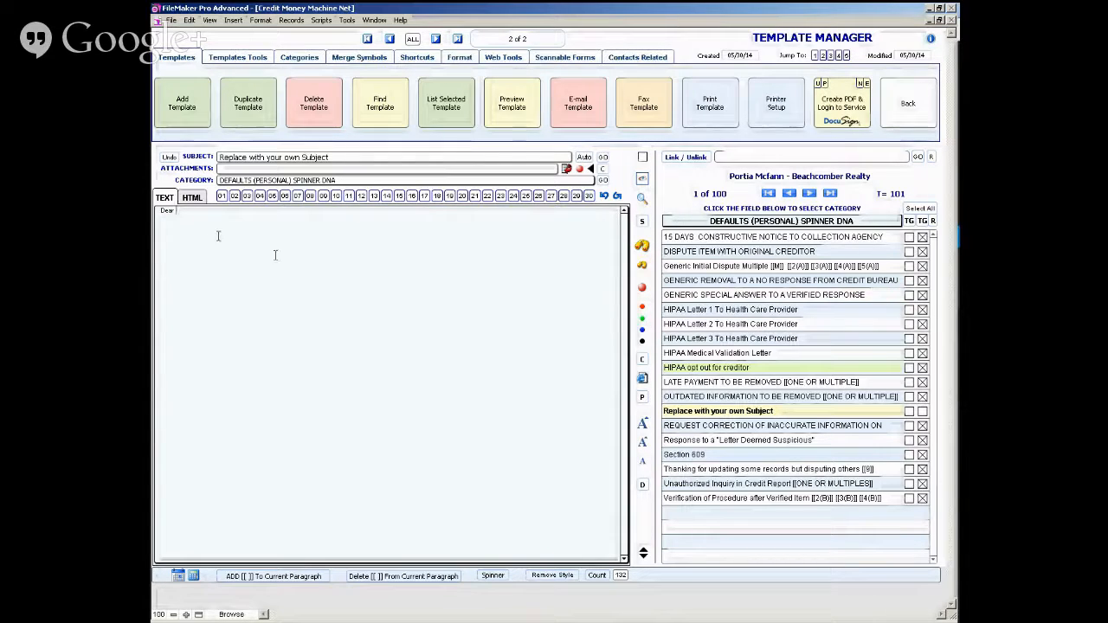
click(645, 249)
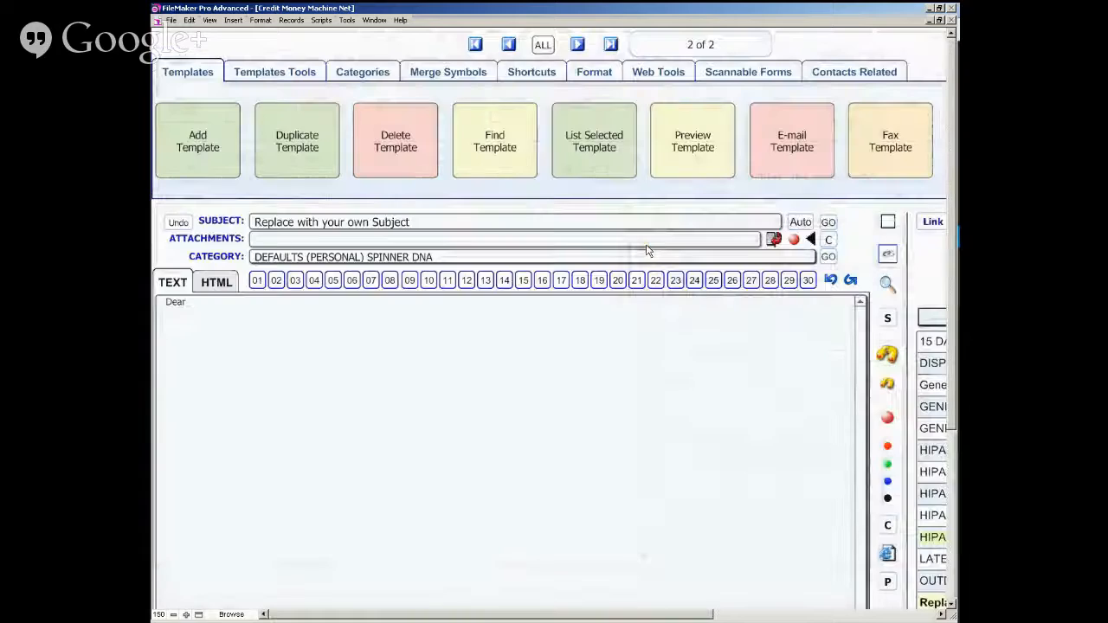
click(205, 306)
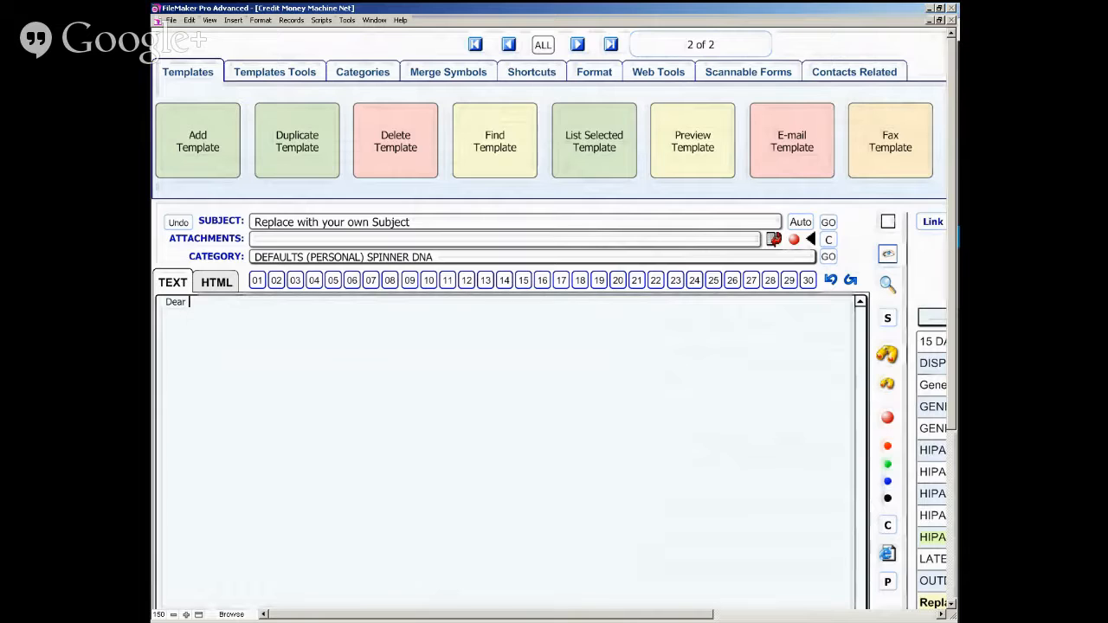
click(457, 77)
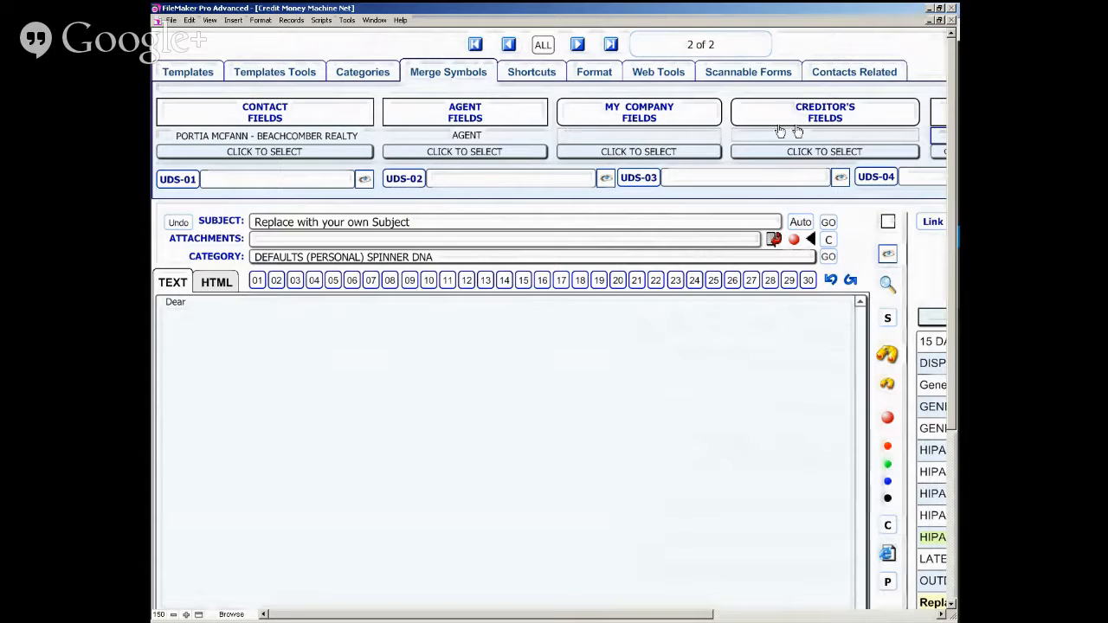
click(887, 387)
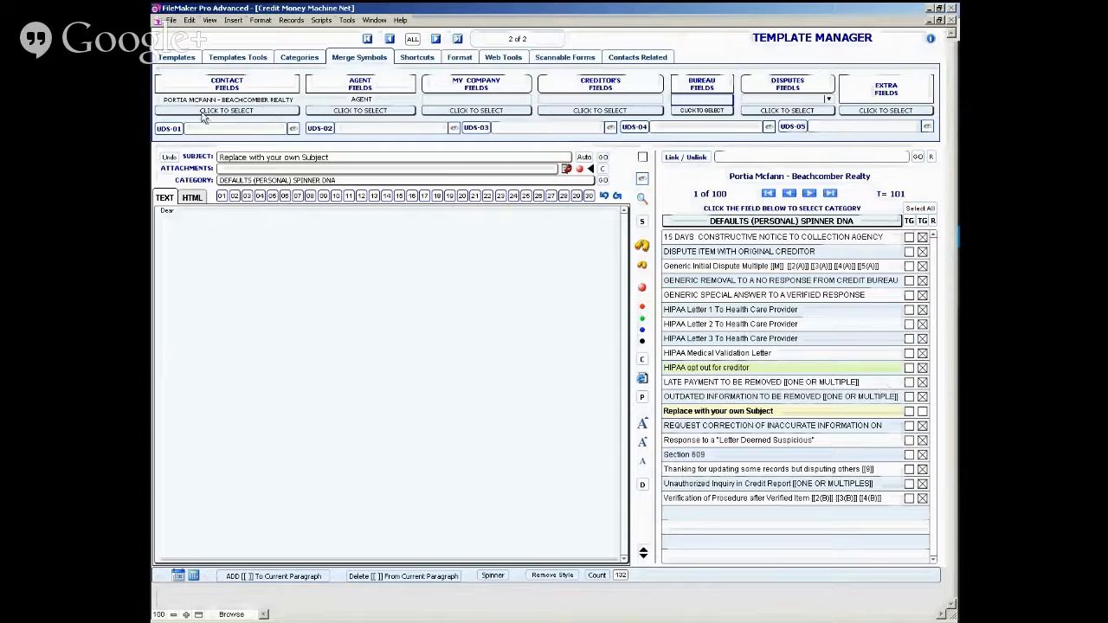
click(643, 248)
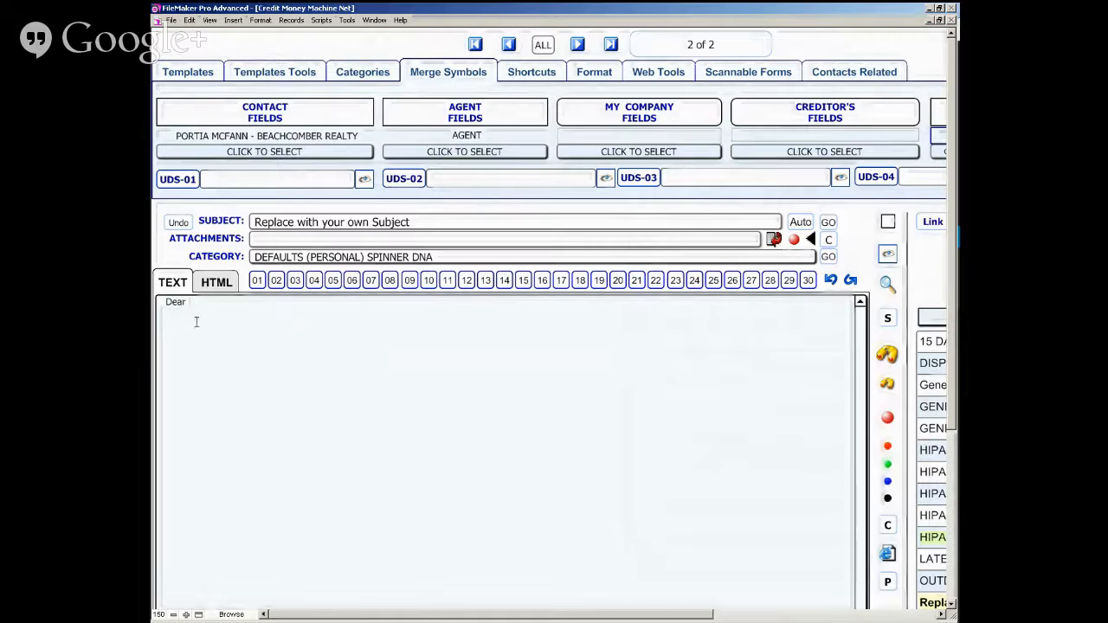
click(284, 153)
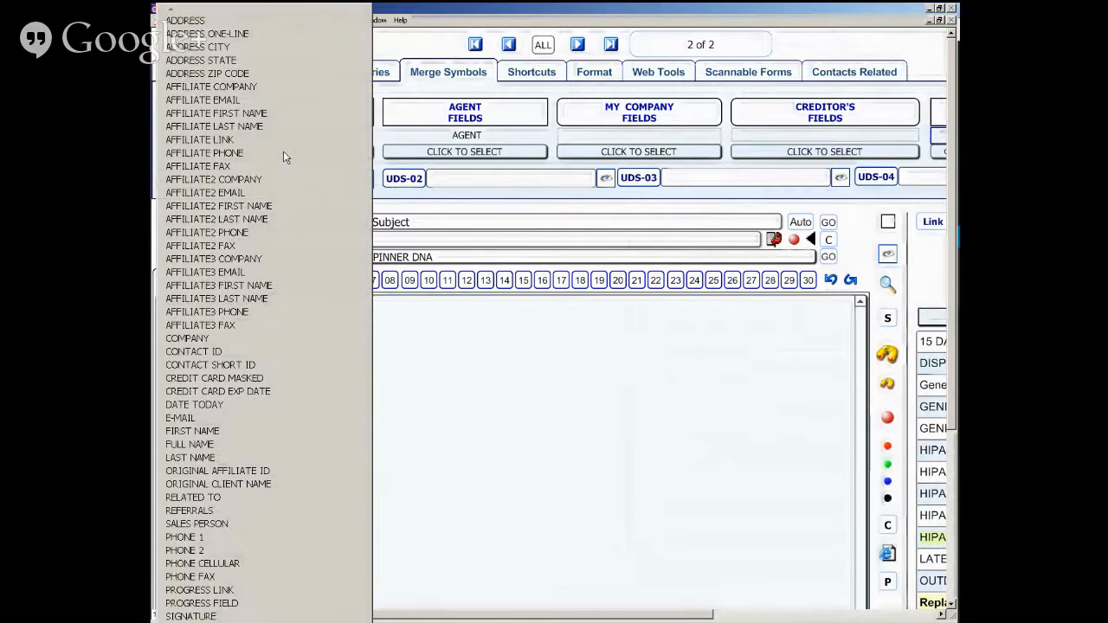
click(250, 432)
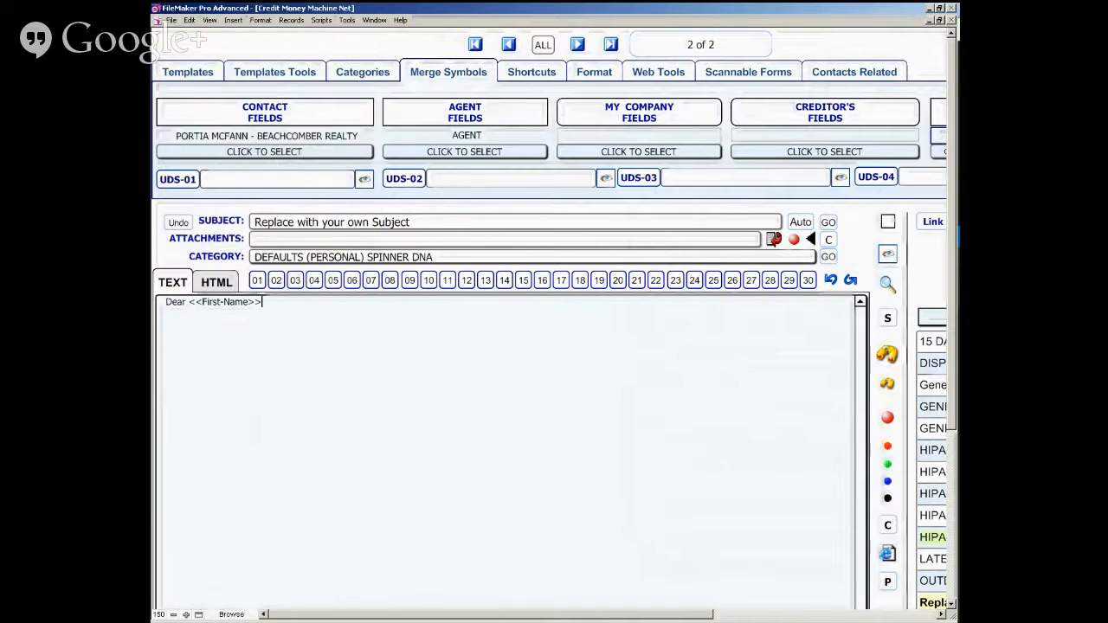
- Add a comma after the greeting and write "I have to write something here." below it, separated by blank space
text(,)
key(Return)
key(Return)
key(Return)
key(Return)
text(I have to write something here.)
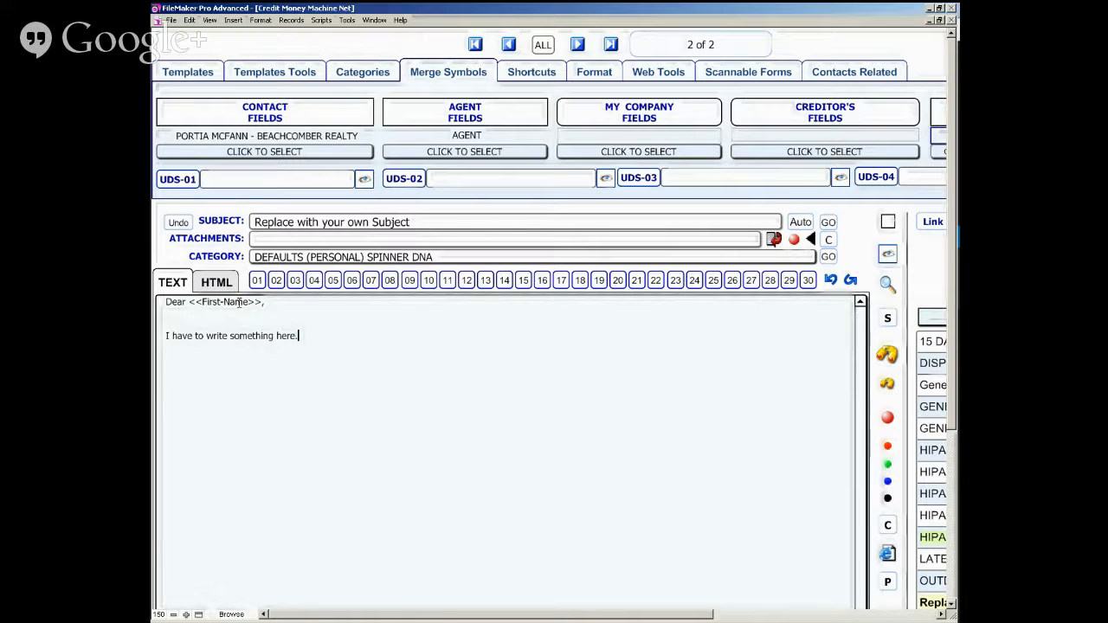
- Insert the agent's NAME and PHONE merge fields on separate lines below the body text
key(Return)
click(501, 154)
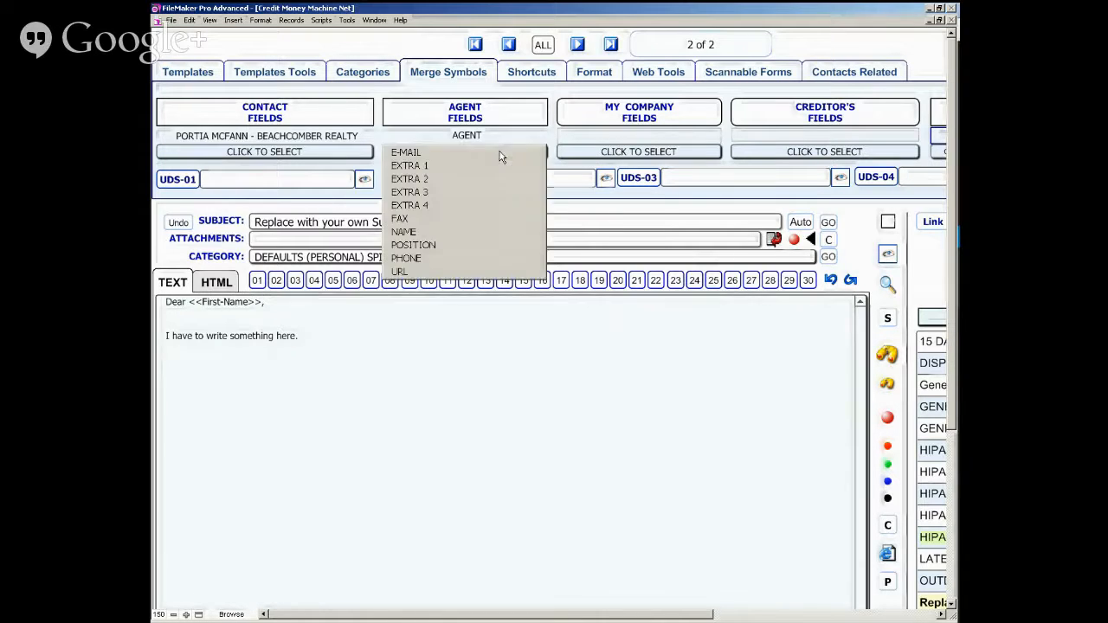
click(458, 232)
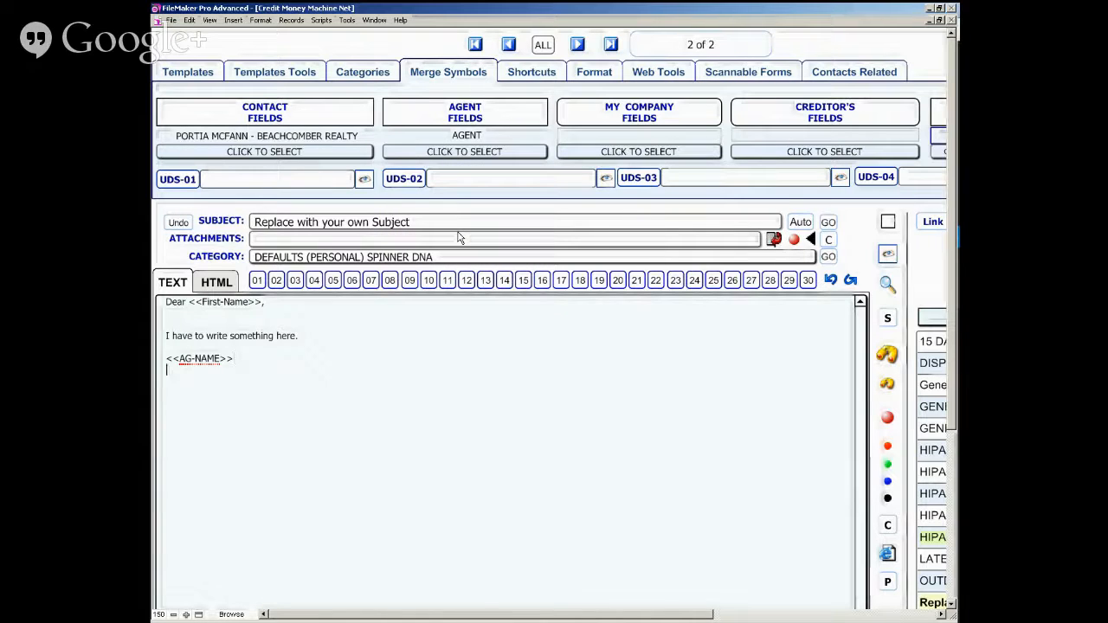
click(465, 152)
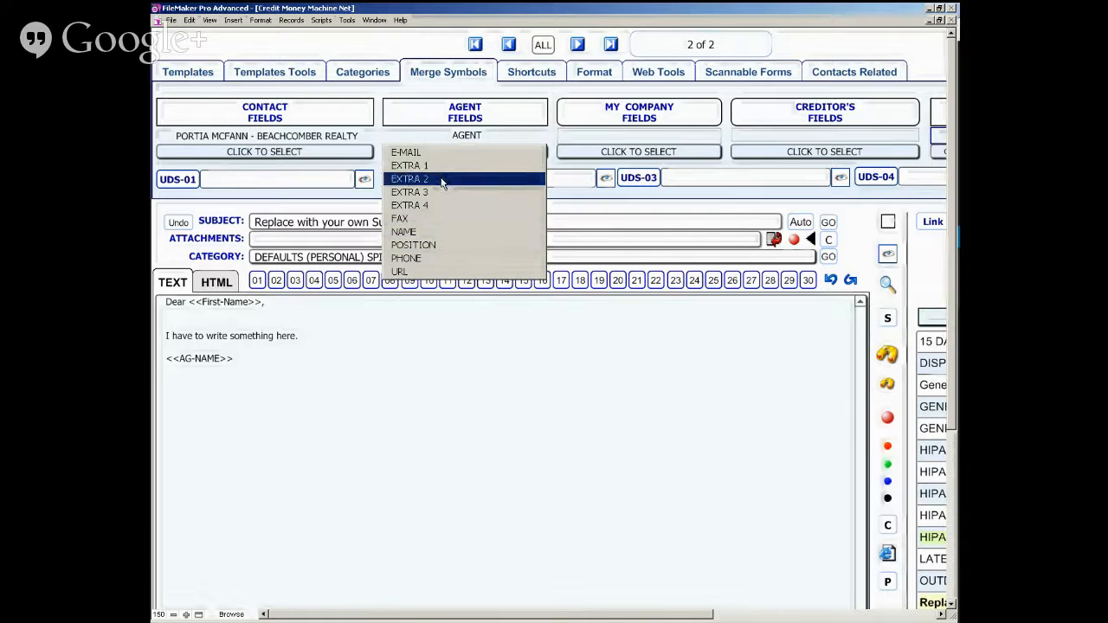
click(437, 259)
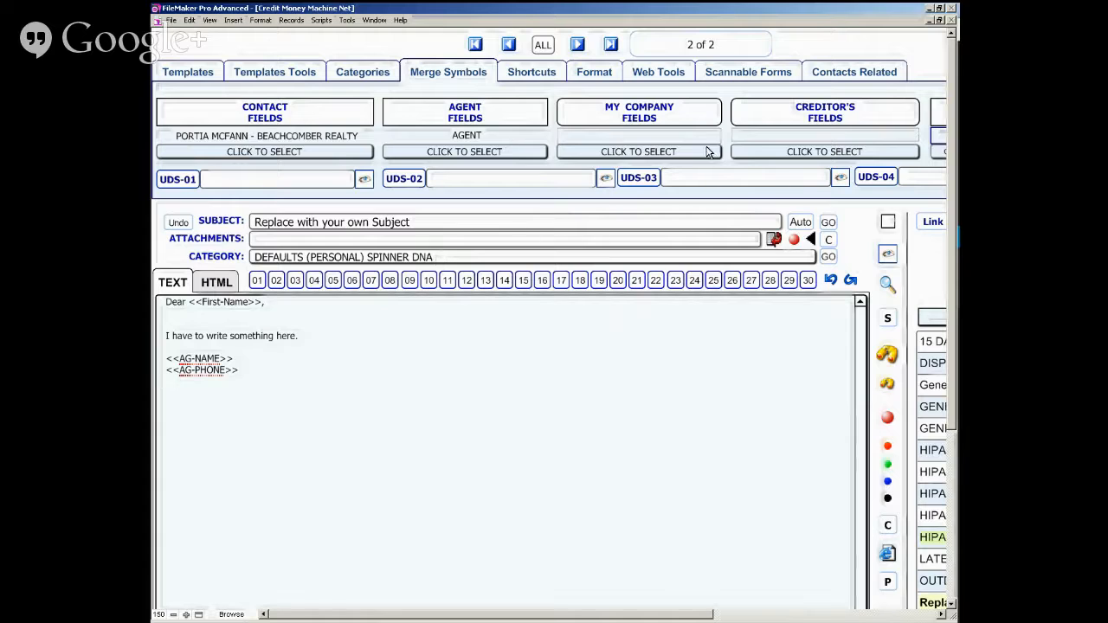
- Insert the company's COMPANY merge field below the agent fields and preview the merged template
click(680, 153)
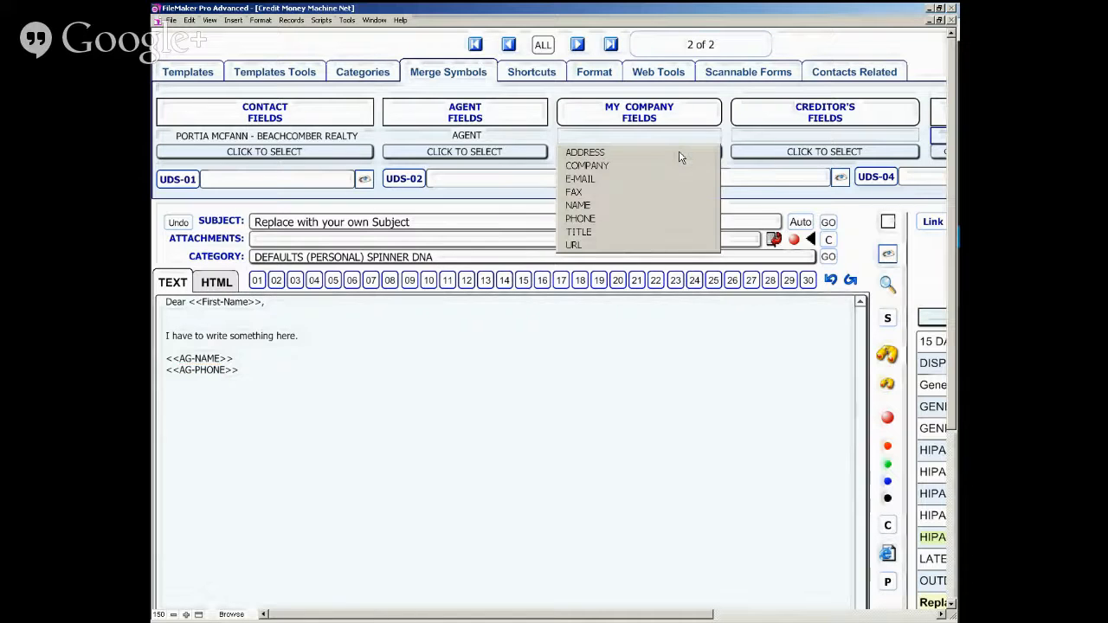
click(611, 167)
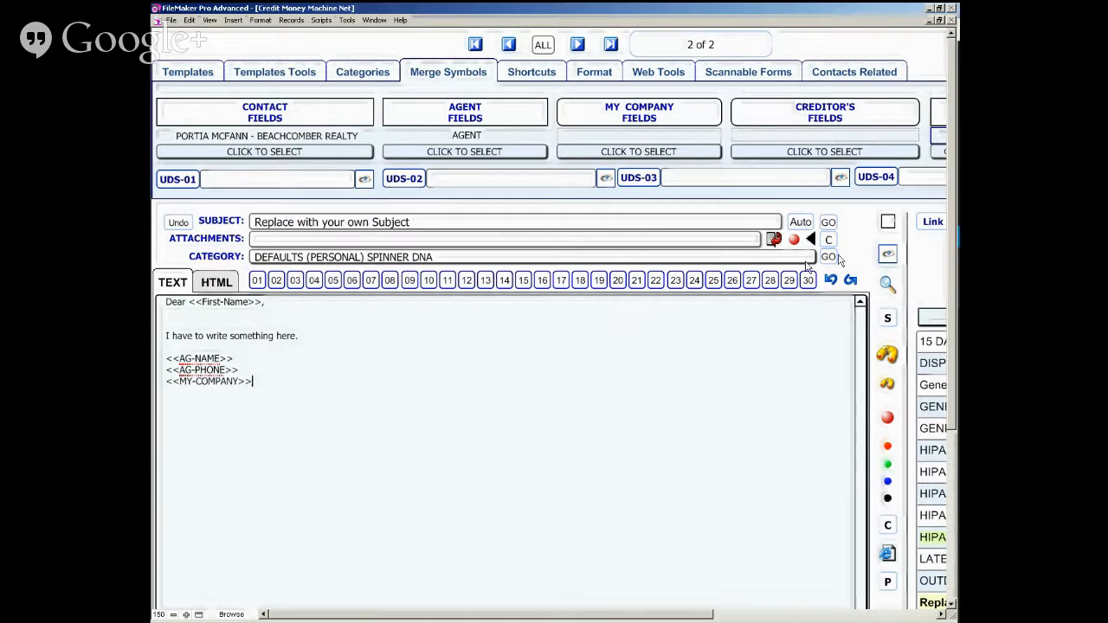
click(202, 76)
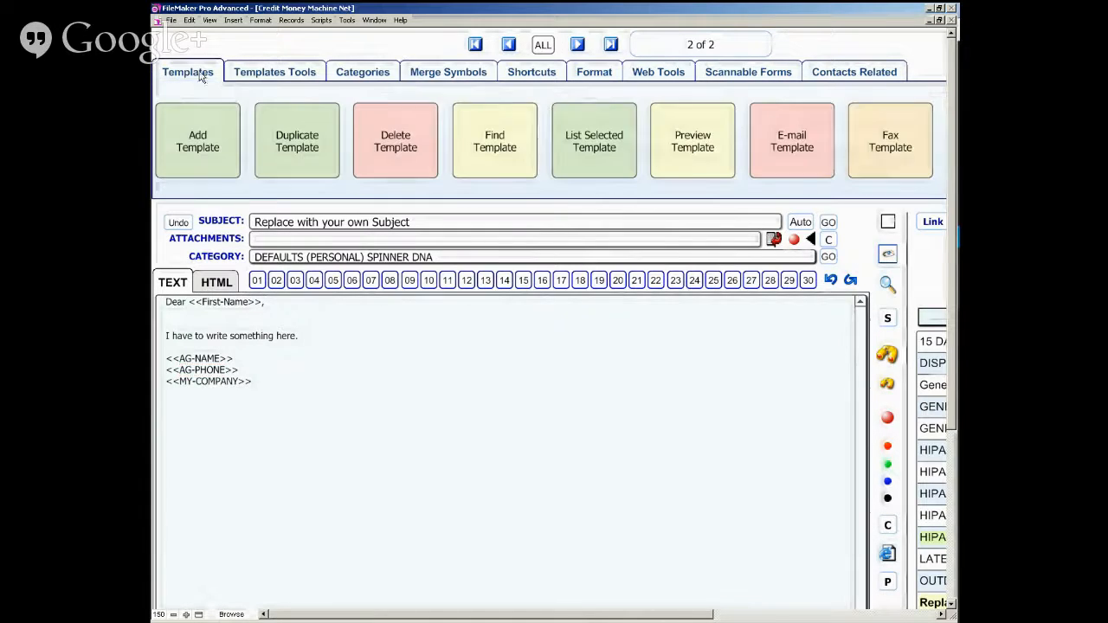
click(698, 151)
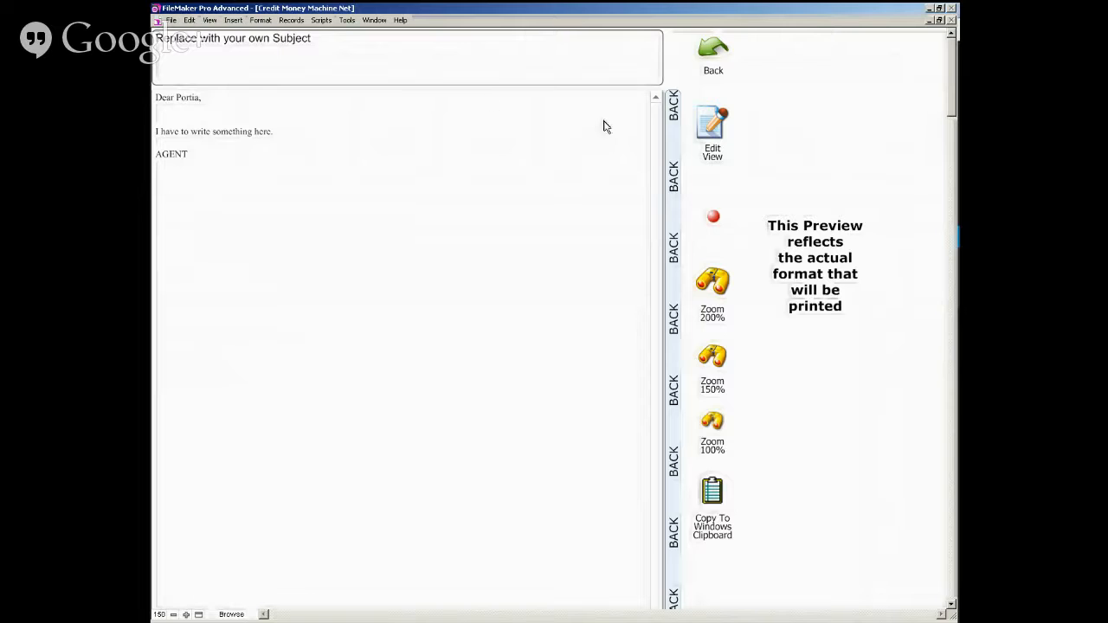
click(677, 155)
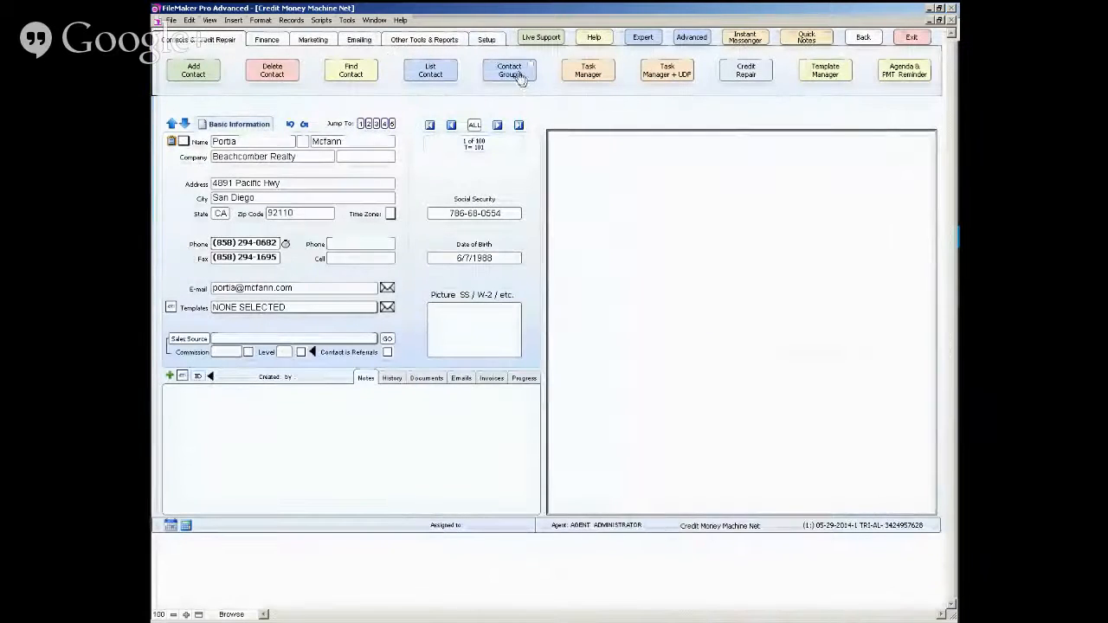
click(485, 39)
click(459, 72)
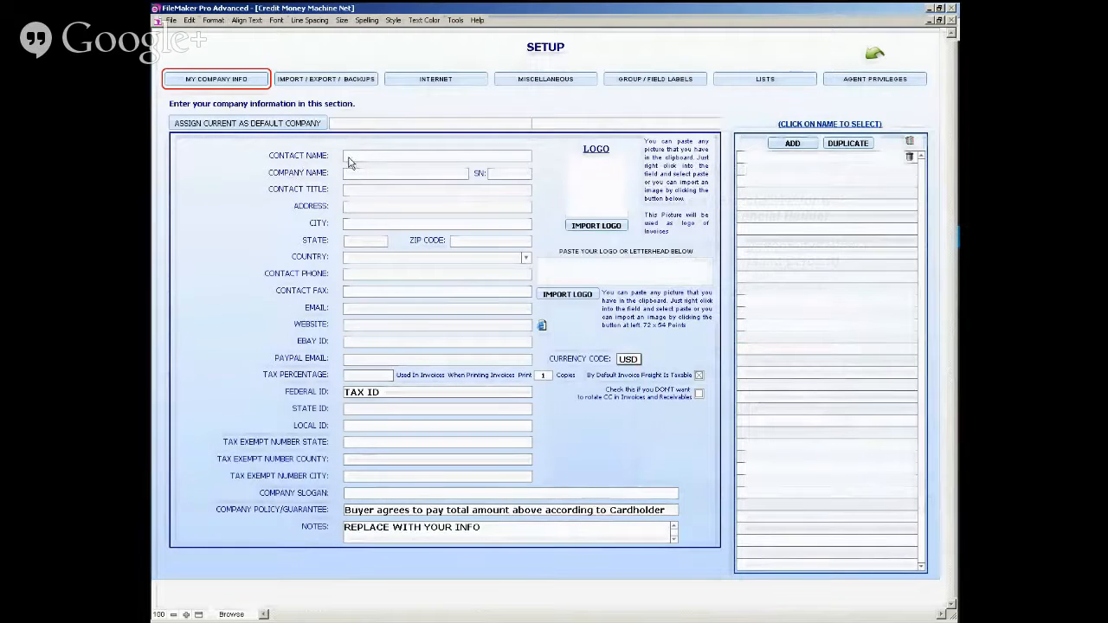
click(349, 159)
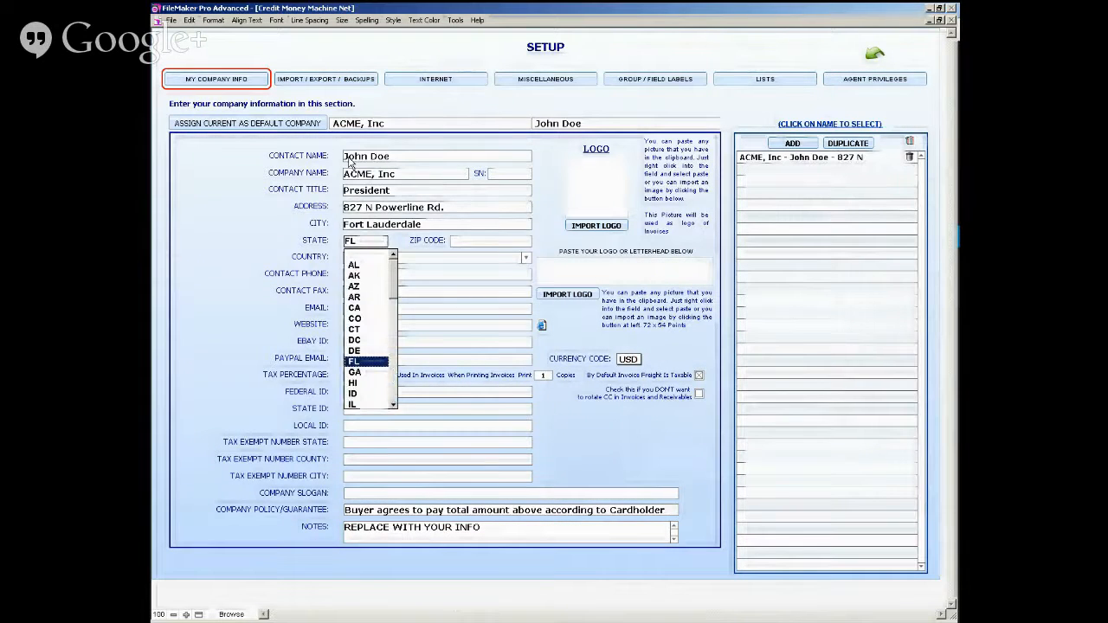
key(Tab)
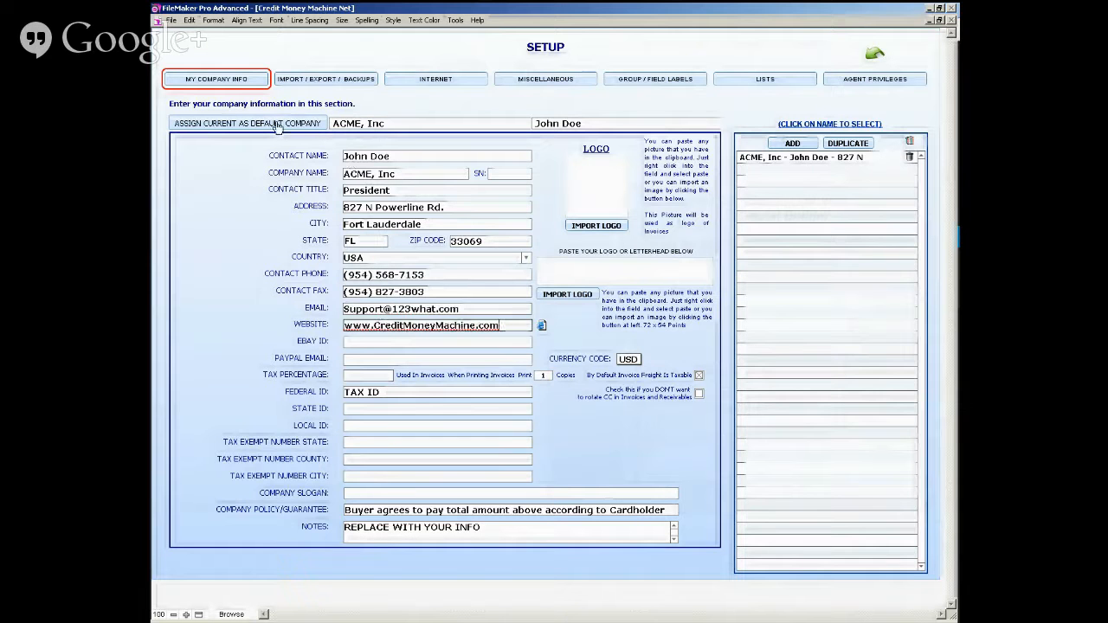
click(275, 126)
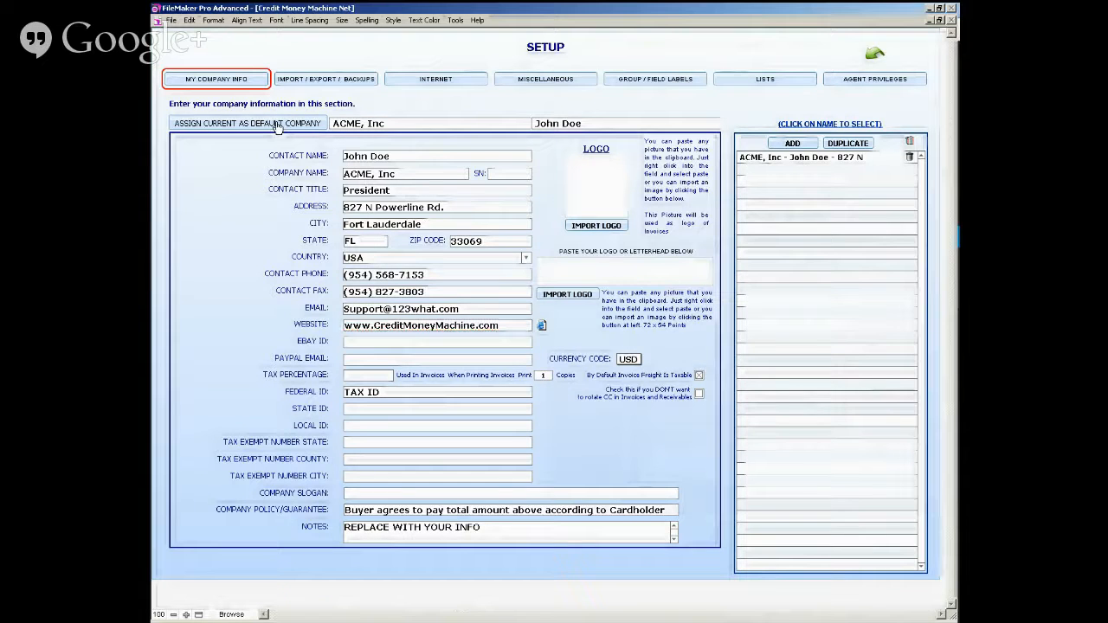
click(878, 57)
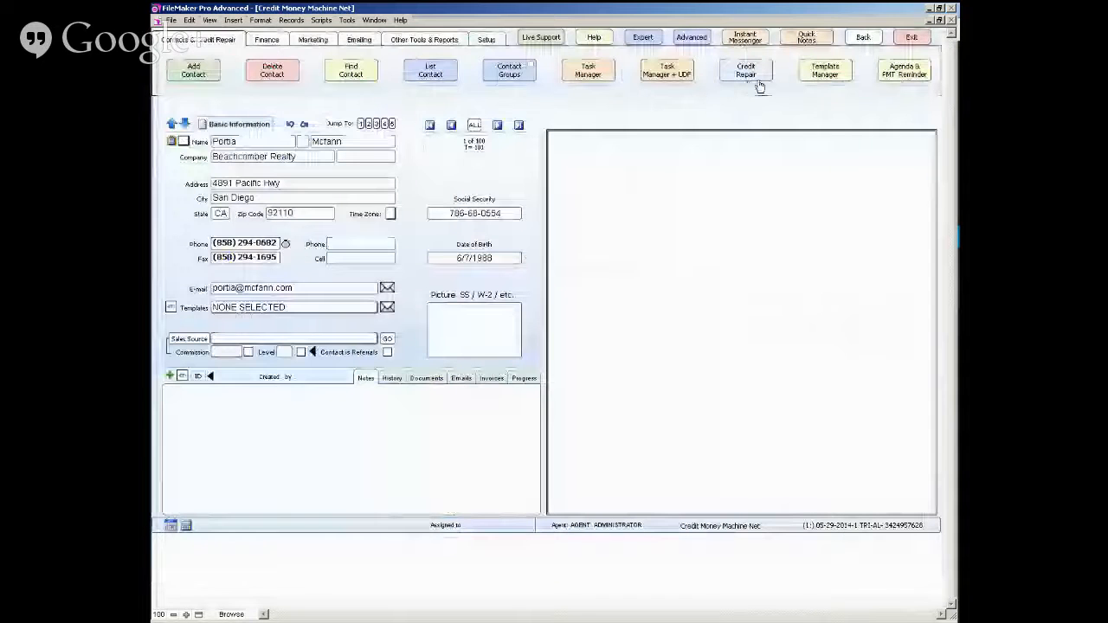
- Enter the agent's phone number, first name and last name in the agent setup record
click(487, 41)
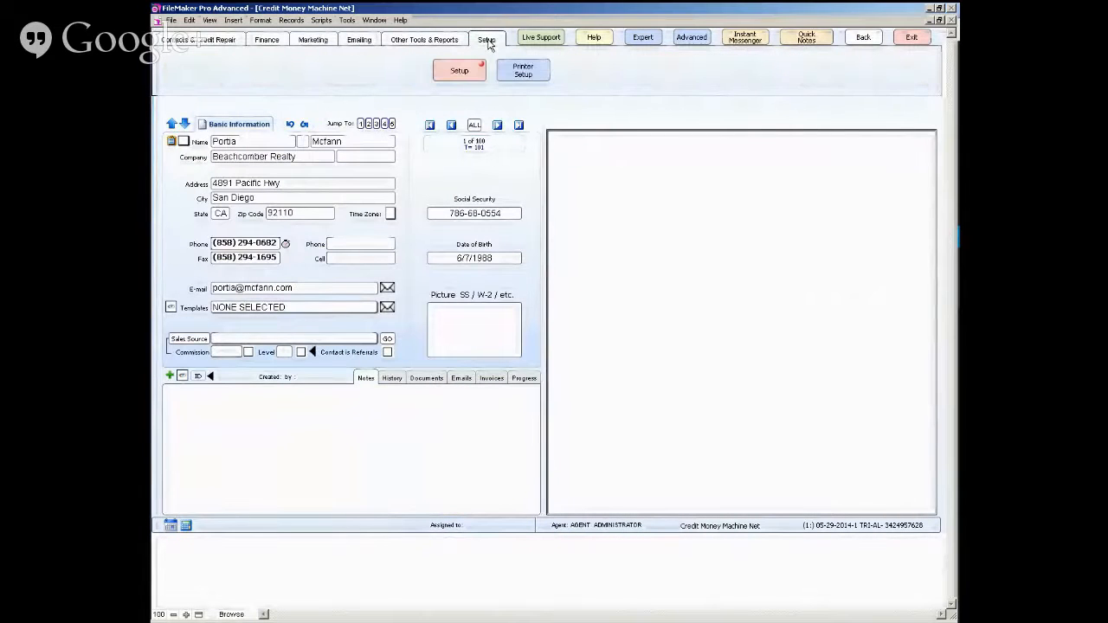
click(482, 70)
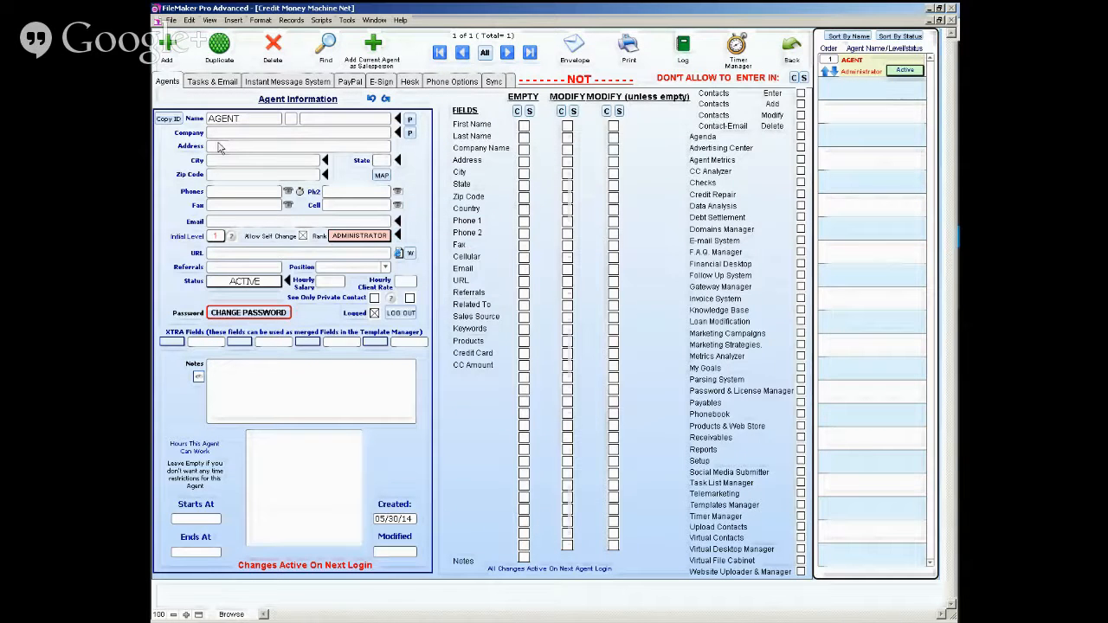
click(220, 191)
double_click(218, 121)
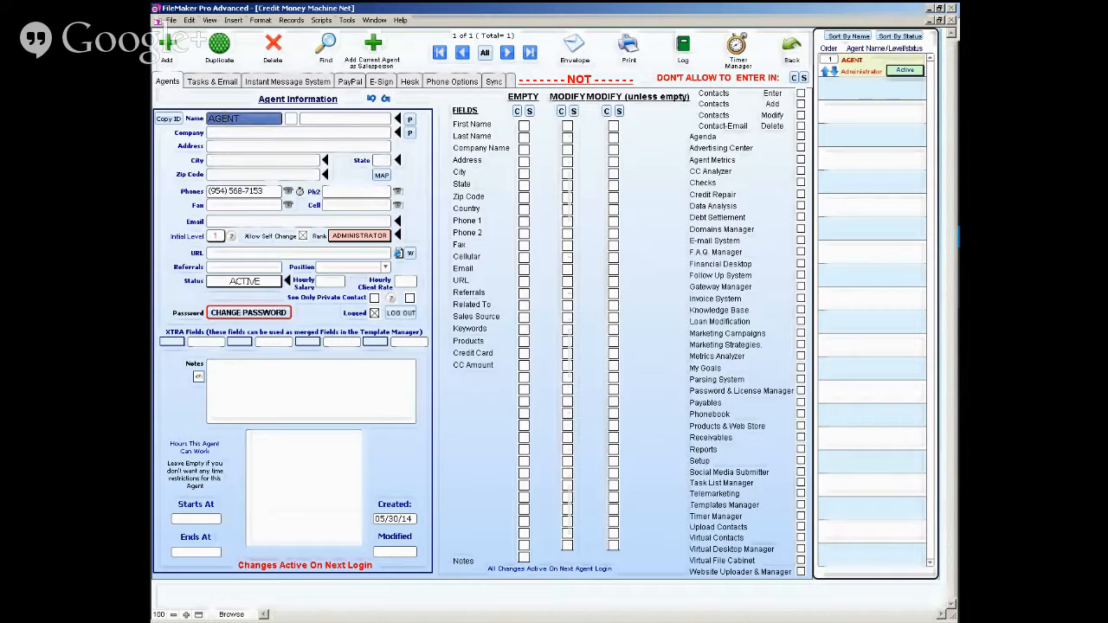
click(329, 118)
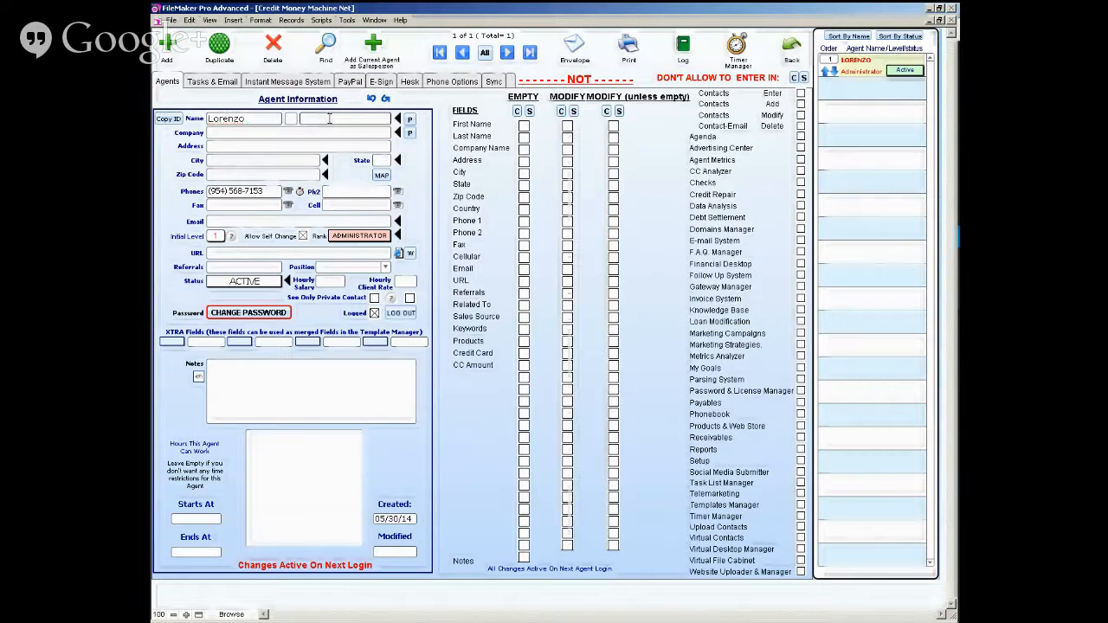
click(791, 47)
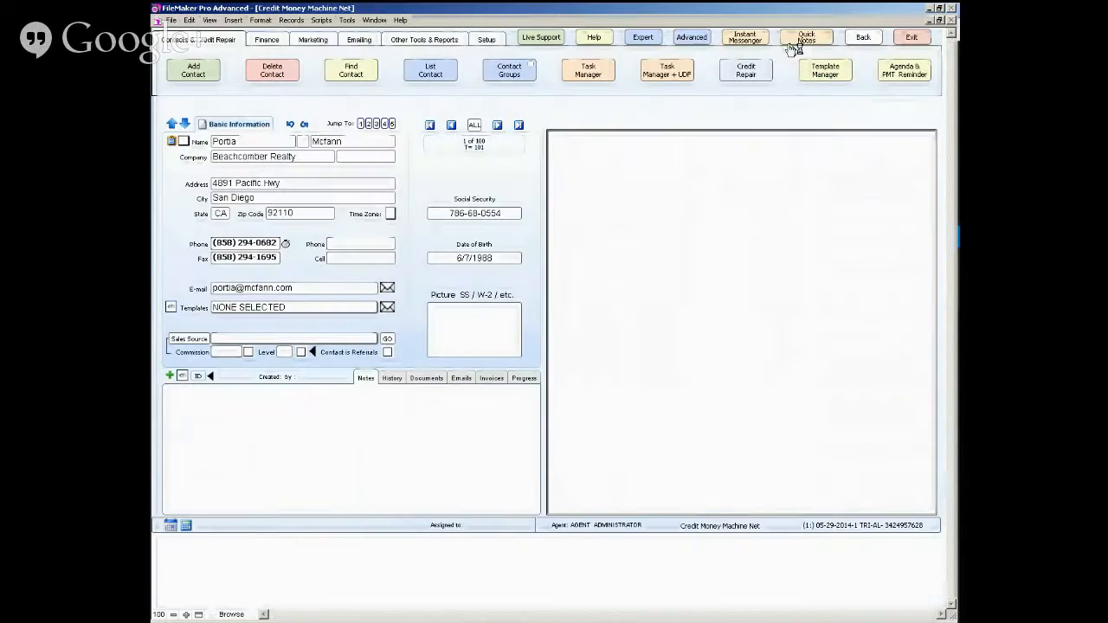
- Go back to the welcome screen and log in again to activate the agent changes
click(863, 37)
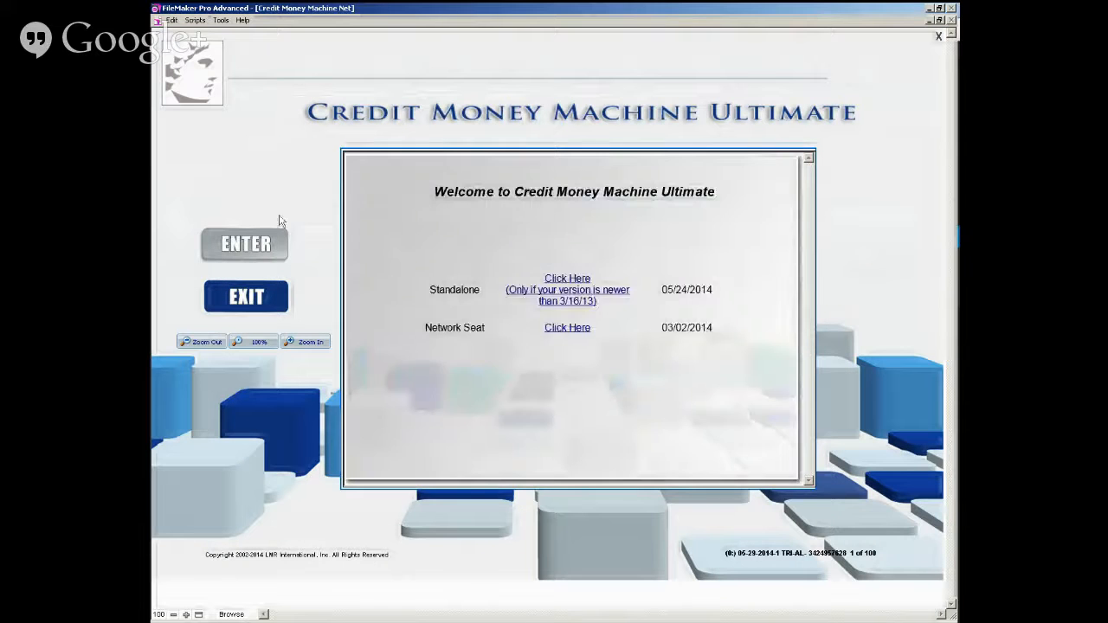
click(247, 244)
key(Return)
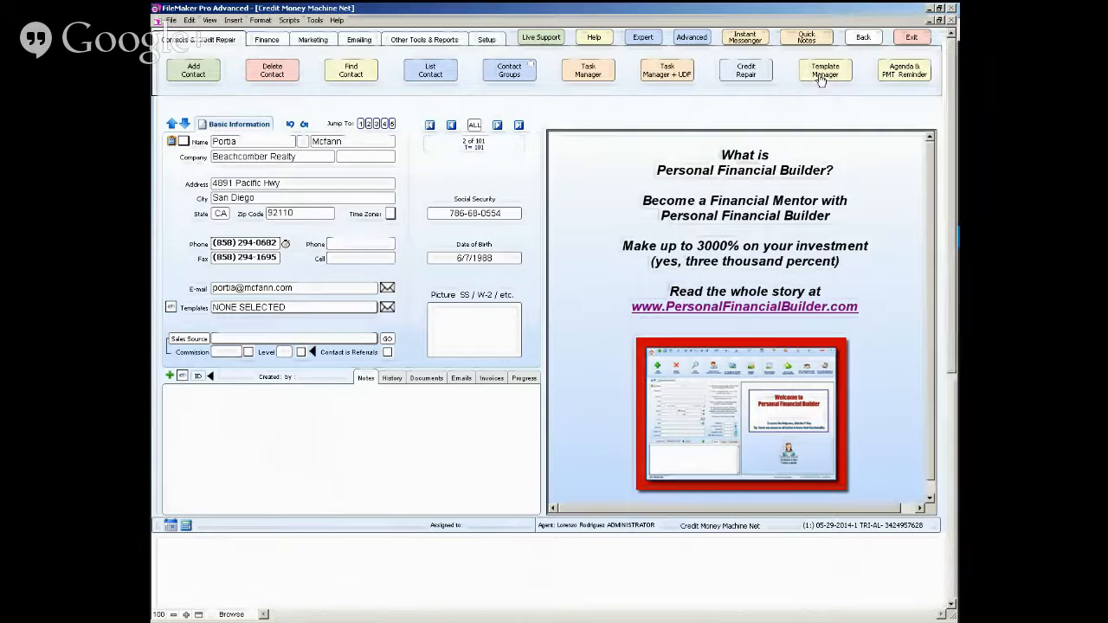
- Open the Template Manager and preview the letter with its contact, agent and company merge fields filled in
click(827, 77)
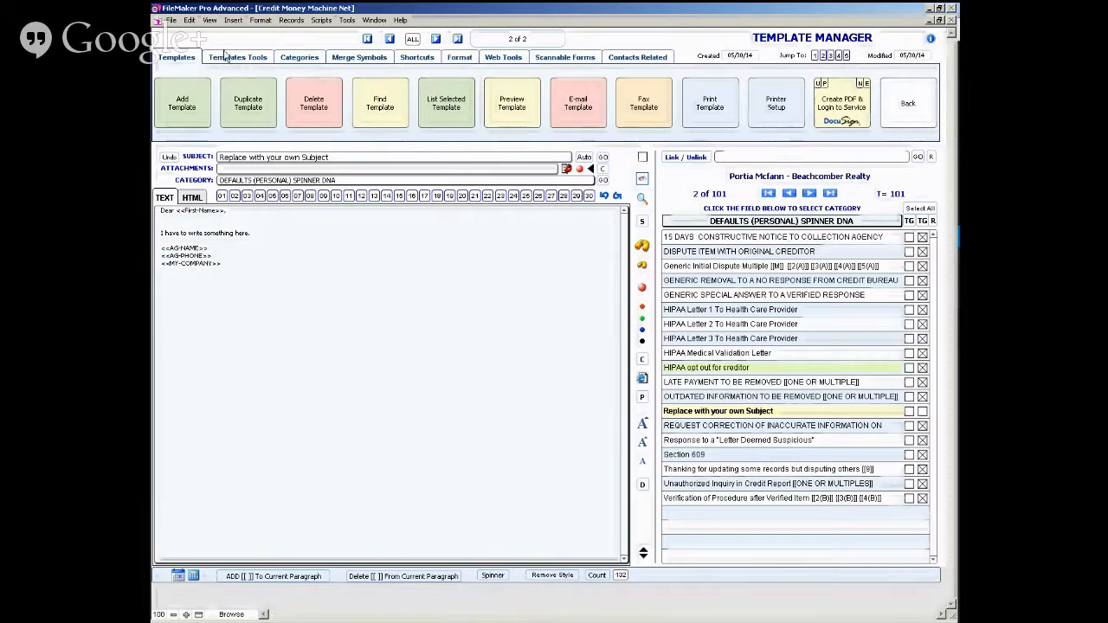
click(642, 180)
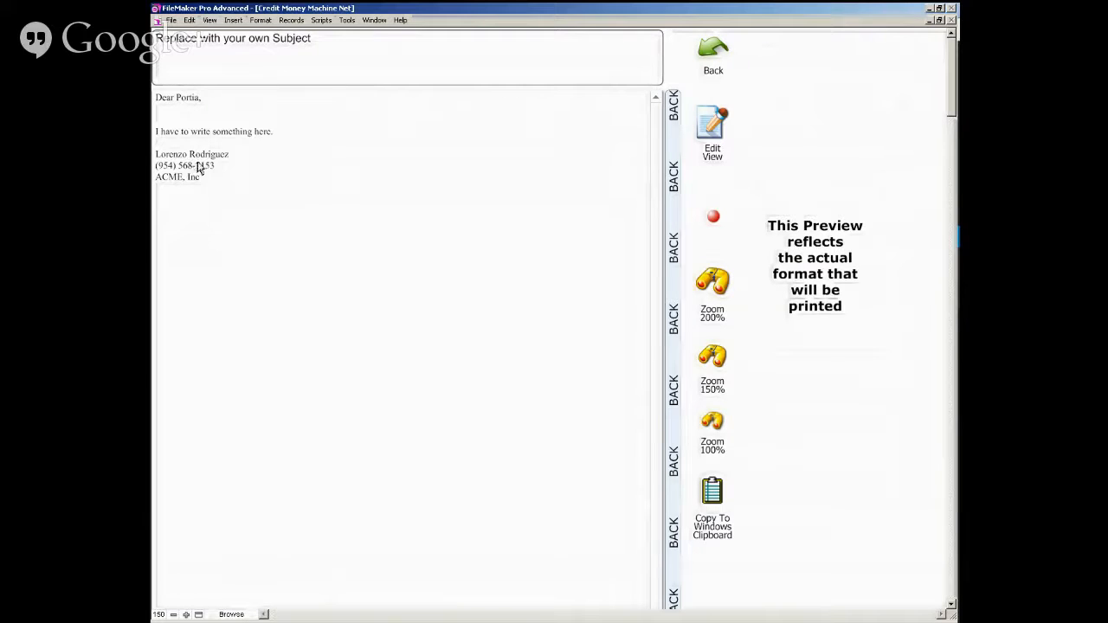
click(680, 210)
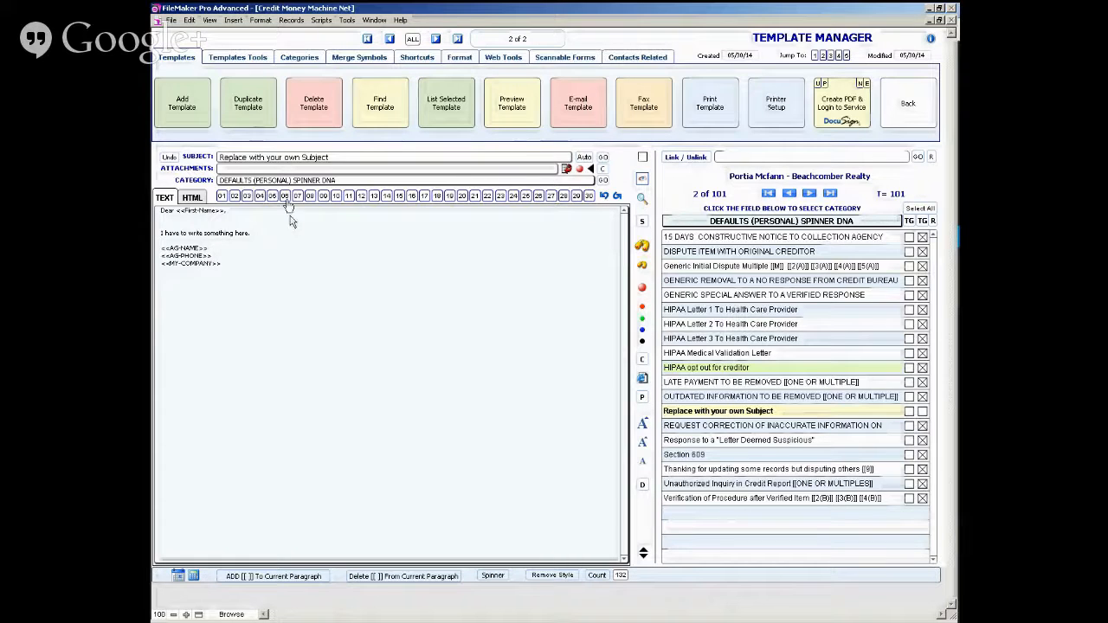
- Replace the template's placeholder subject with "Test 1"
click(268, 157)
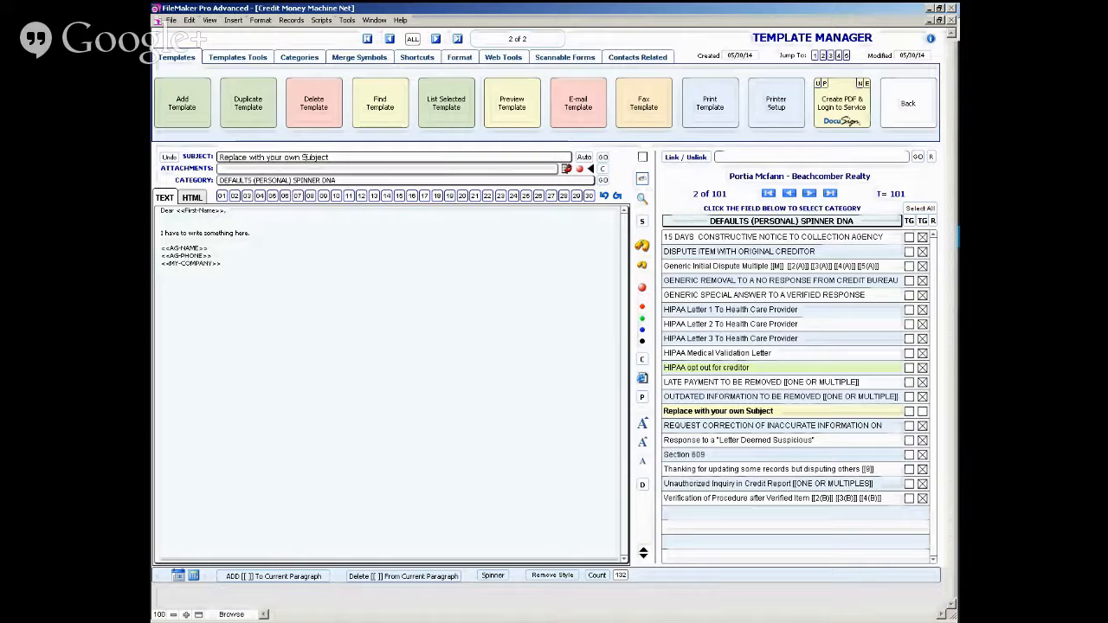
drag(273, 158, 218, 157)
click(260, 157)
key(ctrl+a)
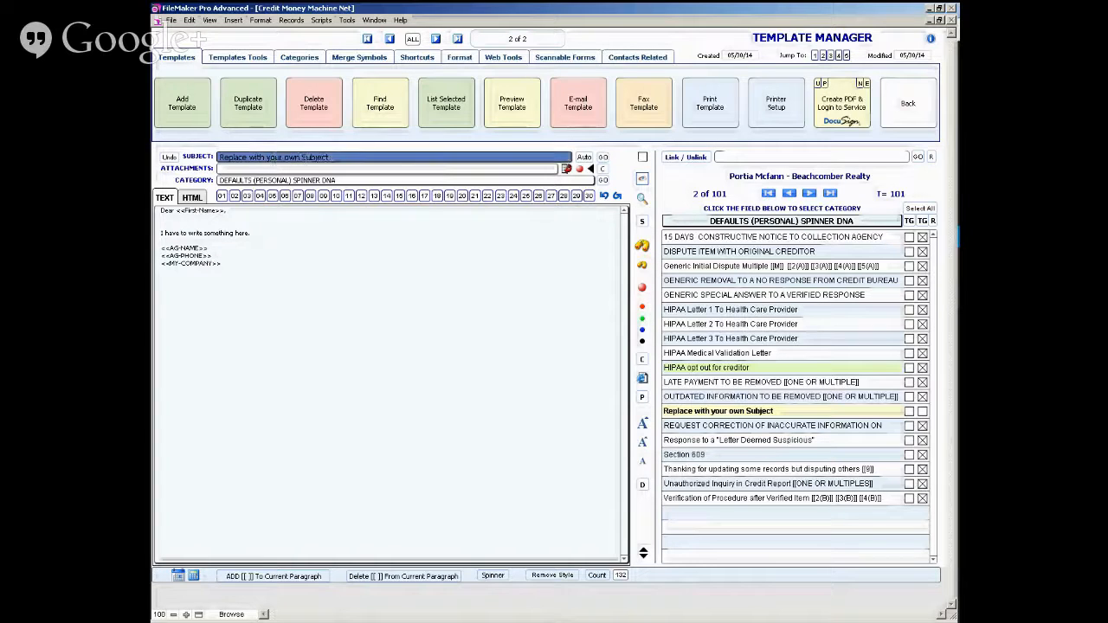
text(Test 1)
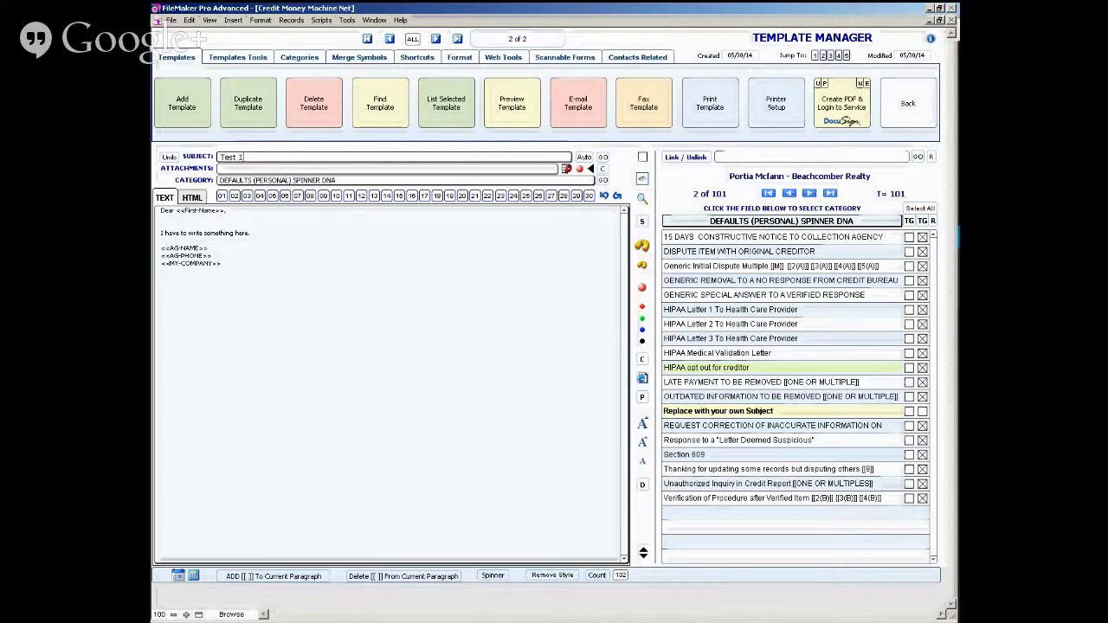
- Check the available template categories and add a new category named "Online Class"
click(339, 181)
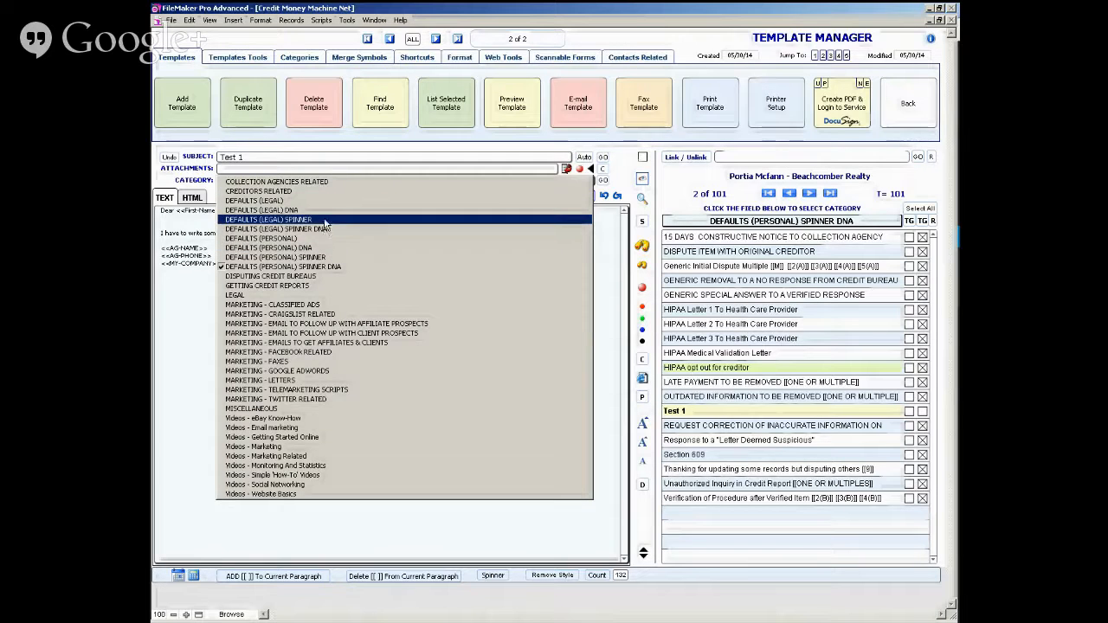
click(190, 292)
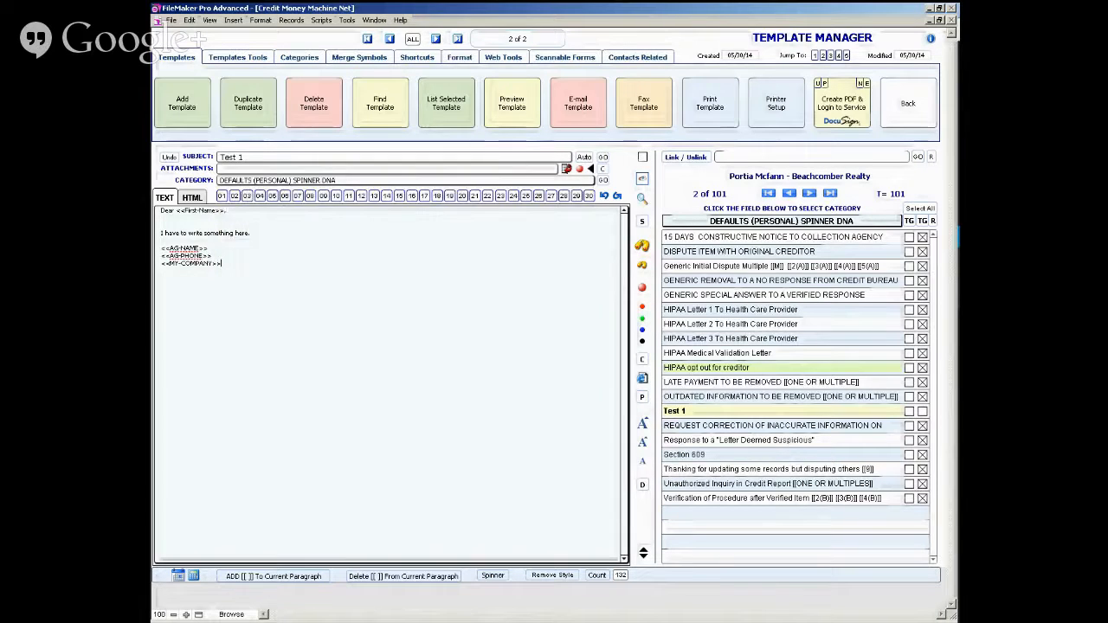
click(310, 58)
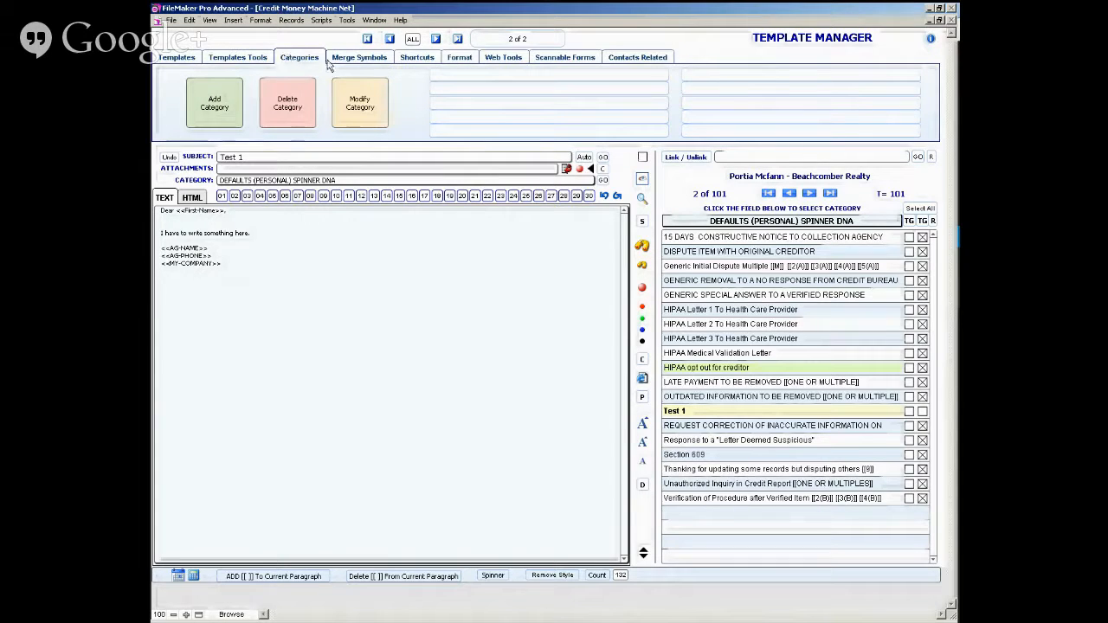
click(223, 109)
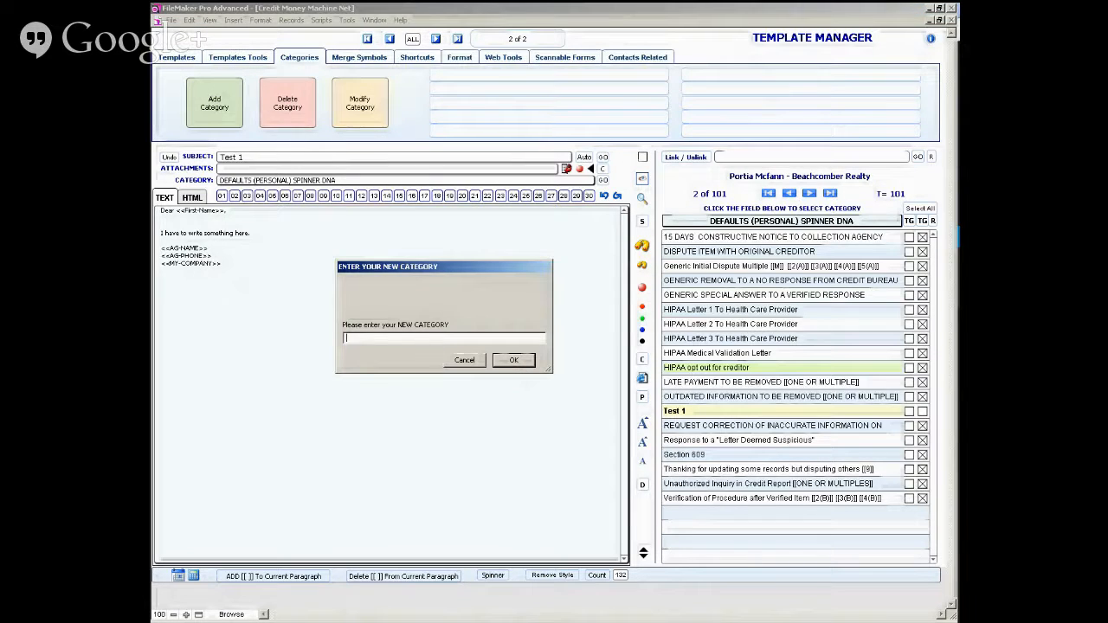
text(ONline )
text(n)
key(Return)
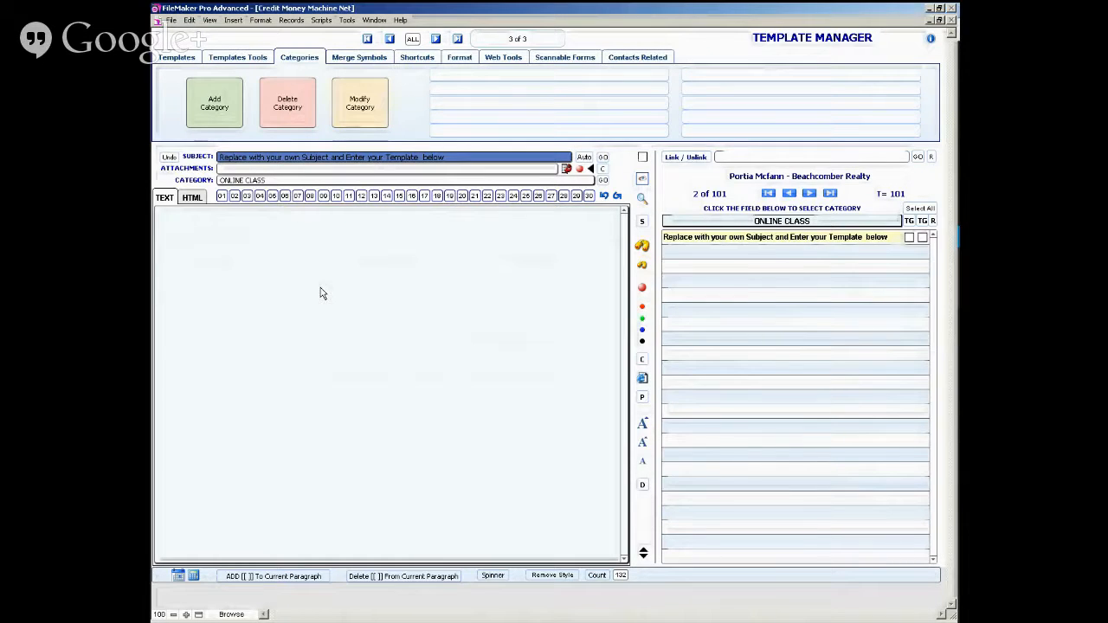
click(617, 174)
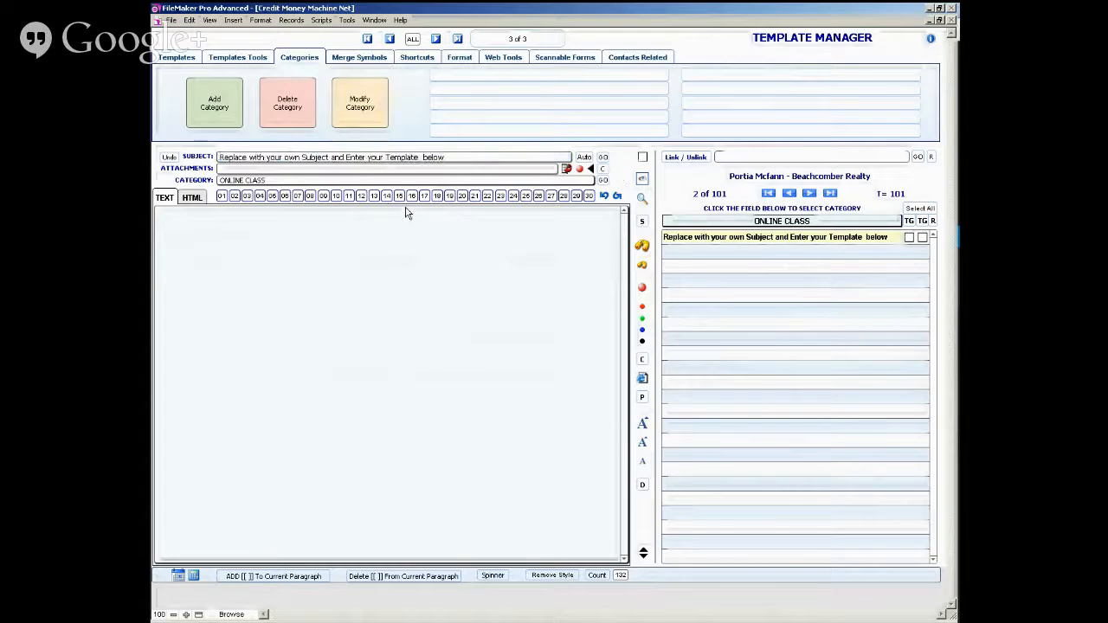
- Return to the Test 1 template and assign it to the Online Class category
click(389, 39)
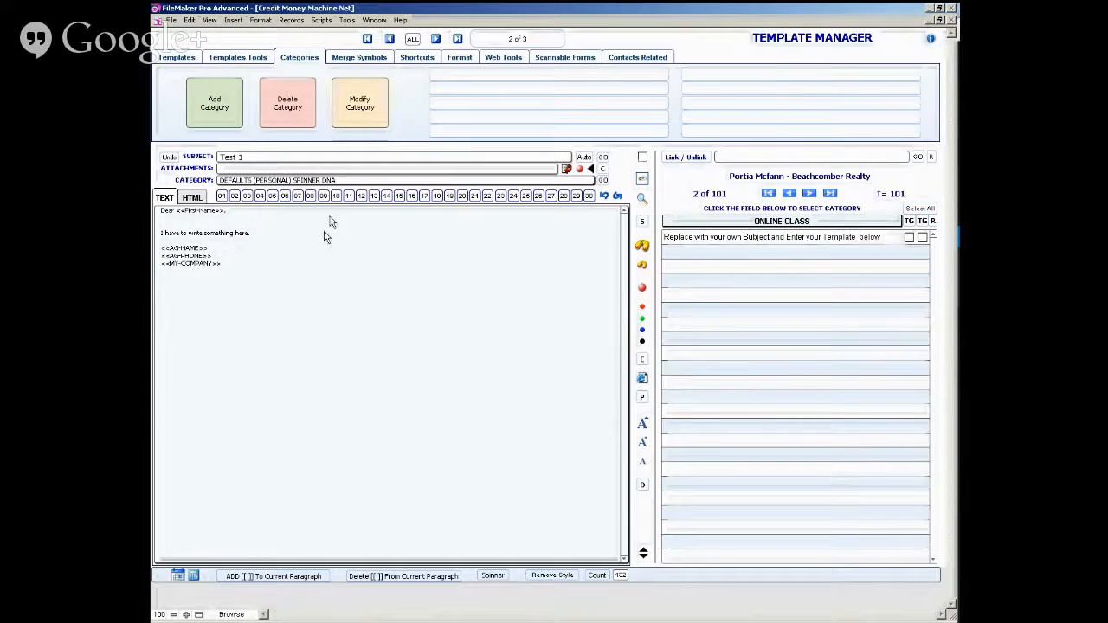
click(376, 185)
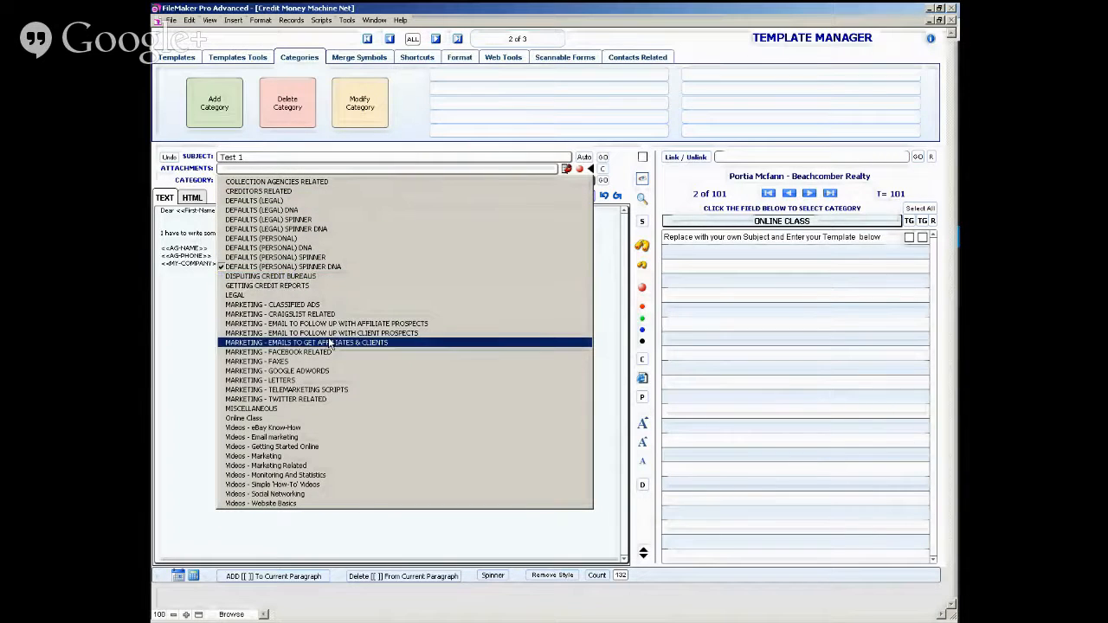
click(324, 419)
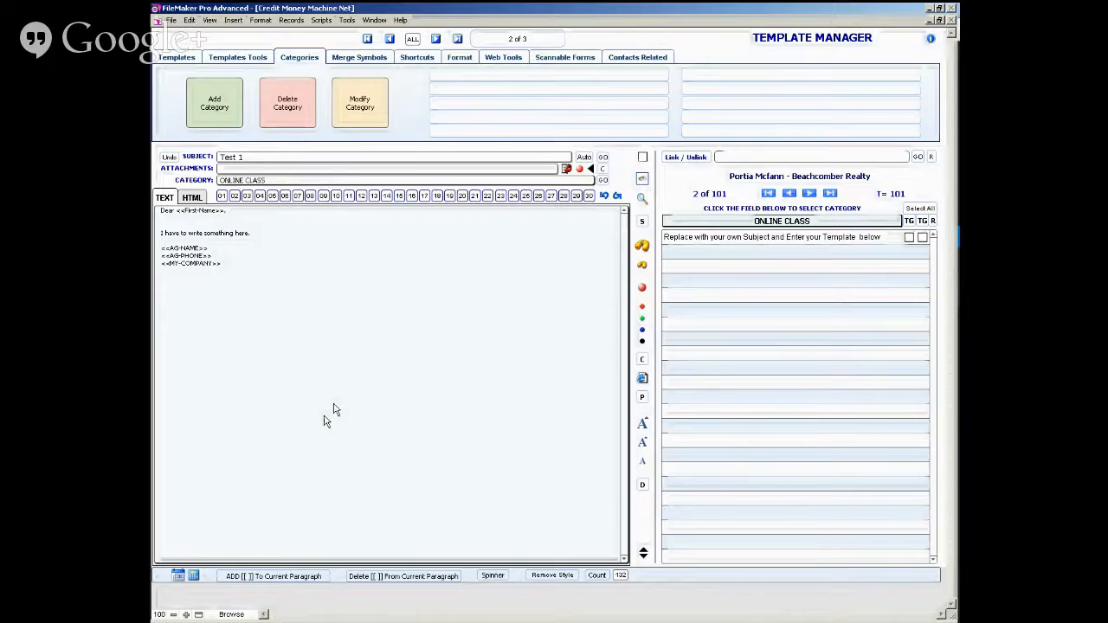
click(627, 165)
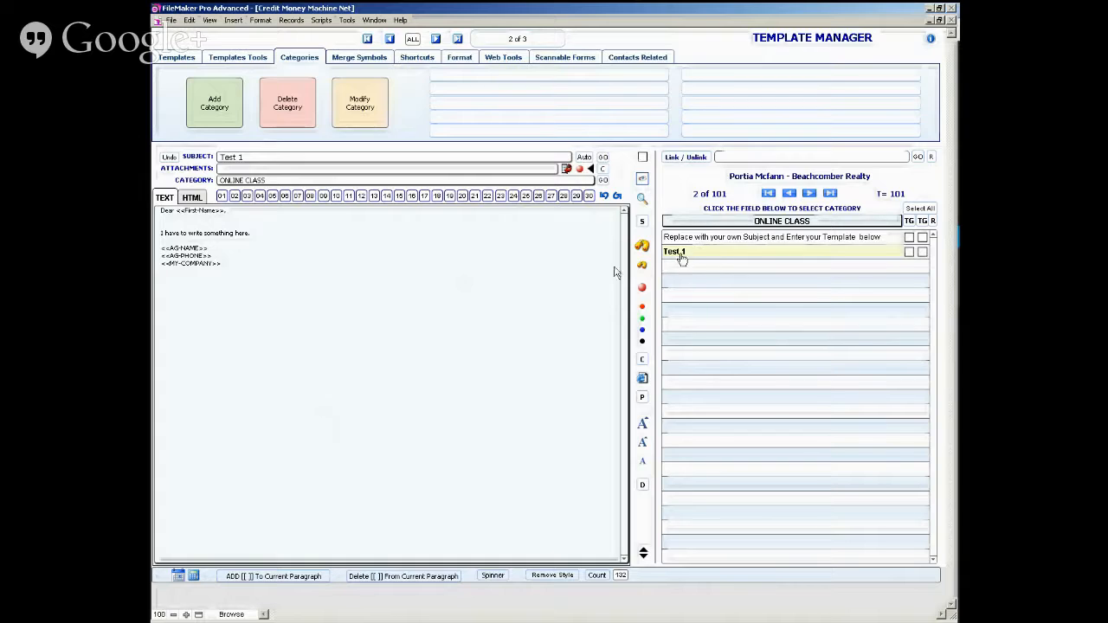
click(441, 280)
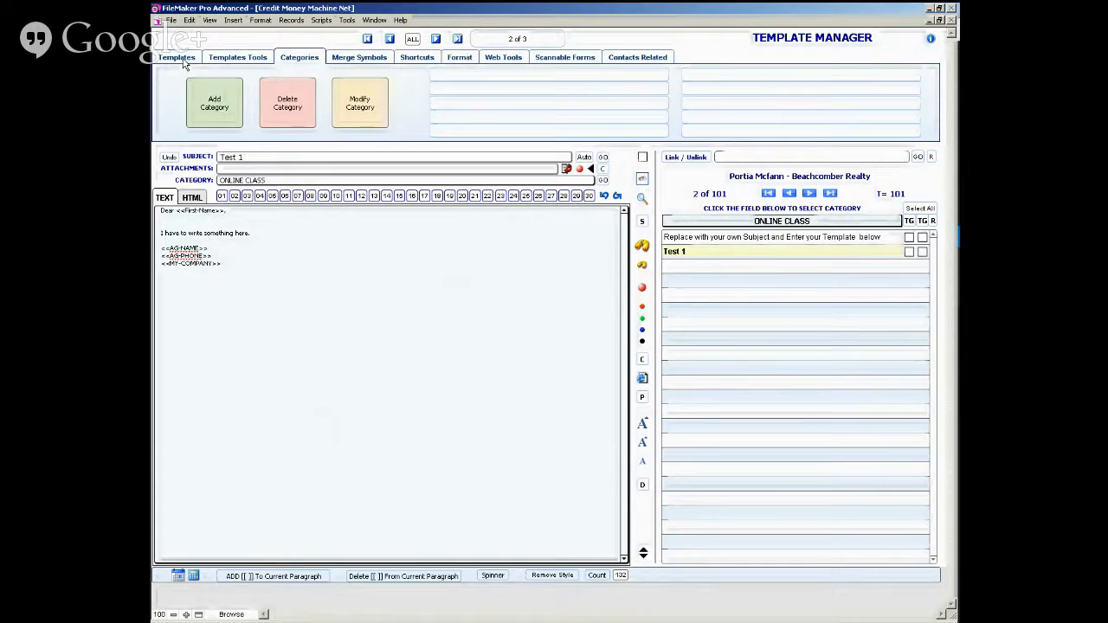
- Save Online Class as a category shortcut, switch the list to DEFAULTS (PERSONAL) SPINNER DNA, and use the shortcut to return
click(473, 79)
click(709, 223)
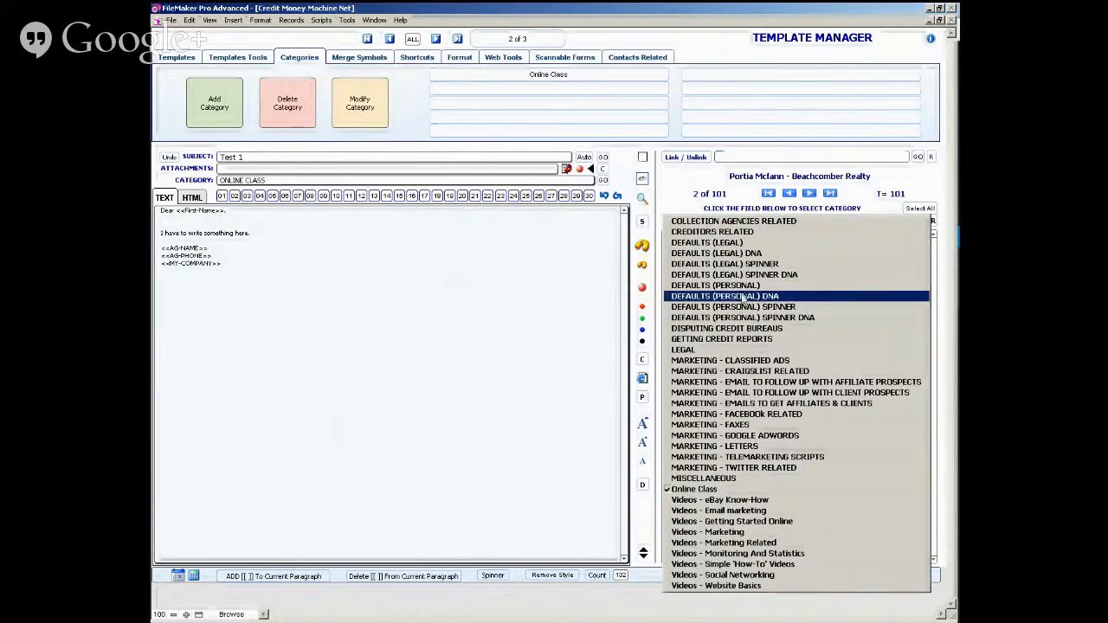
click(803, 317)
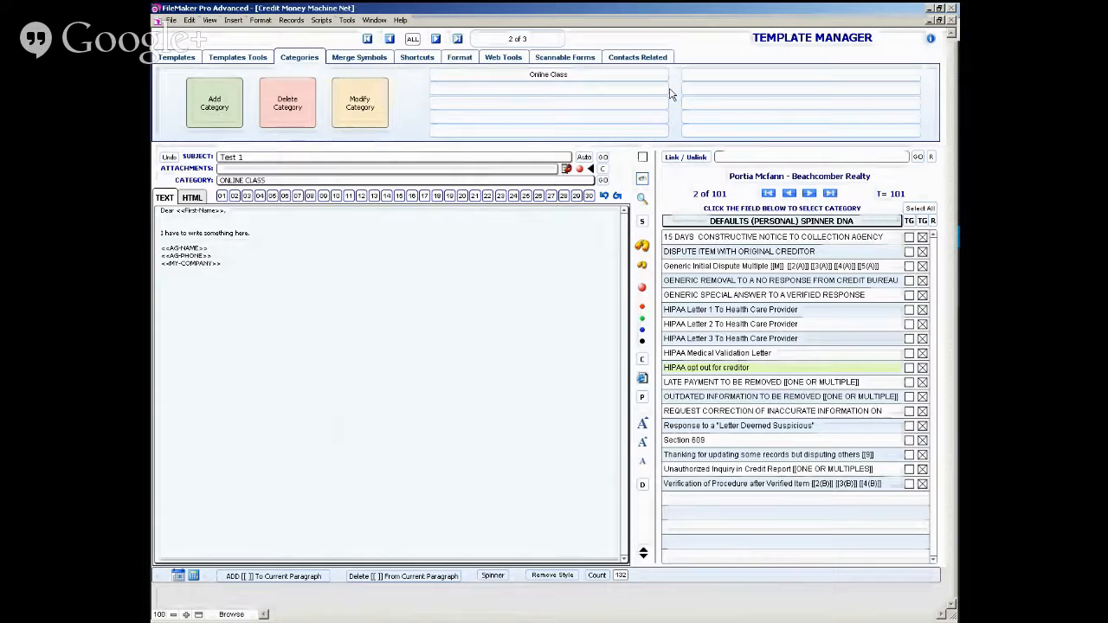
click(541, 80)
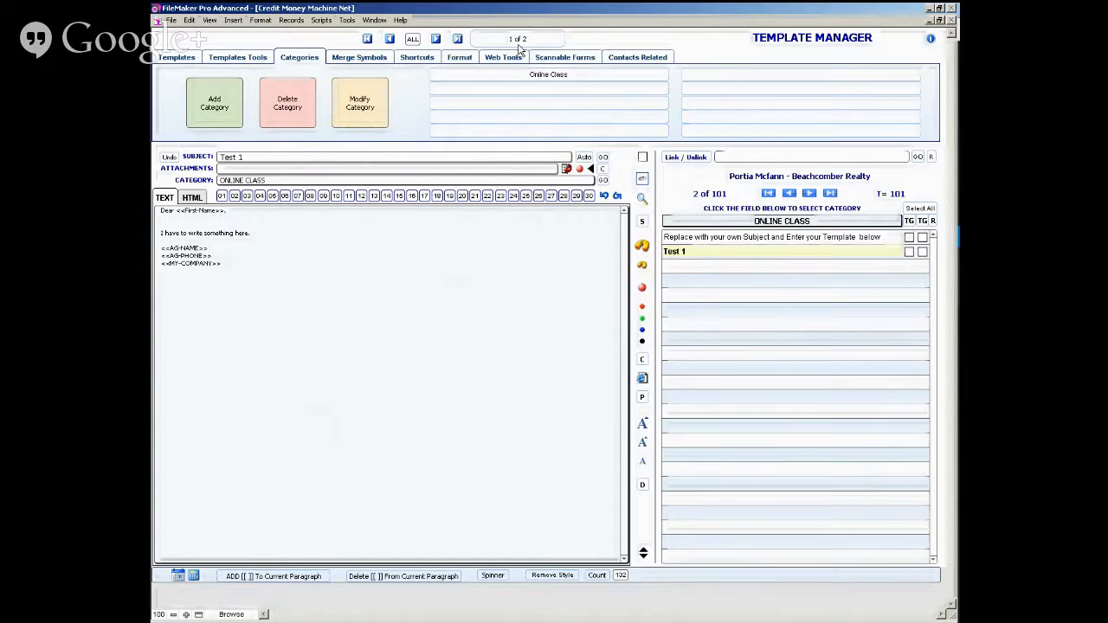
- Page through the Online Class templates and duplicate the Test 1 template
click(458, 39)
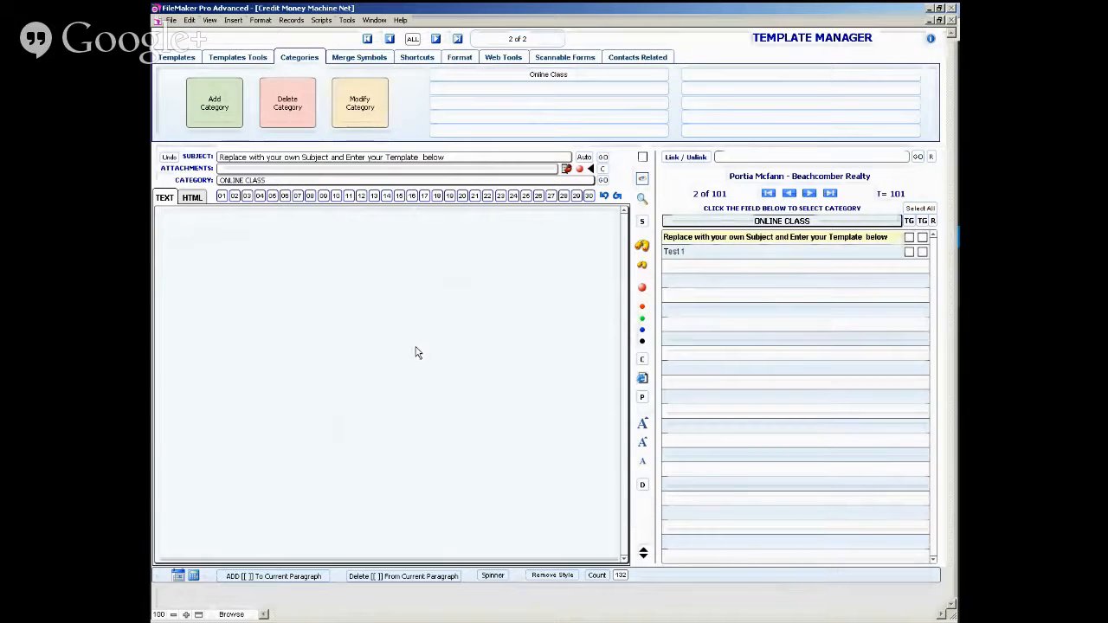
click(390, 40)
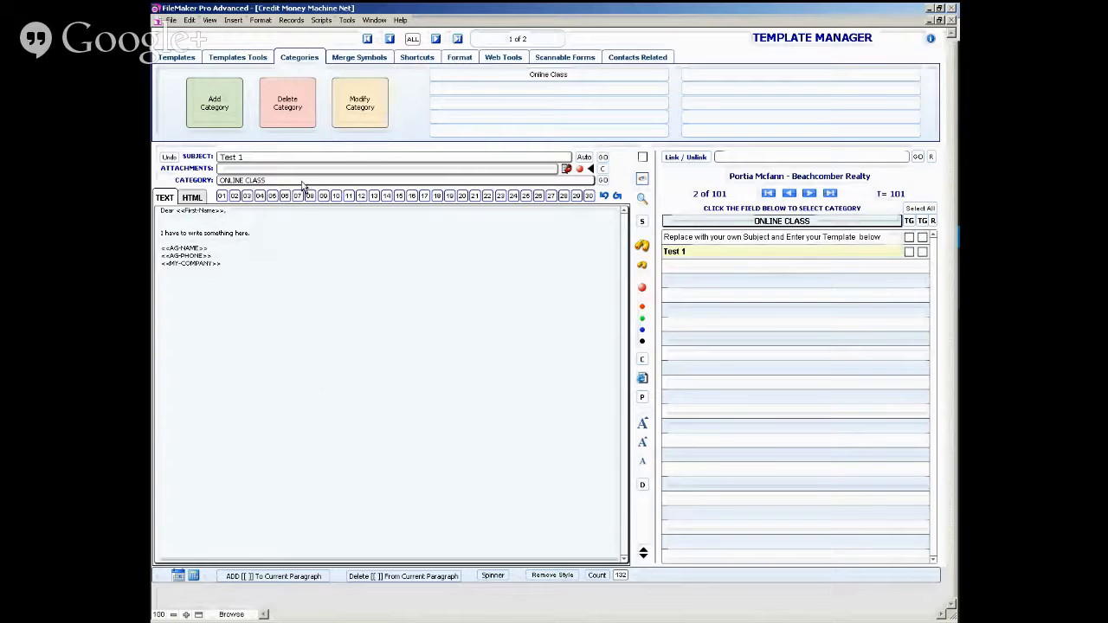
click(174, 58)
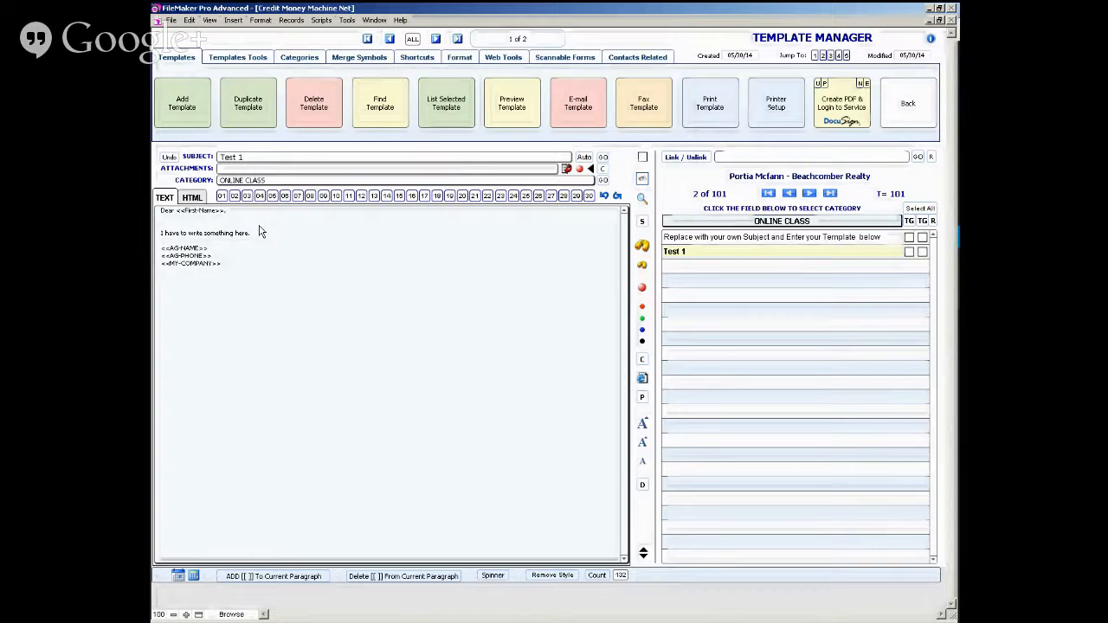
click(246, 104)
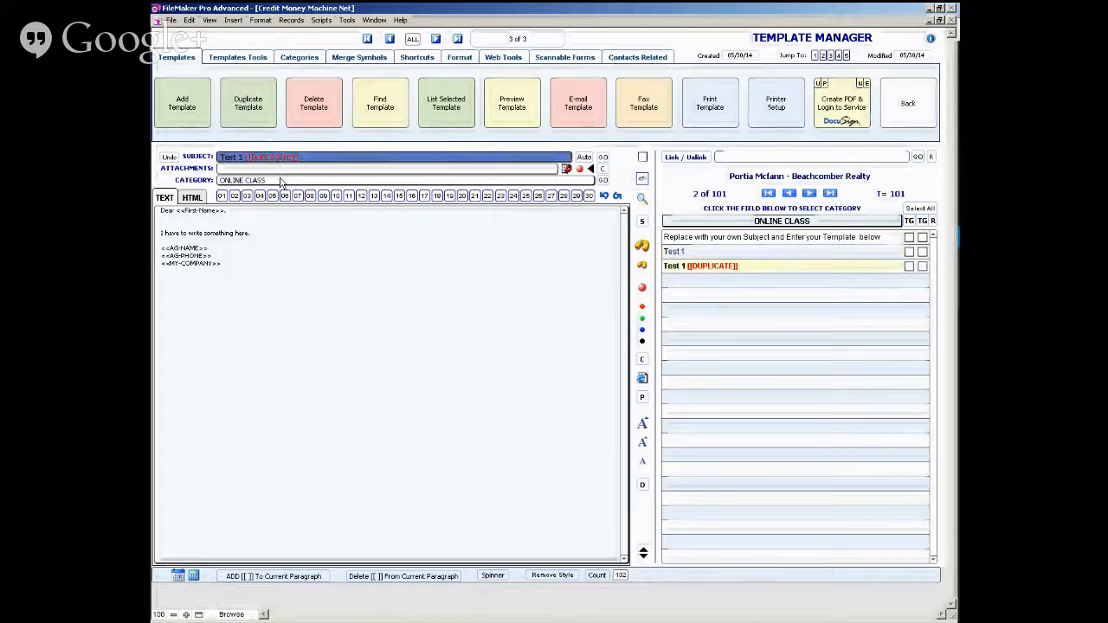
click(258, 160)
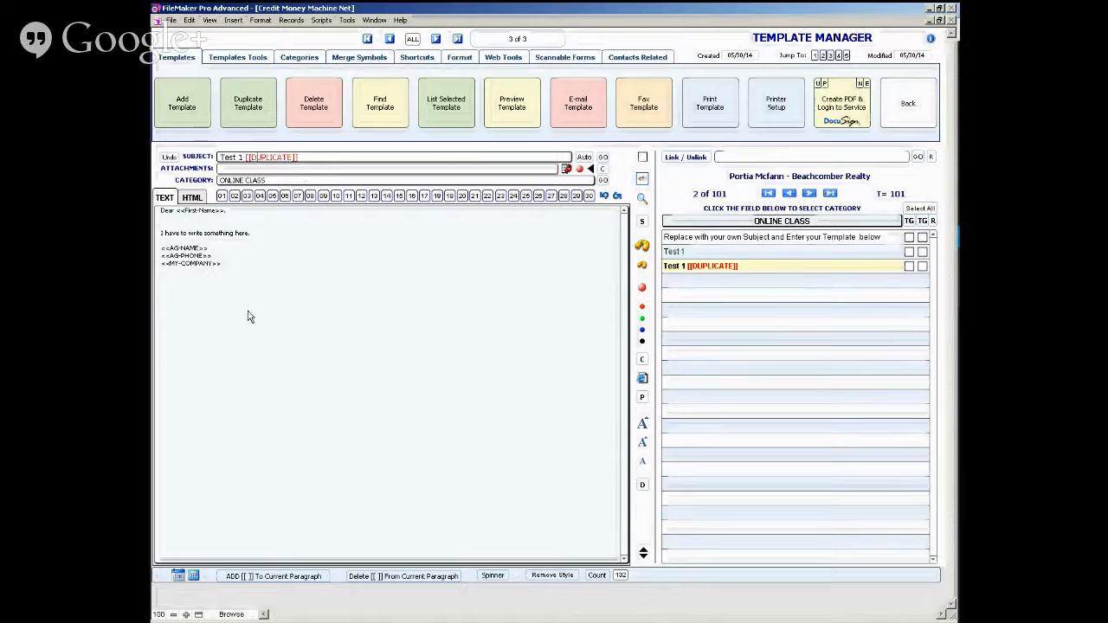
- Add the note "[[Im explaining how to use this template]]" above the greeting in the duplicated template's body
click(238, 273)
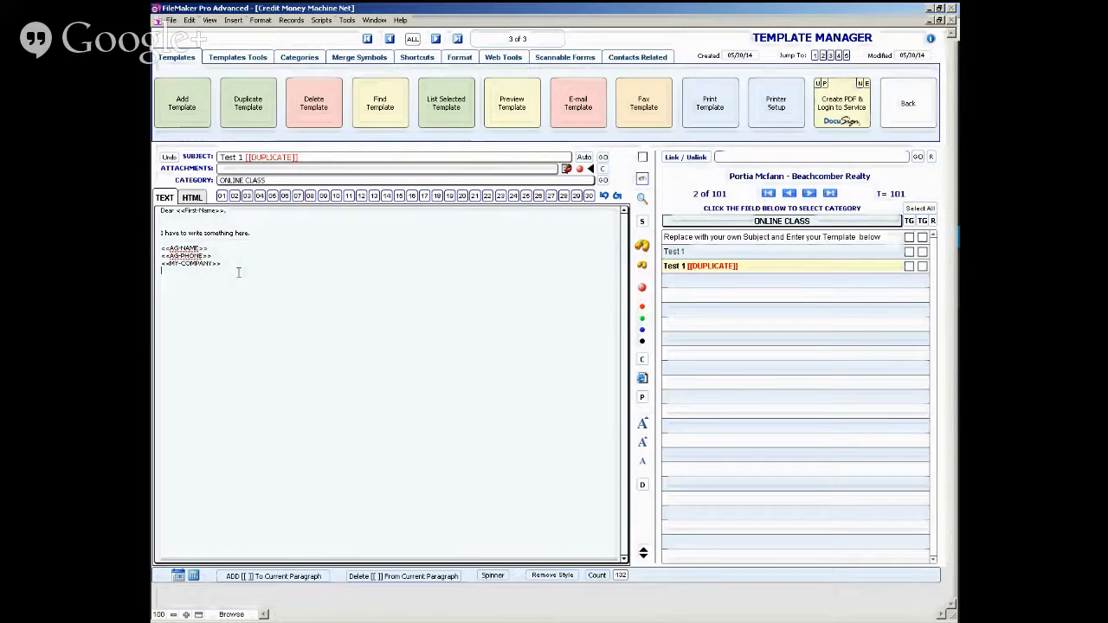
key(ctrl+Home)
key(Return)
key(Return)
key(Up)
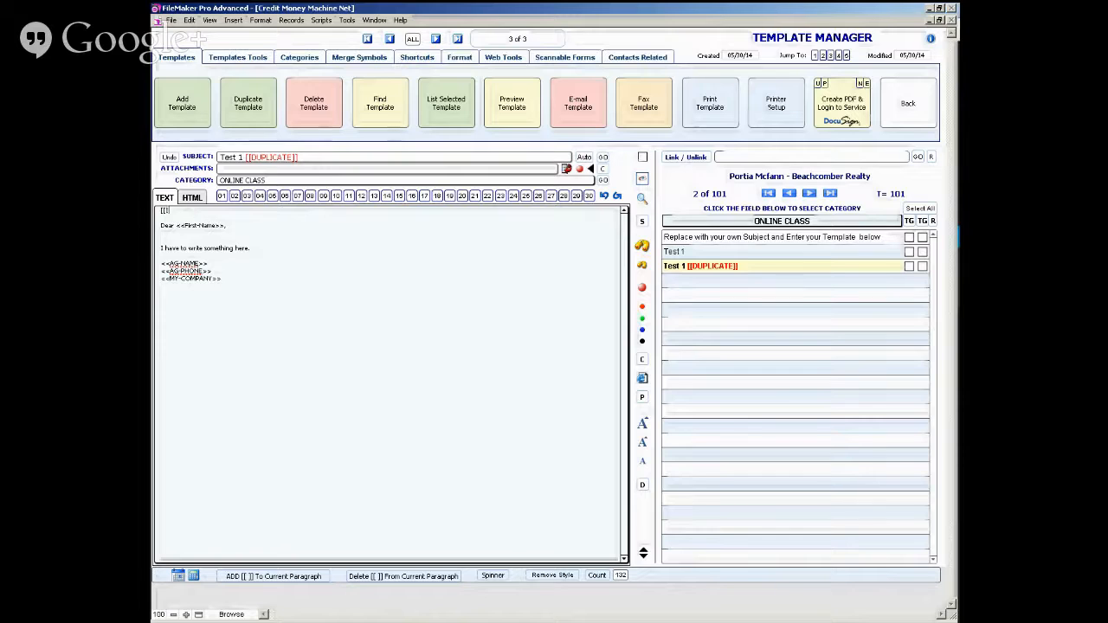
text(m expla)
key(BackSpace)
text(ing how to use this template)
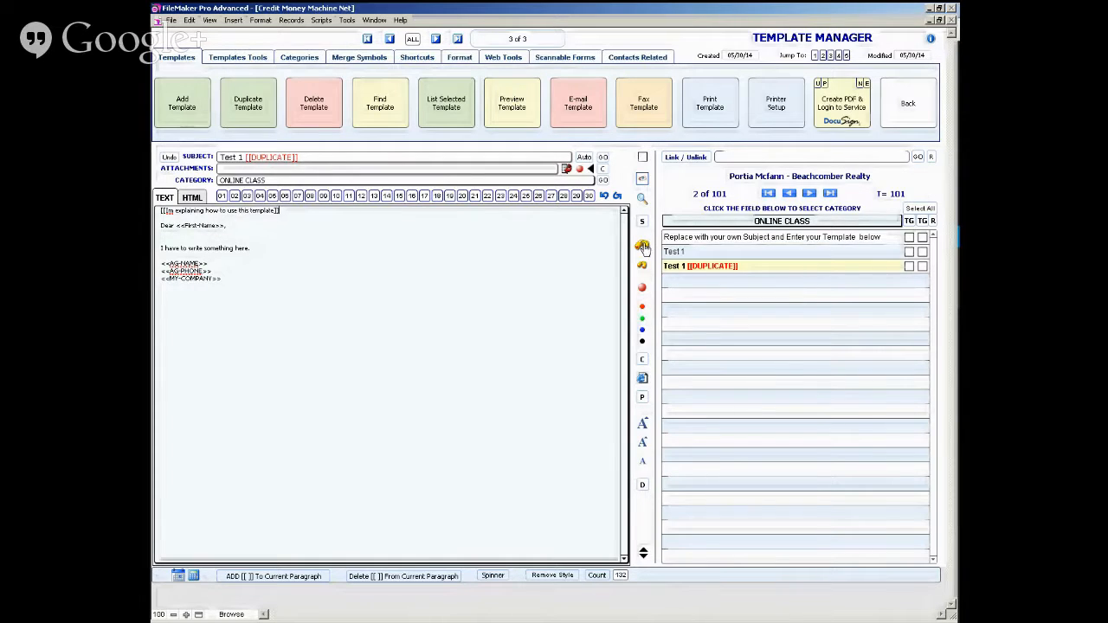
click(642, 248)
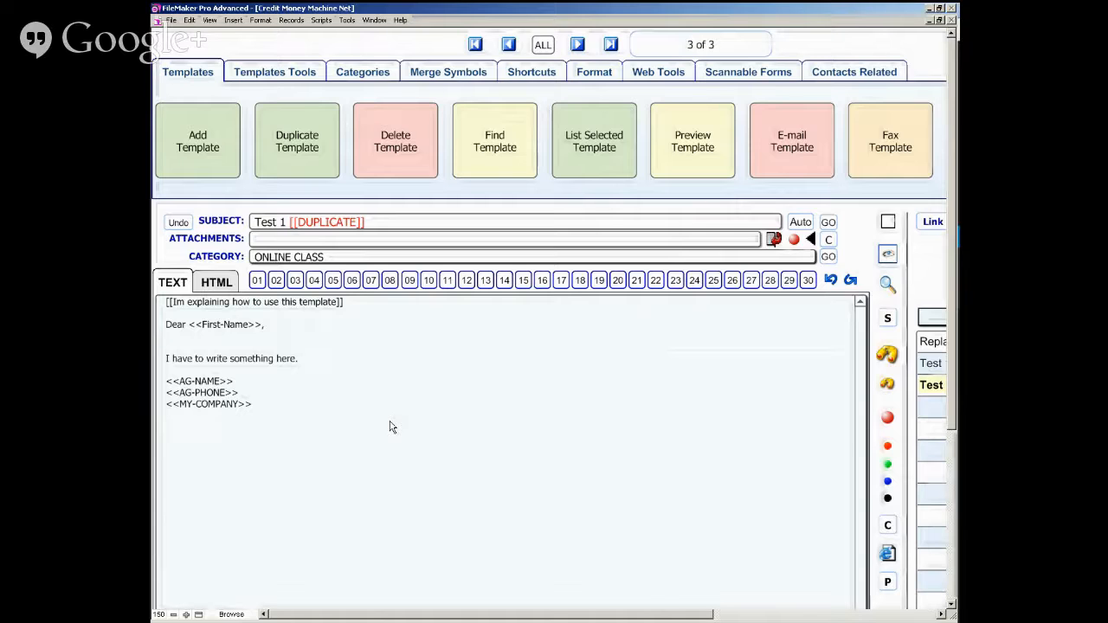
click(887, 386)
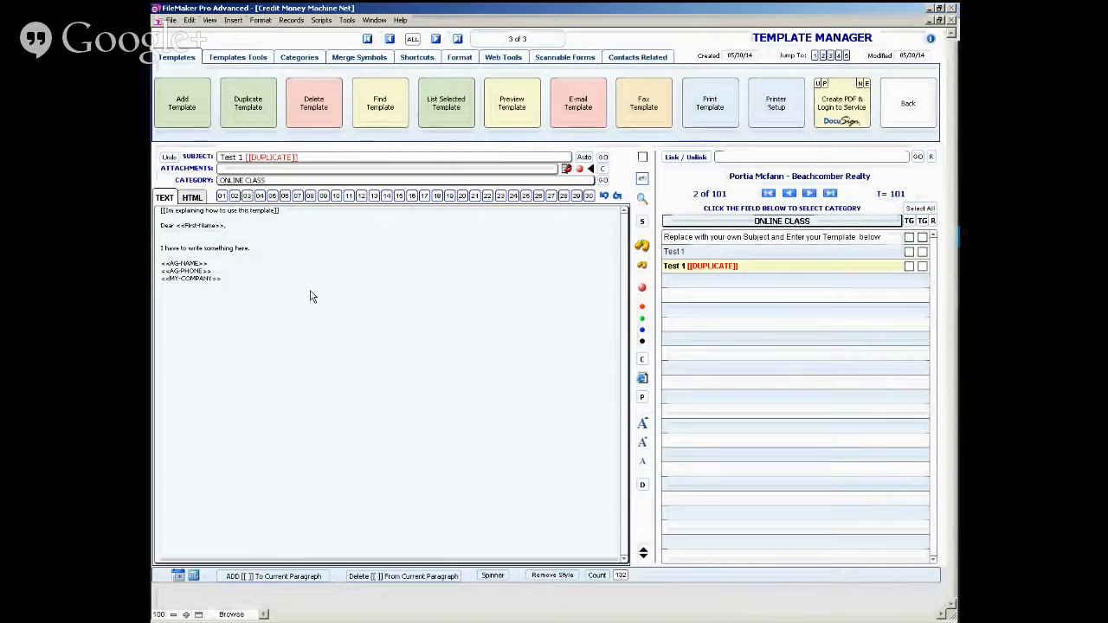
- Start deleting the duplicated Test 1 template and cancel the deletion
click(327, 98)
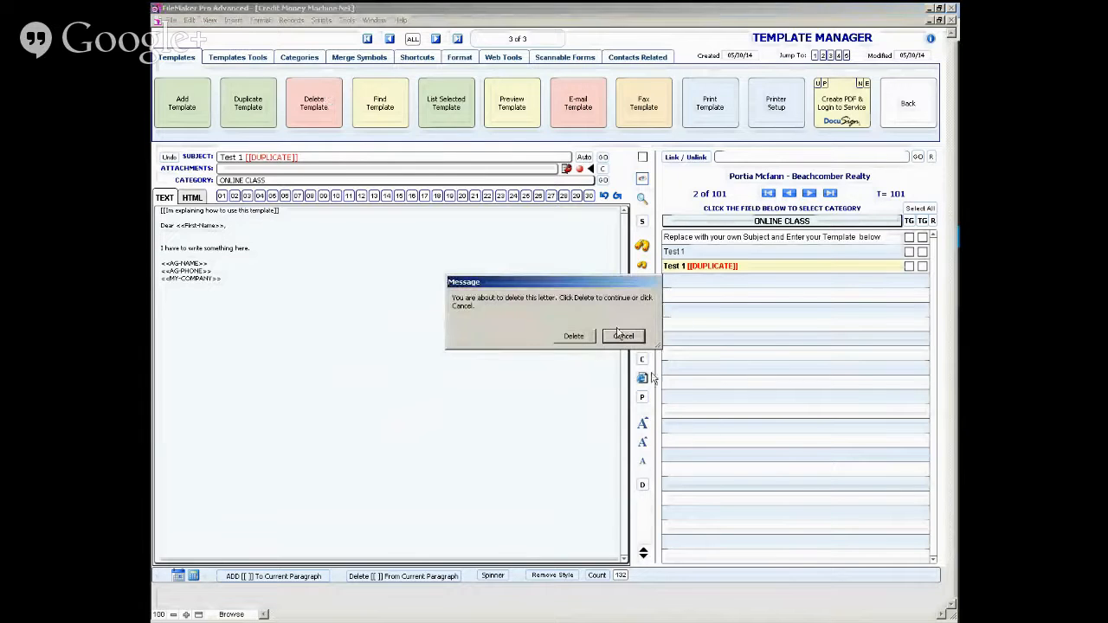
click(620, 338)
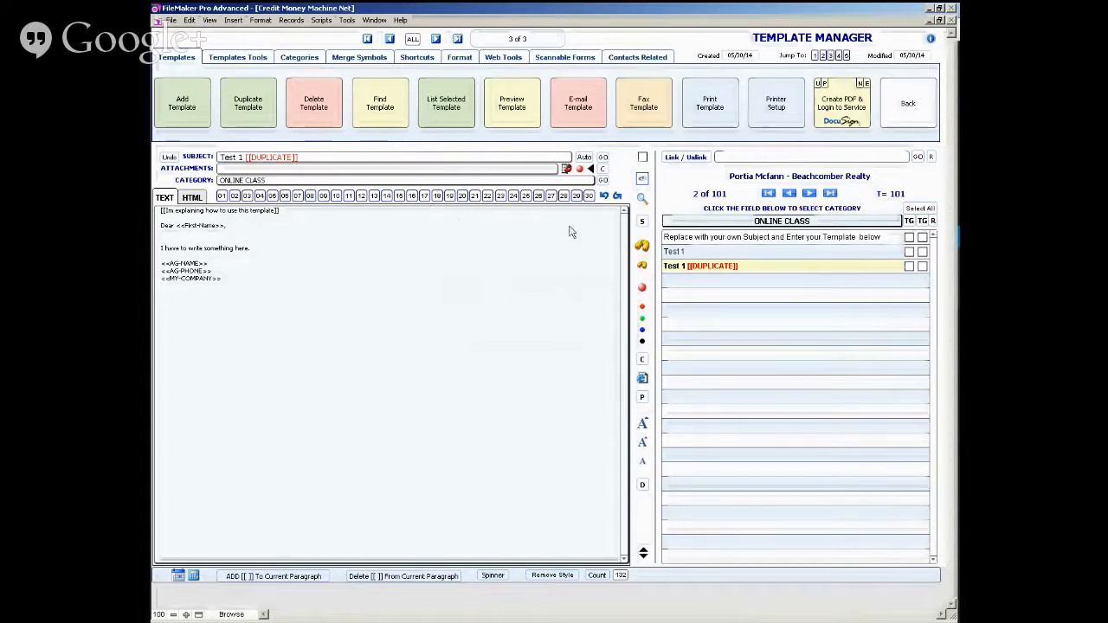
- Search the subjects of all templates for "dna" and look through the list of template categories
click(378, 104)
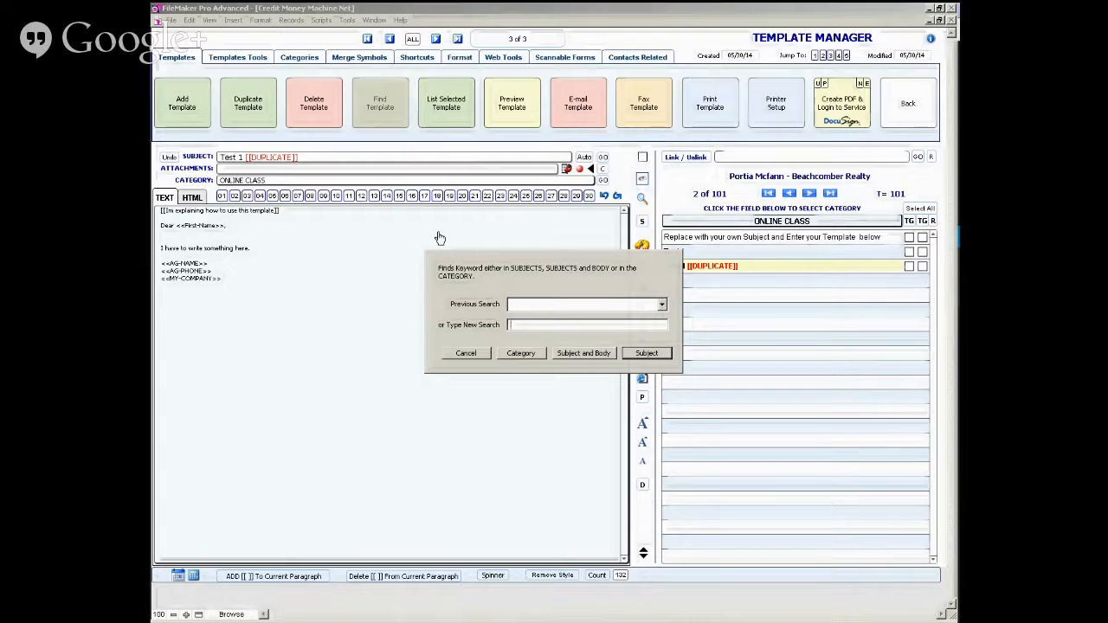
text(dna)
click(647, 354)
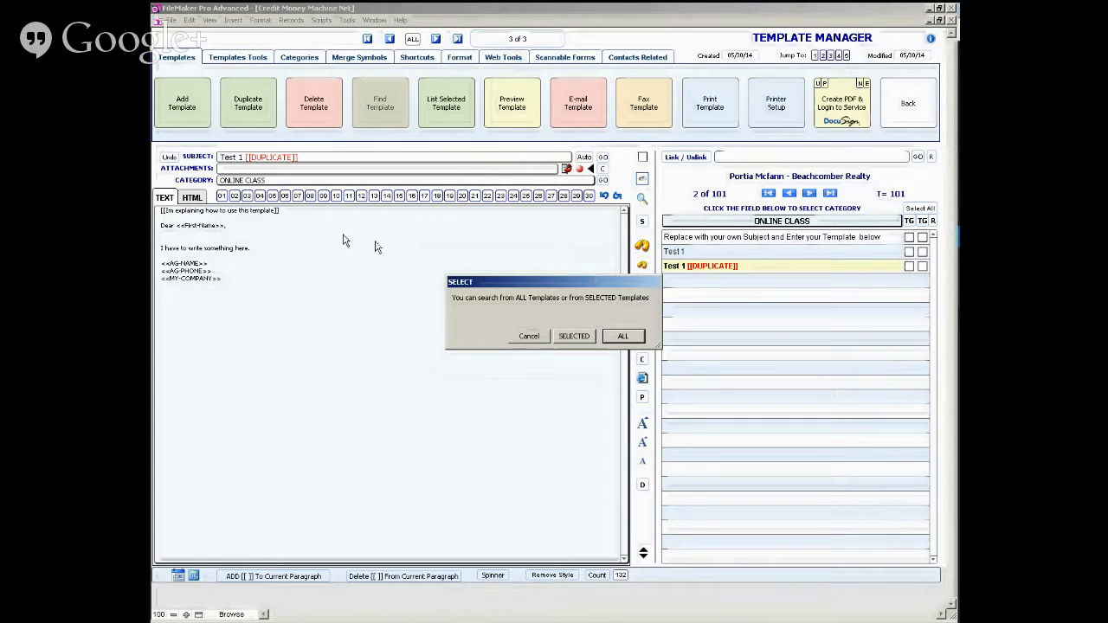
click(625, 338)
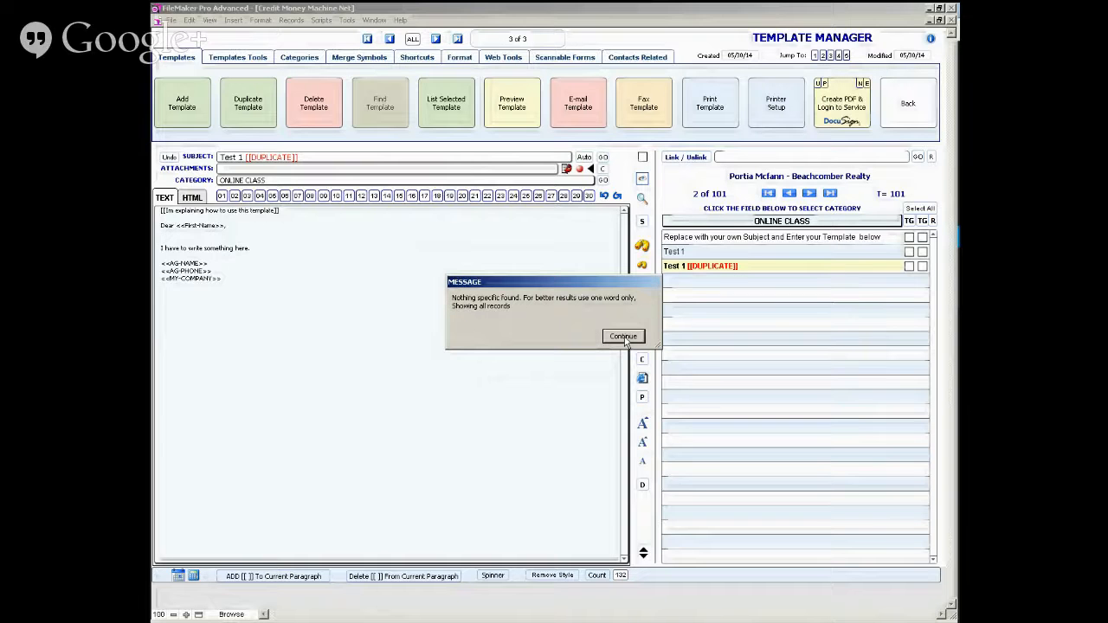
click(623, 337)
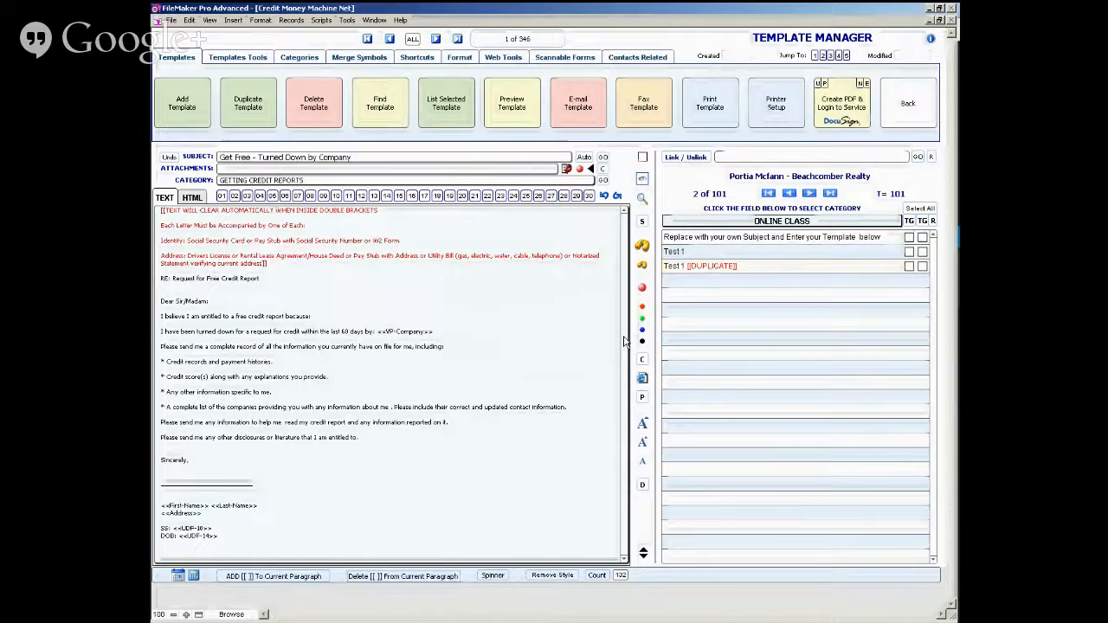
click(759, 224)
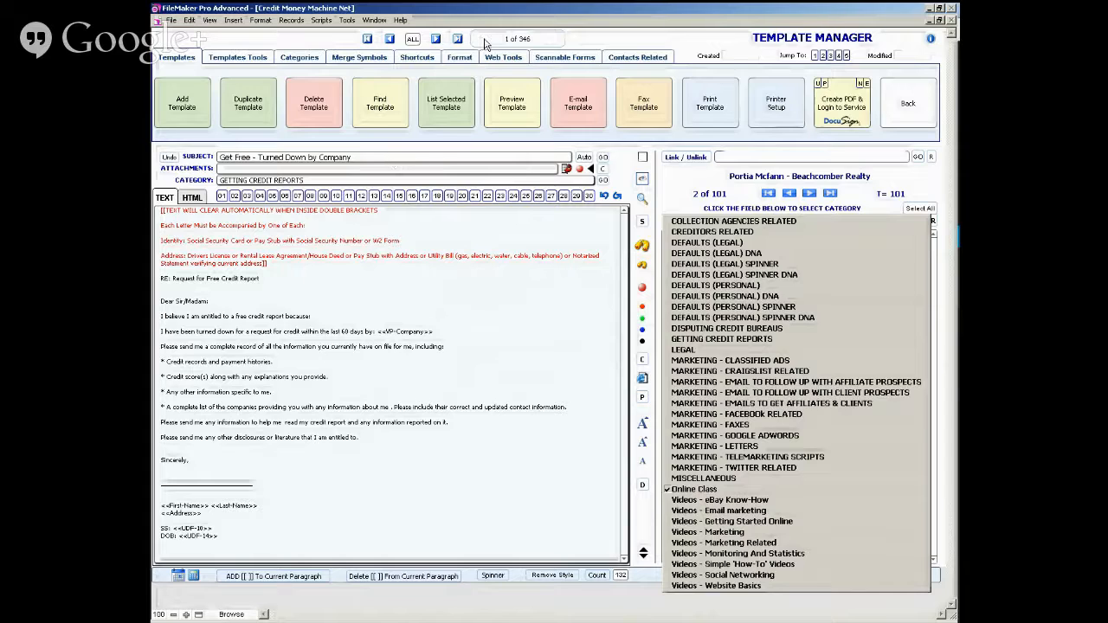
- Search the subjects of all templates for "fre", view the found templates as a list, and return to the Template Manager
click(401, 106)
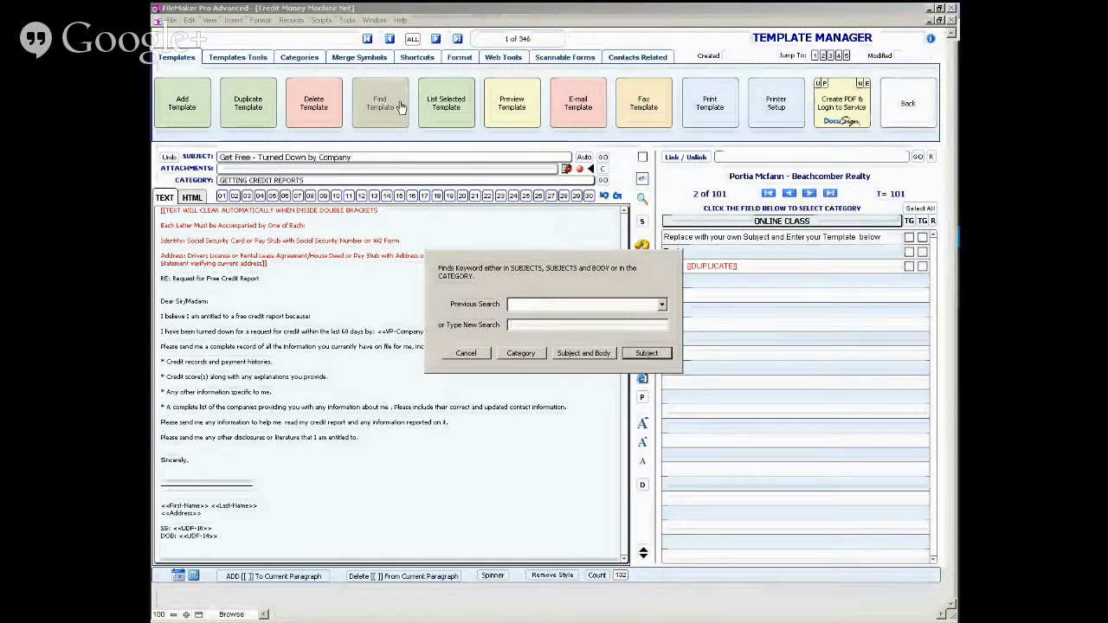
text(free)
key(Return)
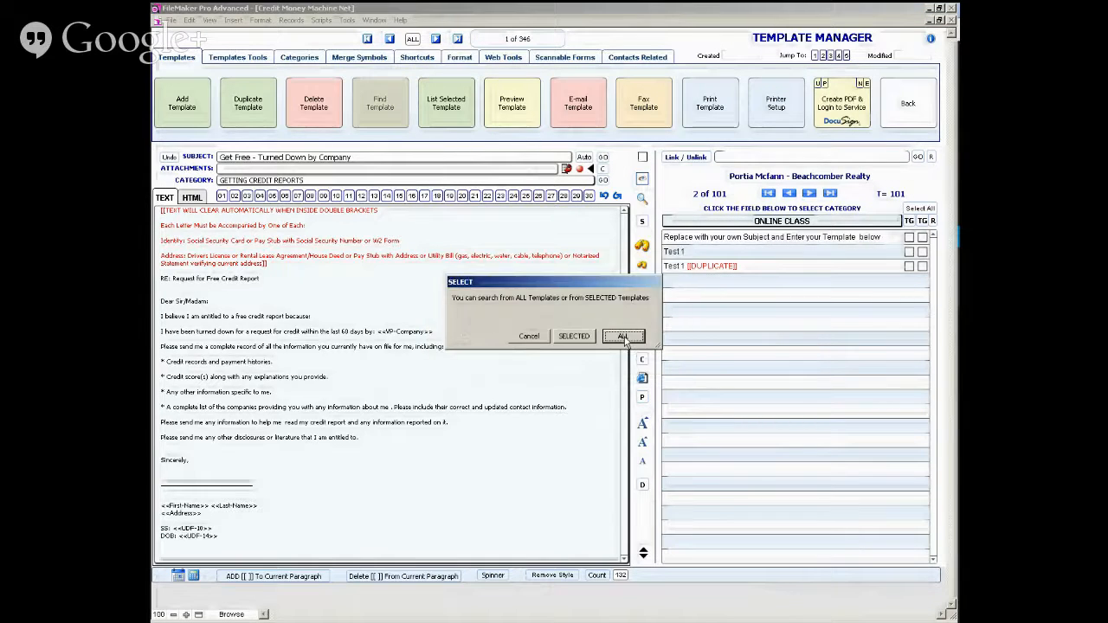
click(637, 336)
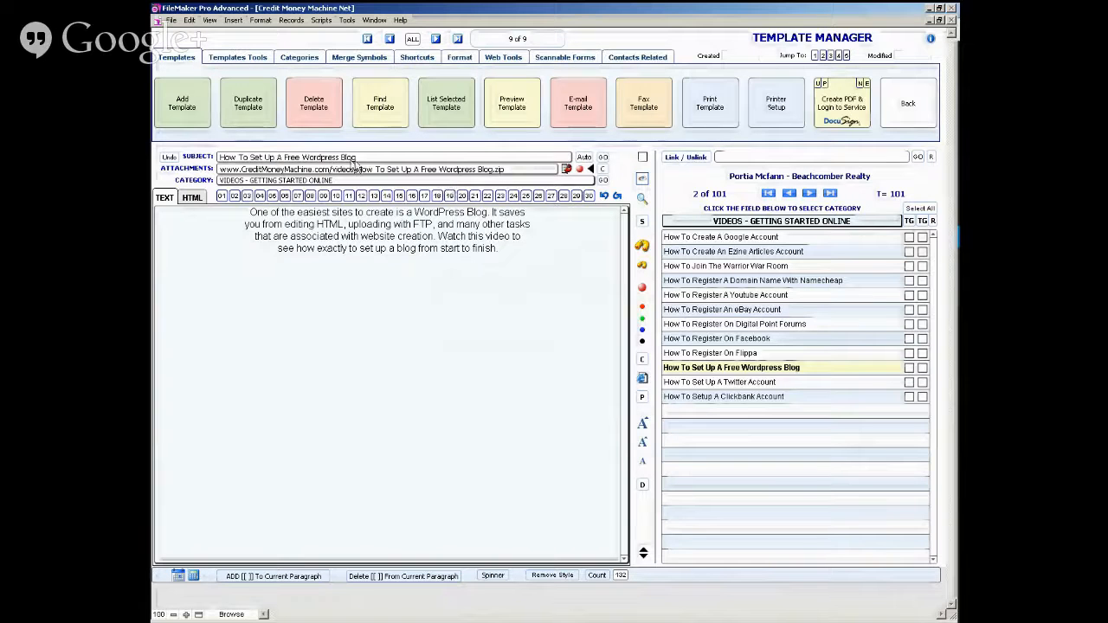
click(446, 104)
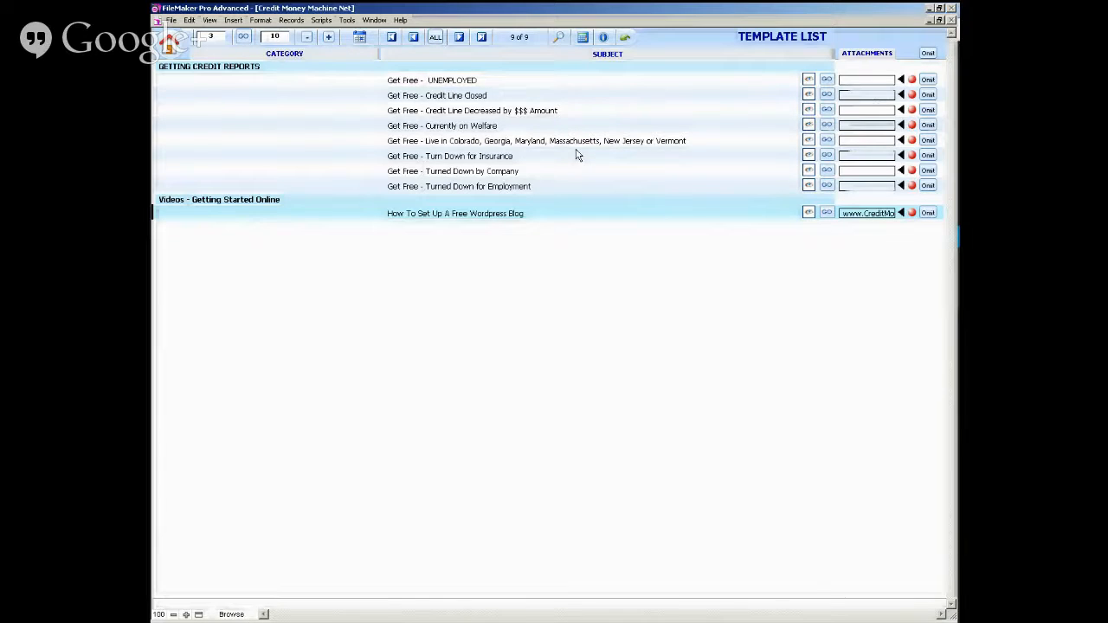
click(626, 40)
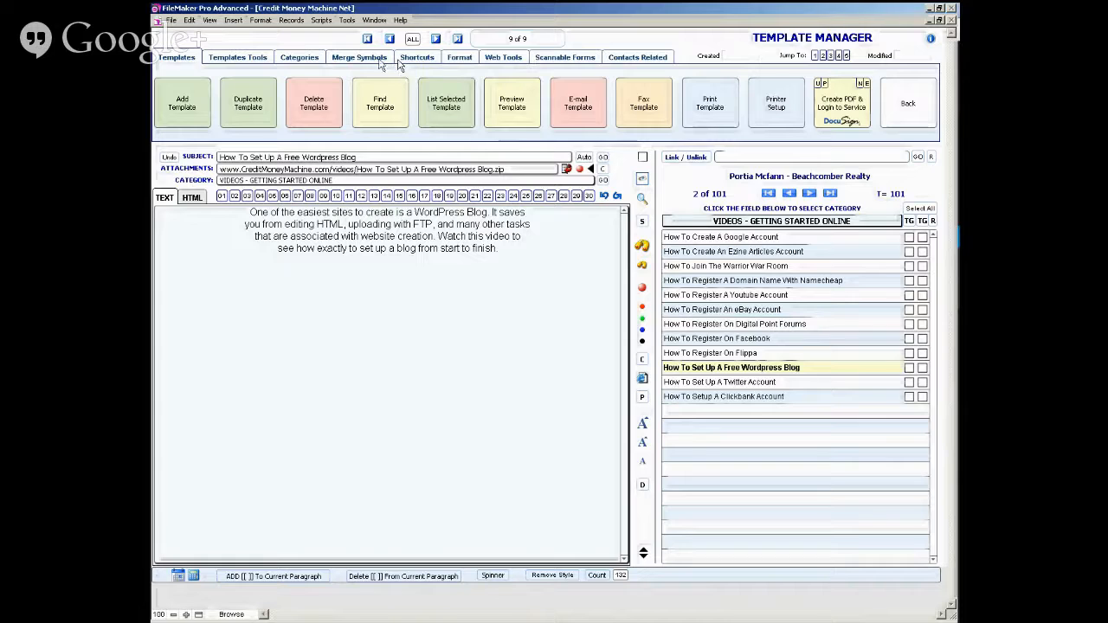
- Return to the Test 1 template through the saved Online Class shortcut and show the template actions
click(311, 59)
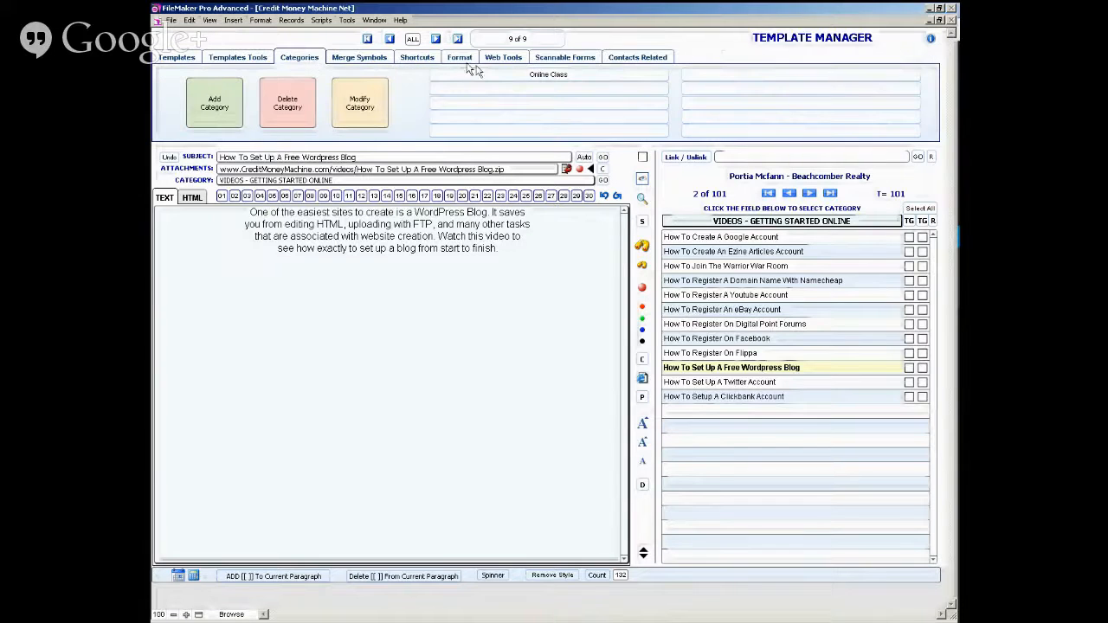
click(501, 78)
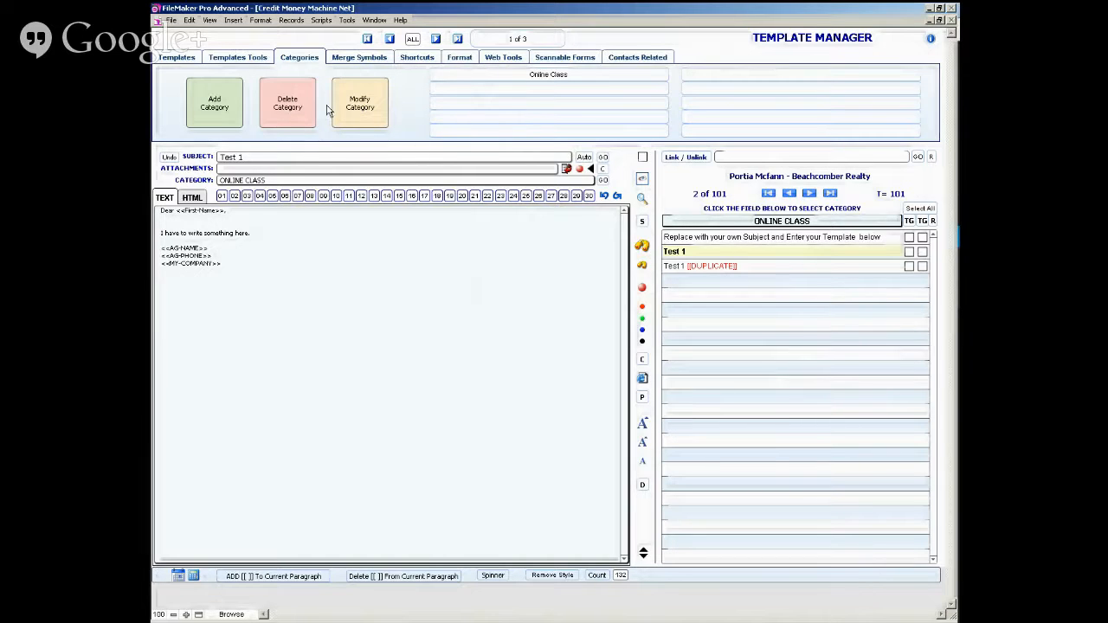
click(178, 59)
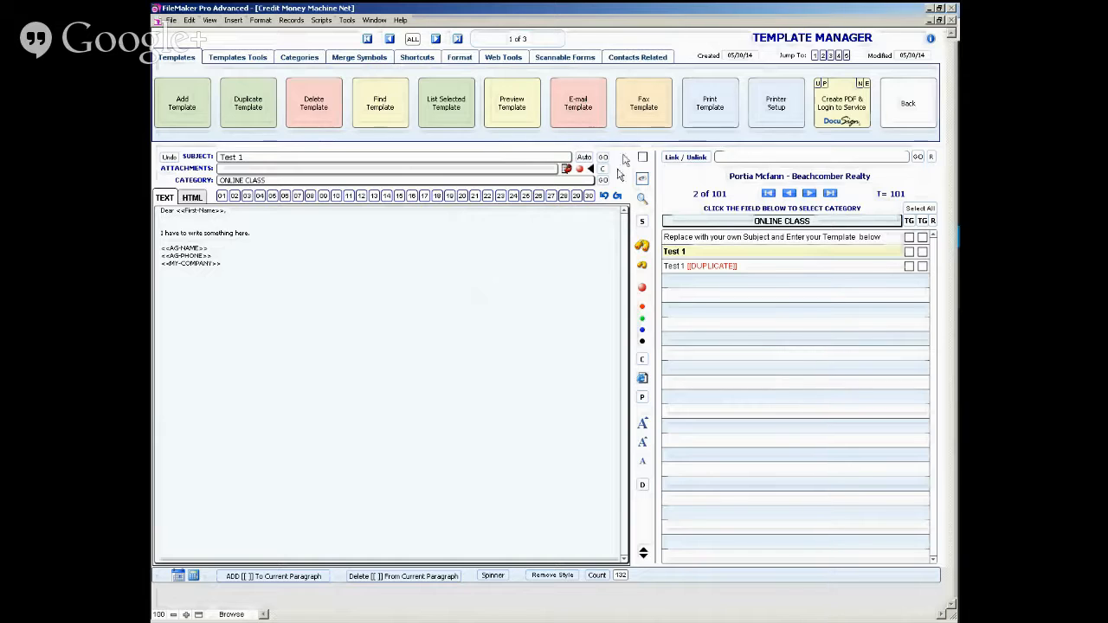
- Create an INSTANT e-mail from the Test 1 template assigned to SELF, and go back to the Template Manager
click(578, 109)
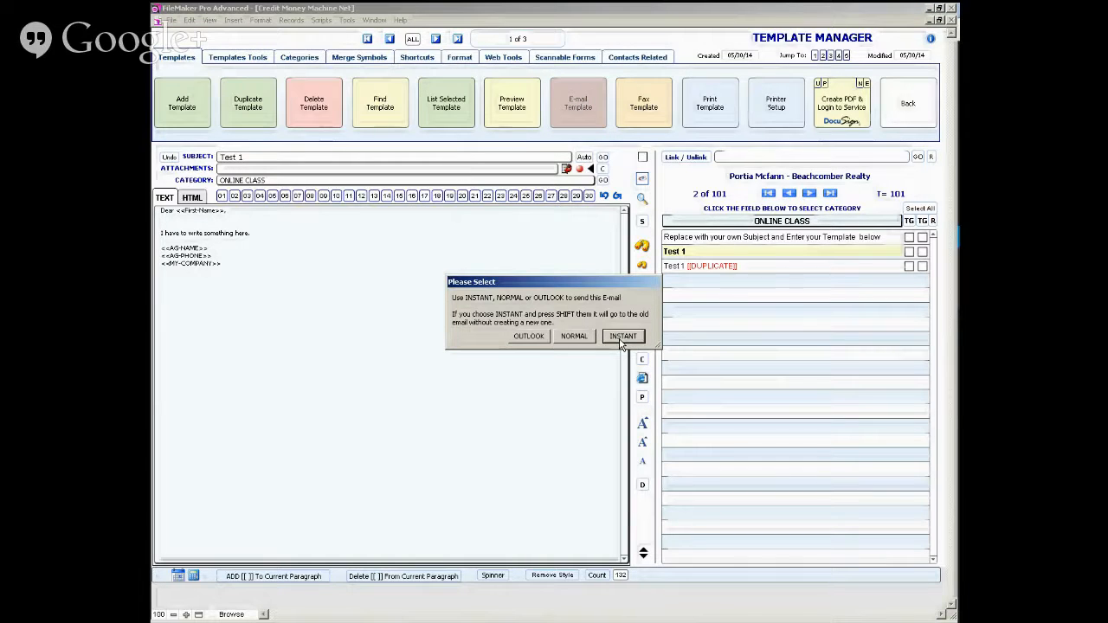
click(622, 337)
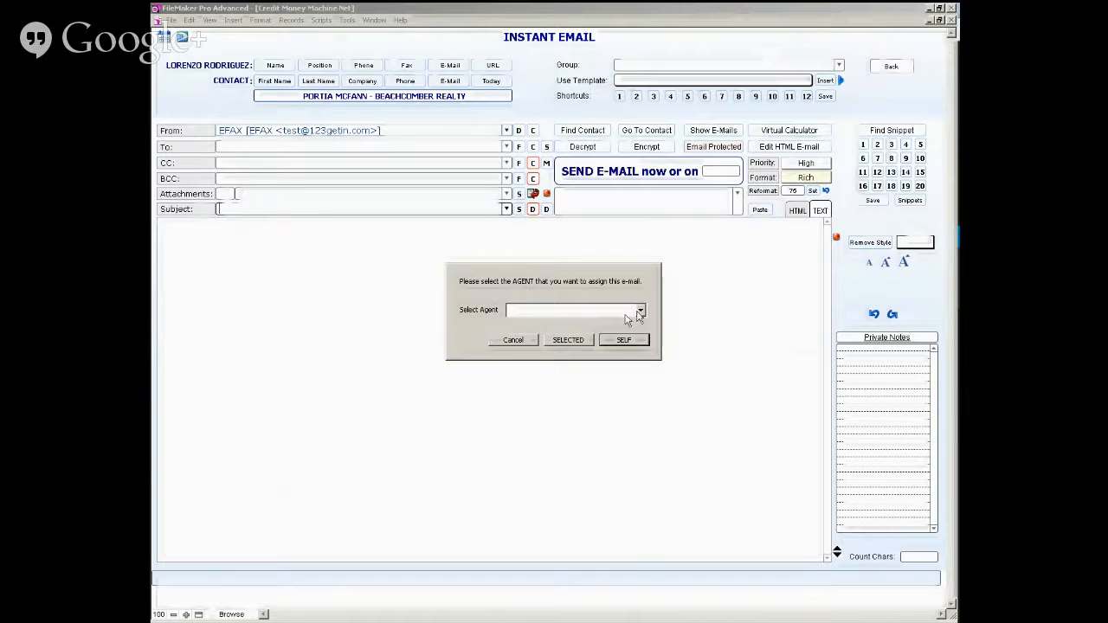
click(624, 341)
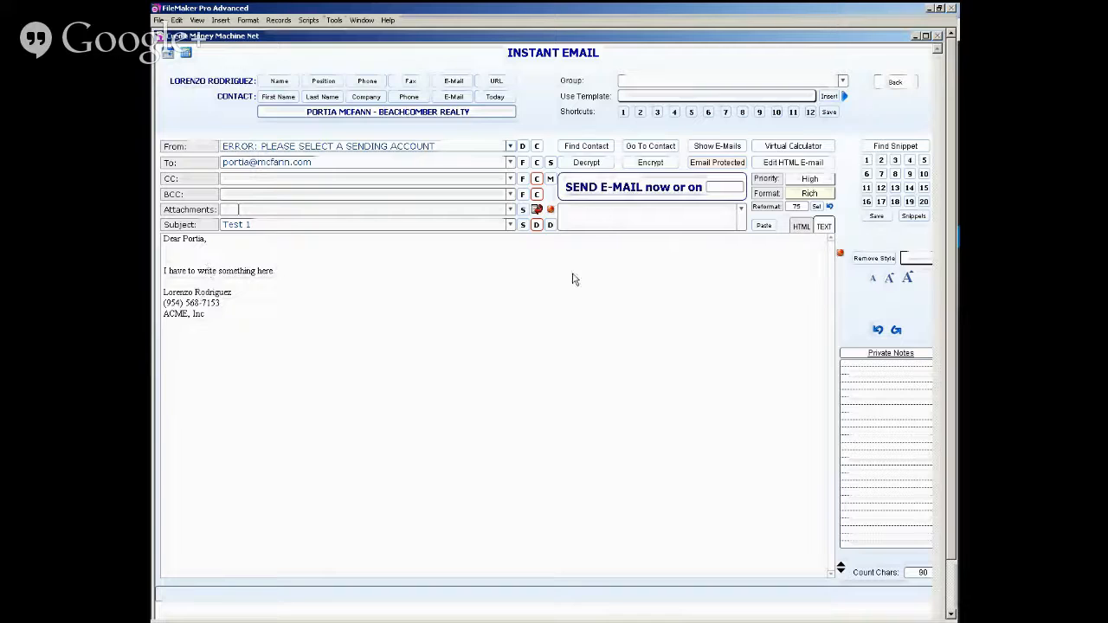
click(894, 82)
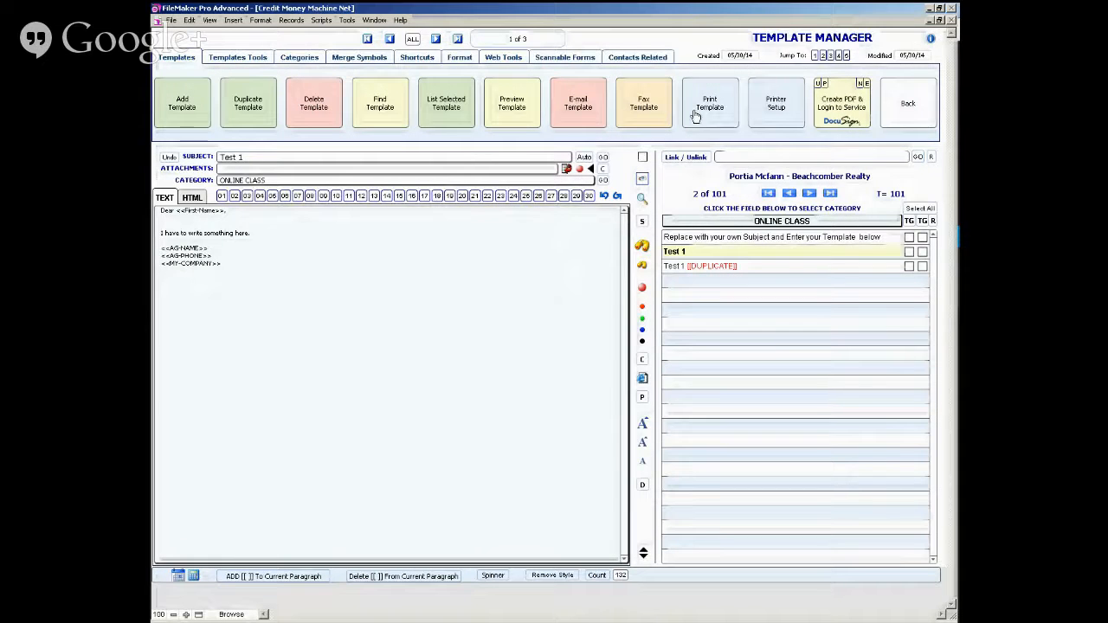
click(578, 114)
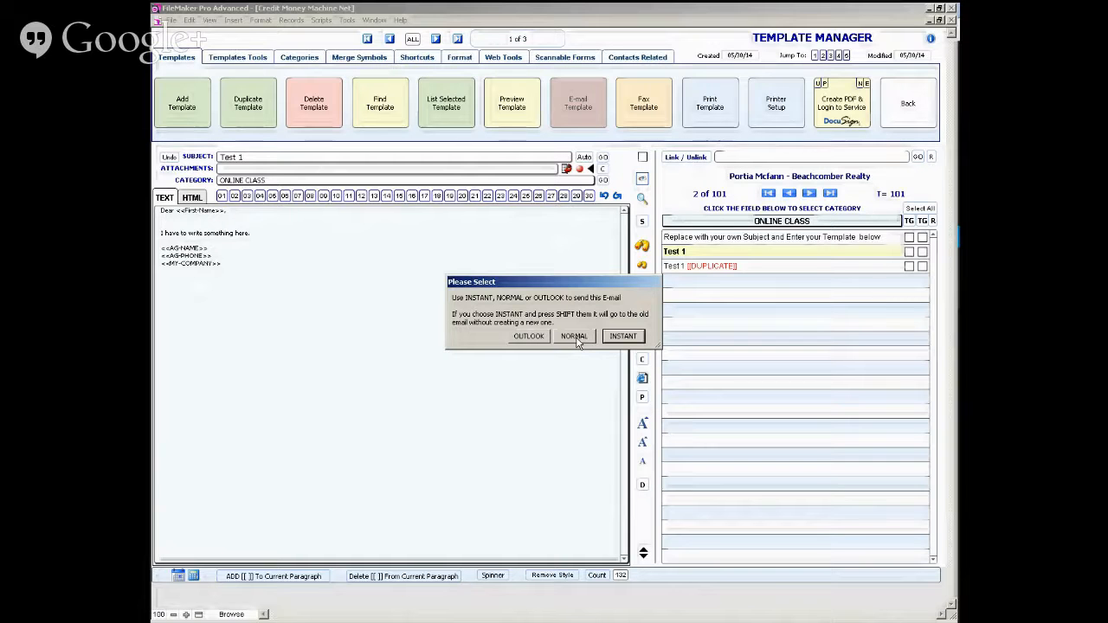
click(575, 336)
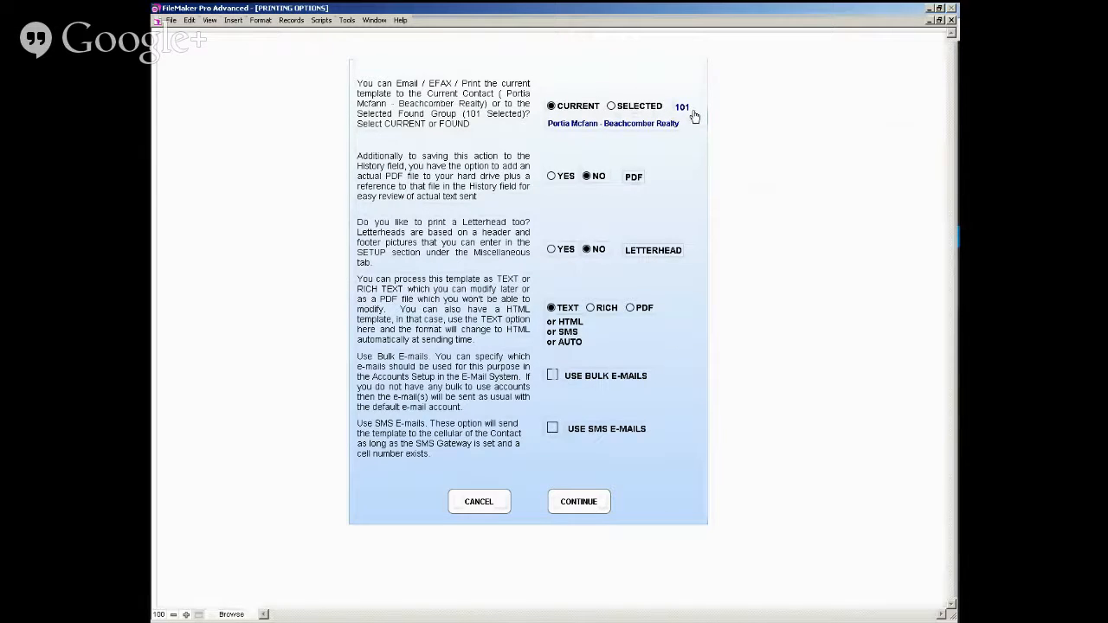
click(611, 109)
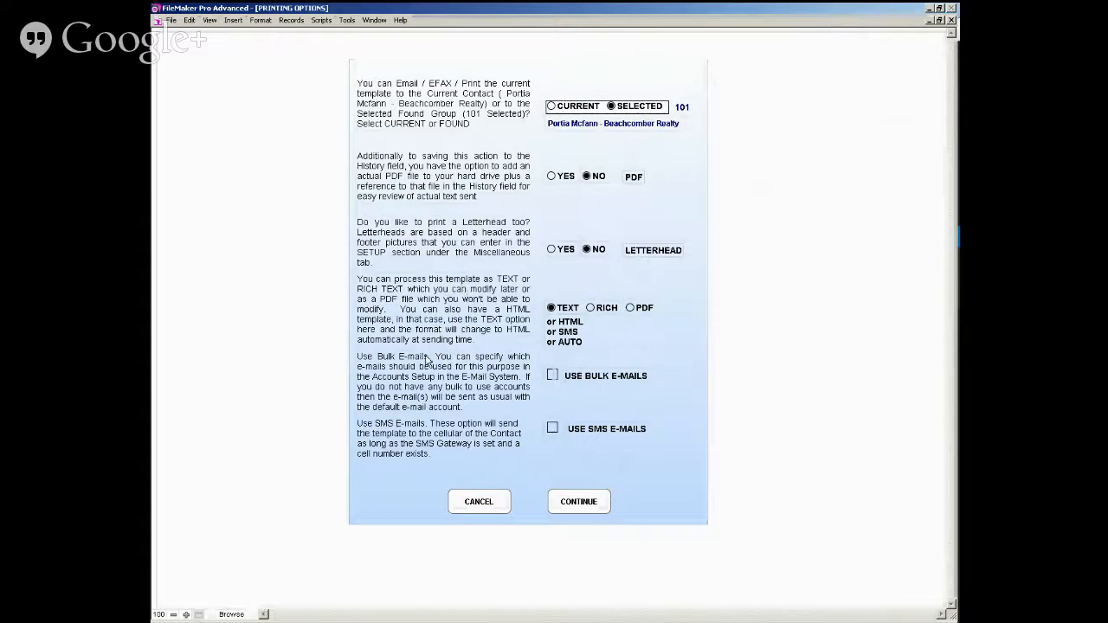
click(479, 502)
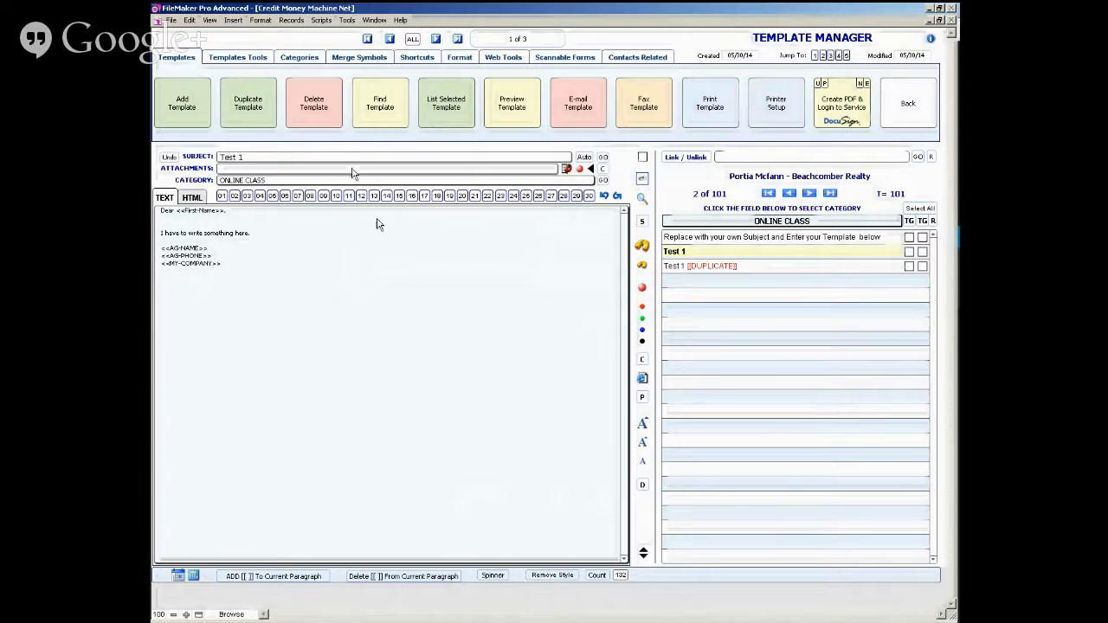
- Look at the e-mail system's inbox and return to the Template Manager
click(322, 21)
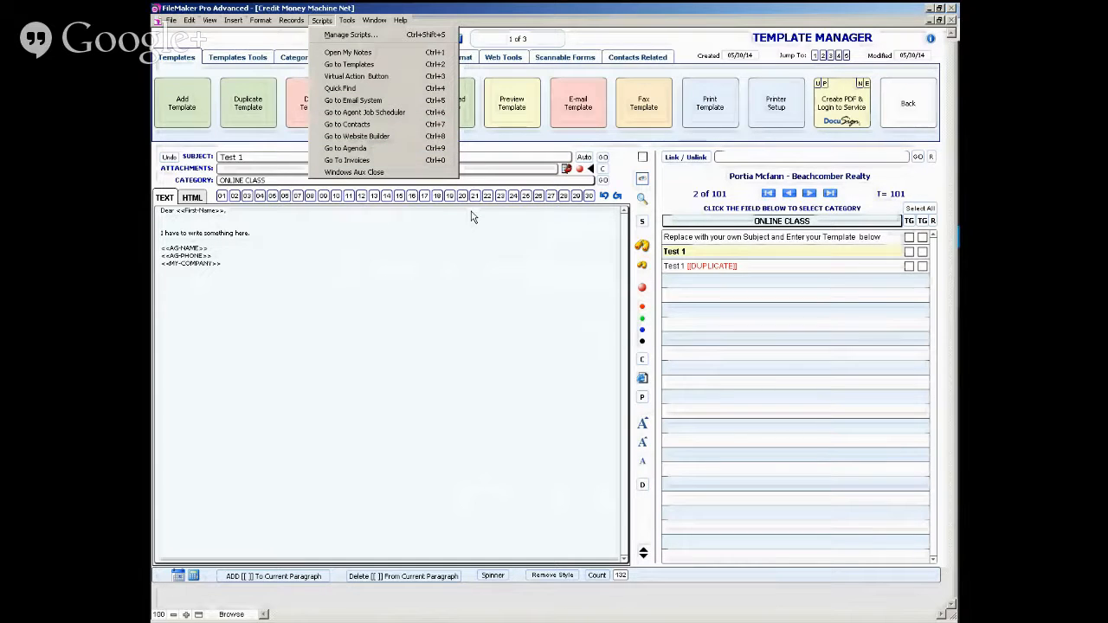
click(390, 104)
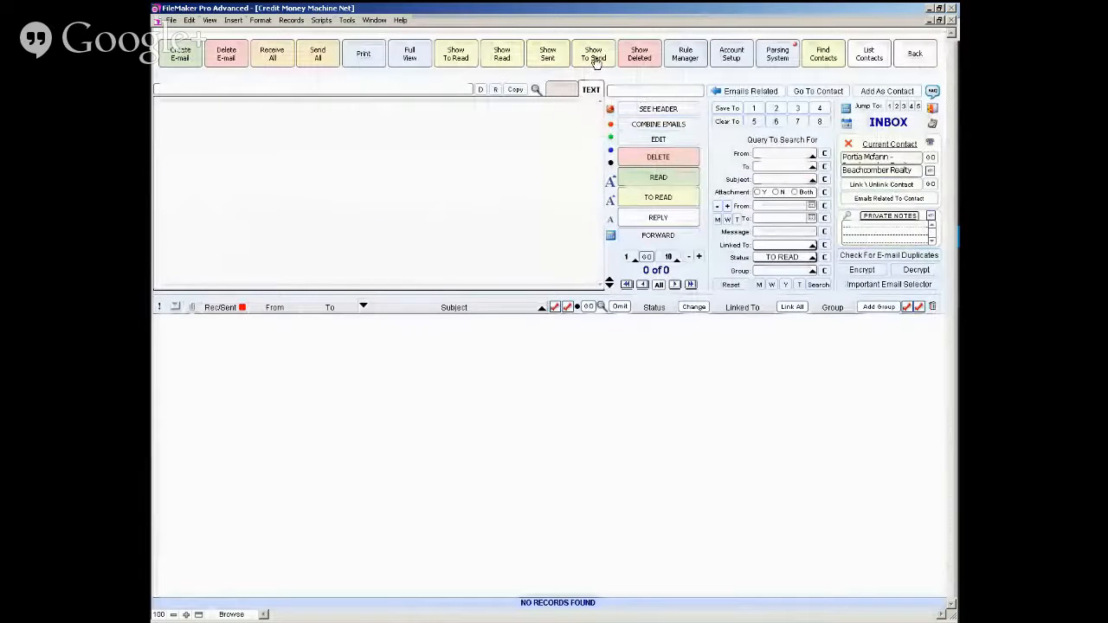
click(873, 172)
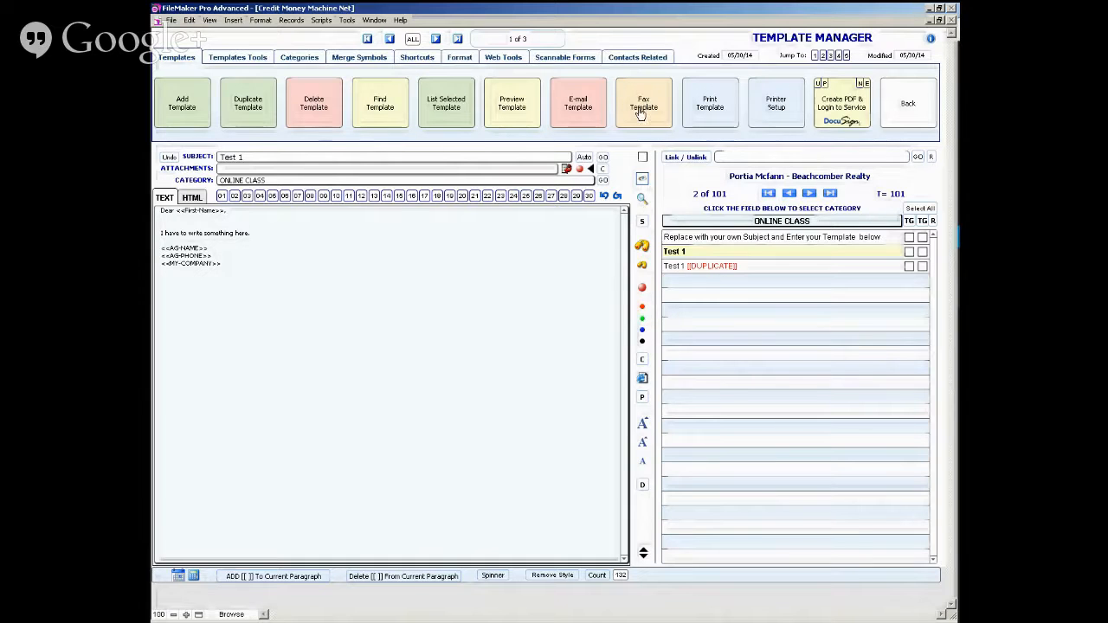
- Print the Test 1 template for the current contact as a PDF named Credit Money Machine Net.pdf, using the ABCPDFwriter printer
click(710, 102)
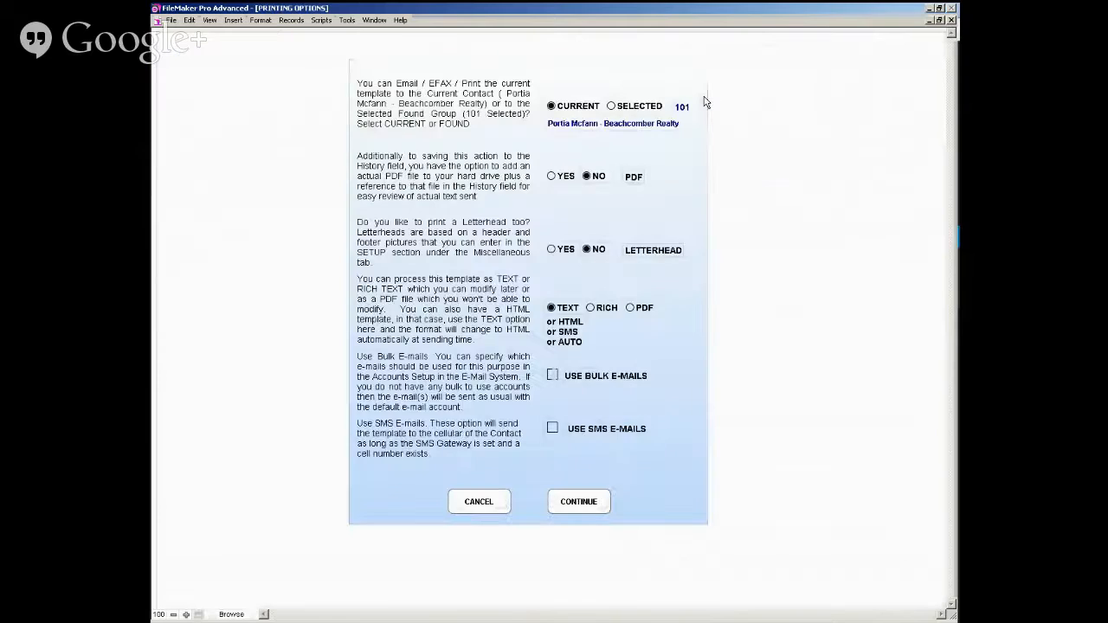
click(633, 311)
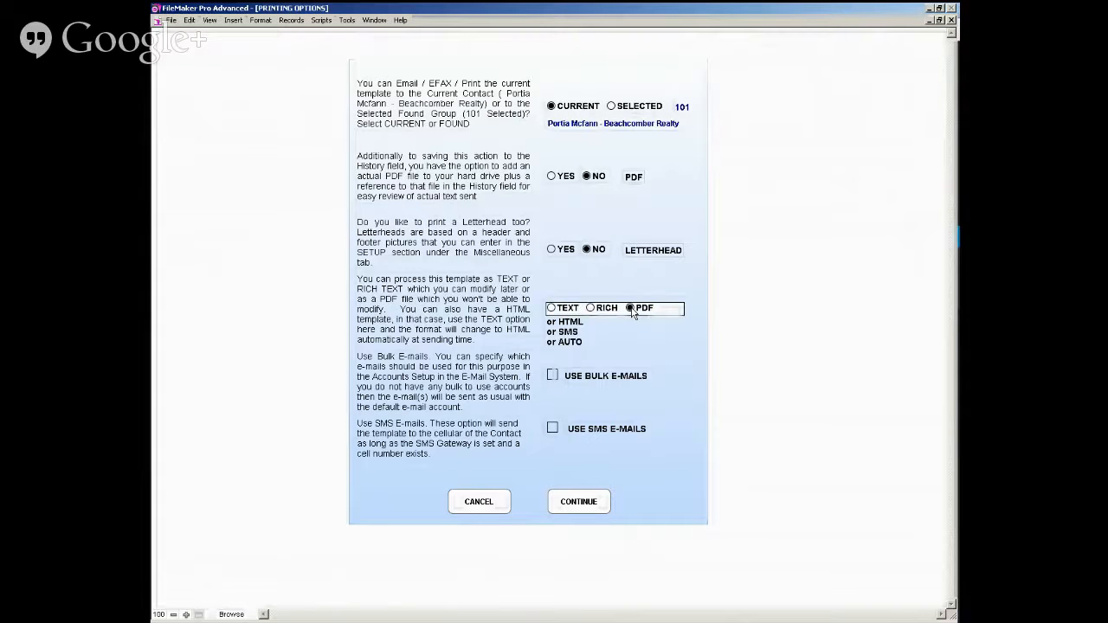
click(581, 506)
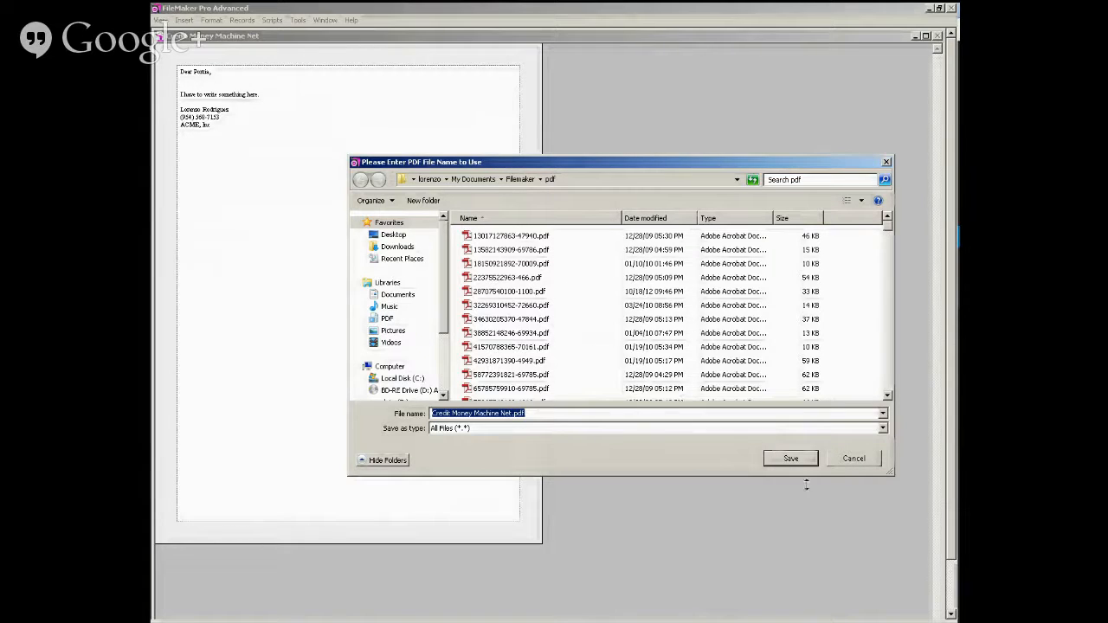
click(788, 459)
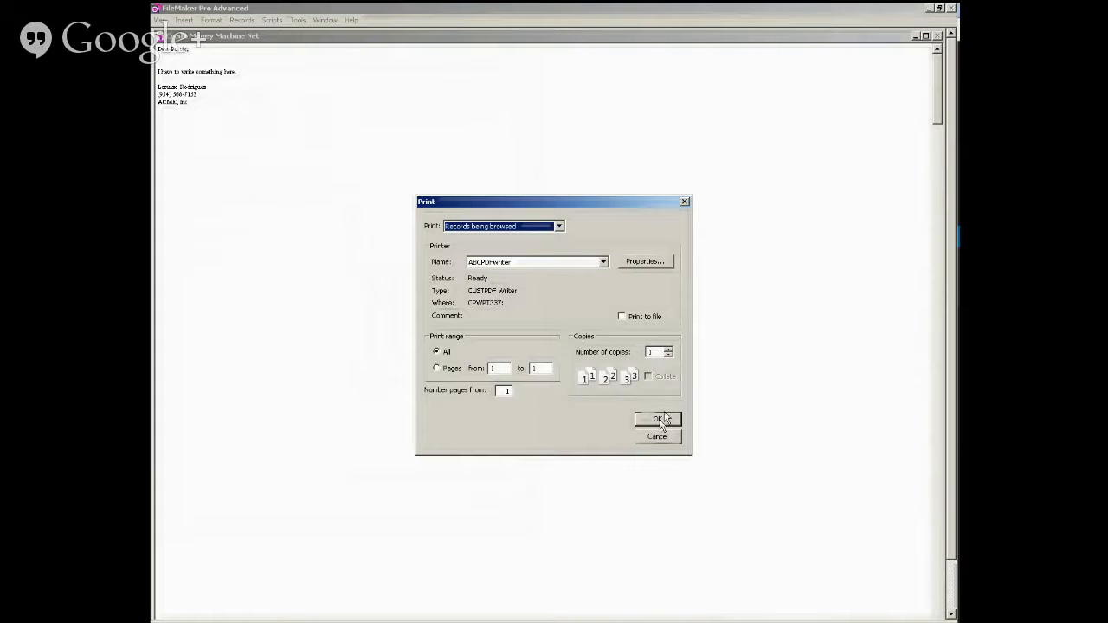
click(651, 421)
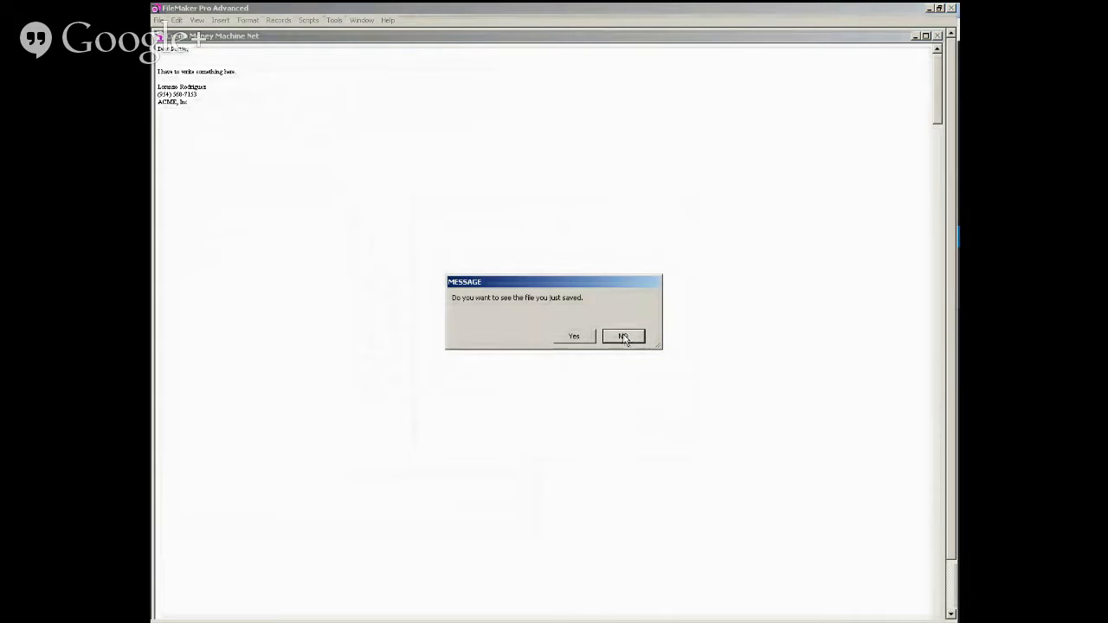
- View the saved PDF in Adobe Acrobat Pro and close it to return to the Template Manager
click(575, 336)
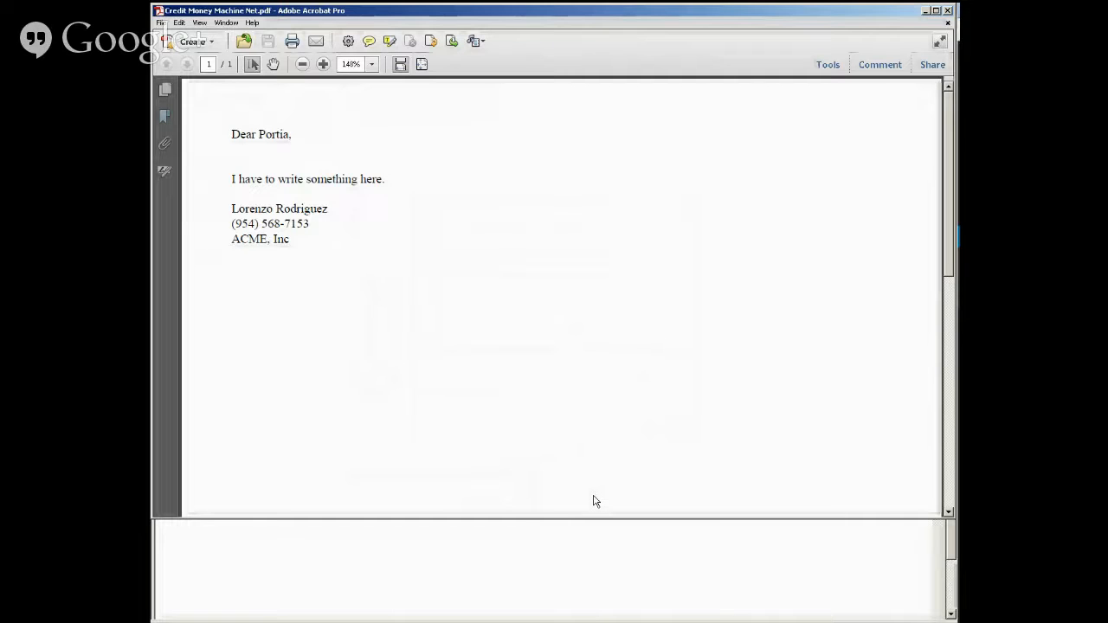
click(947, 23)
click(948, 11)
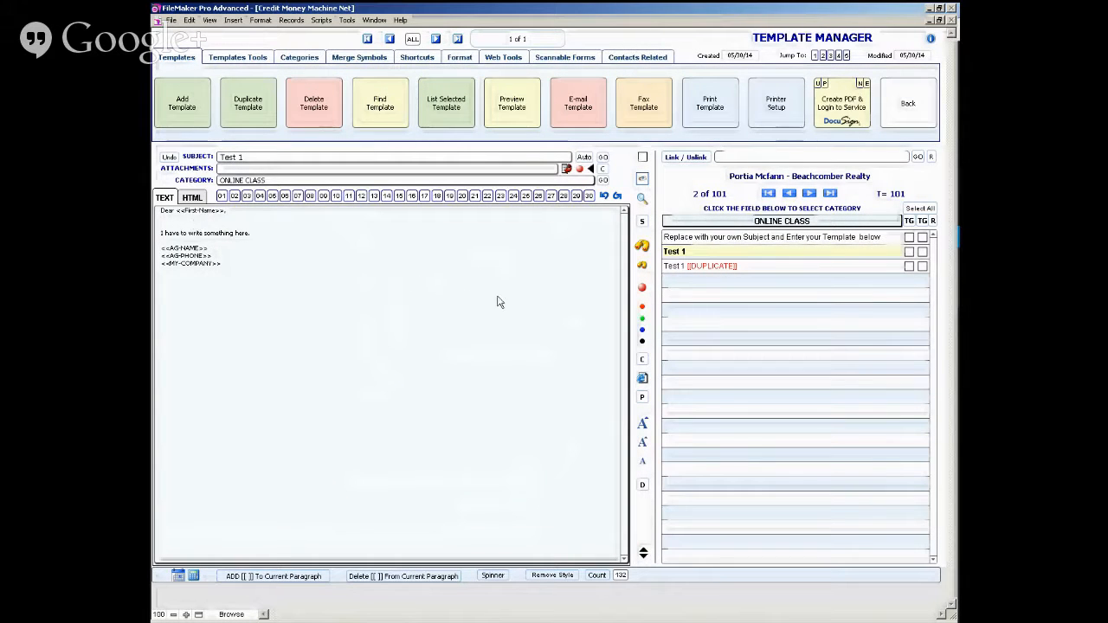
- Move to contact 3 of 101 and tag the Test 1 template in its first TG checkbox
click(810, 194)
click(810, 194)
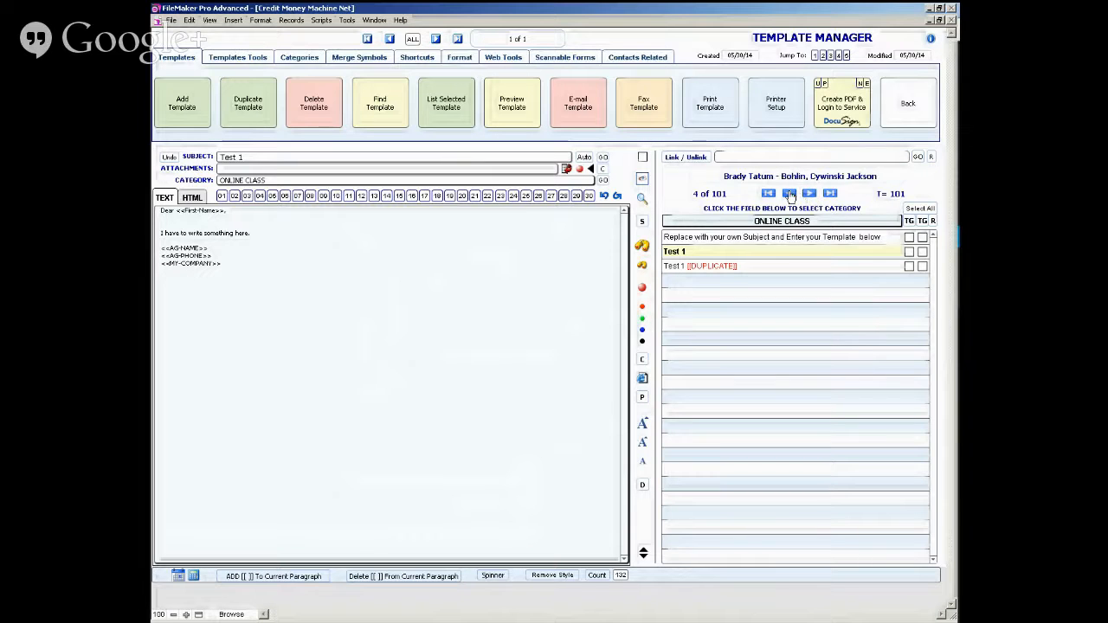
click(789, 193)
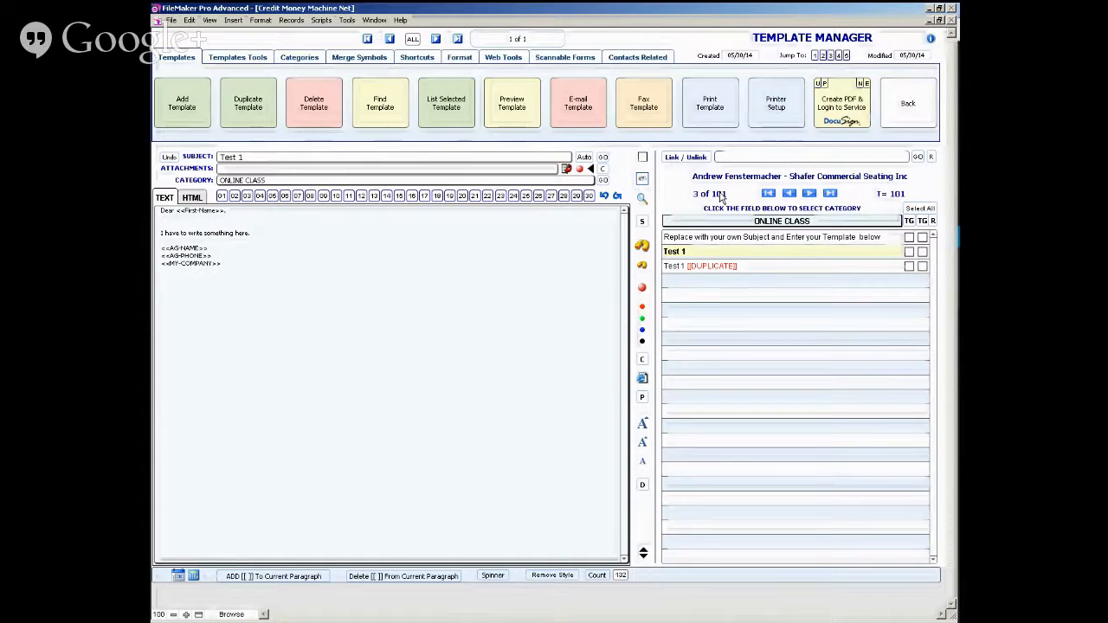
click(909, 252)
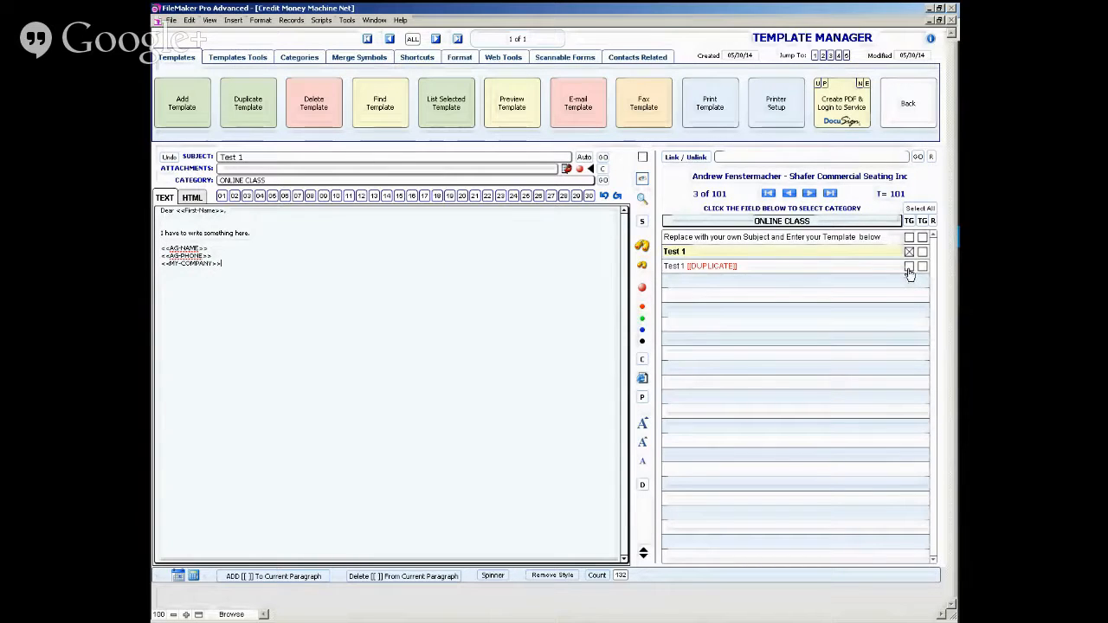
- Return to the contact record and choose Test 1 as its template, including a brief visit to the Template Manager
click(905, 110)
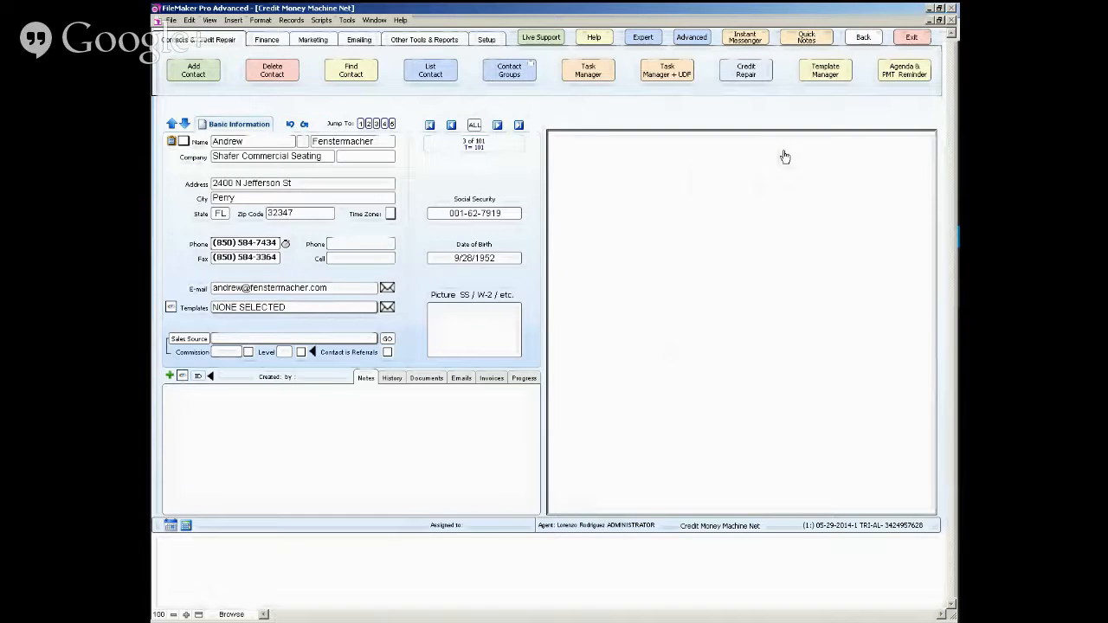
click(336, 313)
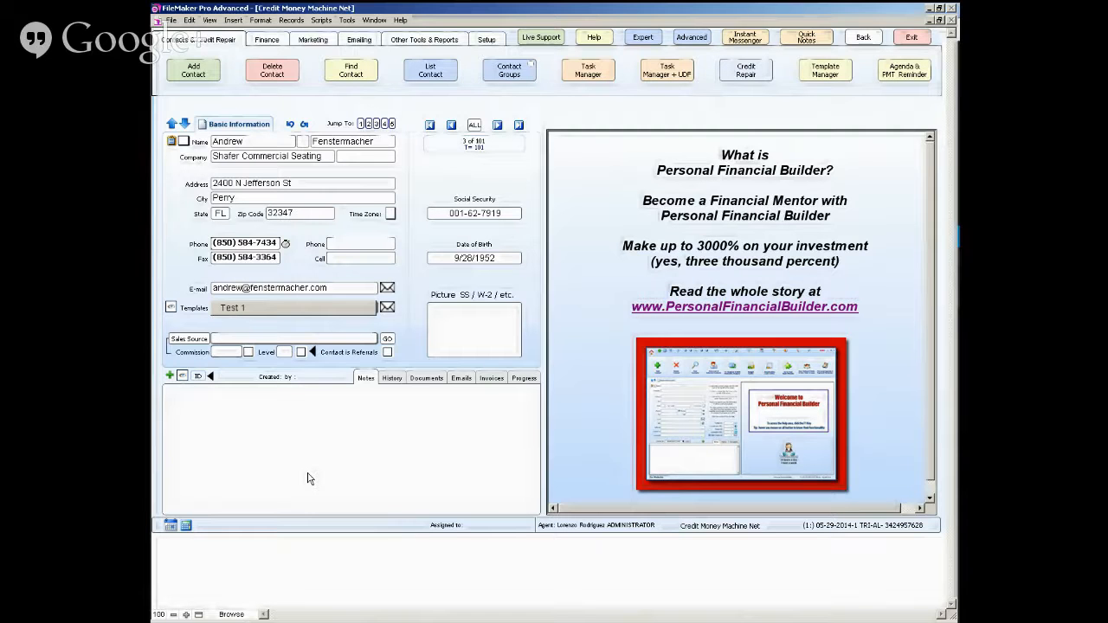
click(301, 309)
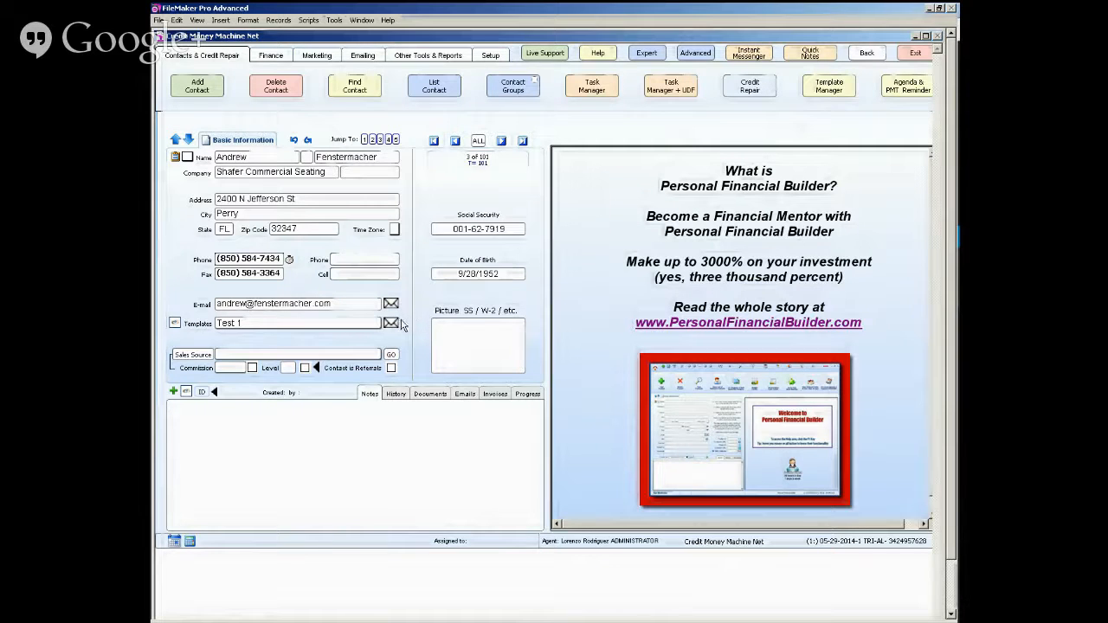
click(817, 93)
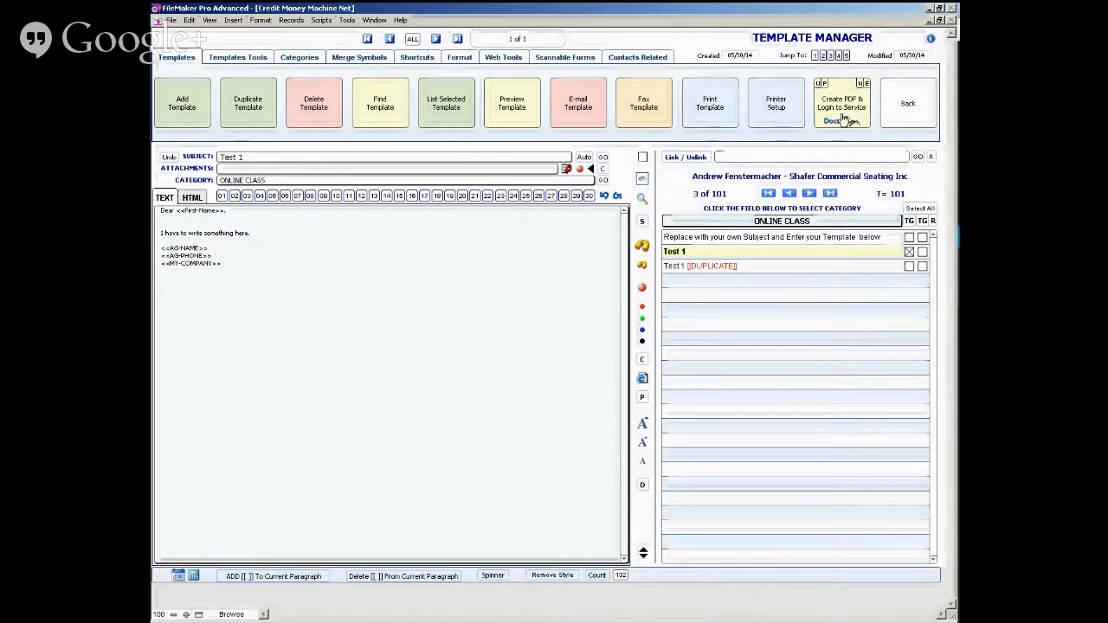
click(906, 108)
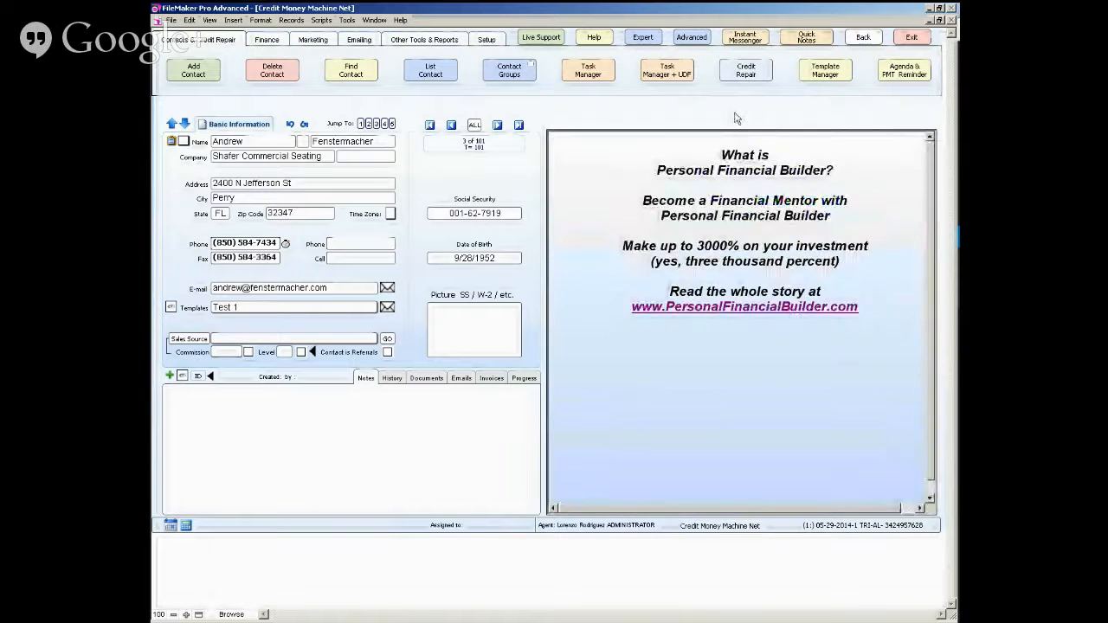
- Set the agent's E-Sign service to EchoSign in the program setup
click(487, 41)
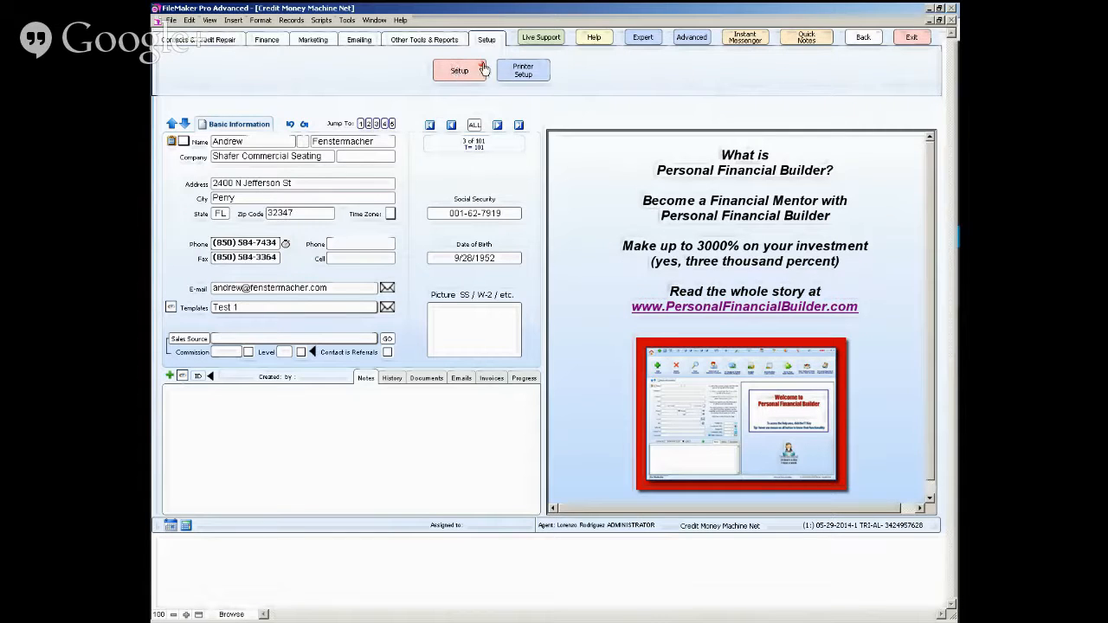
click(481, 69)
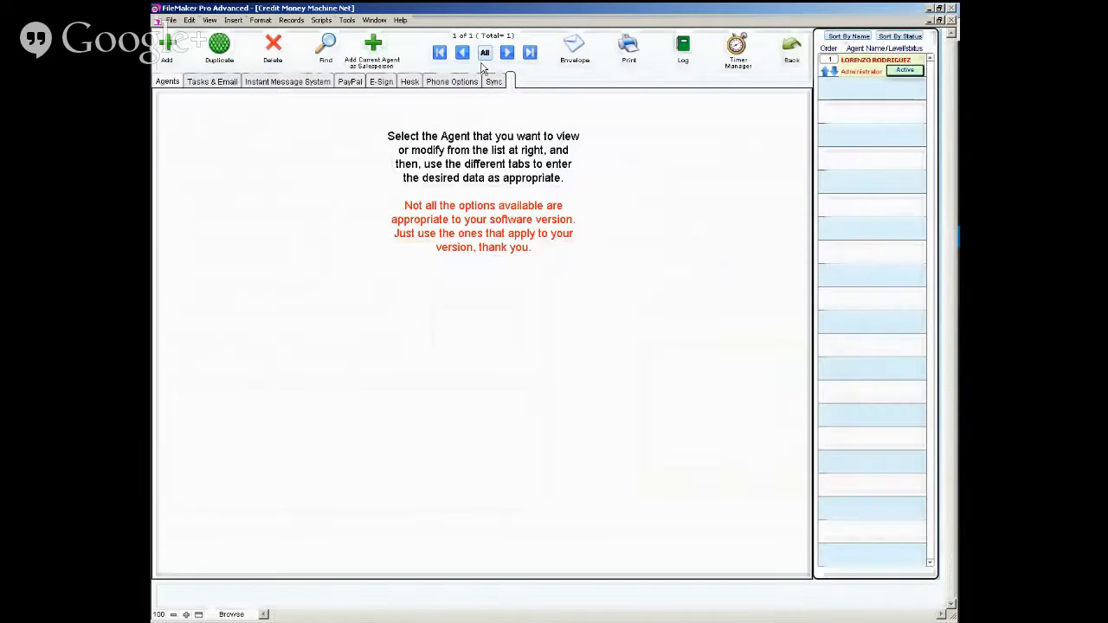
click(382, 84)
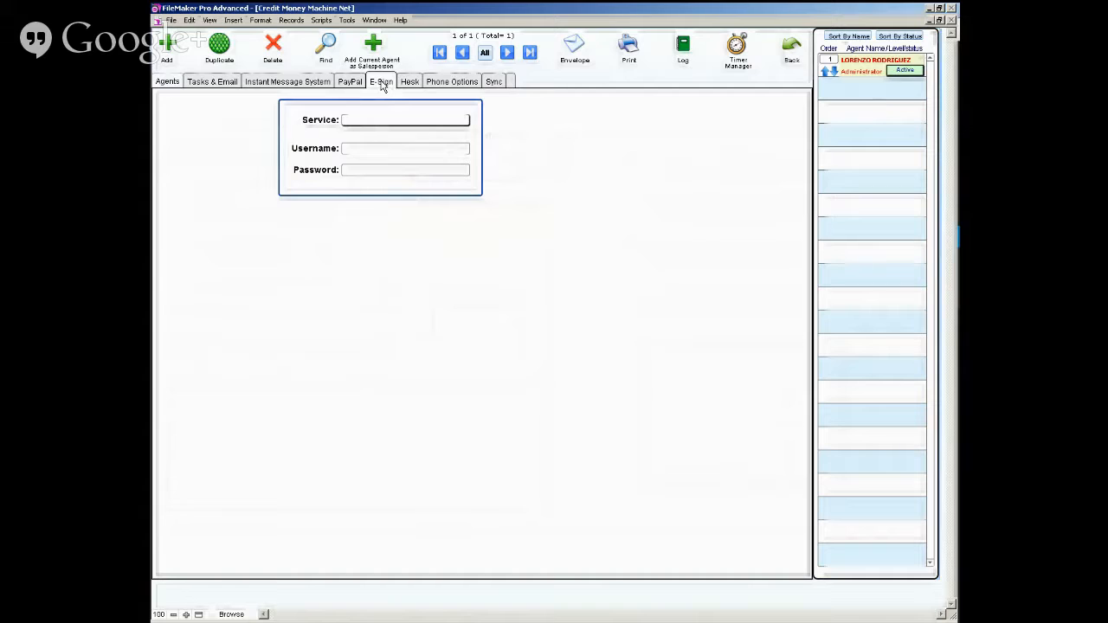
click(362, 121)
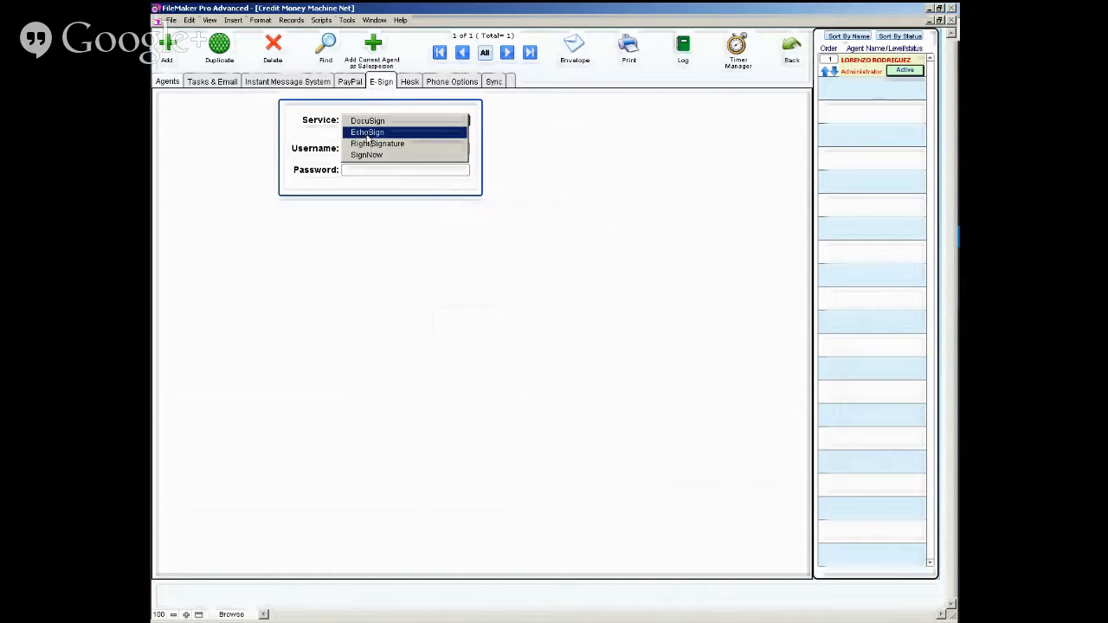
click(366, 133)
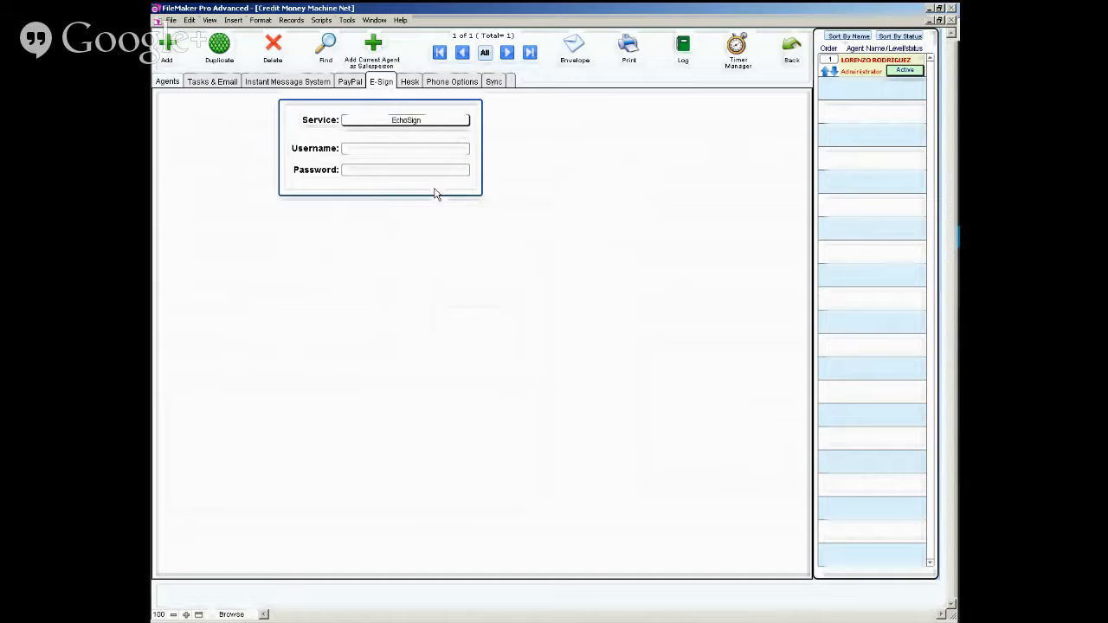
click(399, 123)
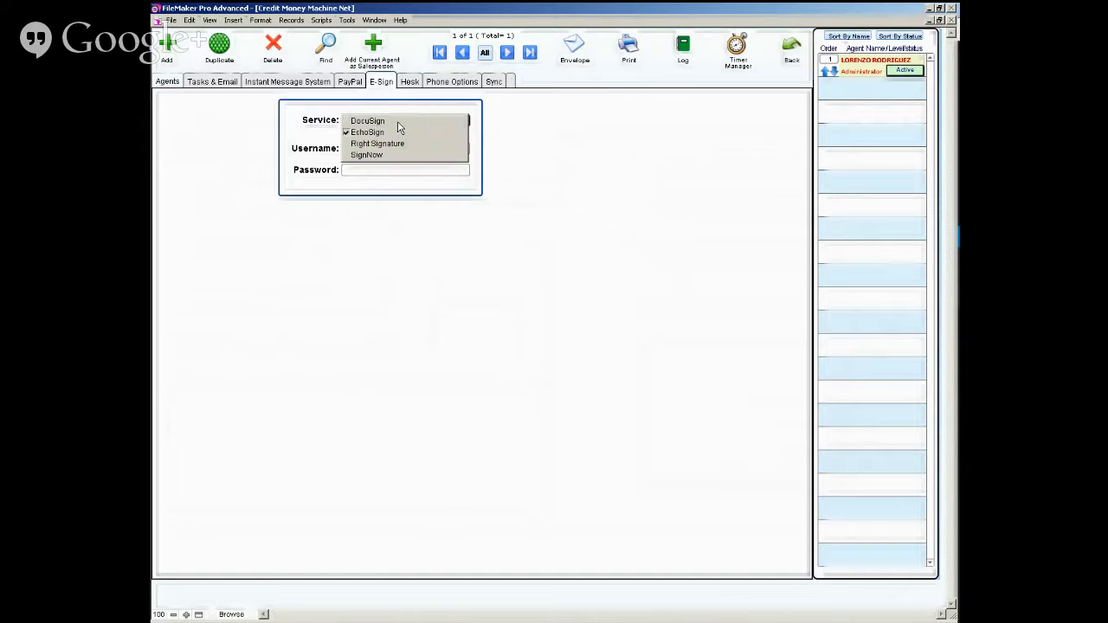
click(398, 133)
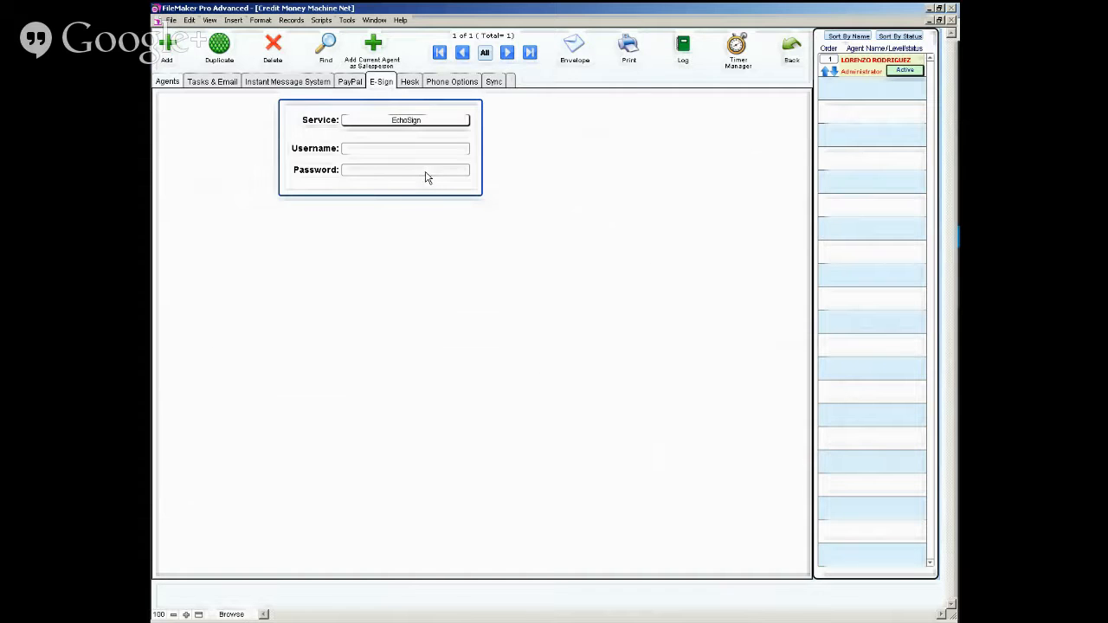
- Leave the agent setup and open the Template Manager
click(789, 47)
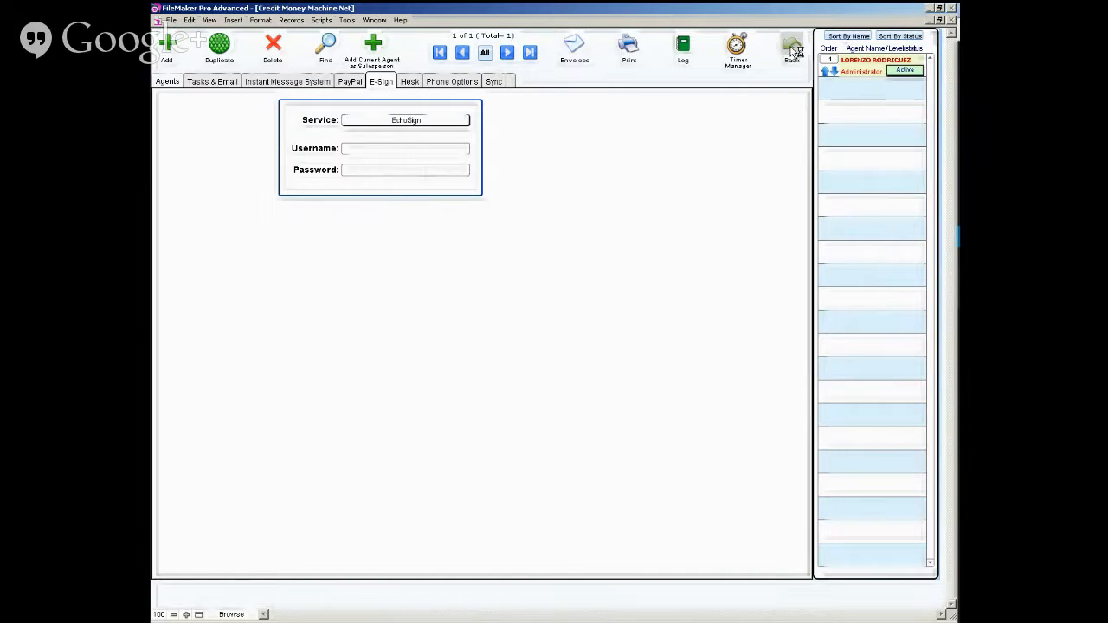
click(820, 75)
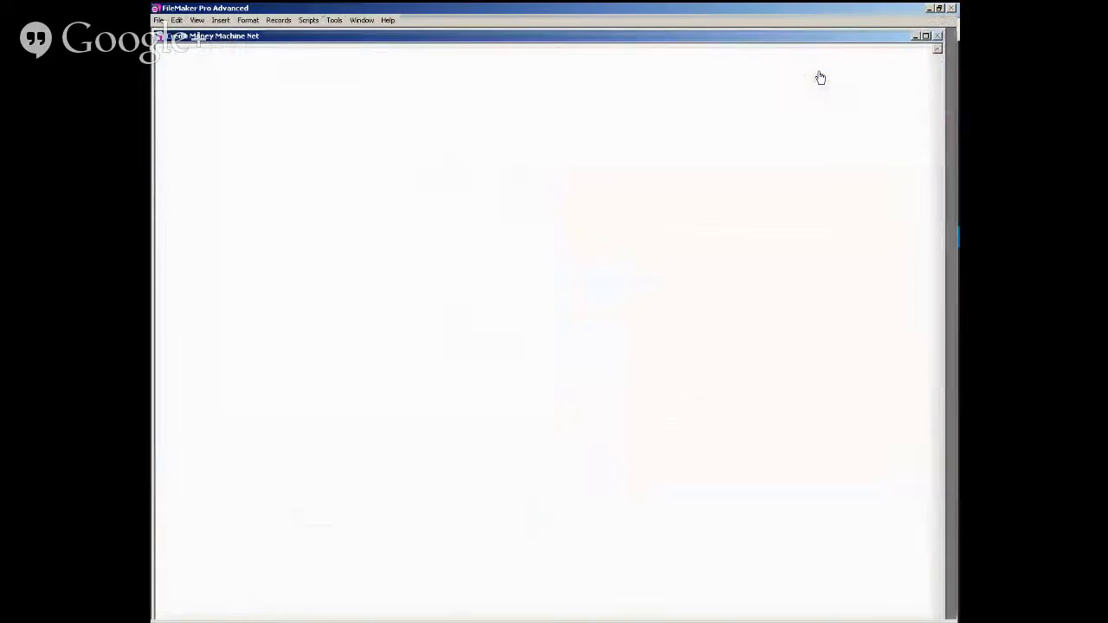
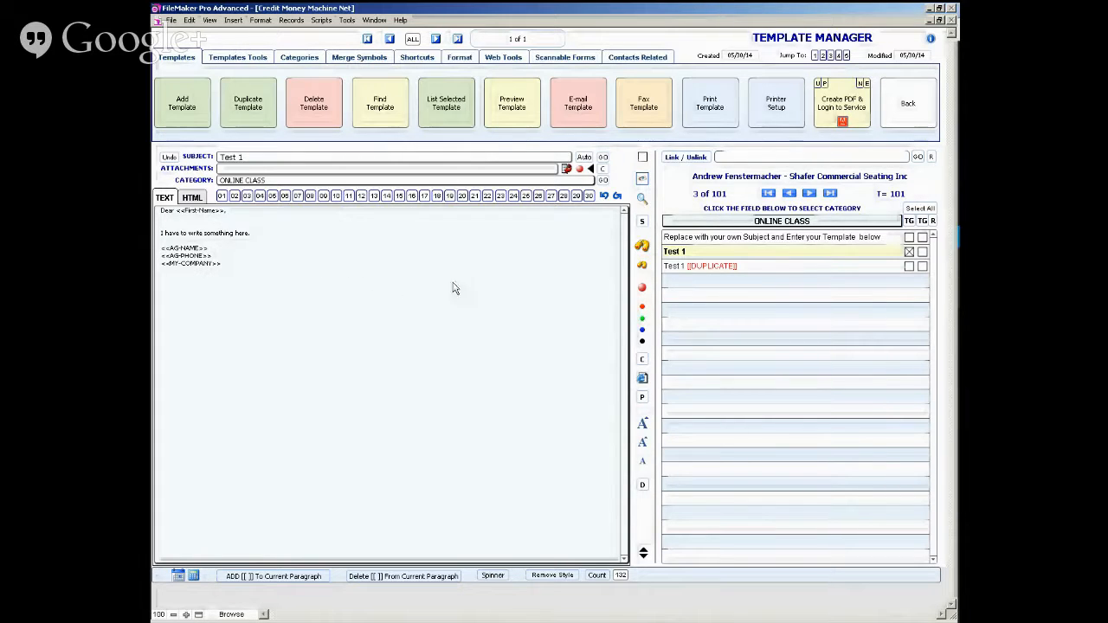
click(262, 239)
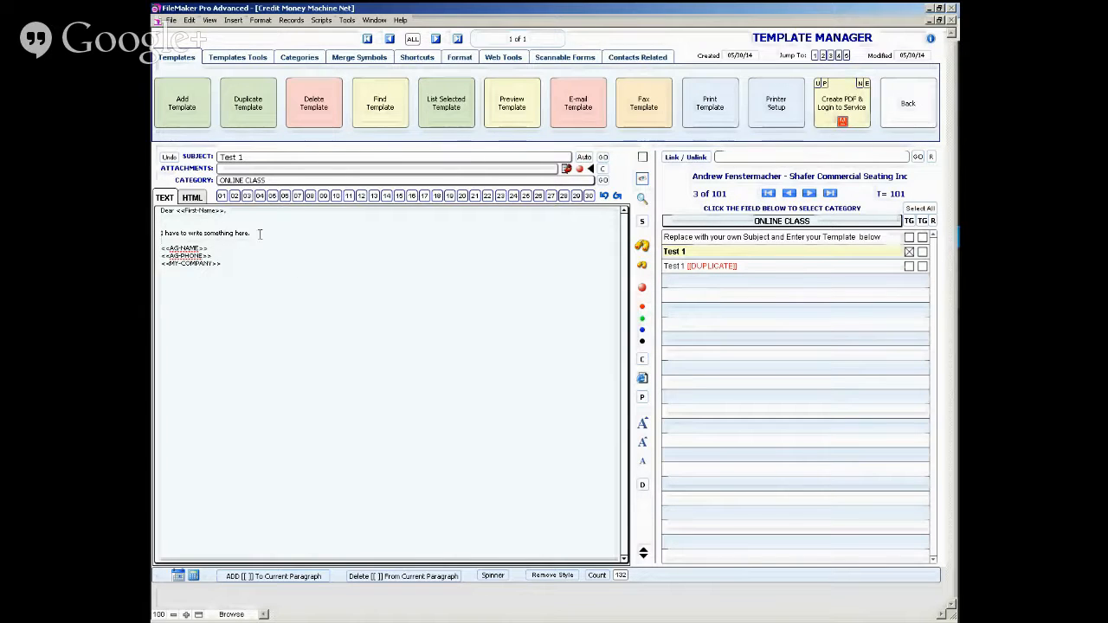
key(Return)
key(Return)
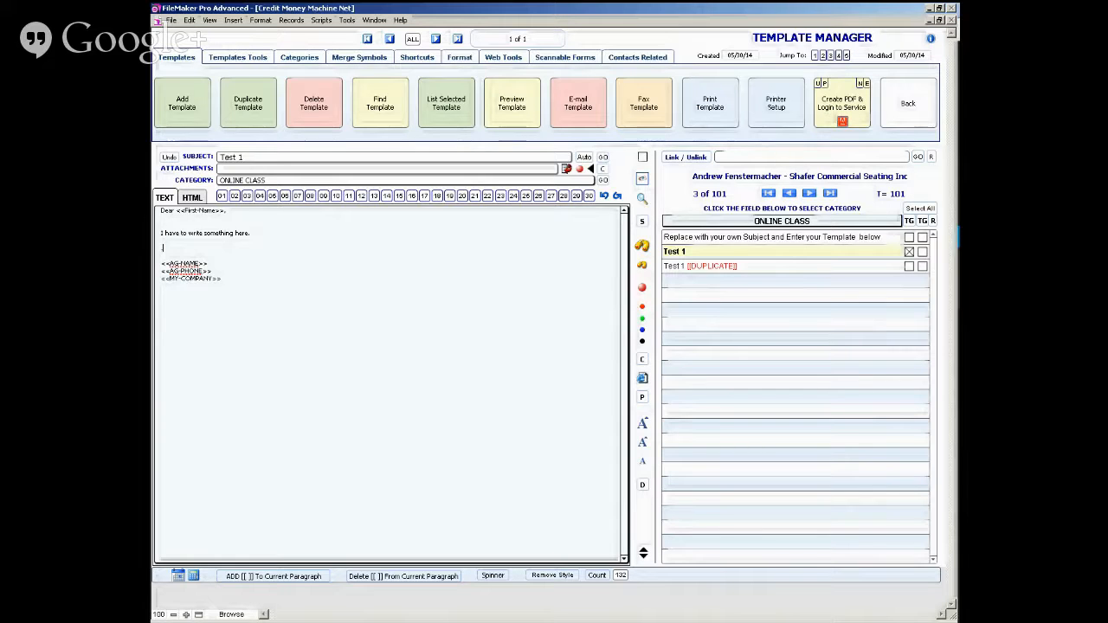
text(J)
text(http://www.LMRwebinar.com)
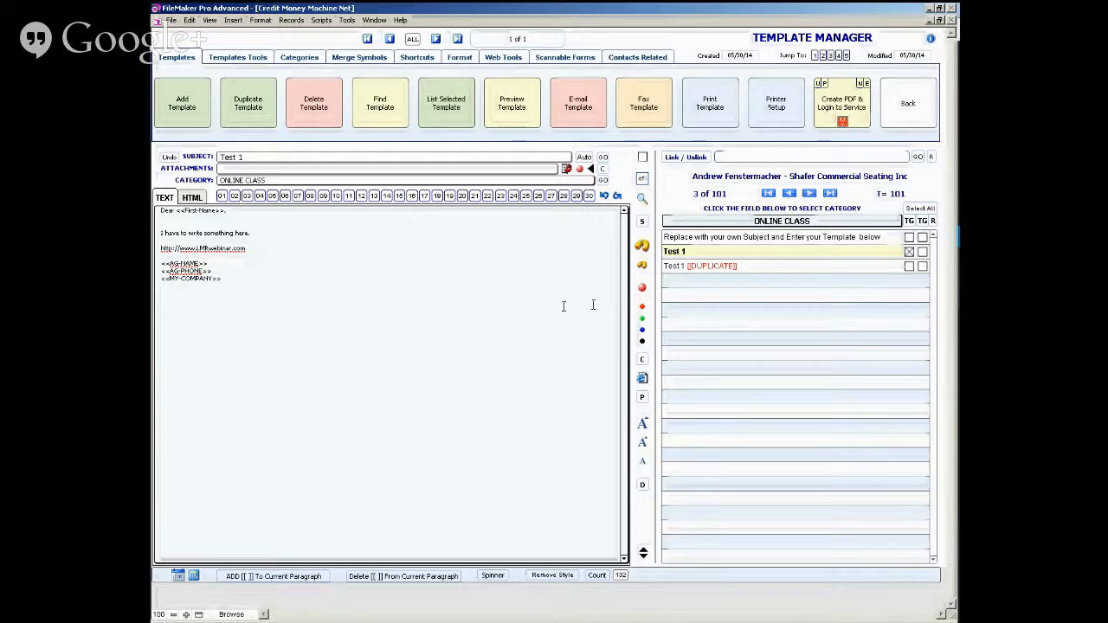
- View the letter's web address in the internal browser and return to the Template Manager
click(642, 289)
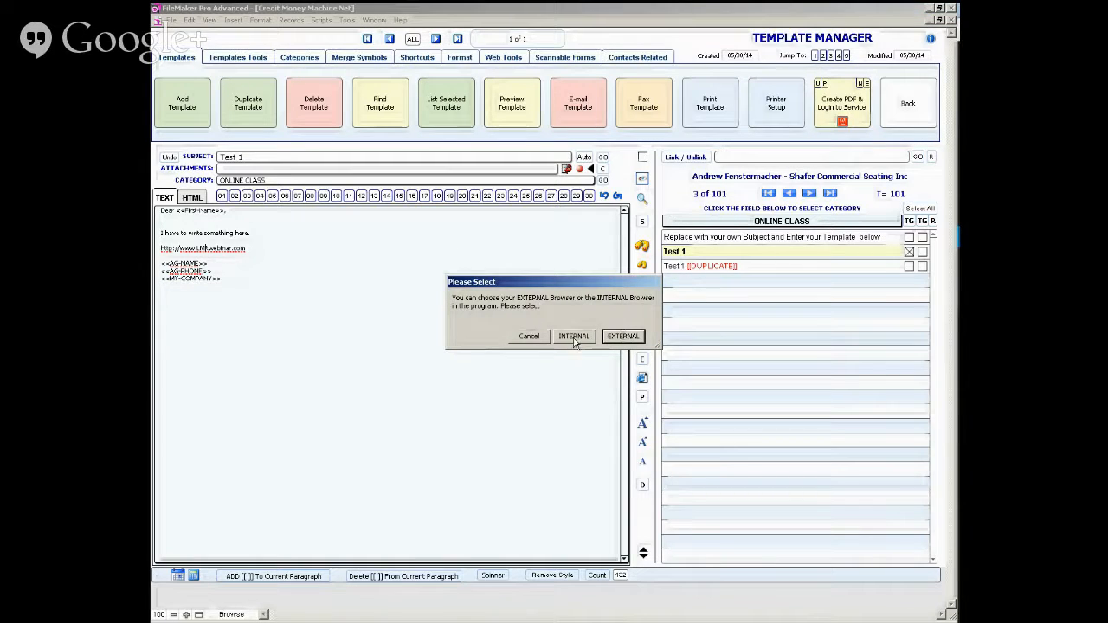
click(574, 340)
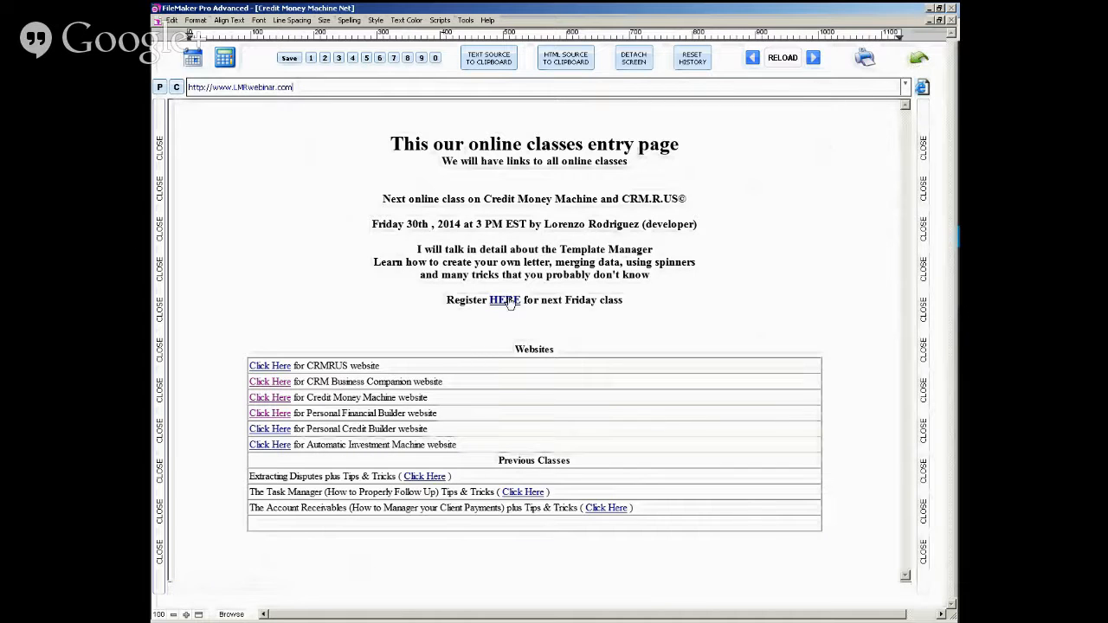
click(919, 60)
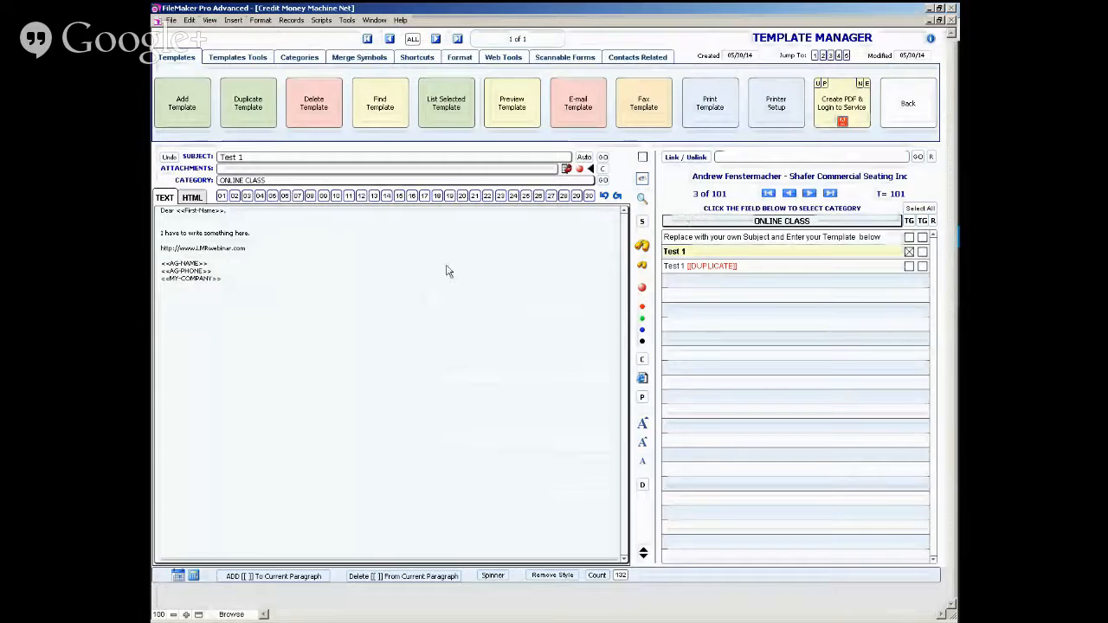
- Make the word "something" in the letter's body sentence bold red
click(213, 250)
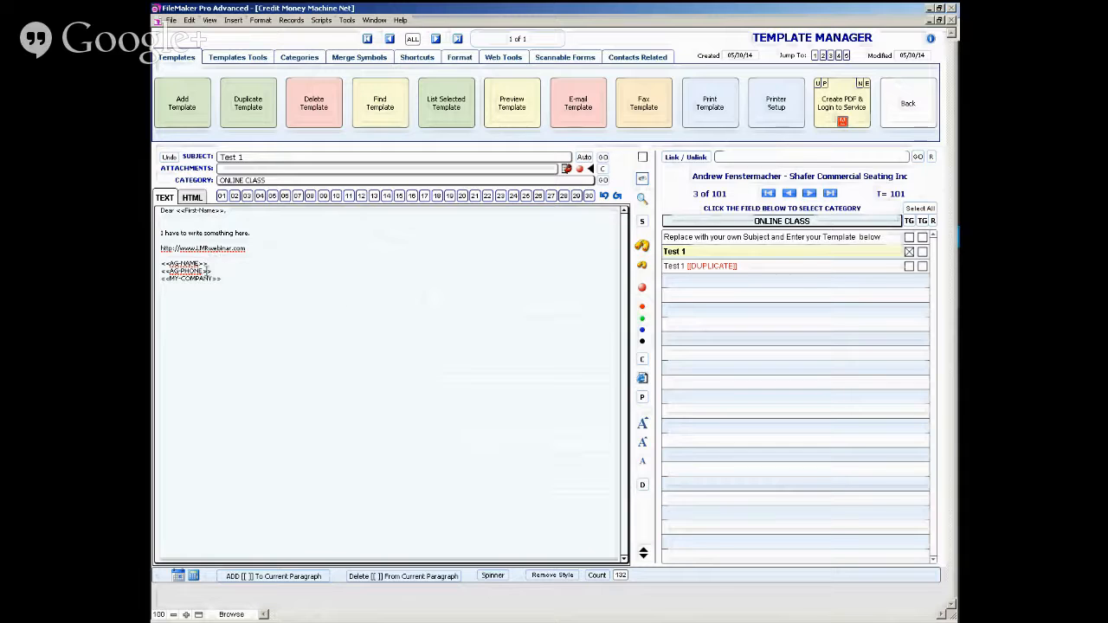
double_click(220, 234)
click(642, 308)
click(221, 277)
- Change the text color of the word "have" in the body sentence to blue
double_click(172, 233)
click(261, 20)
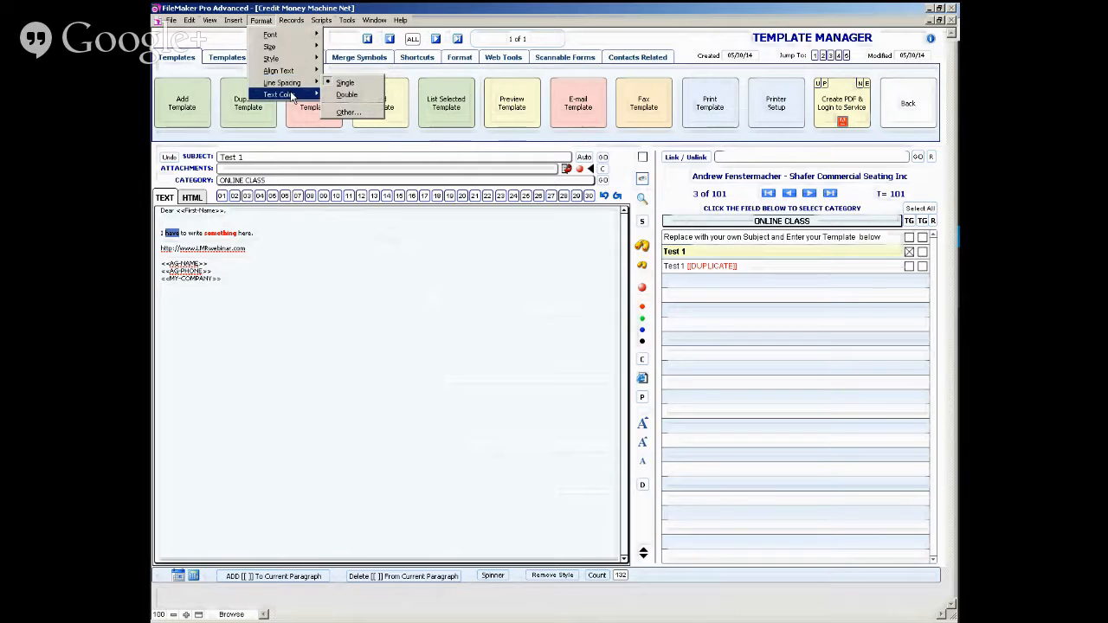
mouse_move(293, 96)
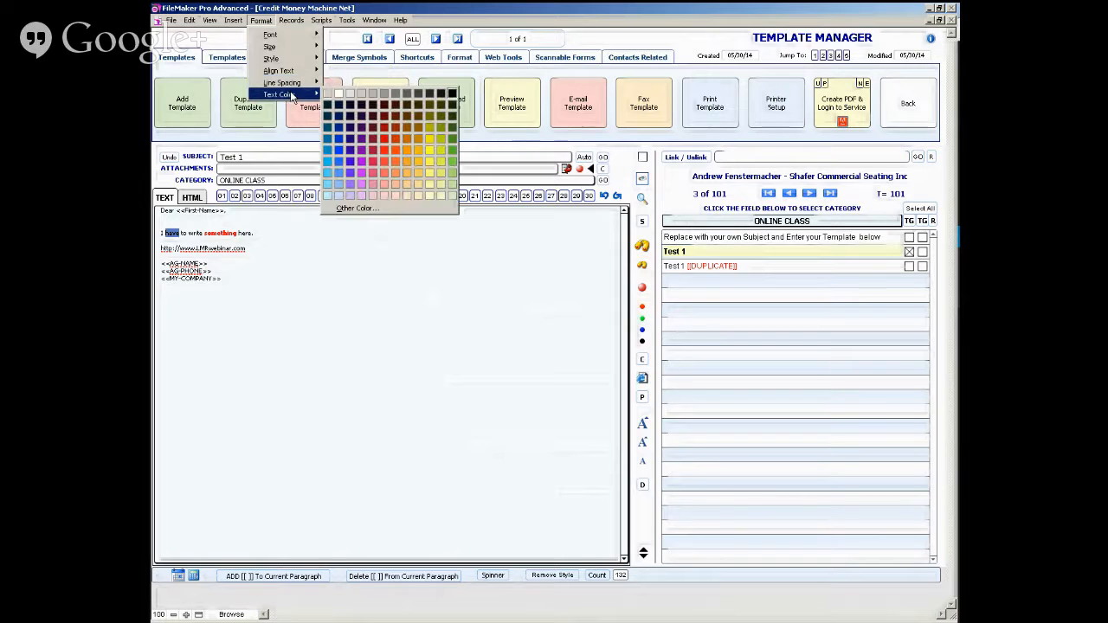
click(337, 161)
click(279, 233)
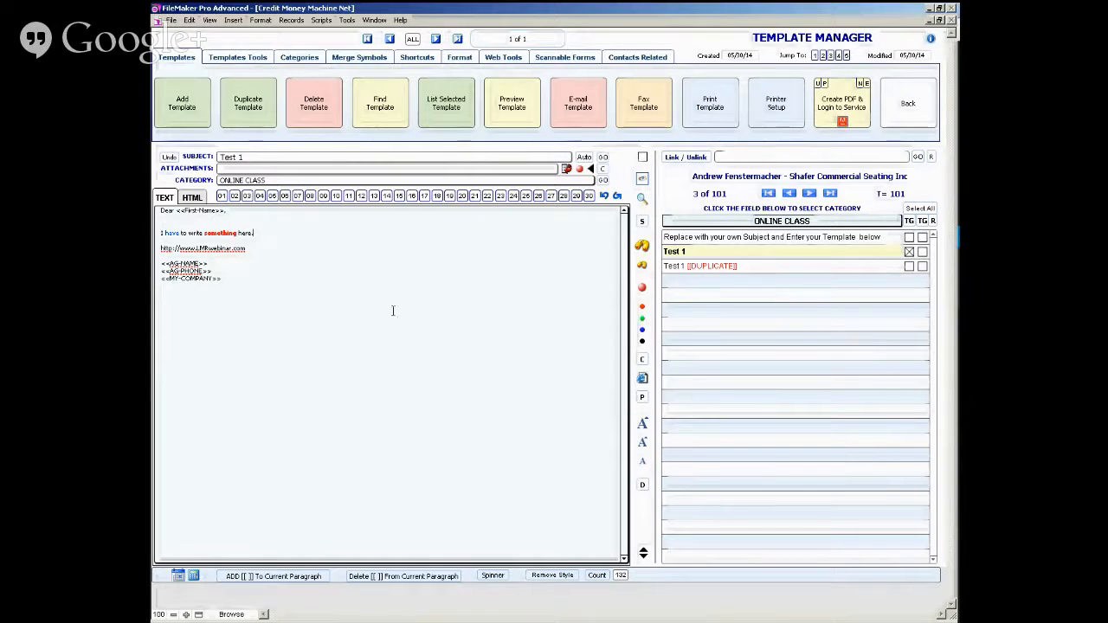
click(357, 305)
key(ctrl+a)
key(ctrl+c)
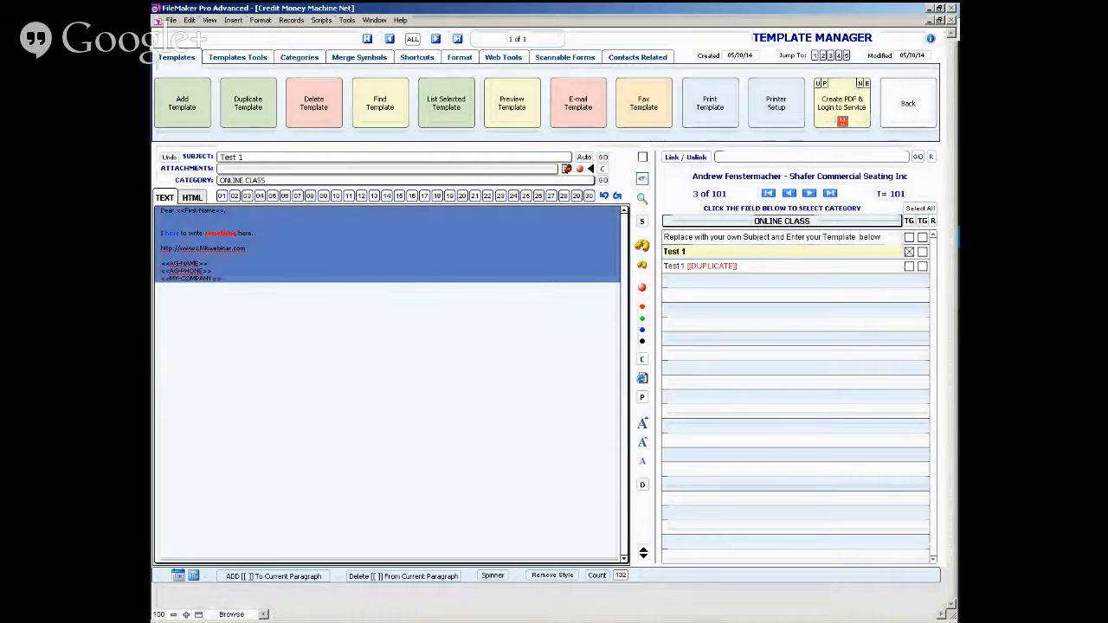
right_click(358, 310)
click(382, 337)
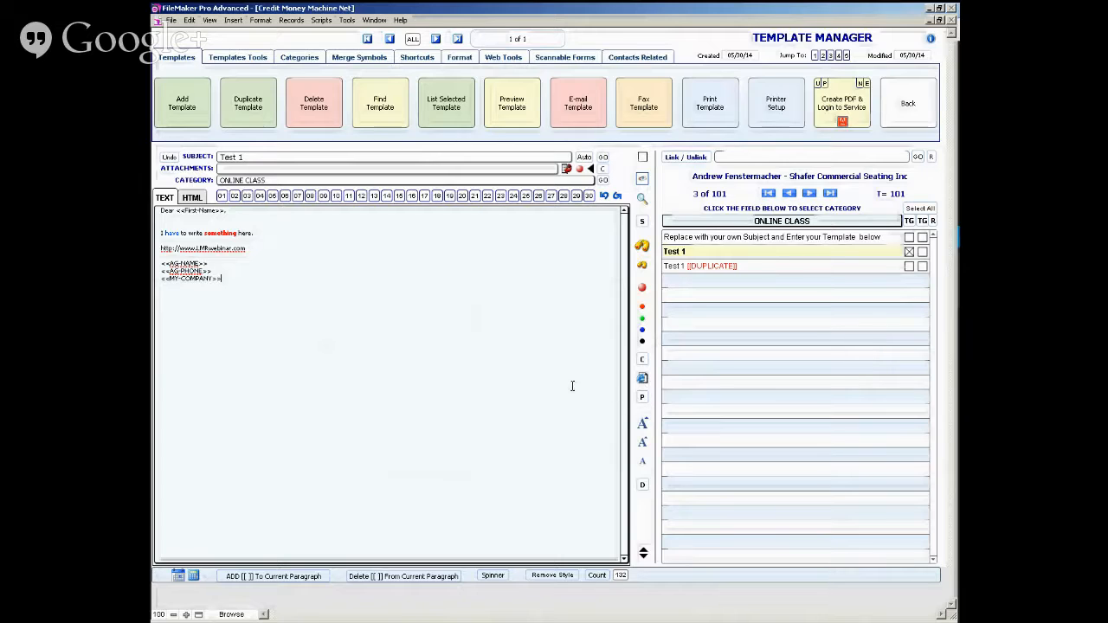
- Try the small, medium and large preset text sizes on the whole letter, ending with the medium size
click(643, 445)
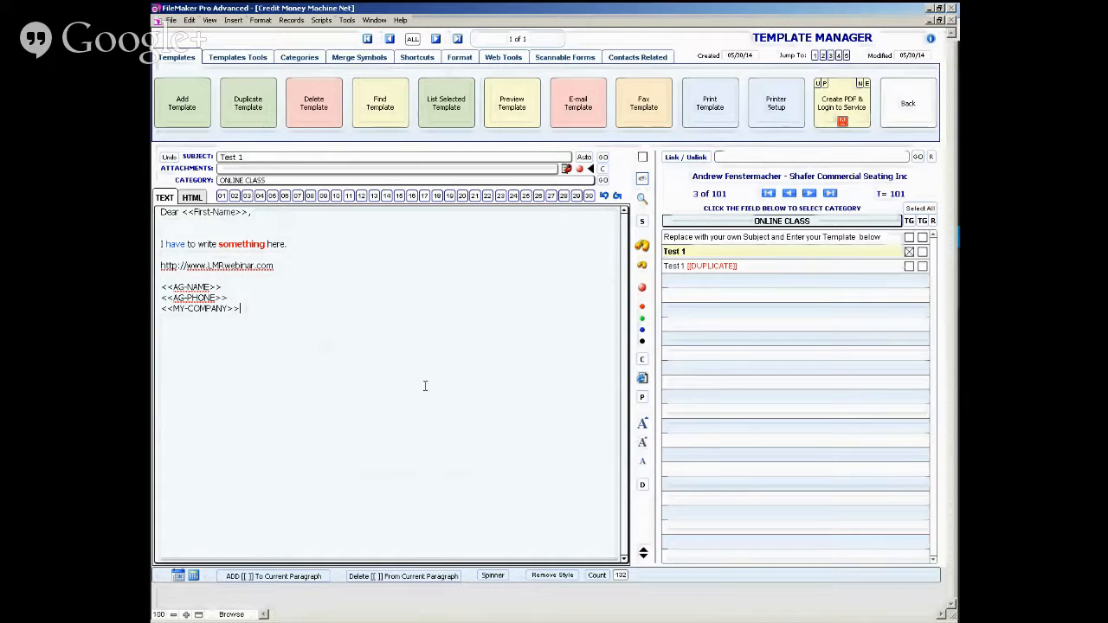
click(643, 465)
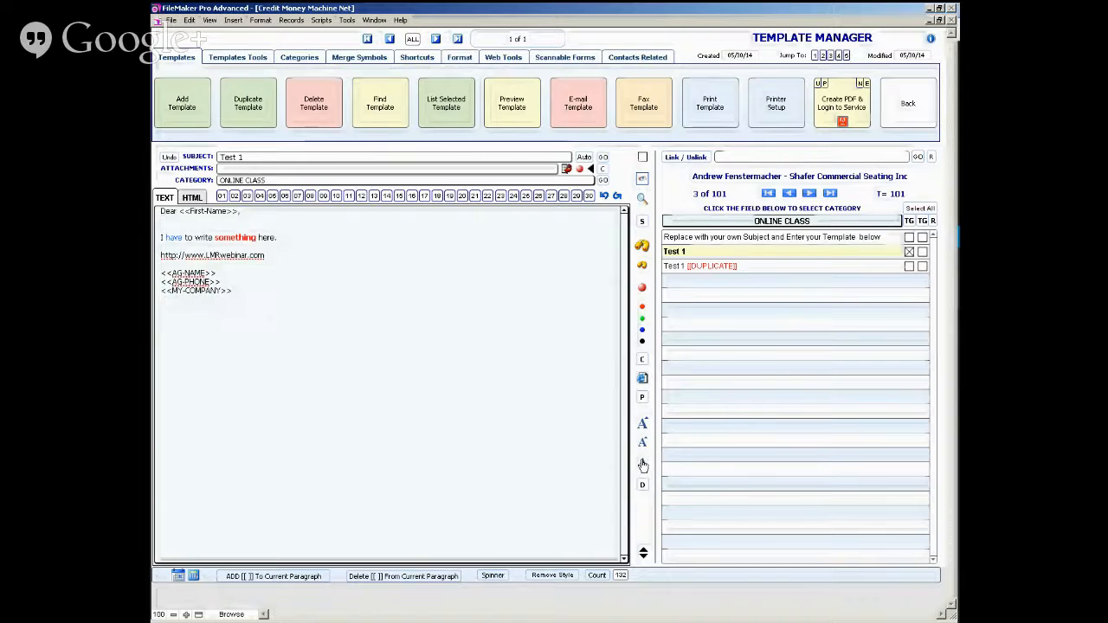
click(642, 425)
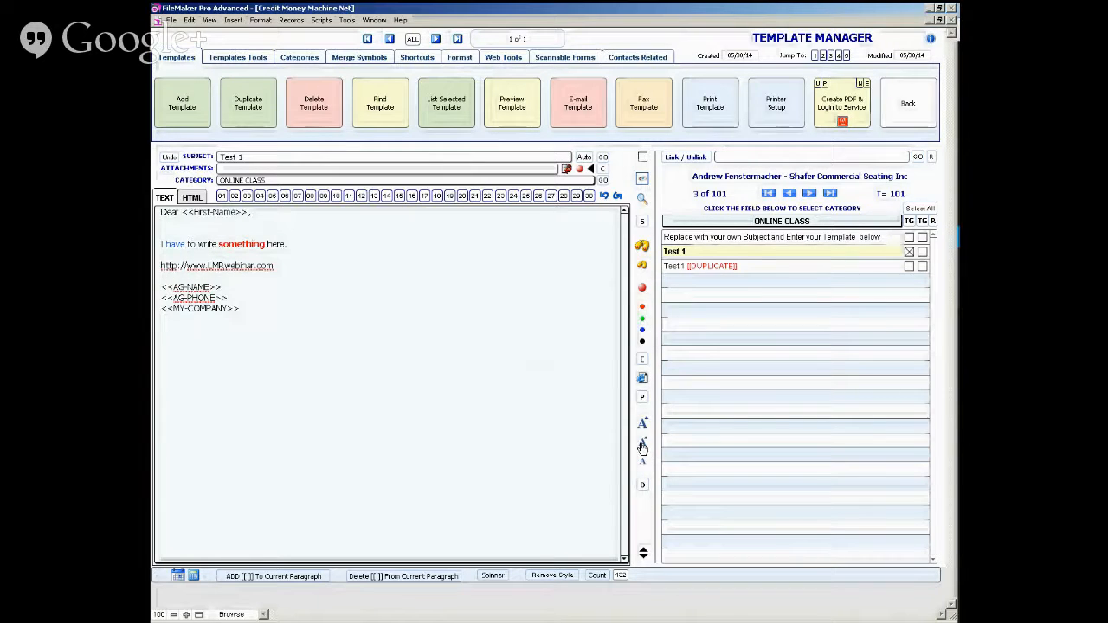
click(642, 428)
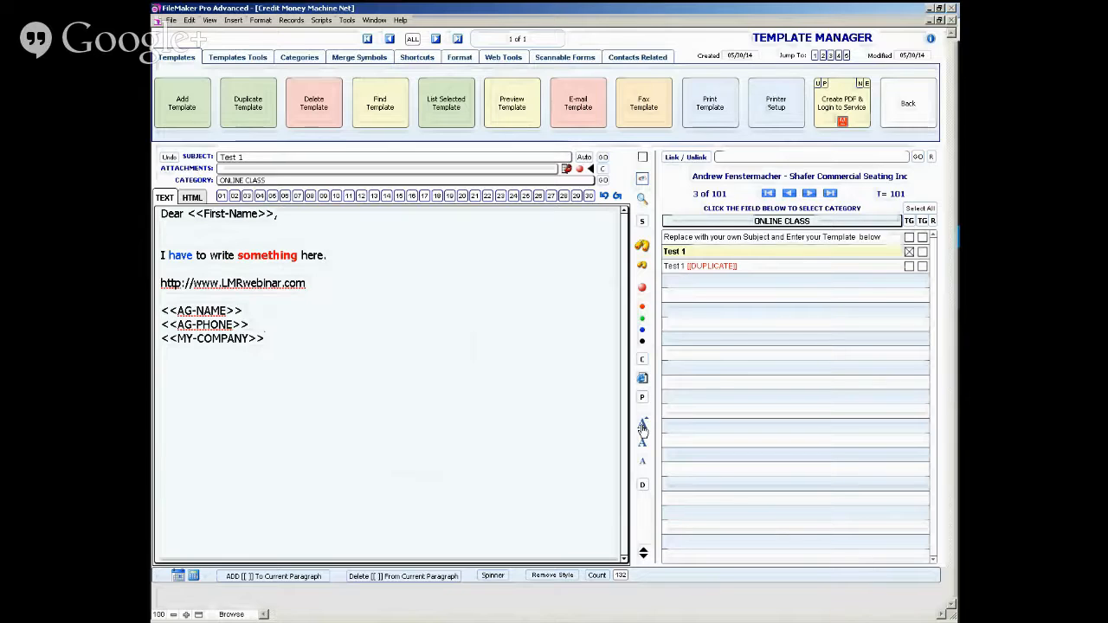
click(641, 444)
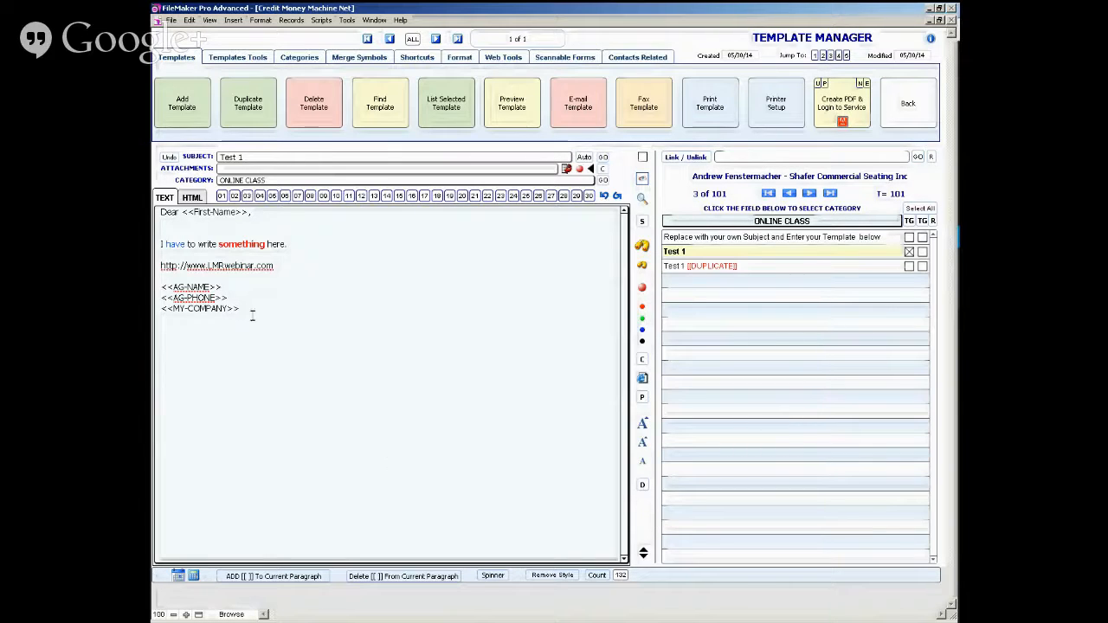
- Look up the word "something" from the body sentence using the internal browser
double_click(241, 244)
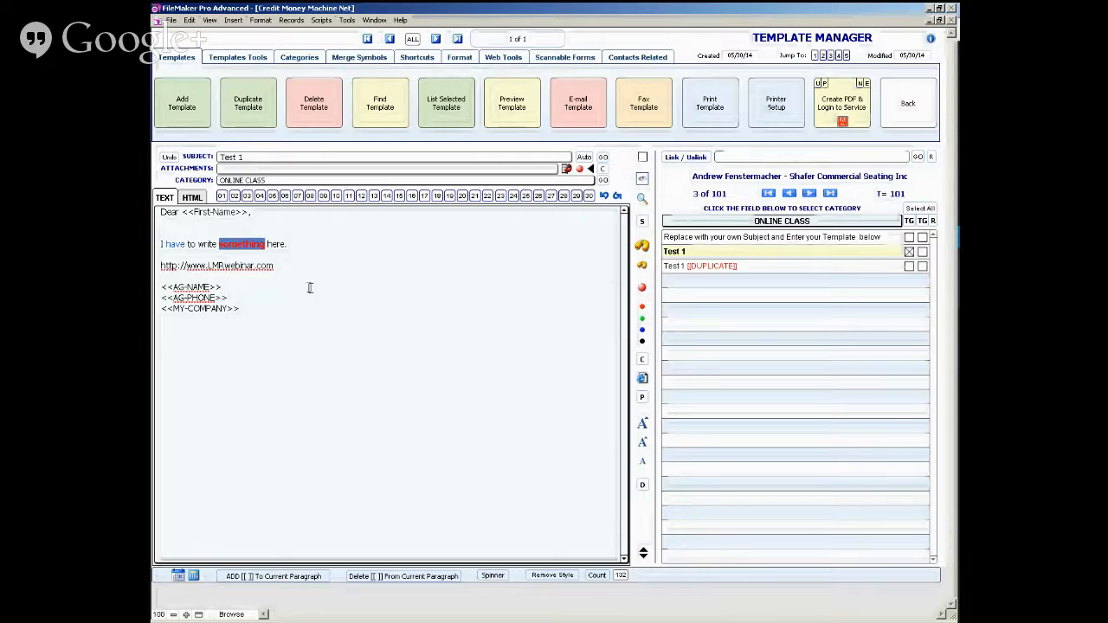
click(645, 487)
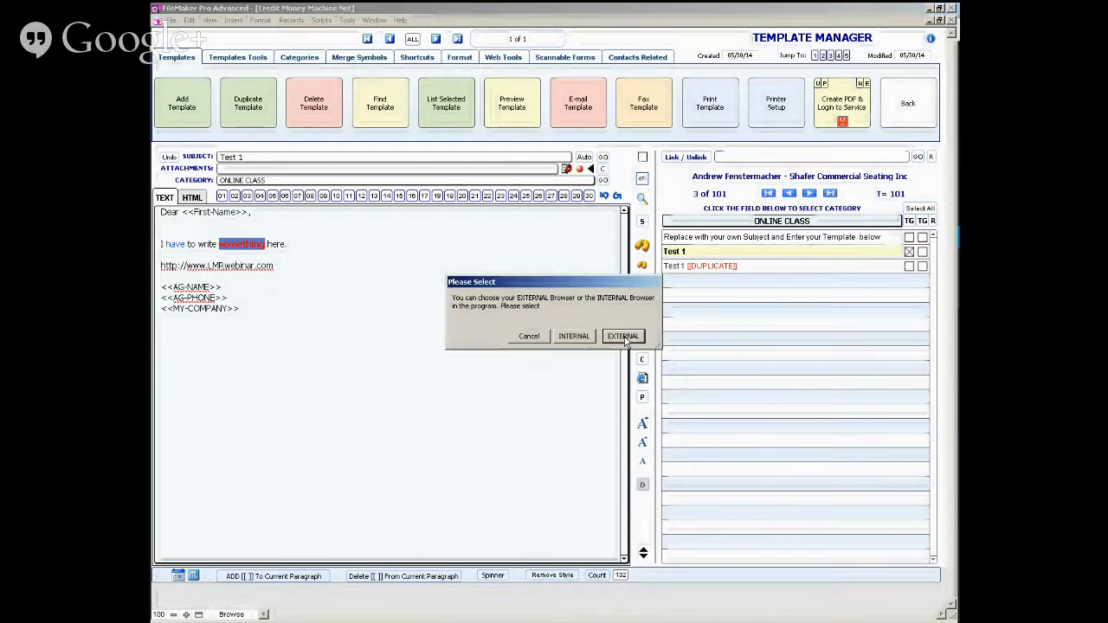
click(573, 335)
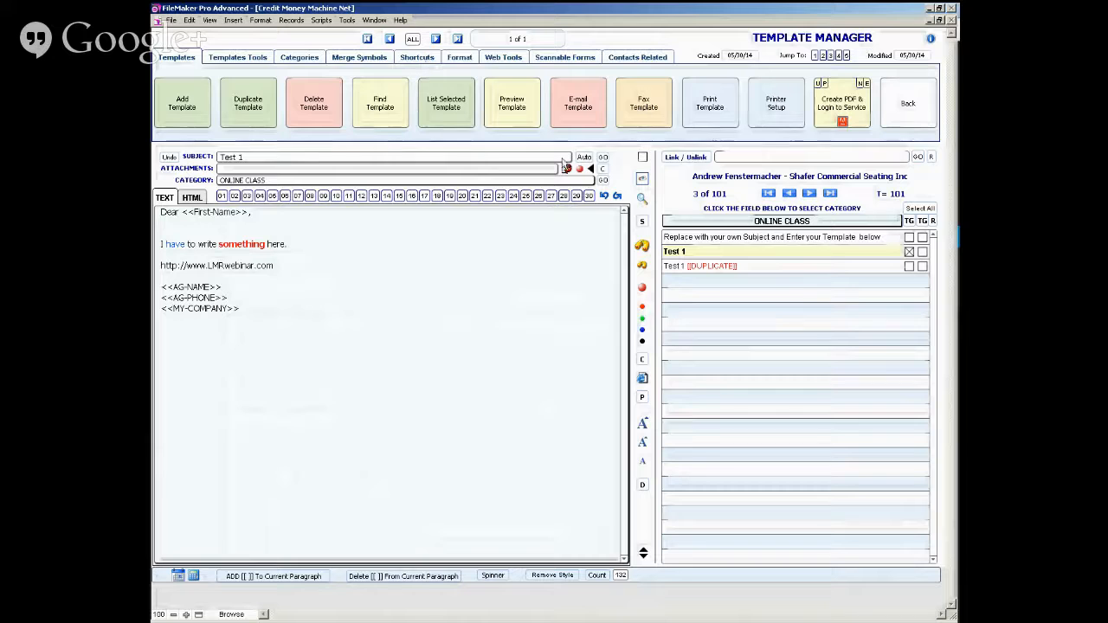
- Switch the template list to the LEGAL category and open the SERVICE CONTRACT SAMPLE template
click(691, 223)
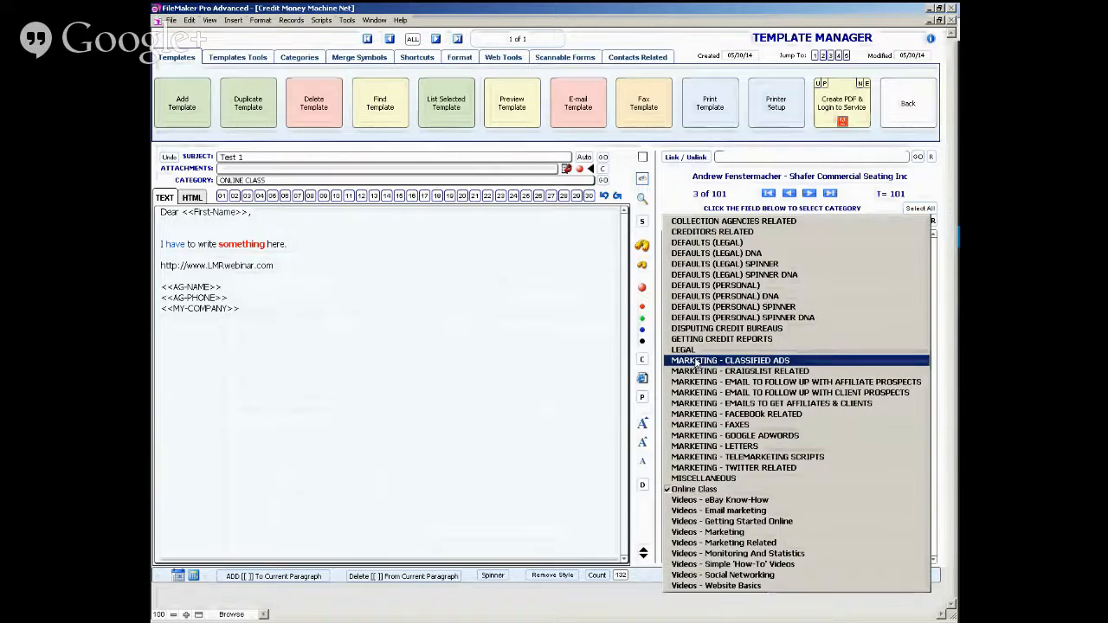
click(737, 350)
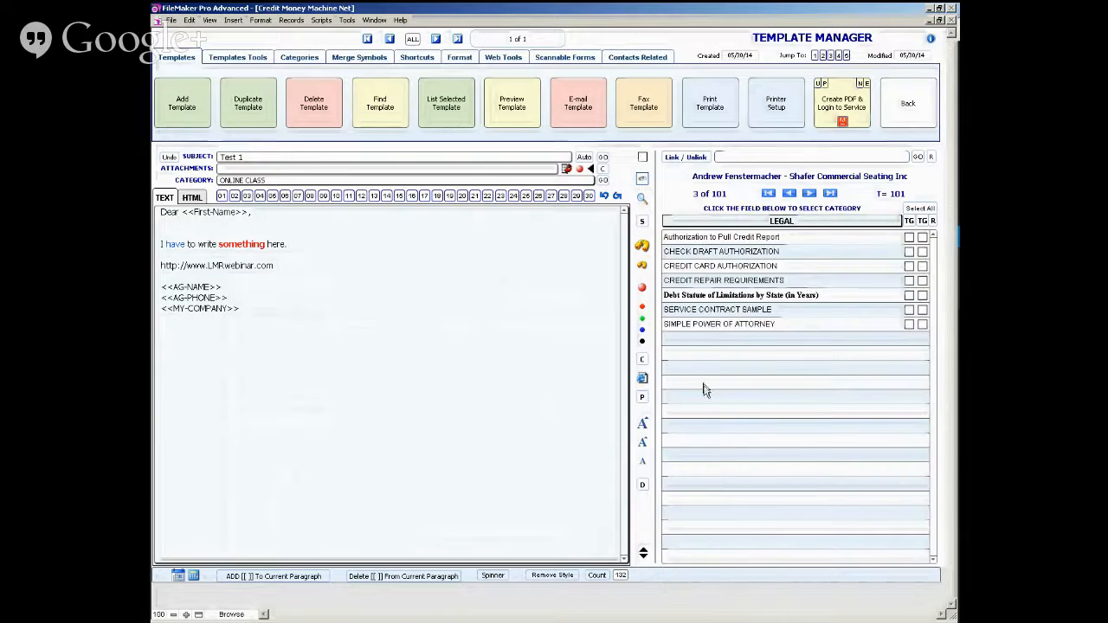
click(703, 311)
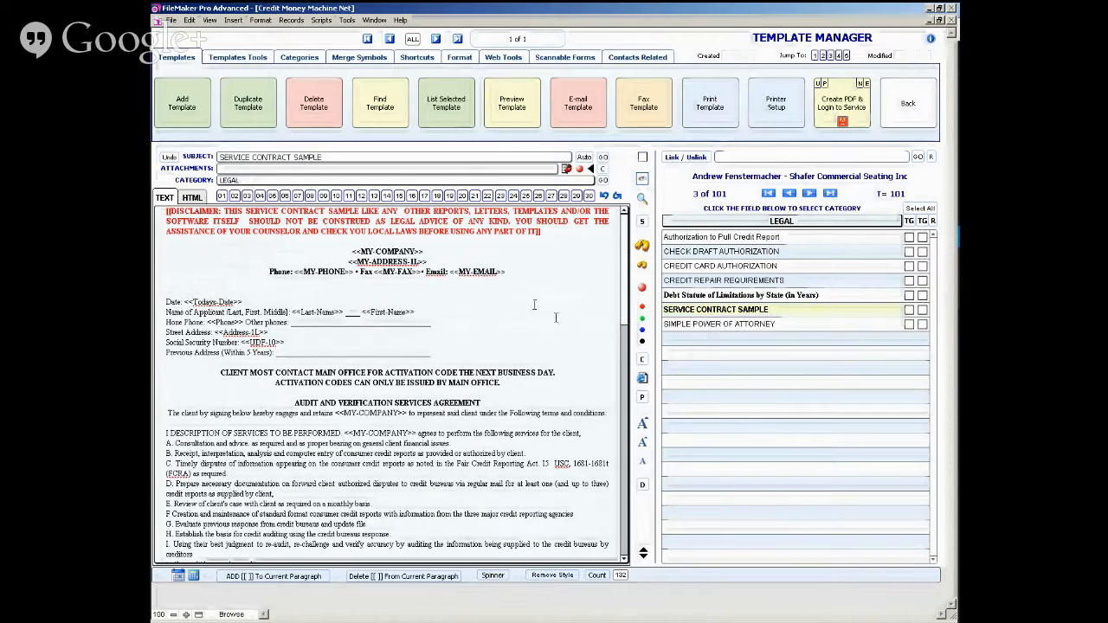
- Jump repeatedly between the end and the beginning of the service contract, and run Count on its text
click(643, 559)
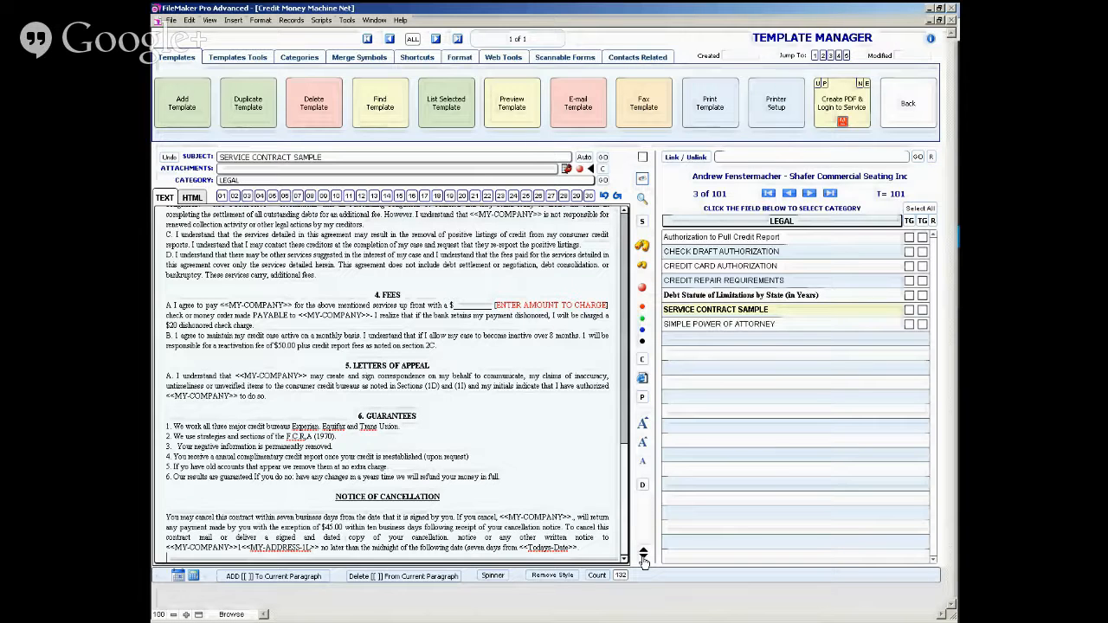
click(643, 550)
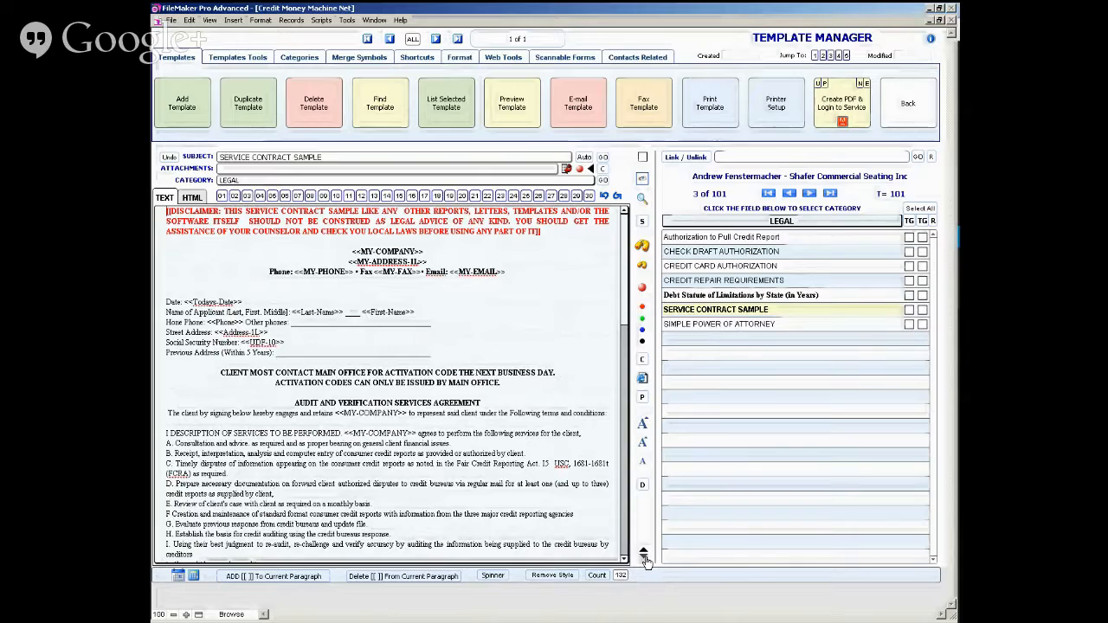
click(644, 560)
click(644, 551)
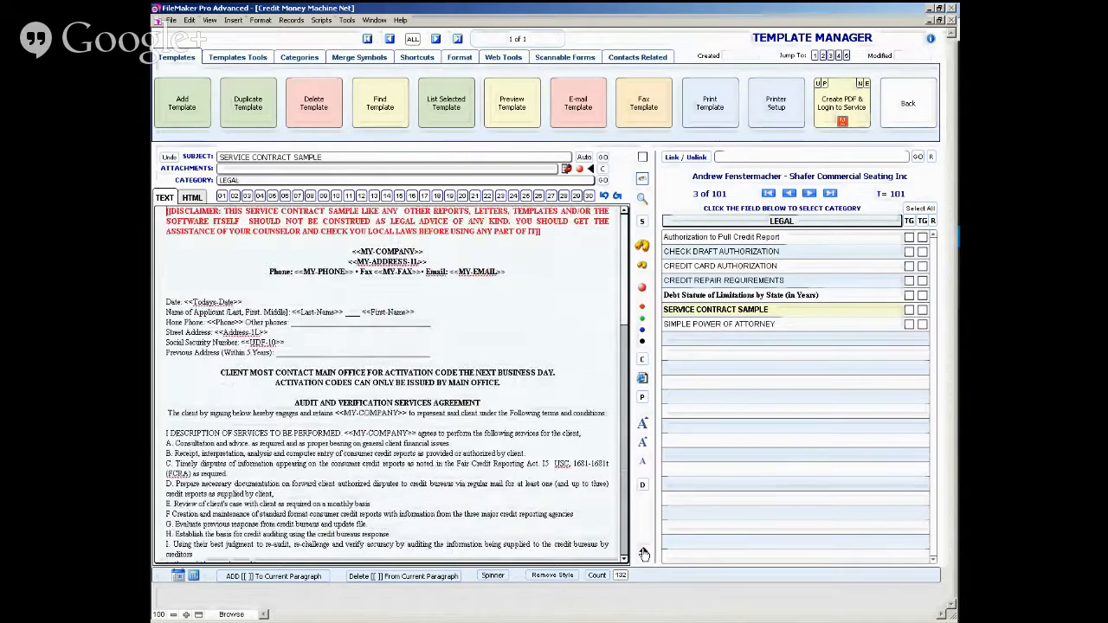
click(644, 558)
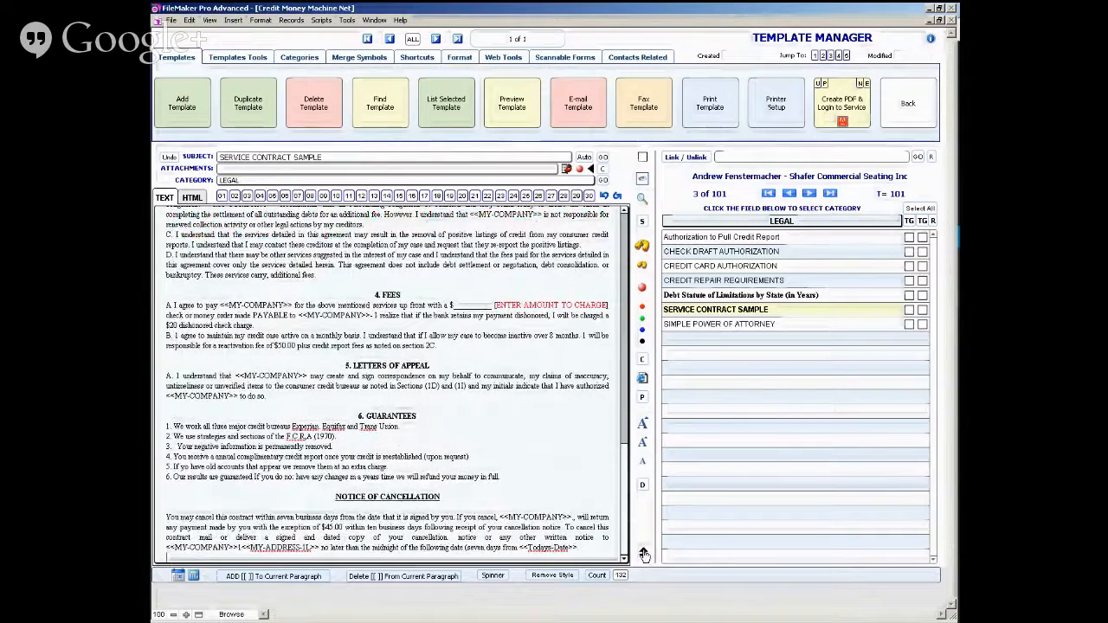
click(644, 554)
click(644, 560)
click(644, 551)
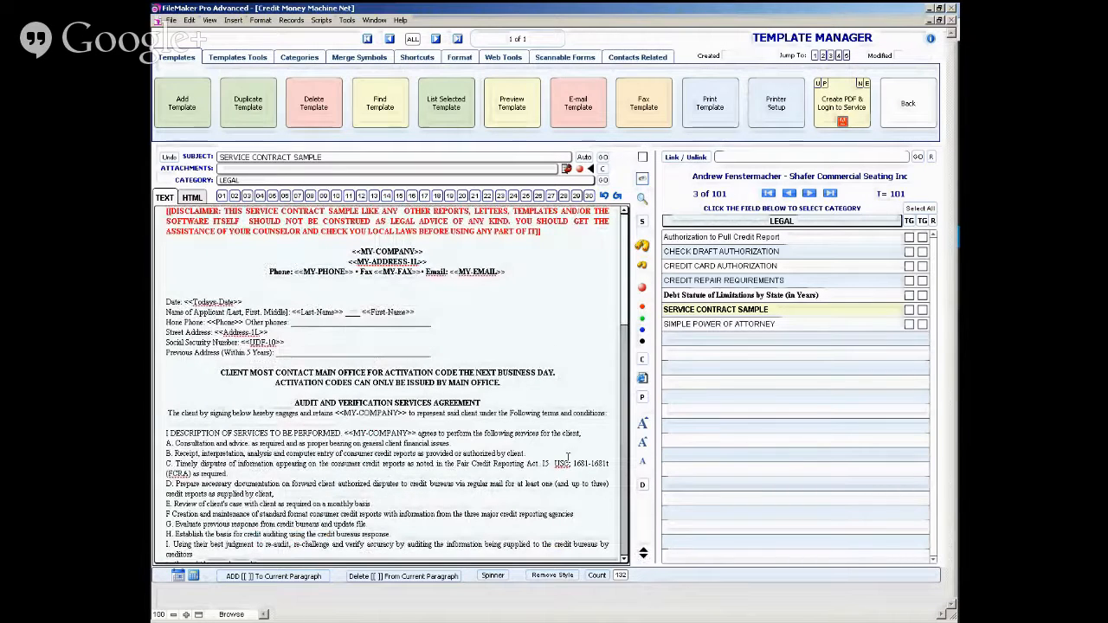
click(644, 559)
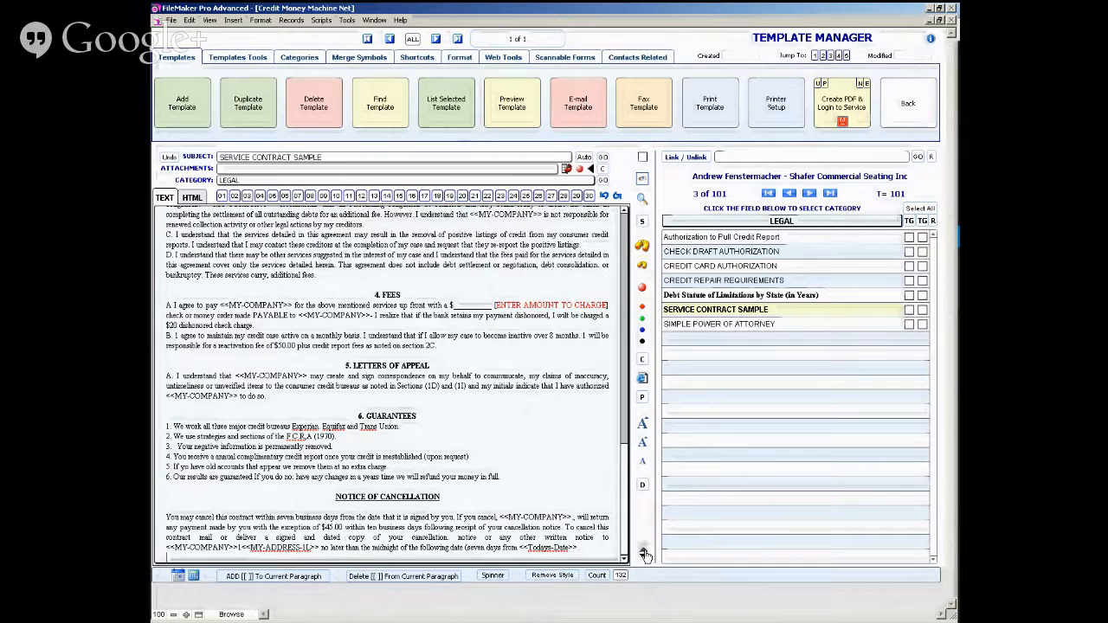
click(643, 548)
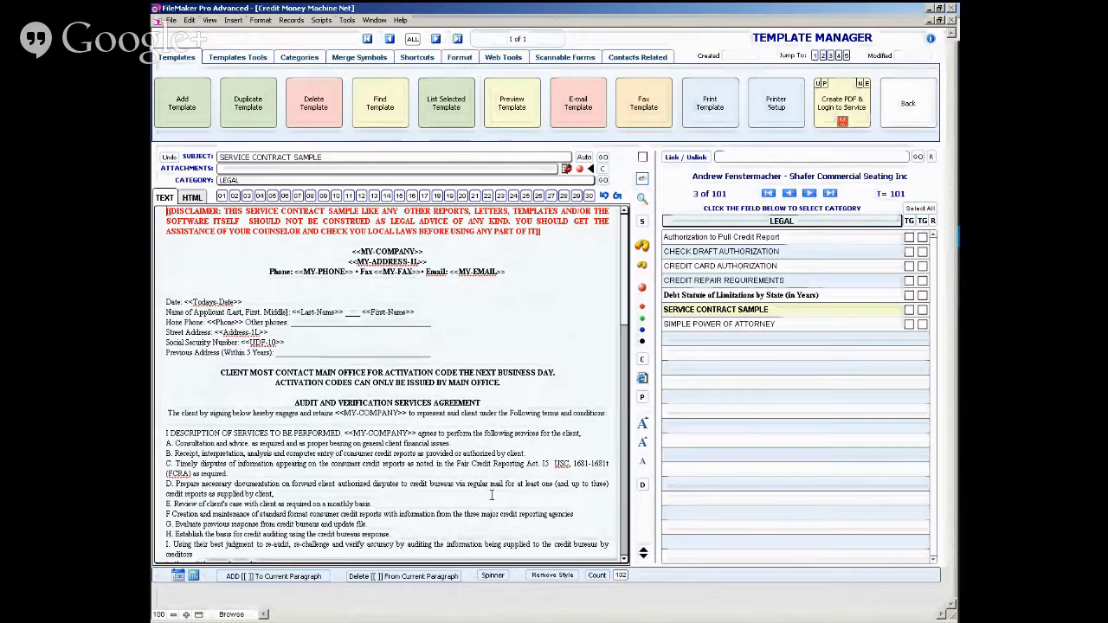
click(597, 576)
click(596, 577)
- Select the Online Class category to bring back the Test 1 template, and return to the template functions
click(314, 62)
click(478, 80)
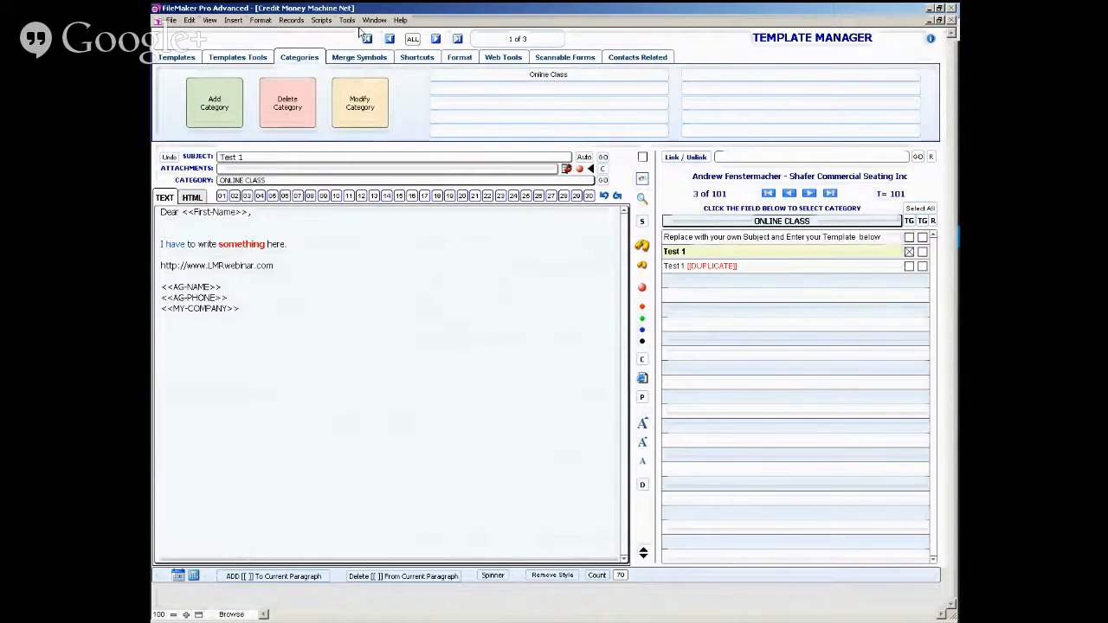
click(177, 59)
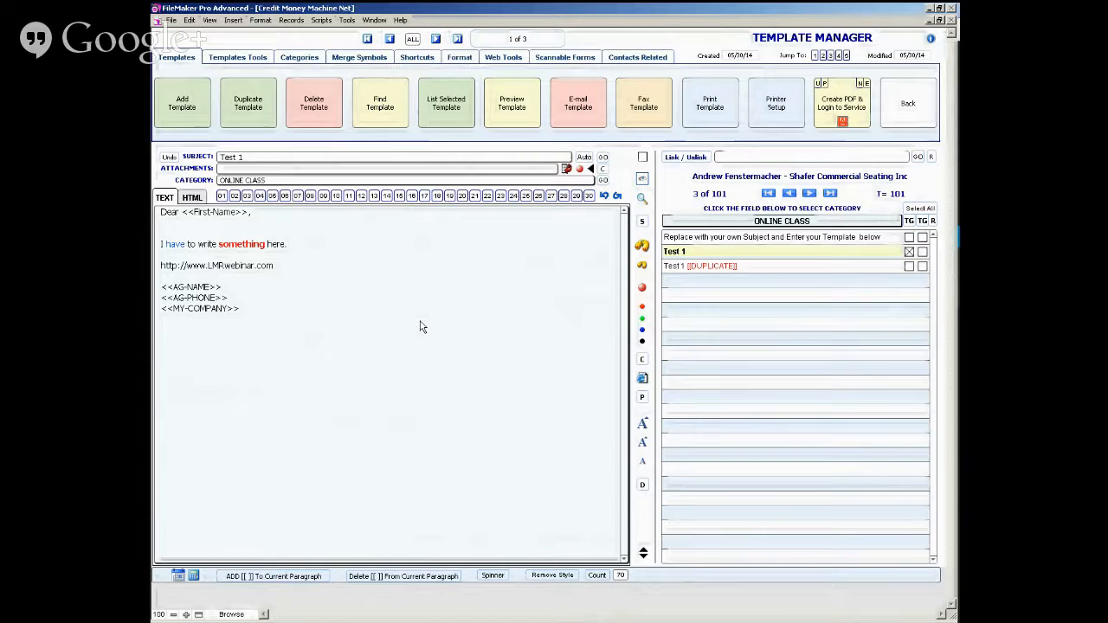
- Remove all text styling from the Test 1 letter
click(278, 310)
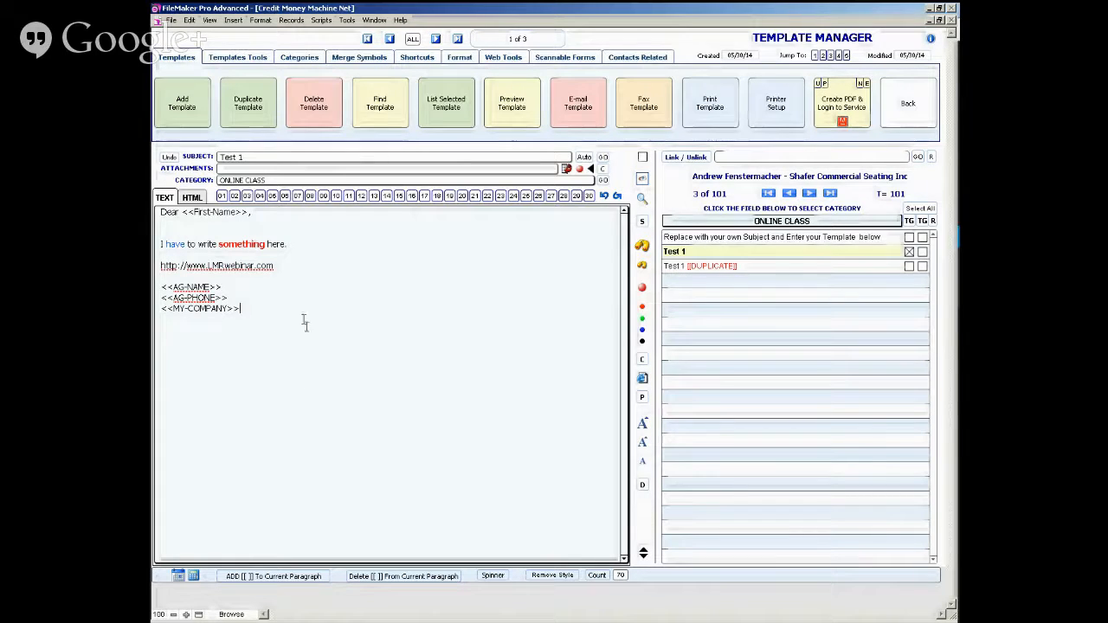
click(550, 578)
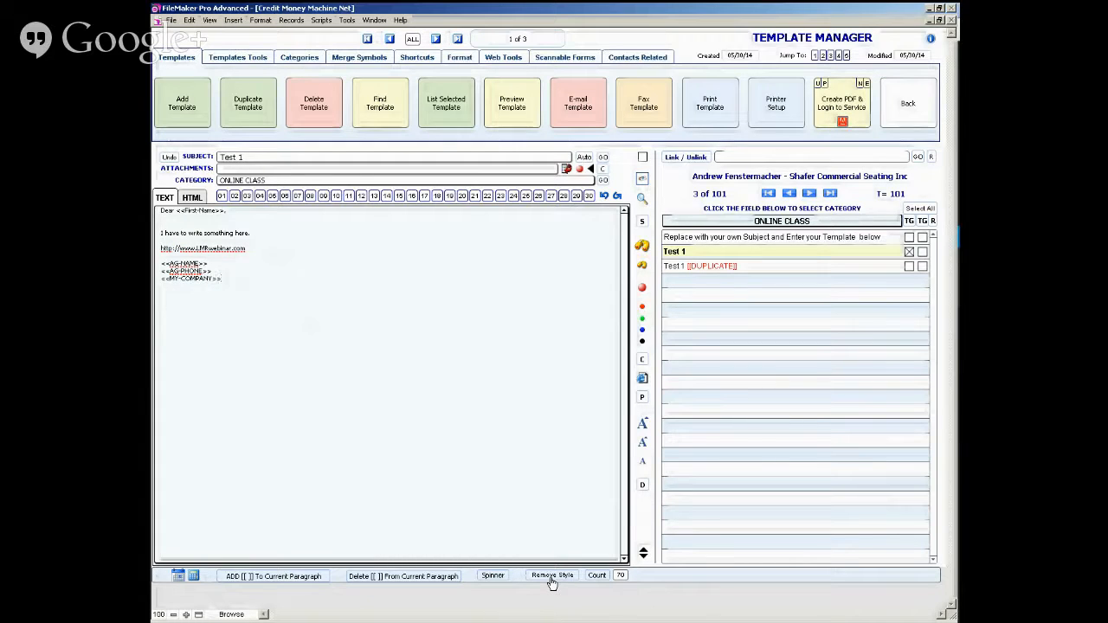
- Enlarge the Test 1 letter's text, remove its styling, and enlarge the text again
click(642, 443)
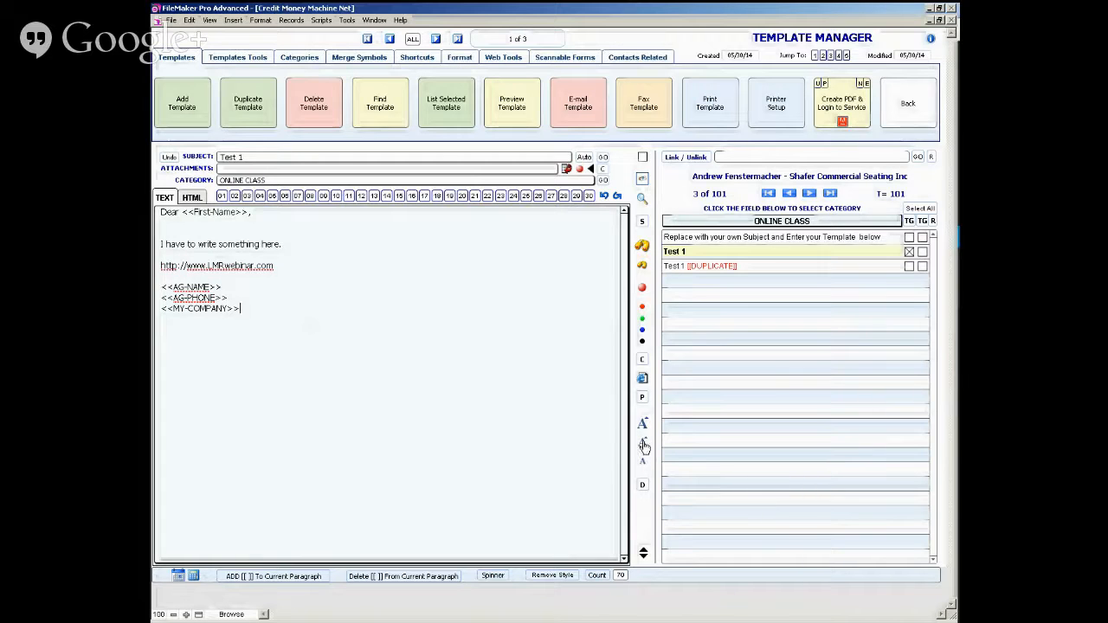
click(553, 576)
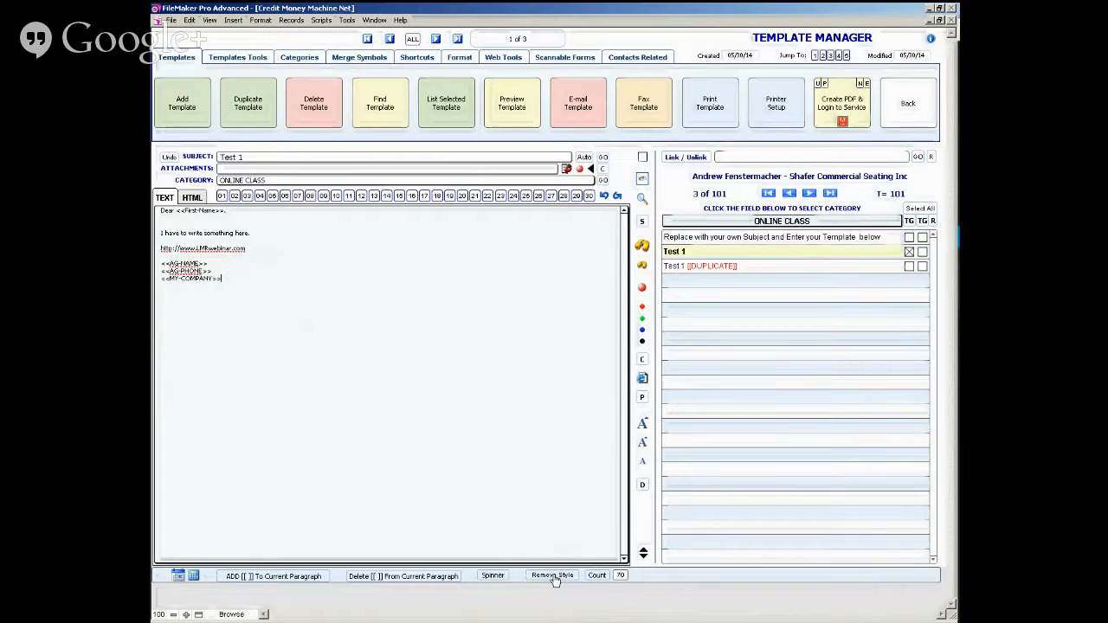
click(642, 446)
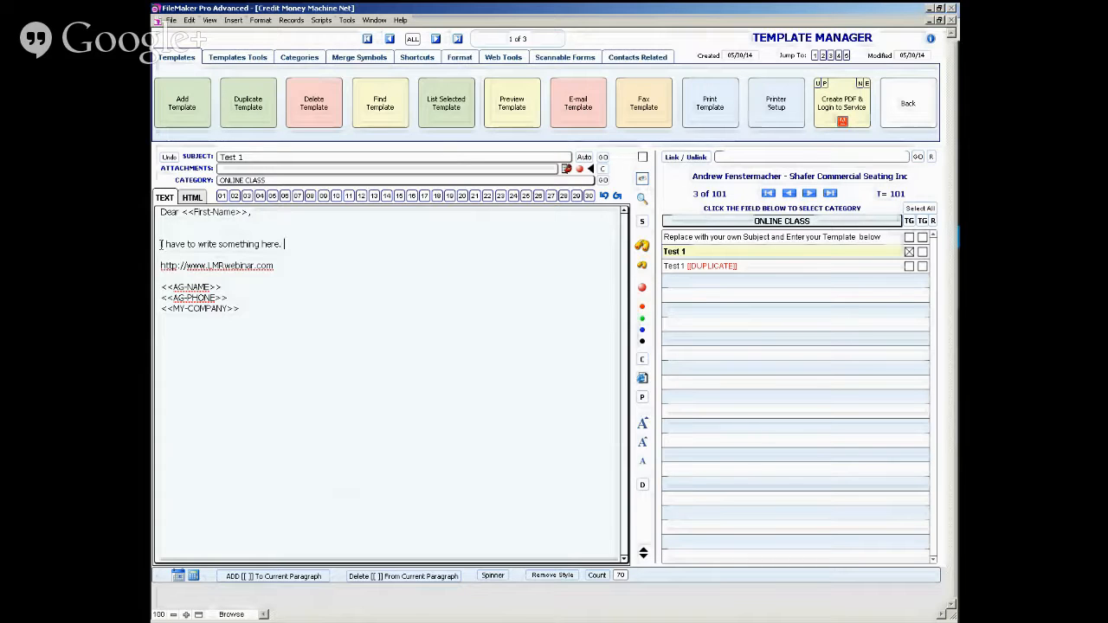
- Append "first one" to the sentence "I have to write something here." and duplicate that line as a second paragraph below it
text(rst one)
key(shift+Home)
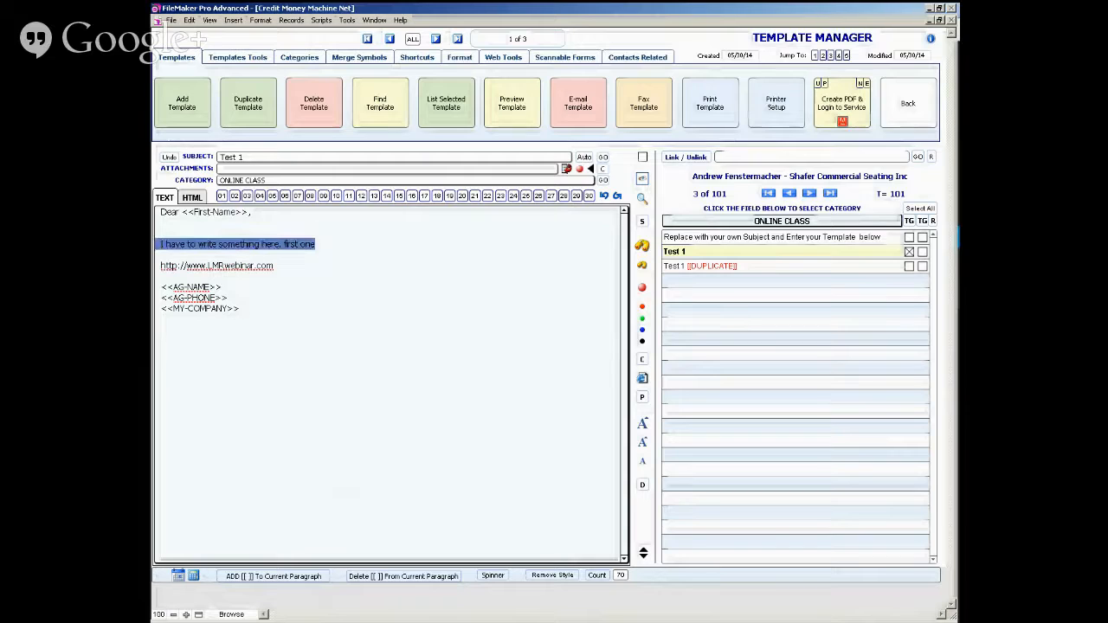
key(ctrl+c)
key(End)
key(Return)
key(Return)
key(ctrl+v)
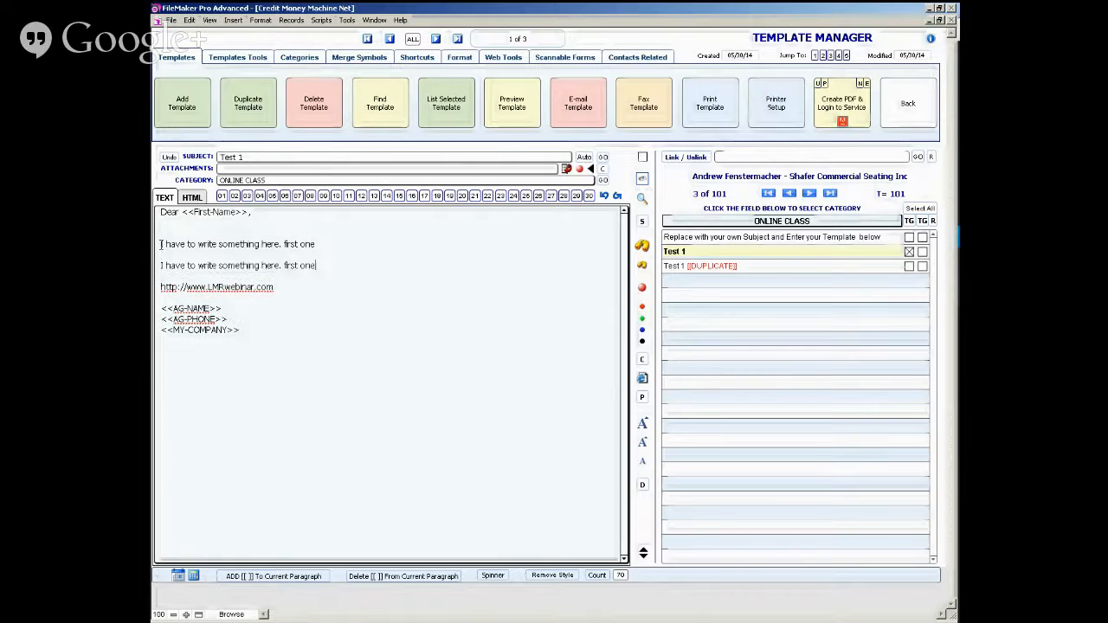
- Change the copied paragraph to "Second I have to write something here. second one" and begin the original paragraph with "First"
key(ctrl+shift+Left)
text(second)
click(160, 266)
text(Second )
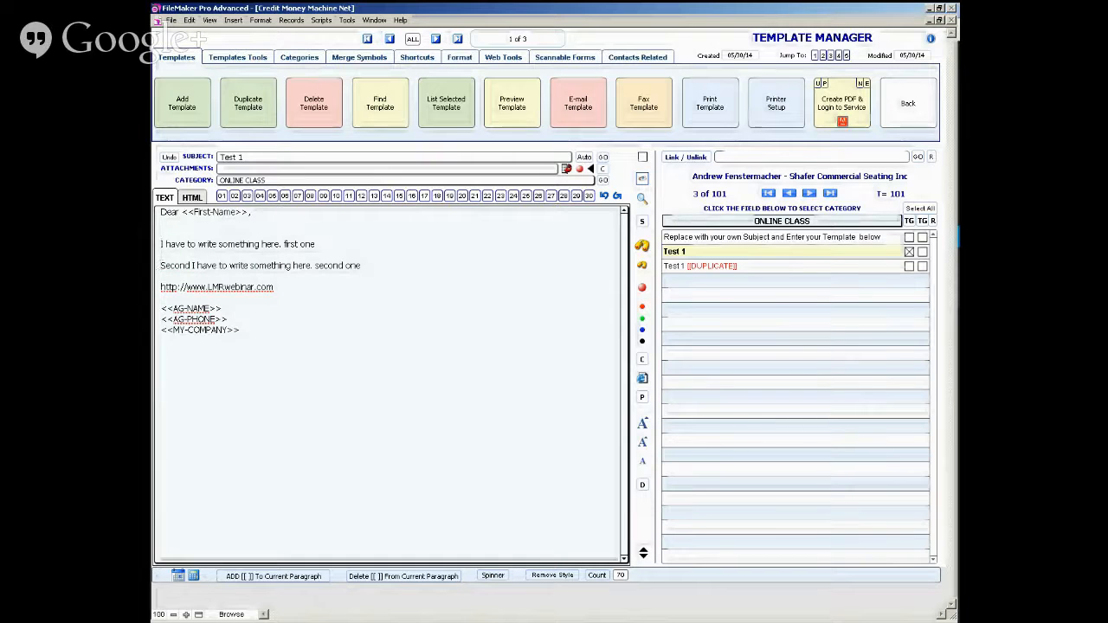
text(Fri)
key(BackSpace)
key(BackSpace)
text(ir)
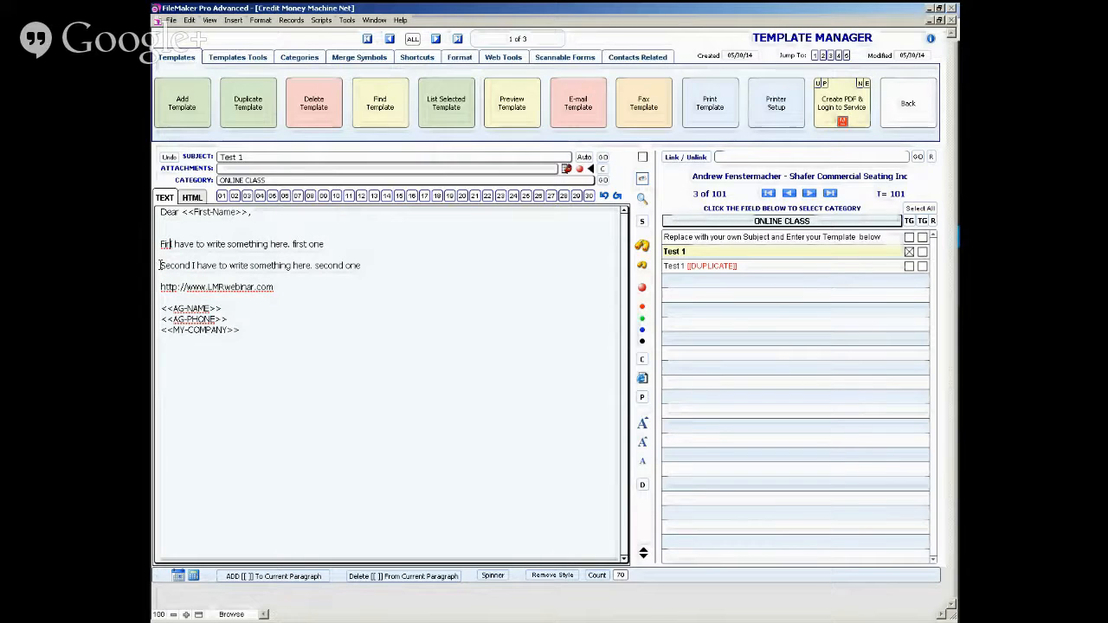
text(st)
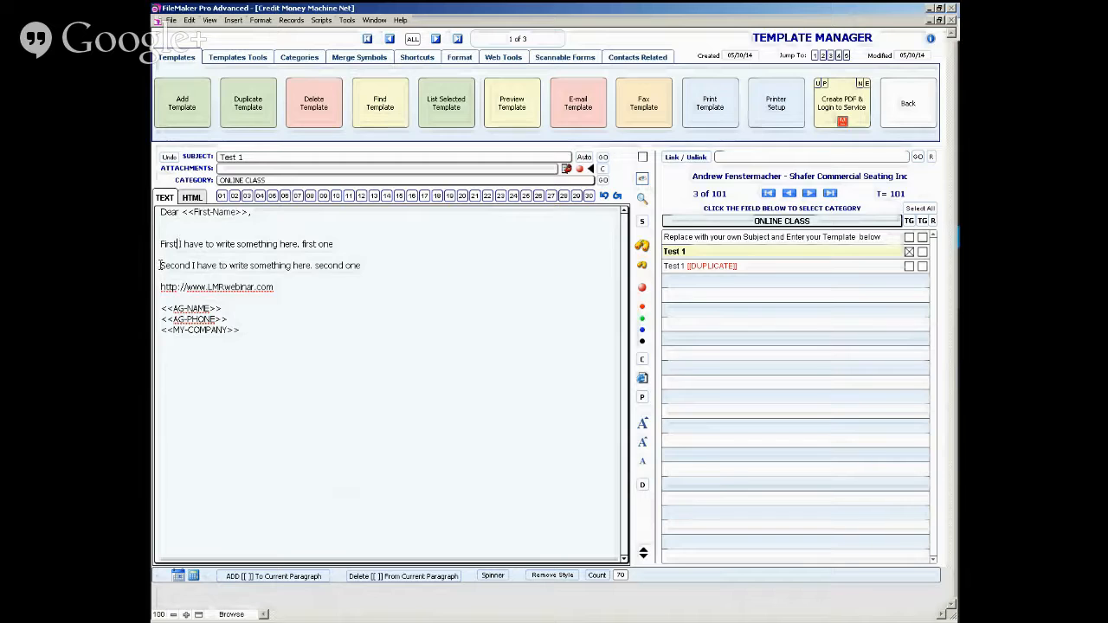
- Enclose the First and Second paragraphs in [[ ]] brackets and preview the merged letter
click(217, 244)
click(309, 578)
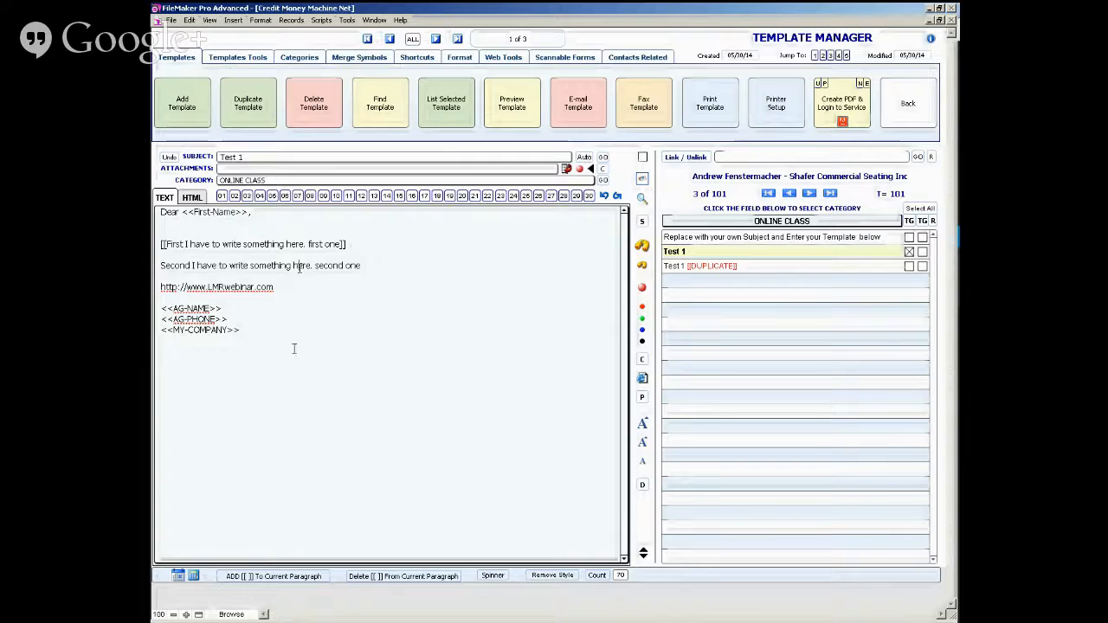
click(279, 578)
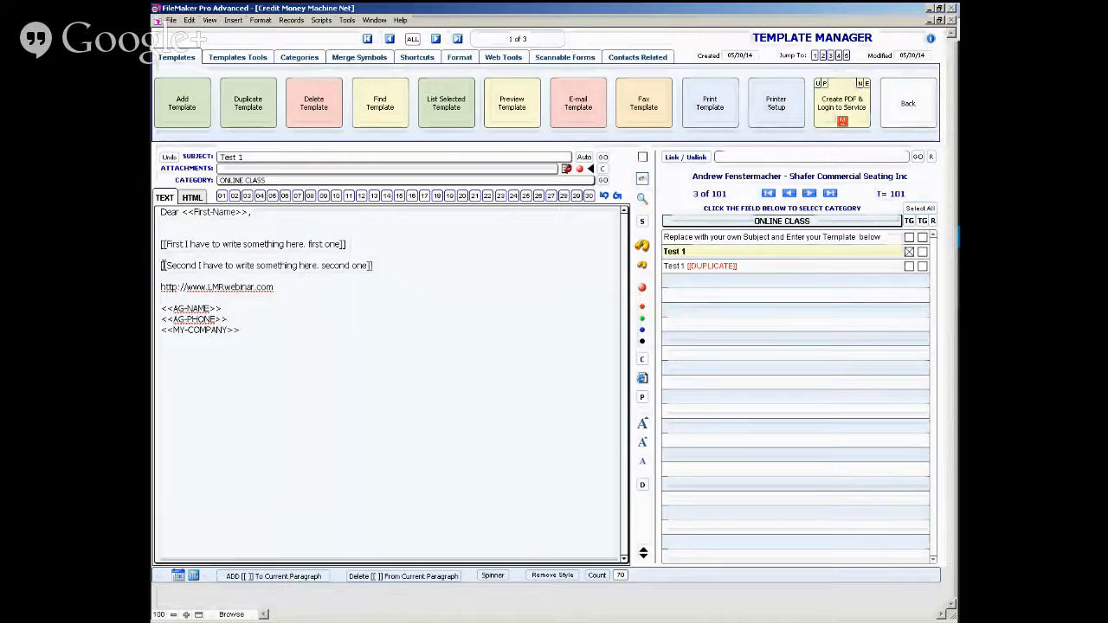
click(643, 181)
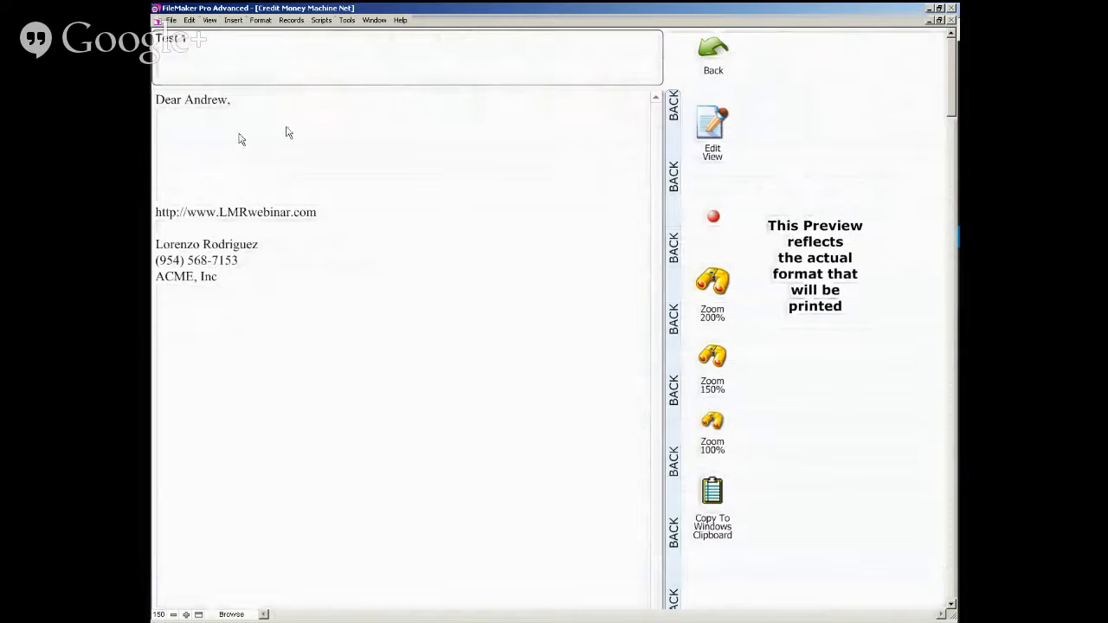
click(672, 210)
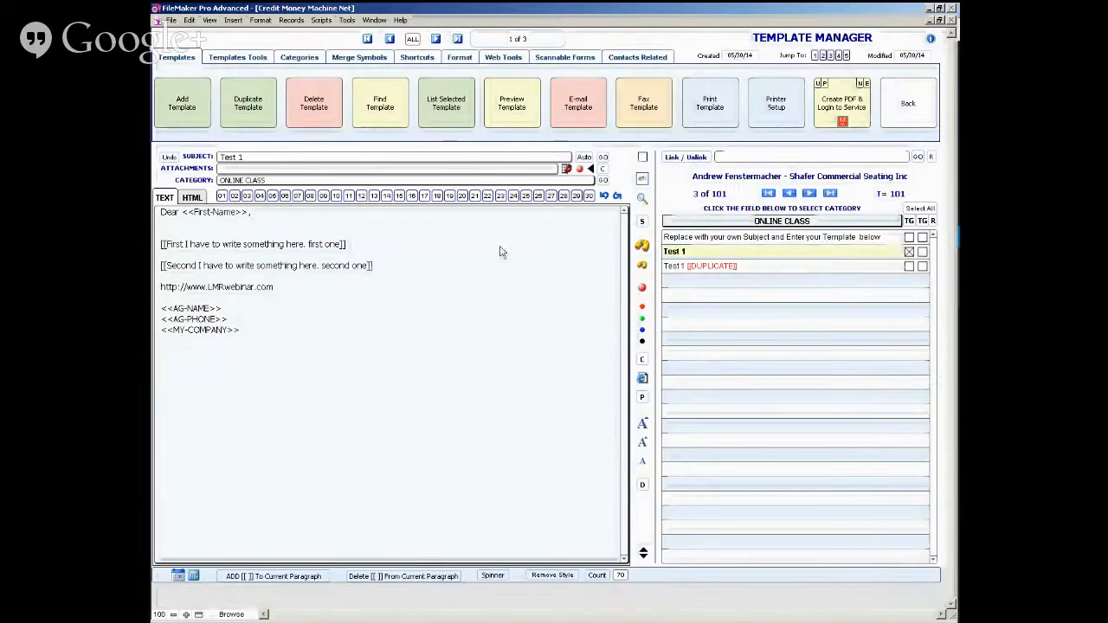
- Remove the extra blank line above the First paragraph and the blank line between the two bracketed paragraphs
click(278, 230)
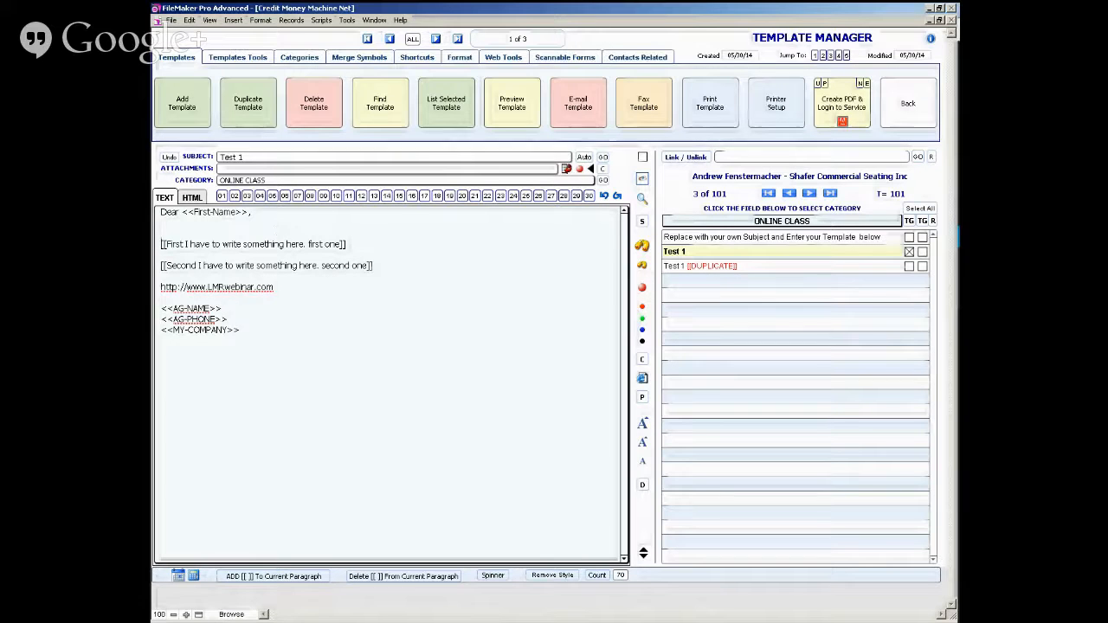
key(BackSpace)
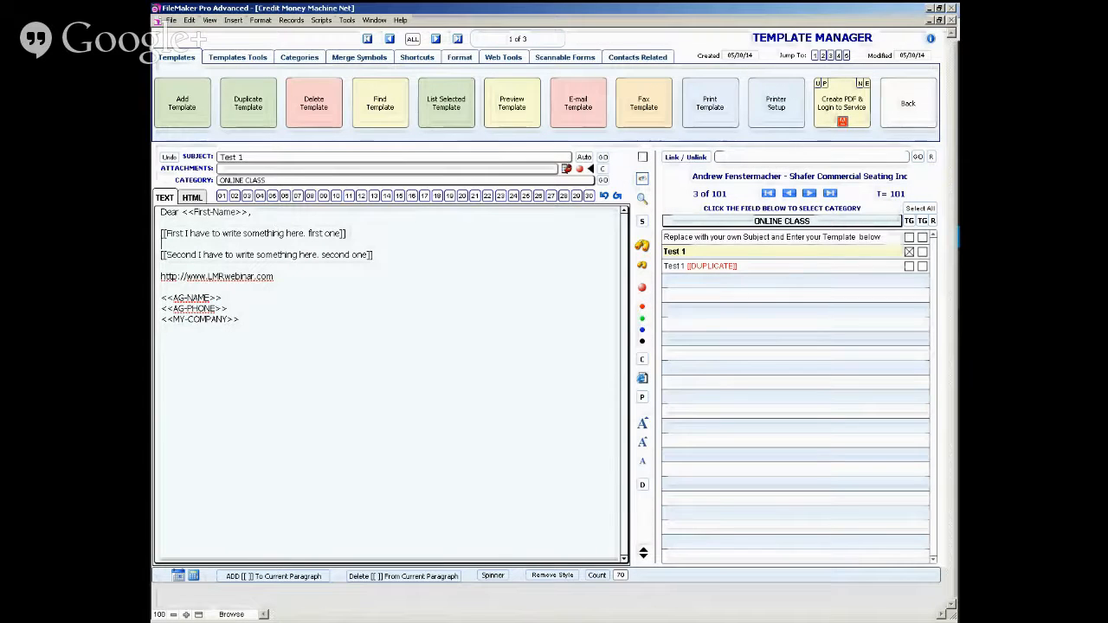
key(BackSpace)
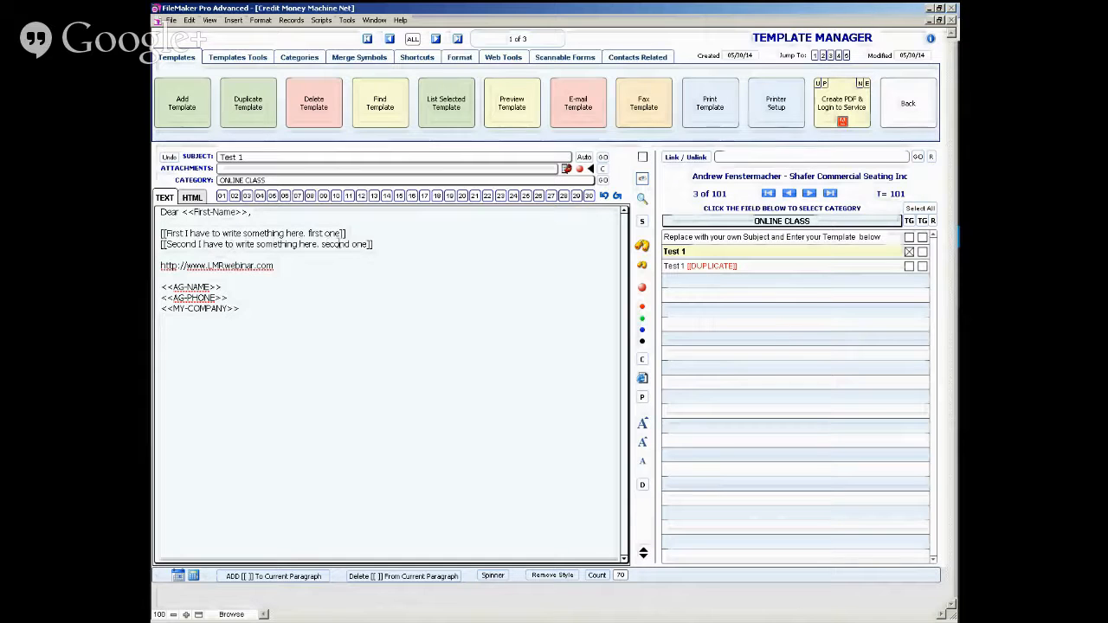
- Delete the [[ ]] brackets from the Second paragraph and check the letter in the preview
click(361, 575)
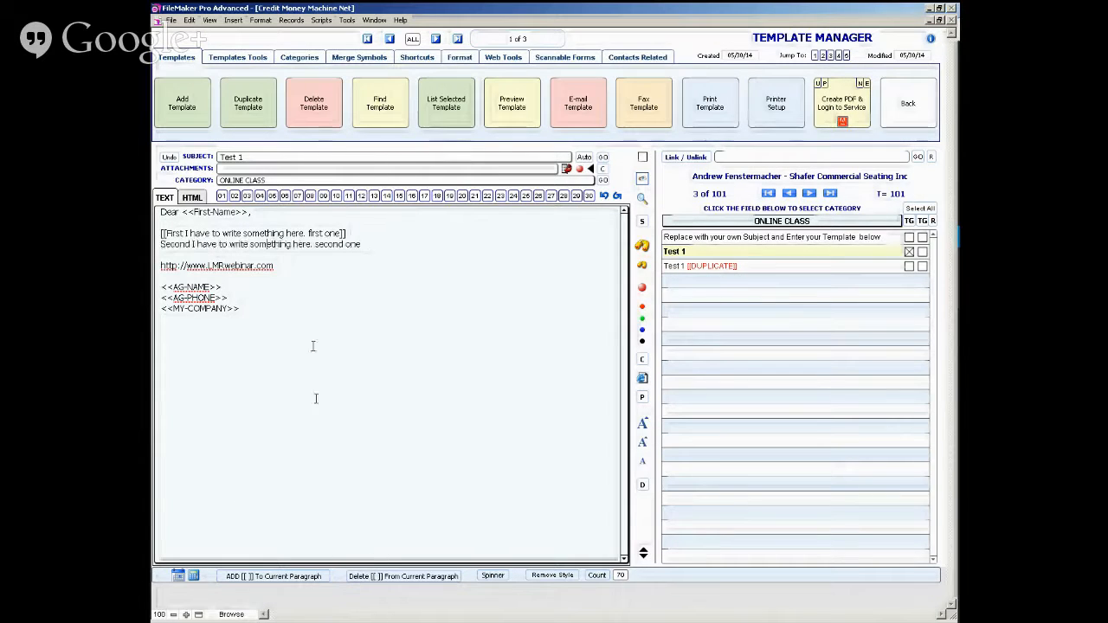
click(642, 178)
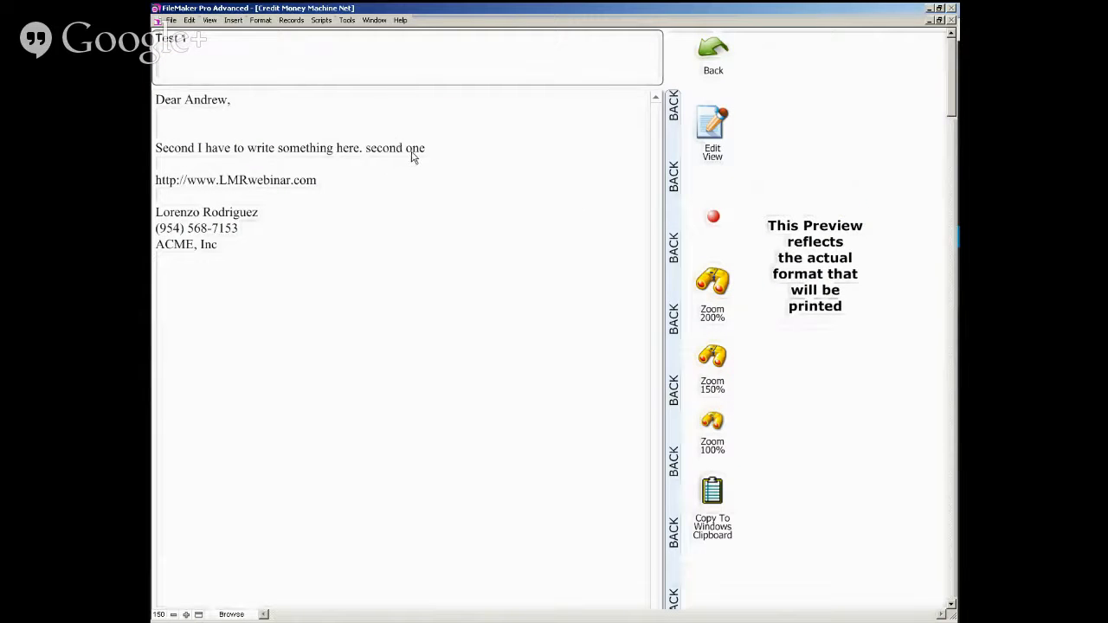
click(676, 189)
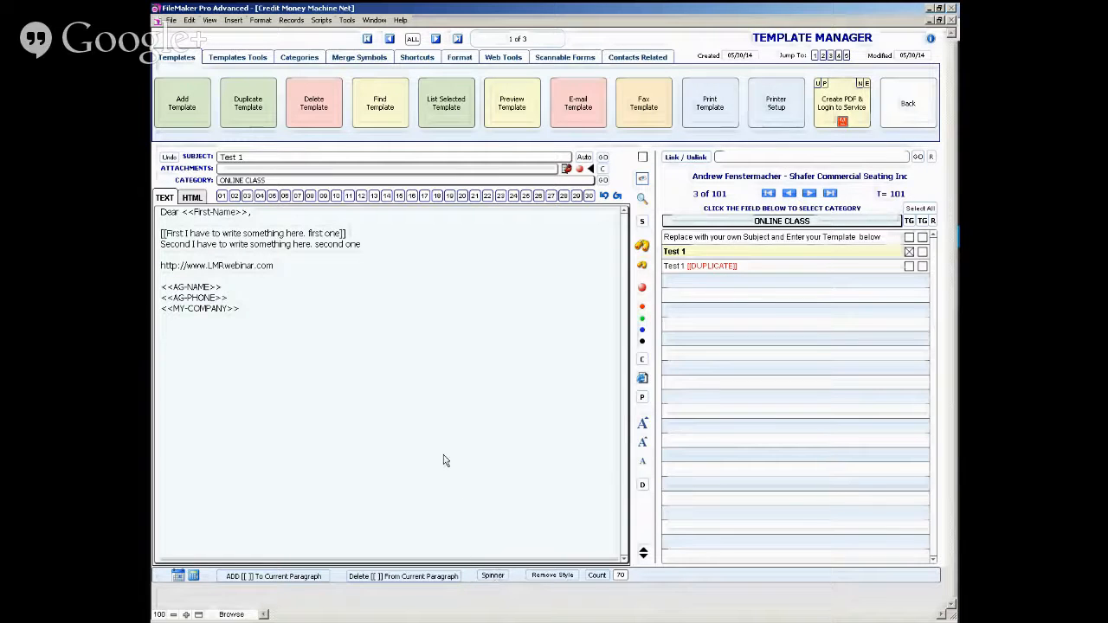
- Open the Generic Initial Dispute Multiple template from the DEFAULTS (PERSONAL) SPINNER DNA category and examine its spinner text at a larger zoom
click(711, 223)
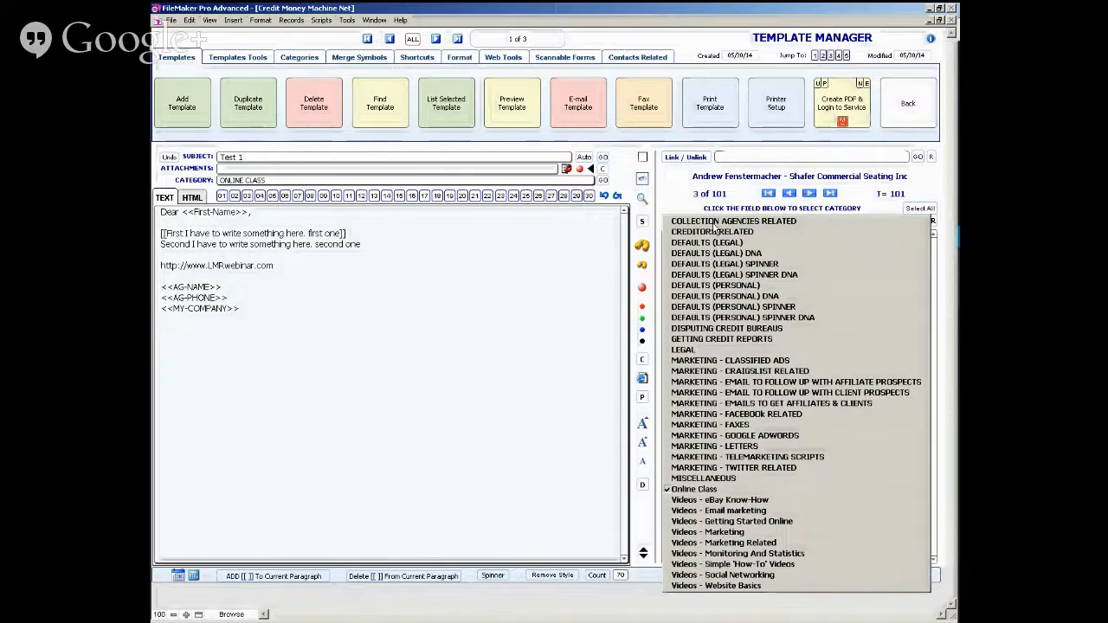
click(746, 318)
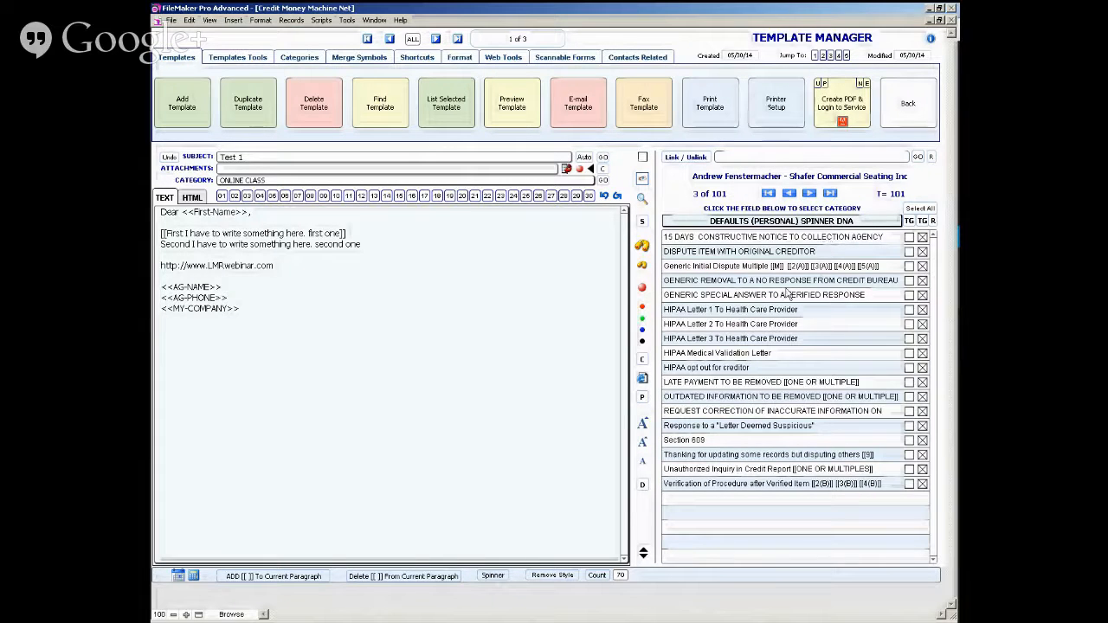
click(792, 283)
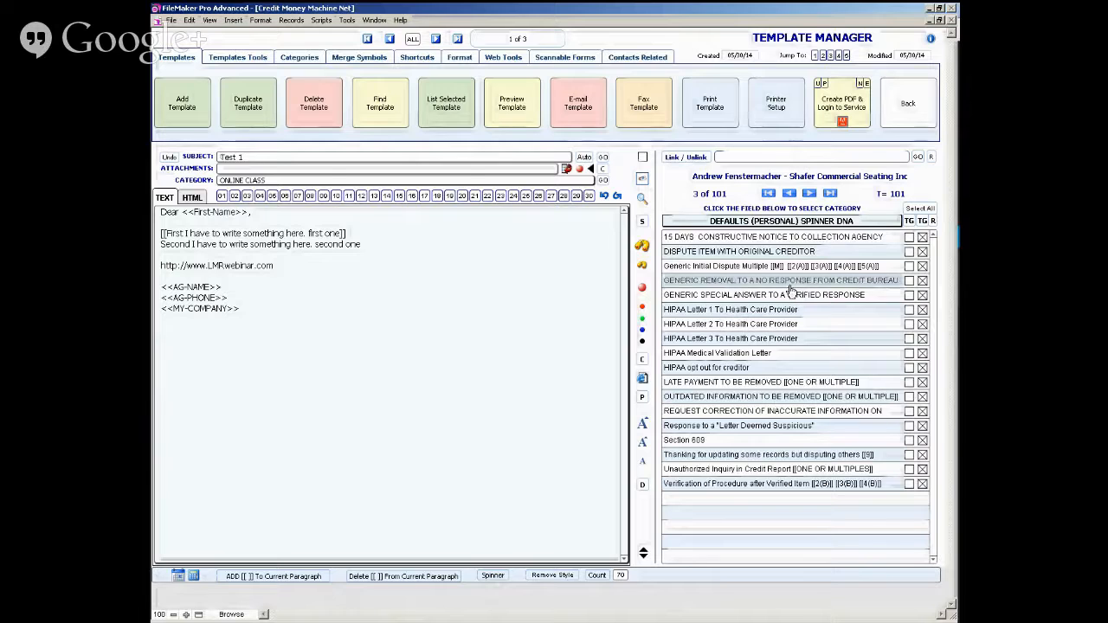
click(744, 267)
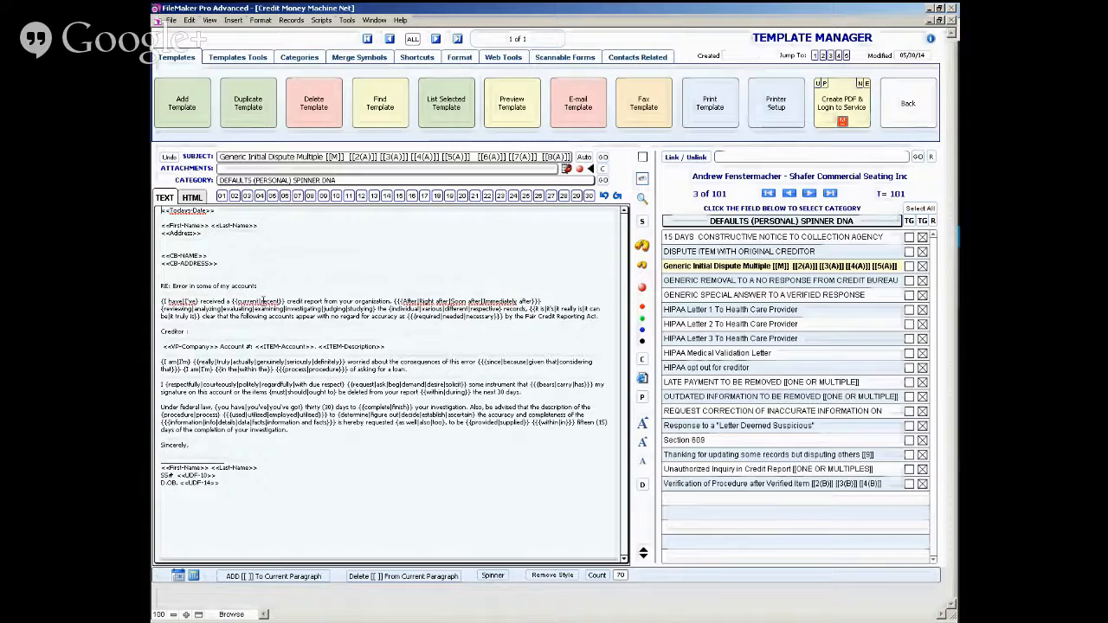
click(644, 250)
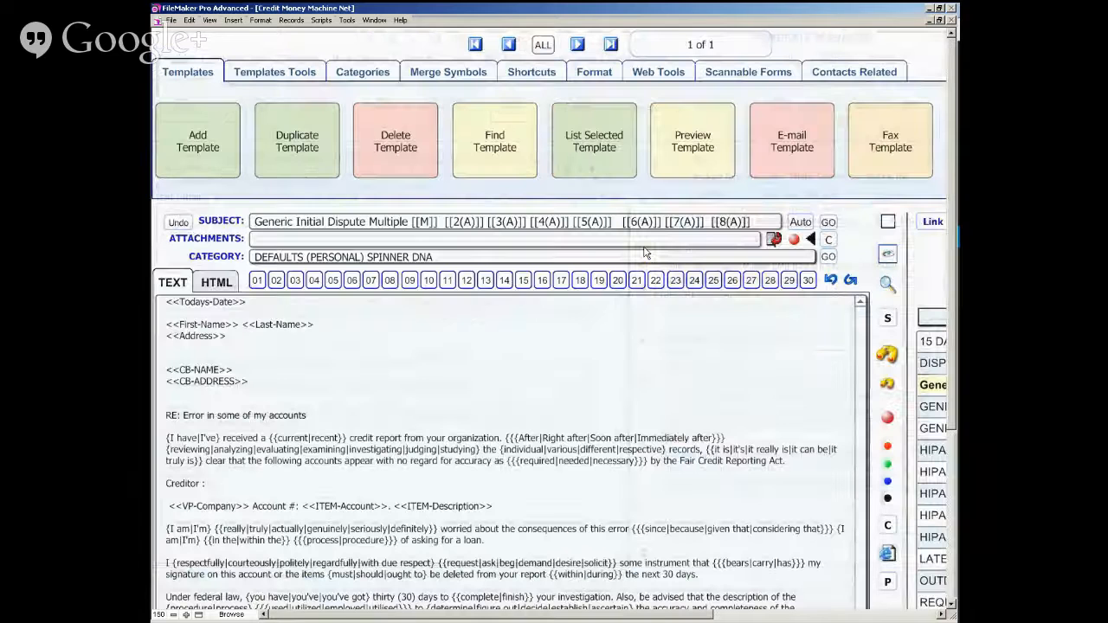
click(885, 384)
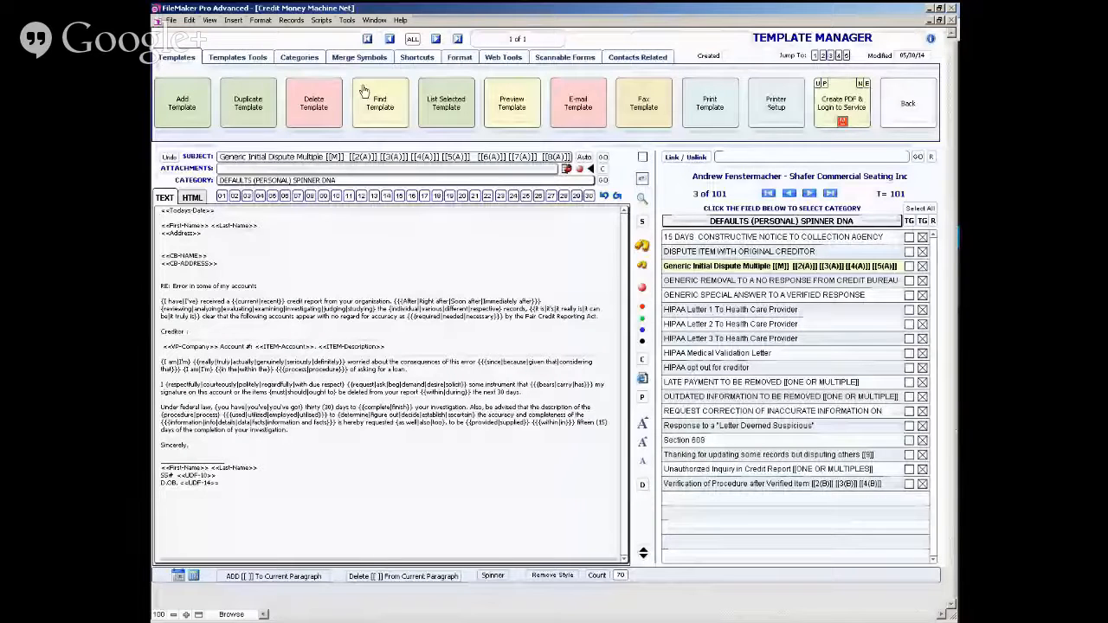
- Return to the Test 1 template in the Online Class category and insert the spinner {one|two|three|four} below the signature fields
click(364, 92)
click(279, 335)
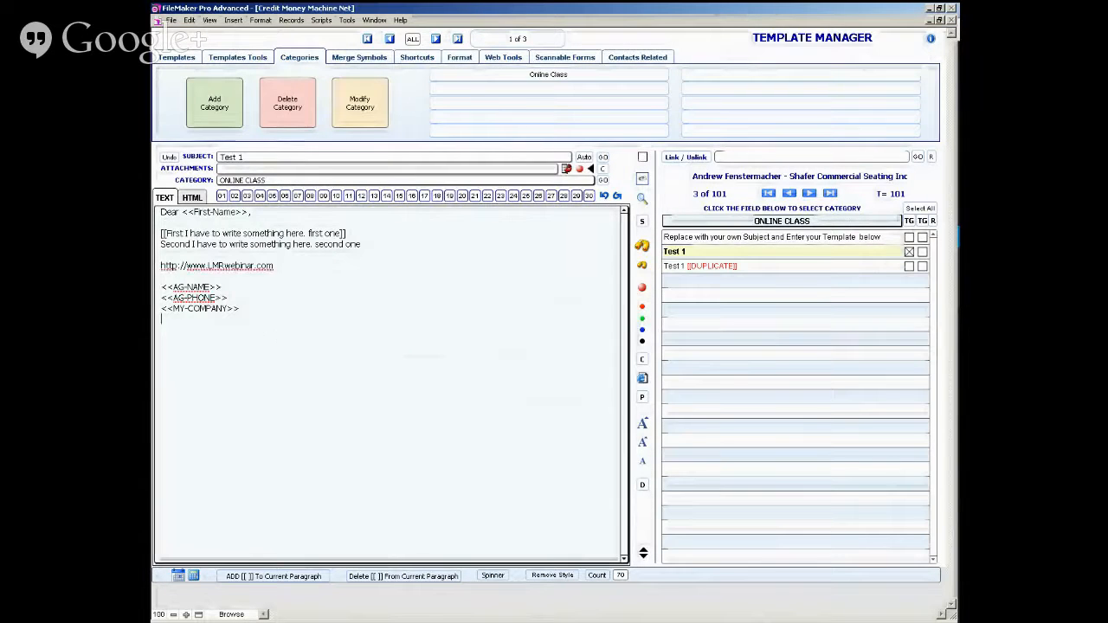
key(Return)
click(490, 578)
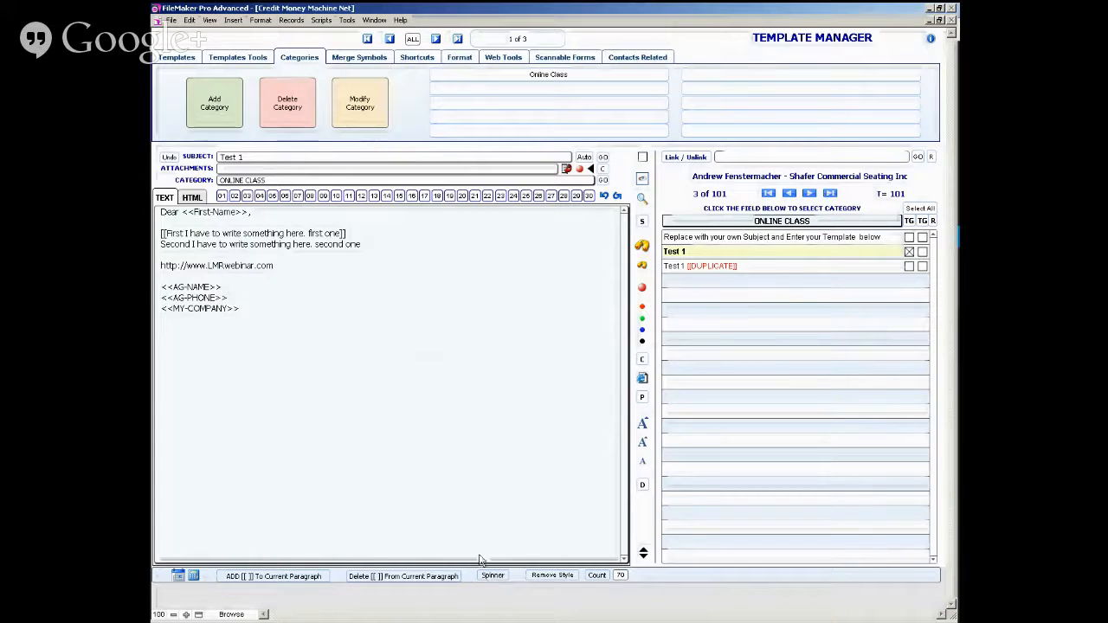
click(180, 370)
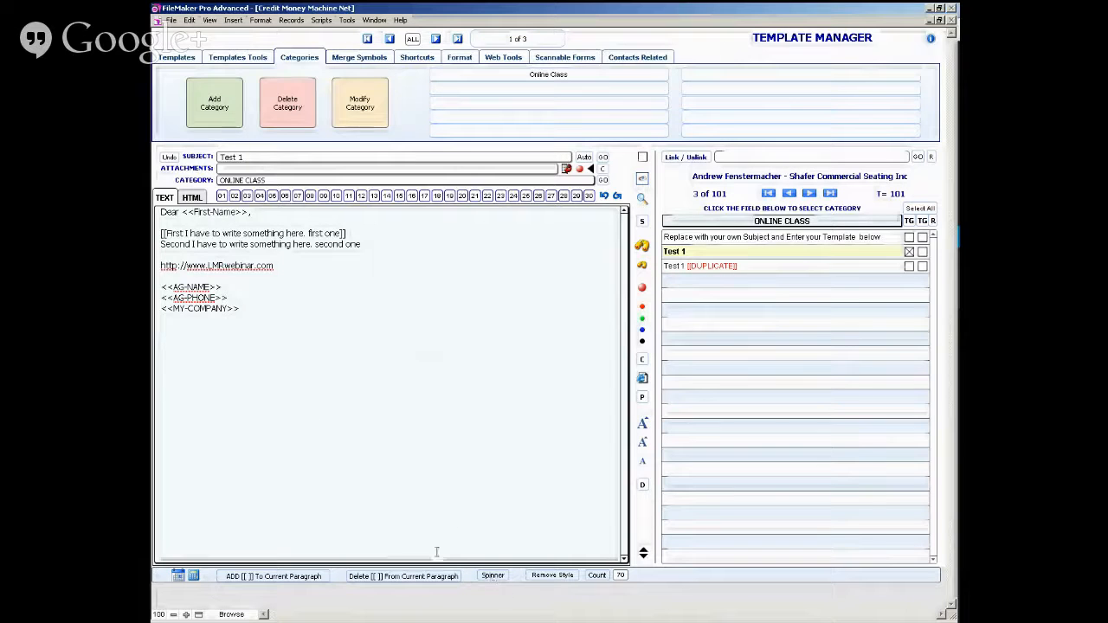
click(493, 575)
text(one|two|three|four)
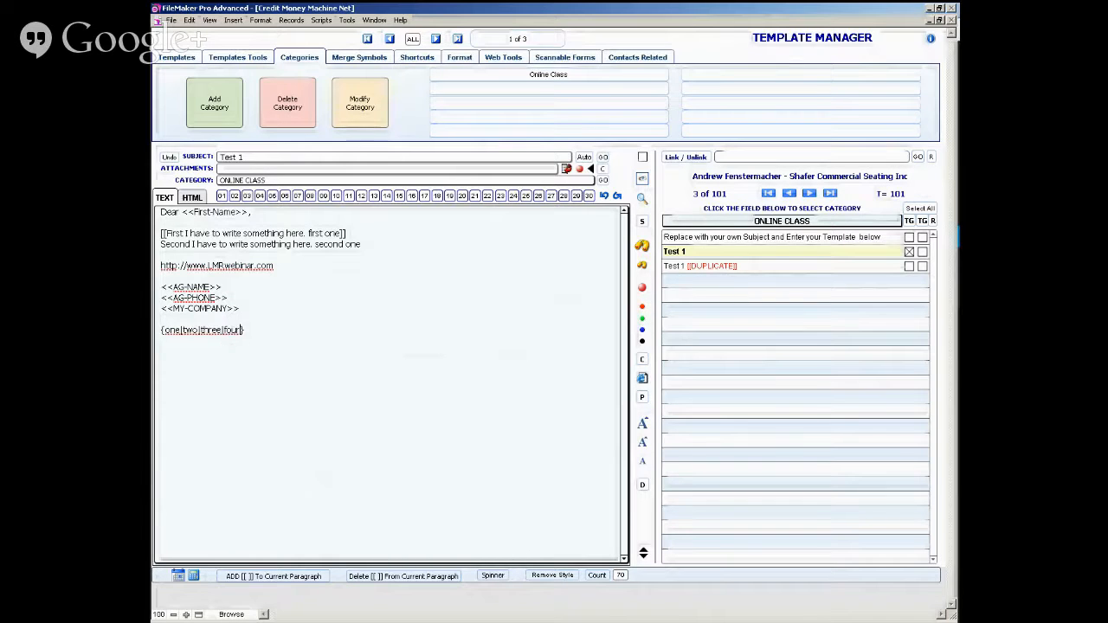
- Preview the Test 1 letter repeatedly, alternating with the edit view to re-spin the spinner words, and return to the template manager
click(641, 249)
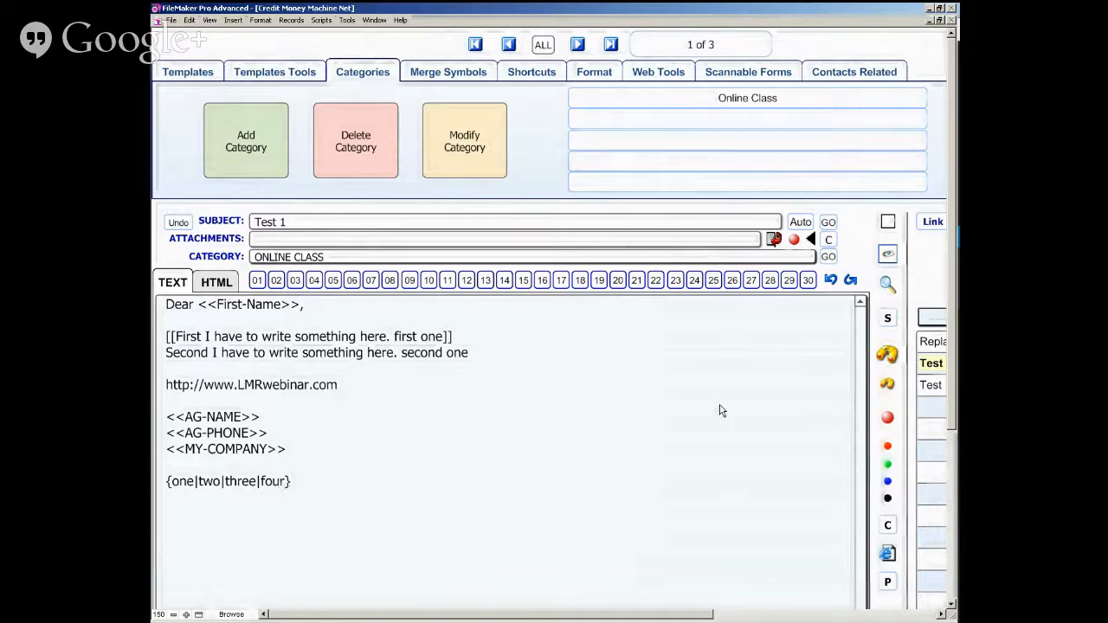
click(887, 254)
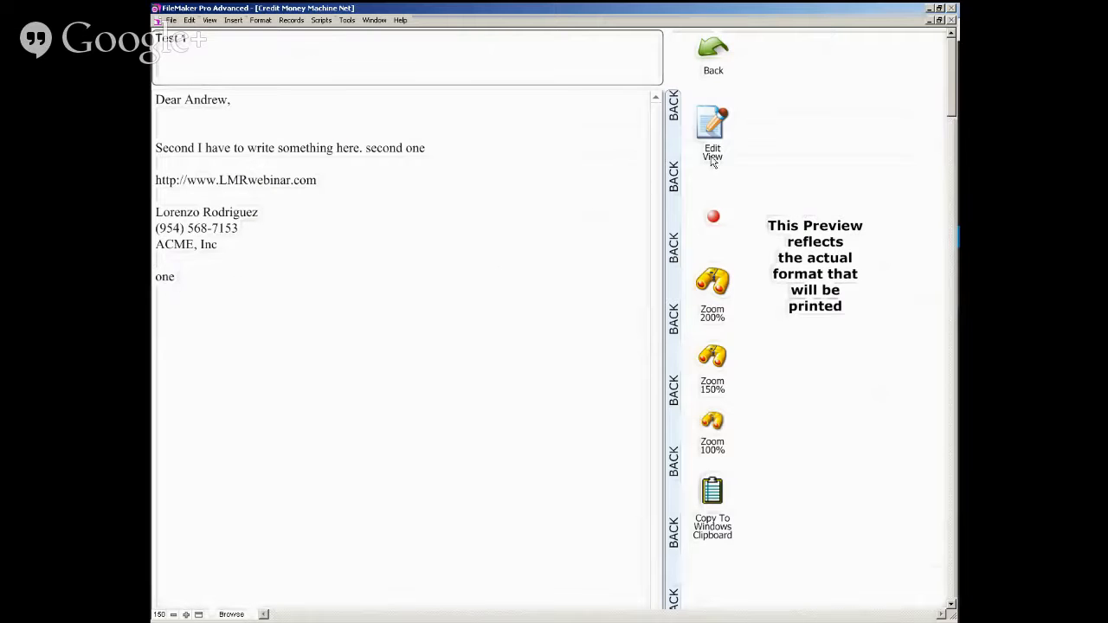
click(710, 125)
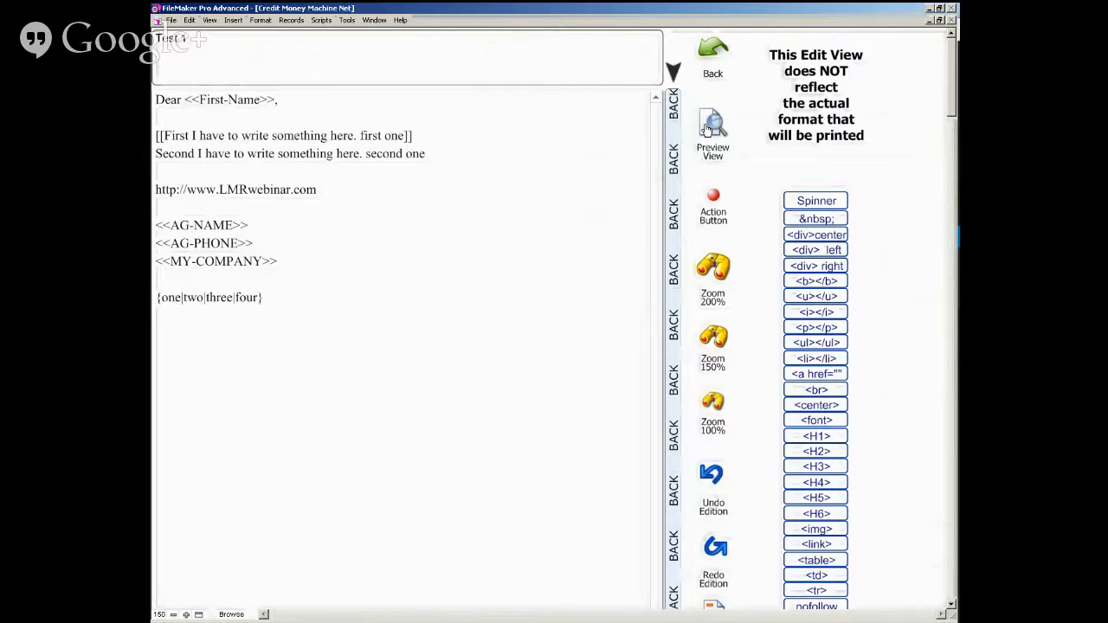
click(707, 128)
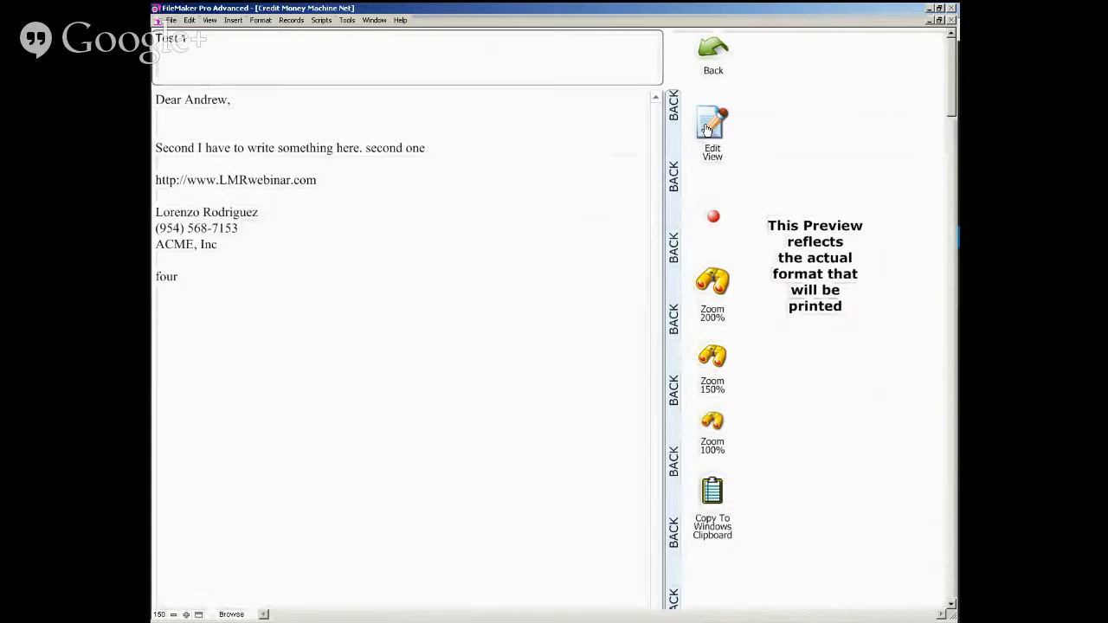
click(707, 128)
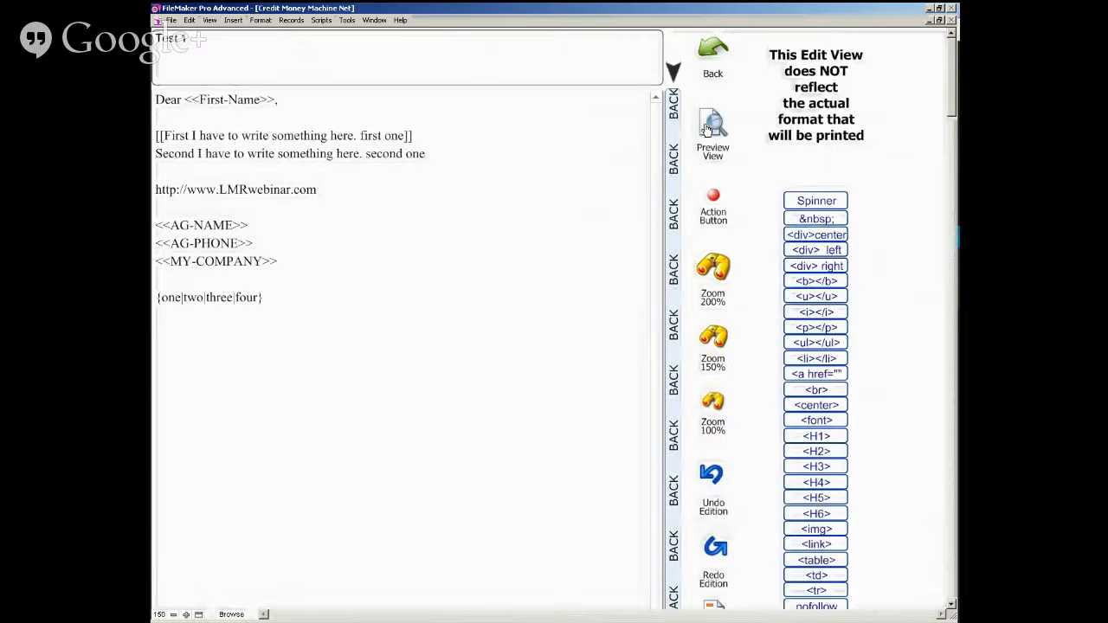
click(707, 128)
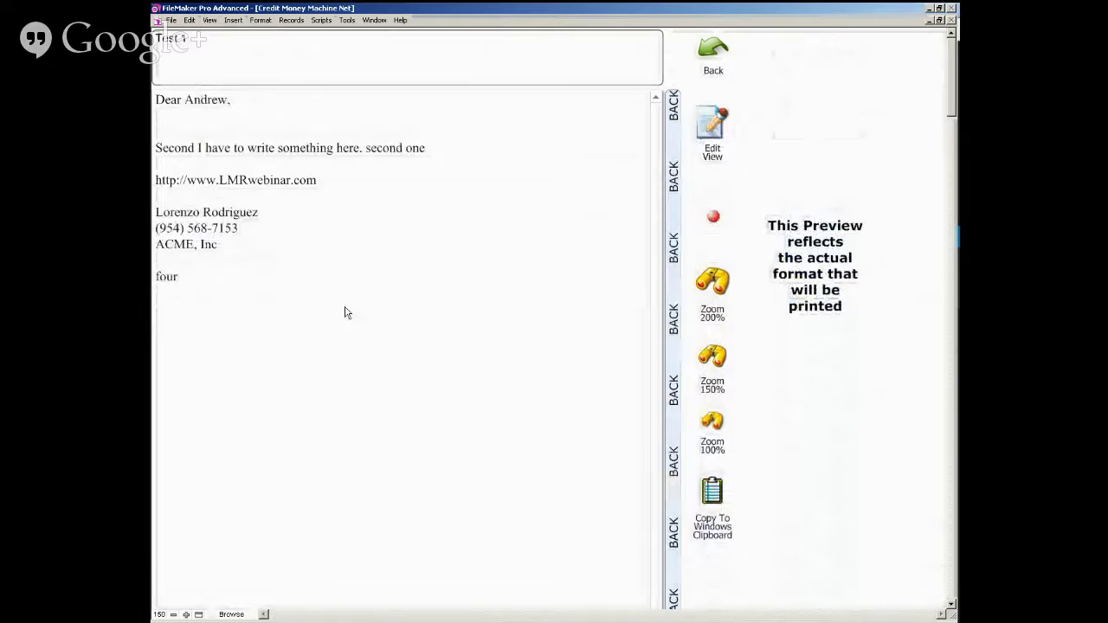
click(723, 136)
click(716, 136)
click(673, 156)
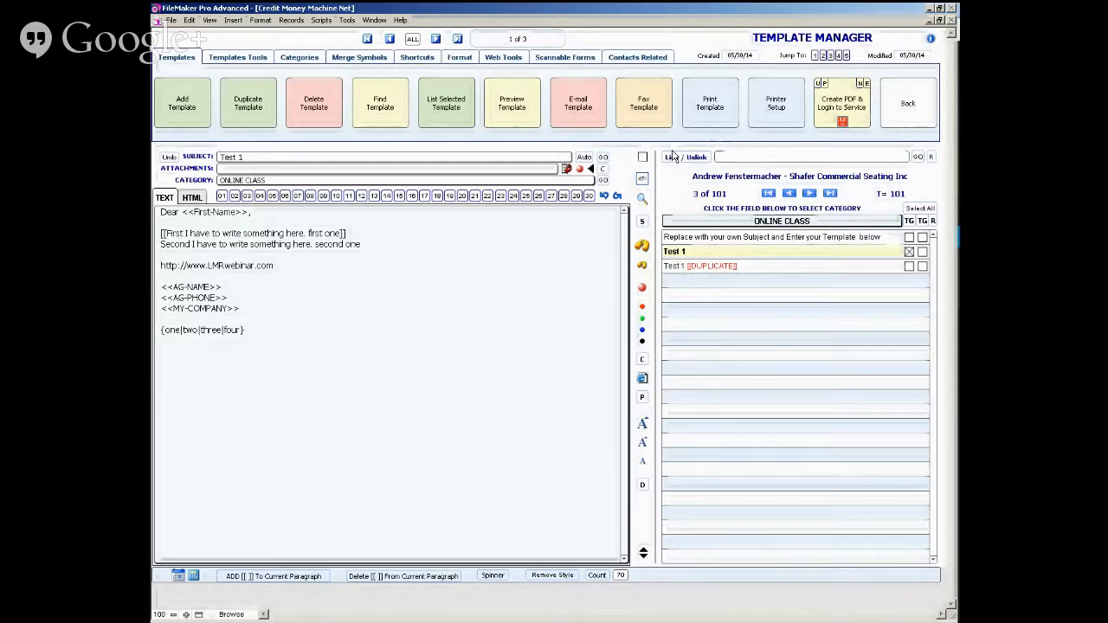
- Add the word "imagine" below the {one|two|three|four} spinner and open the spinner's synonym list for it
click(275, 327)
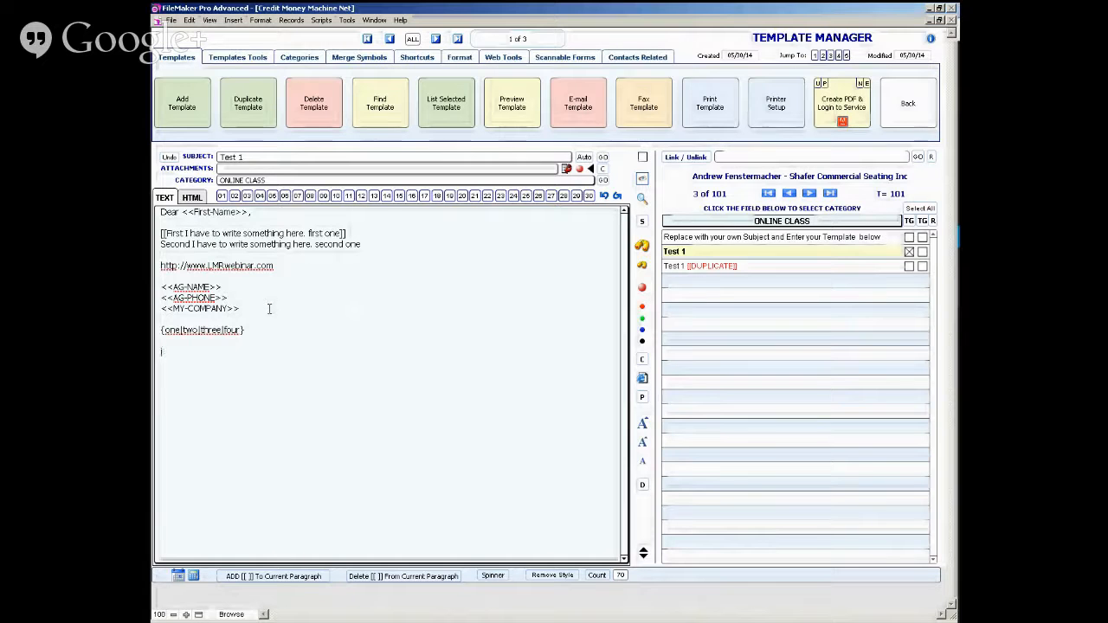
text(imagine)
triple_click(178, 351)
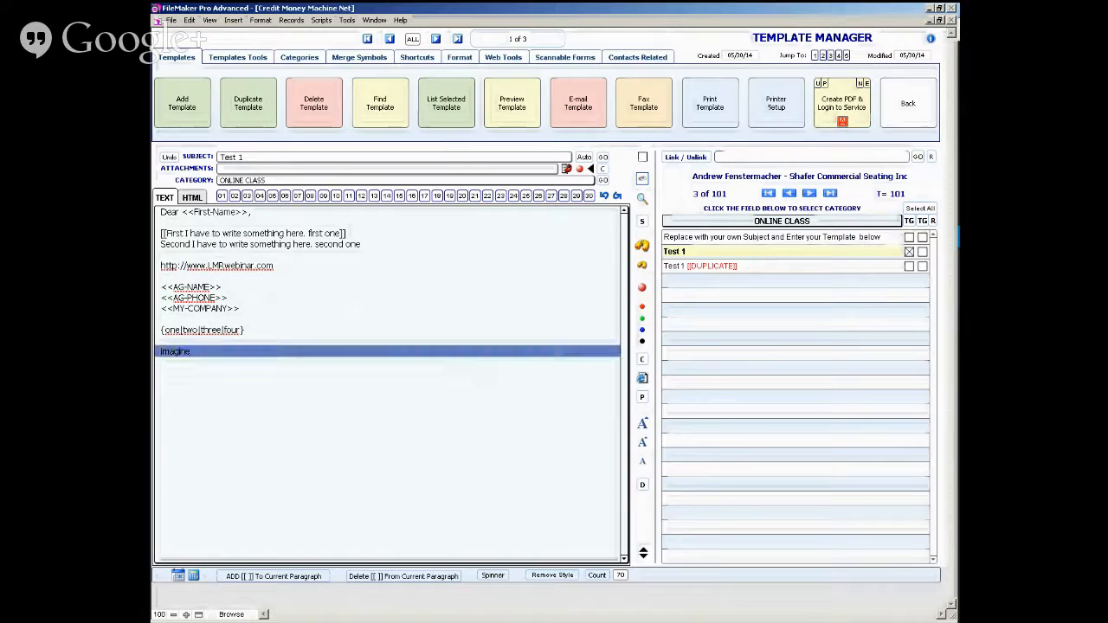
click(205, 361)
click(161, 350)
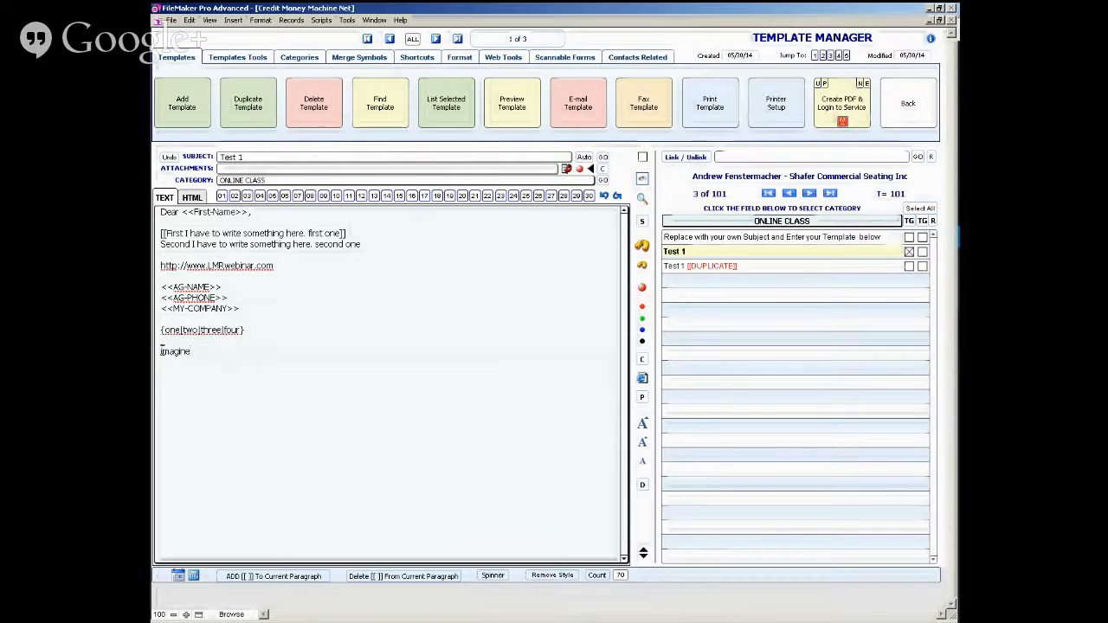
drag(161, 352, 191, 351)
click(498, 579)
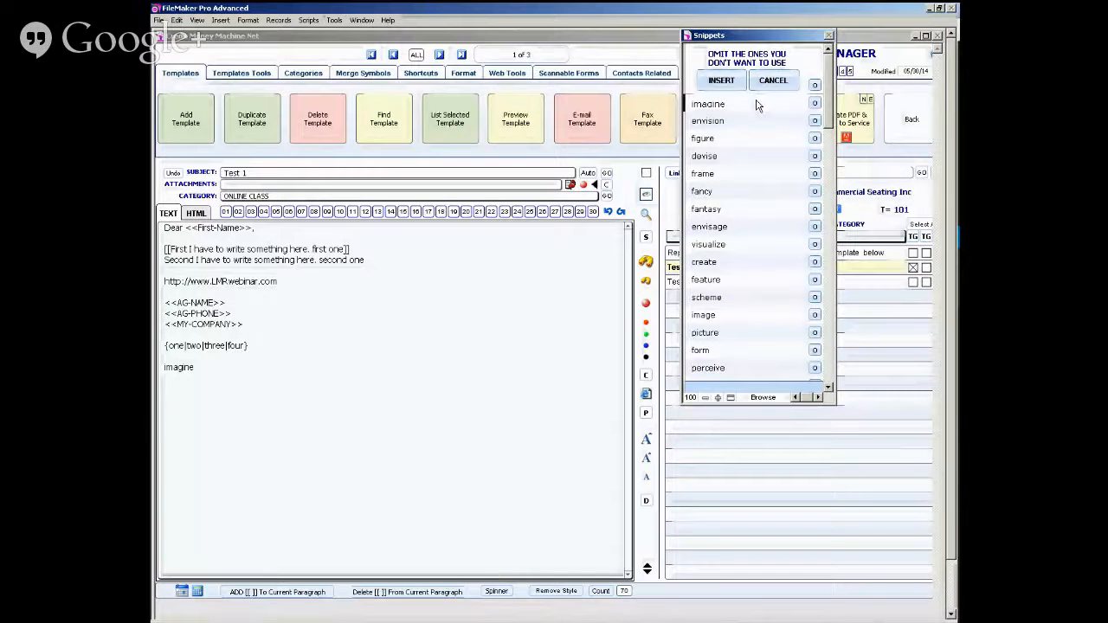
- Omit every suggested synonym from the list except imagine, envision, fancy and visualize
click(814, 139)
click(815, 140)
click(814, 139)
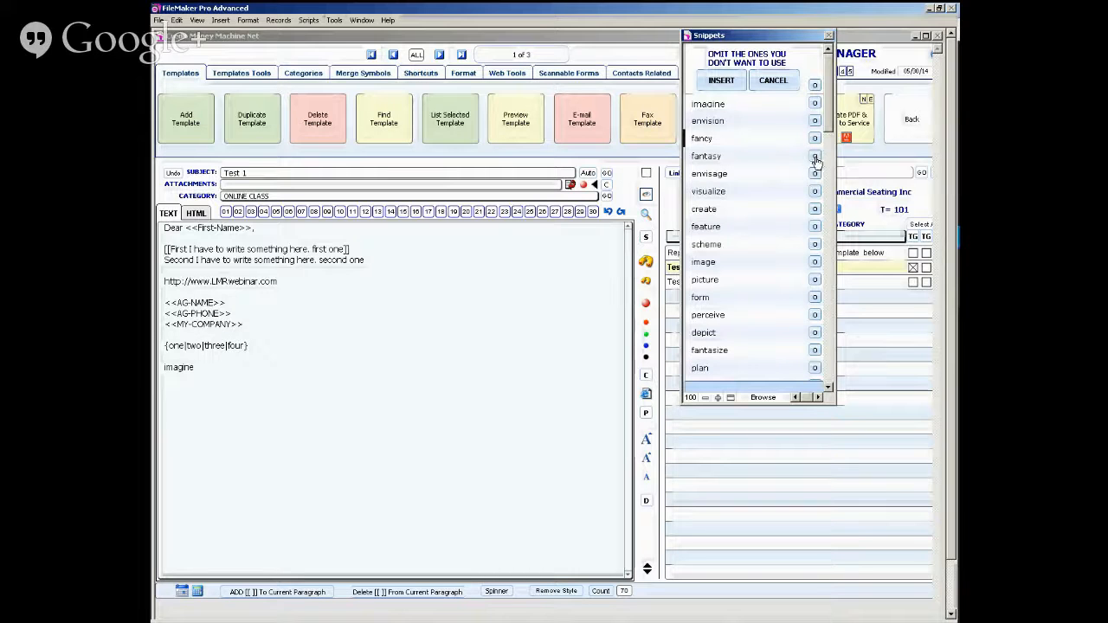
click(815, 156)
click(815, 156)
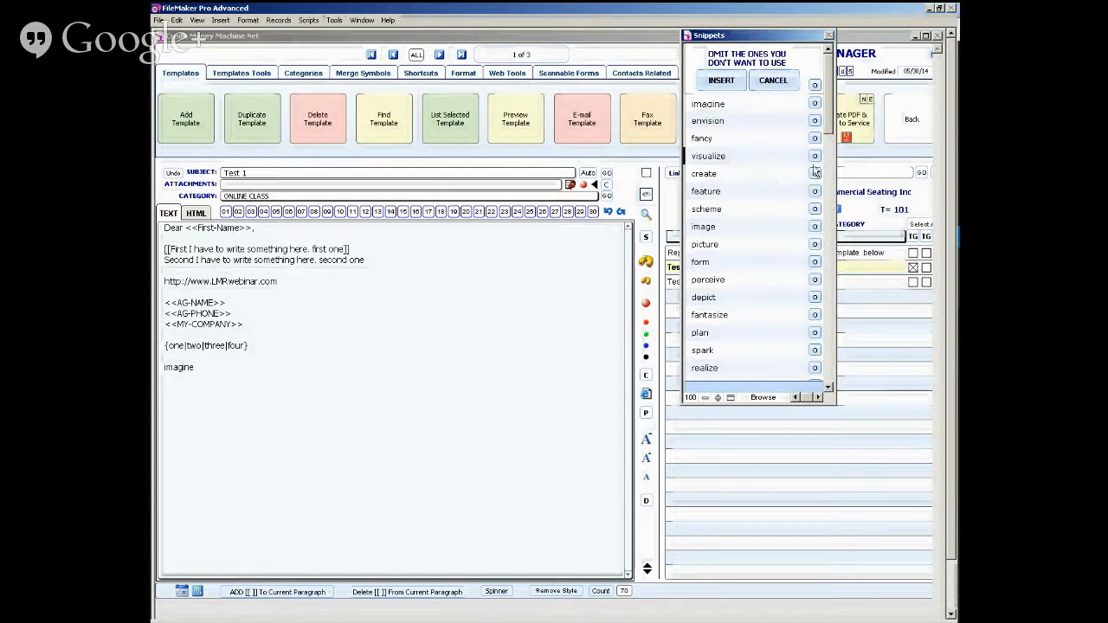
click(814, 173)
click(814, 173)
click(814, 173)
click(814, 174)
click(814, 175)
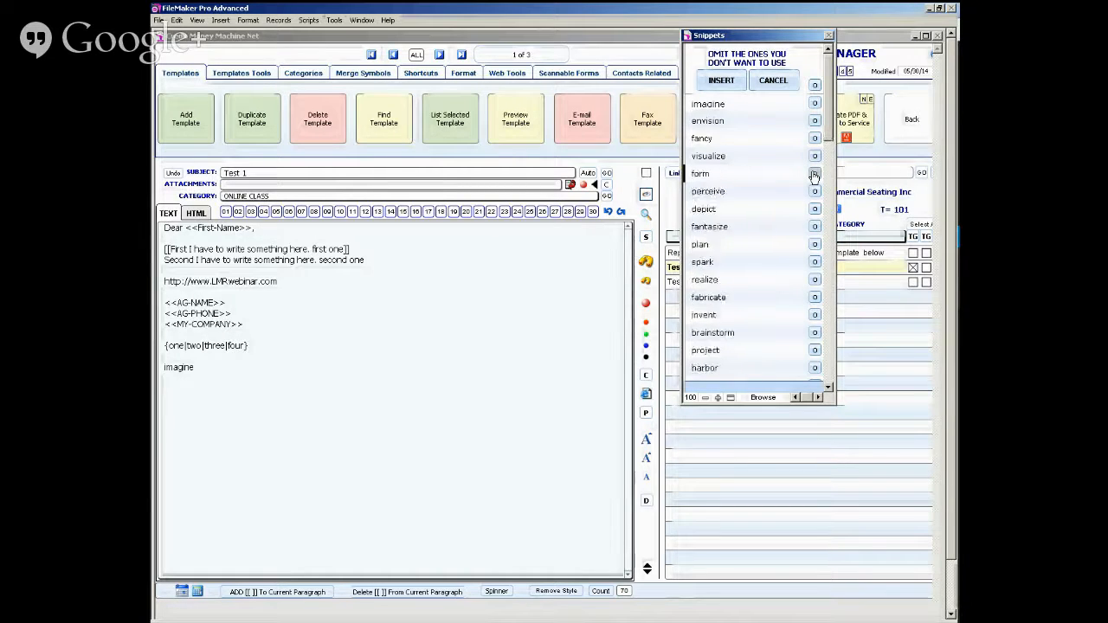
click(815, 174)
click(815, 173)
click(814, 174)
click(815, 173)
click(815, 173)
click(814, 173)
click(815, 173)
click(814, 173)
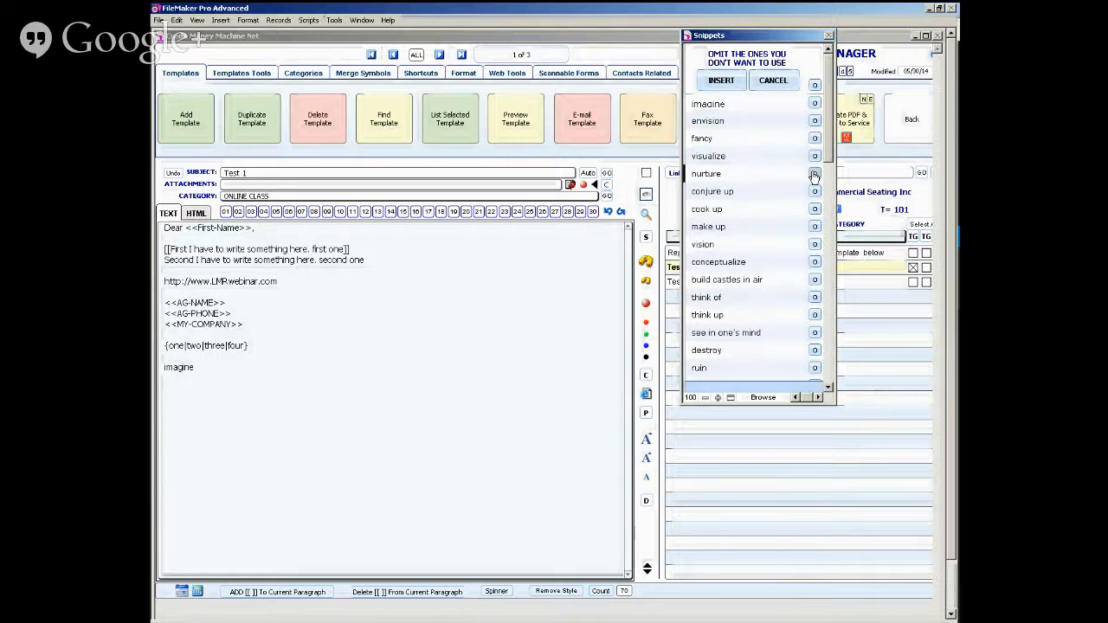
click(815, 173)
click(814, 173)
click(815, 174)
click(814, 173)
click(814, 173)
click(814, 173)
click(814, 173)
click(814, 173)
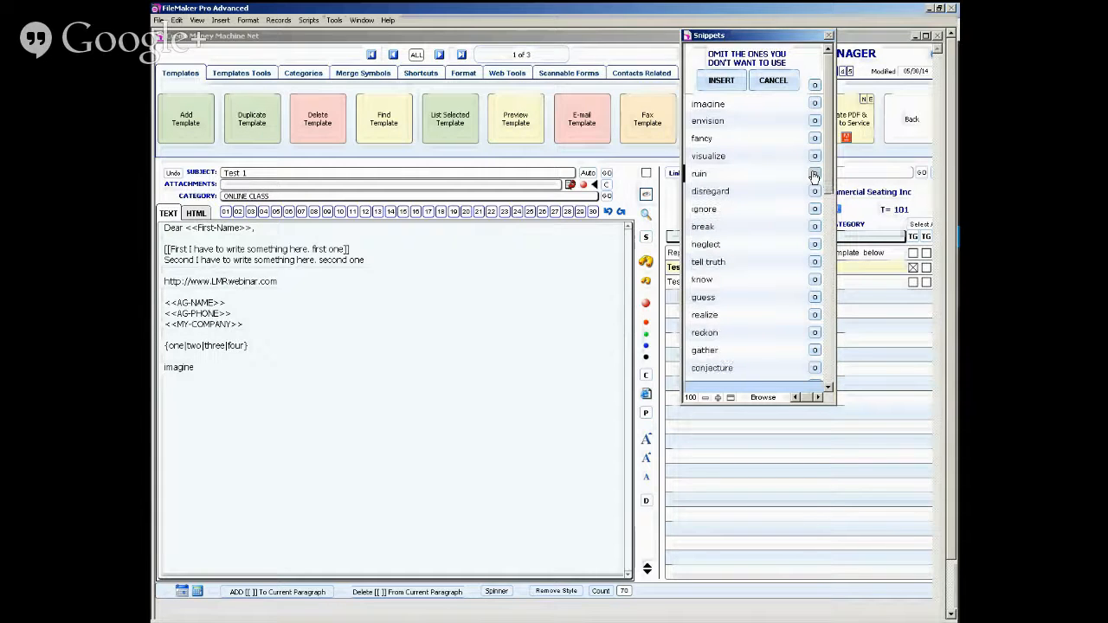
click(815, 173)
click(814, 173)
click(814, 173)
click(814, 173)
click(814, 173)
click(814, 173)
click(815, 173)
click(814, 173)
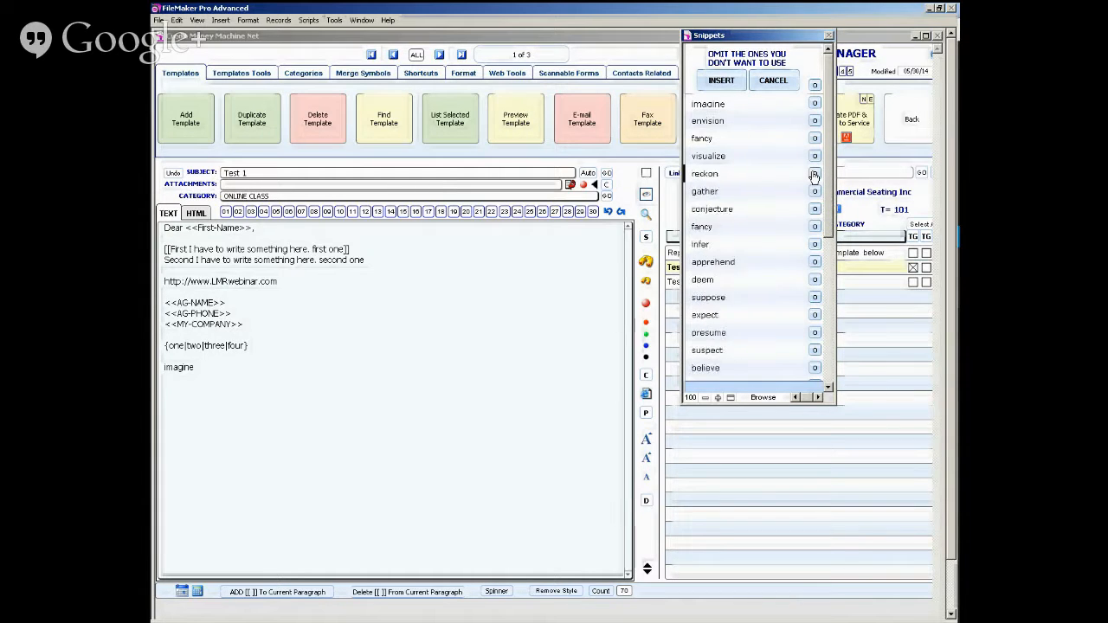
click(814, 174)
click(814, 173)
click(815, 173)
click(815, 173)
click(815, 173)
click(814, 173)
click(814, 173)
click(814, 173)
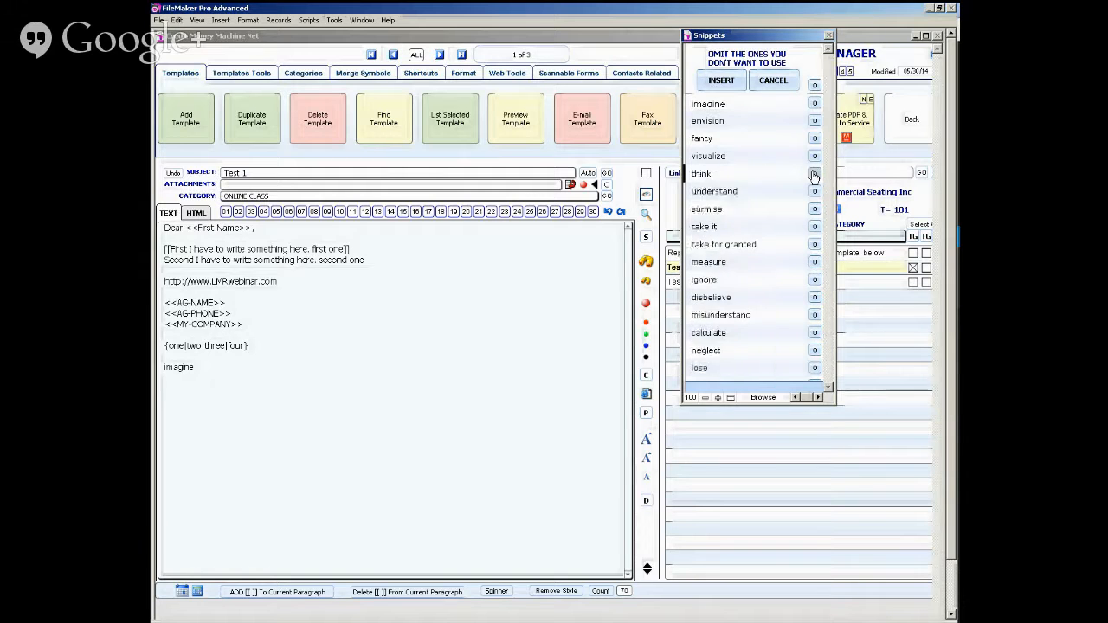
click(815, 173)
click(814, 173)
click(814, 173)
click(814, 173)
click(815, 174)
click(815, 173)
click(815, 173)
click(814, 173)
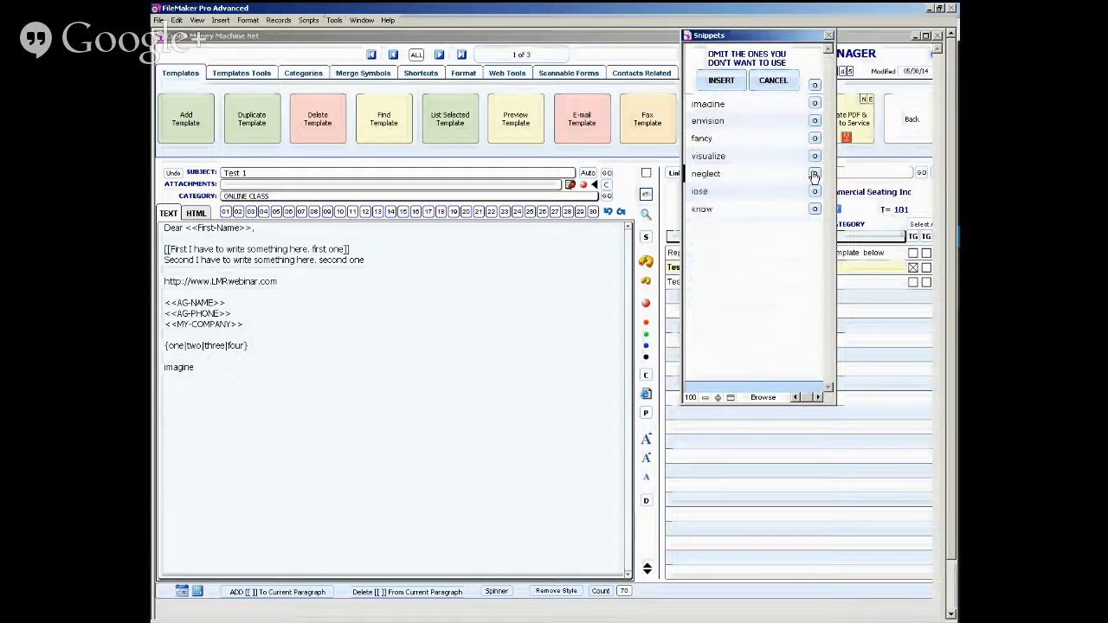
click(814, 173)
click(814, 173)
click(815, 174)
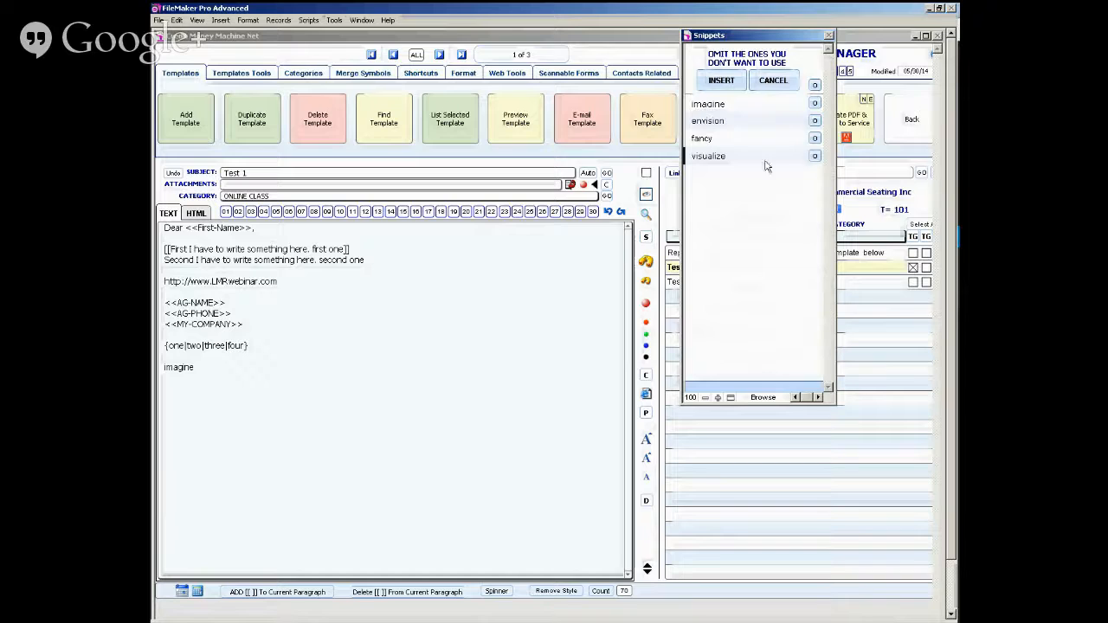
- Insert the synonym spinner with visualize reworded as "to visualize", and give the inserted spinner a uniform text size
click(737, 155)
text(to)
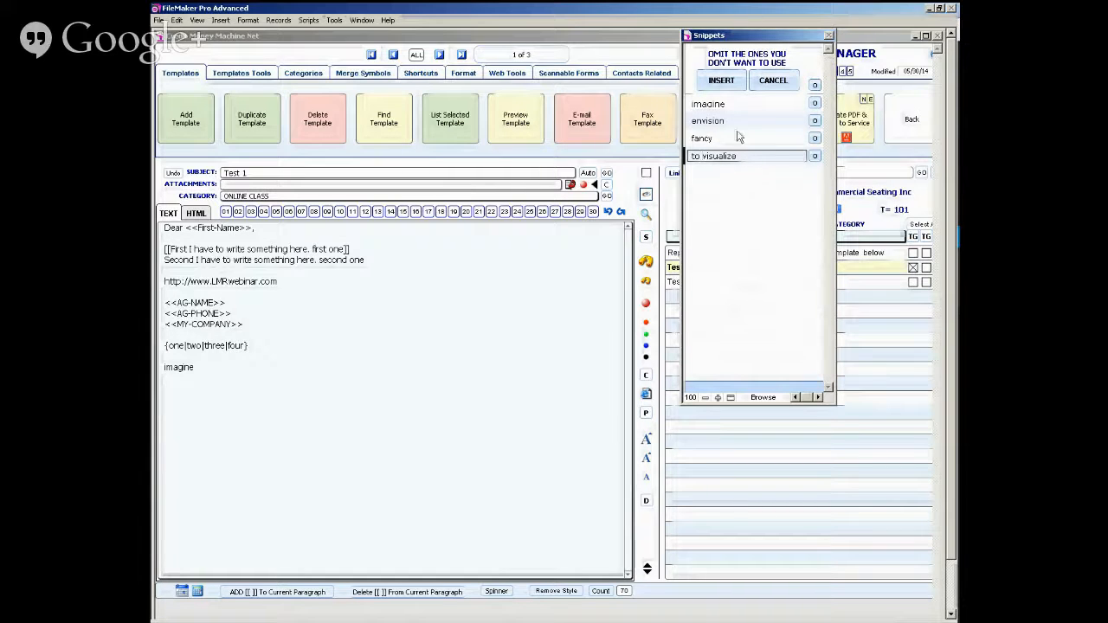
click(721, 80)
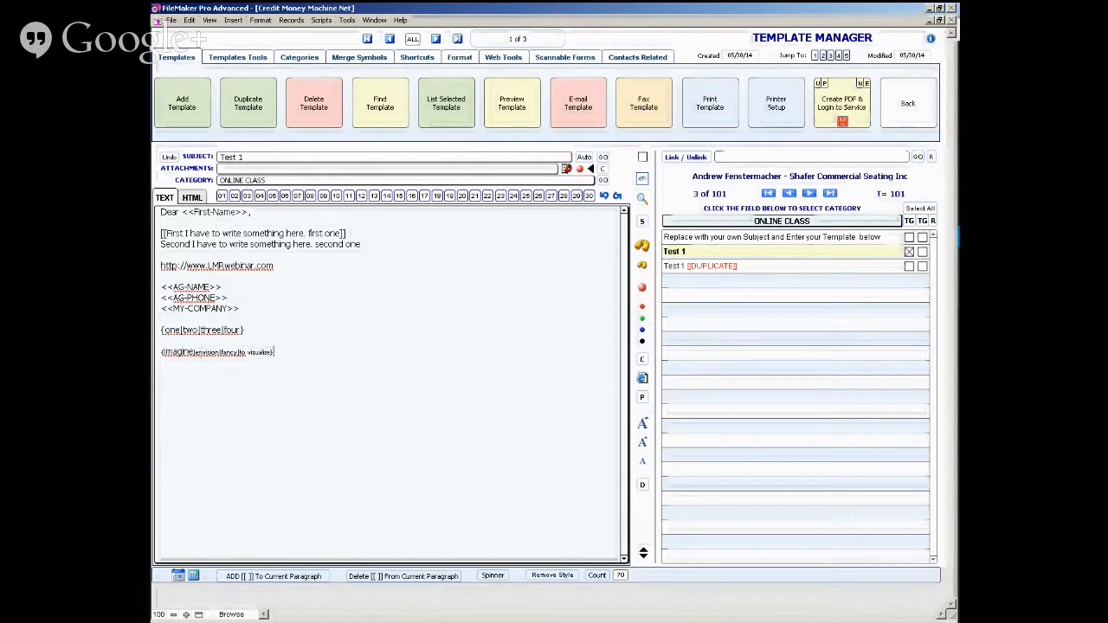
click(642, 444)
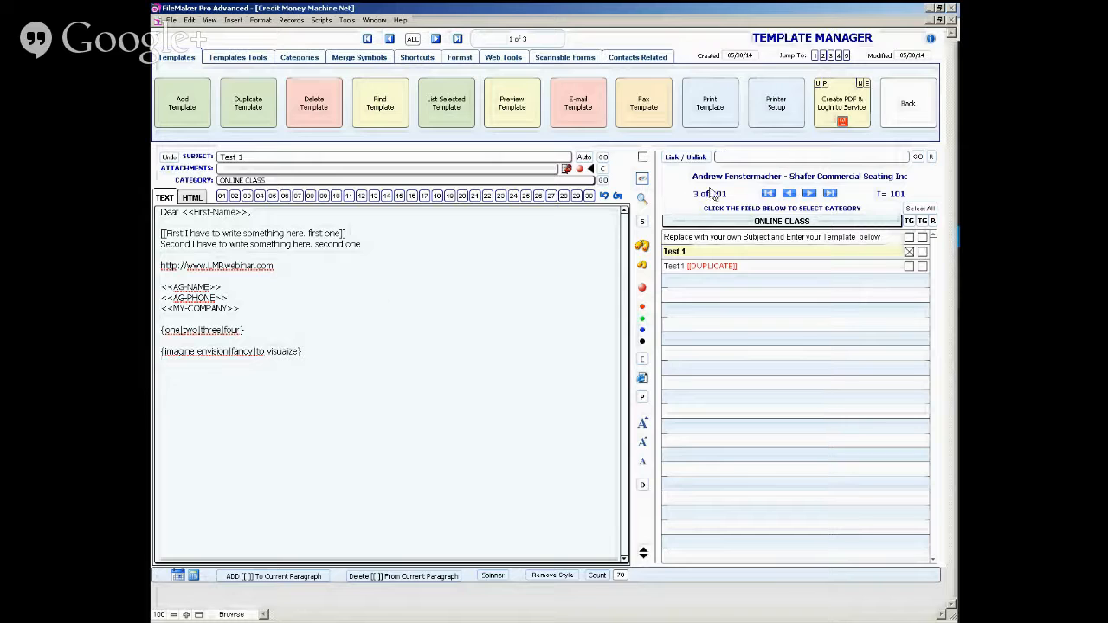
- Preview the letter, re-spin it through the edit view to check both spinners, and return to the template manager
click(642, 180)
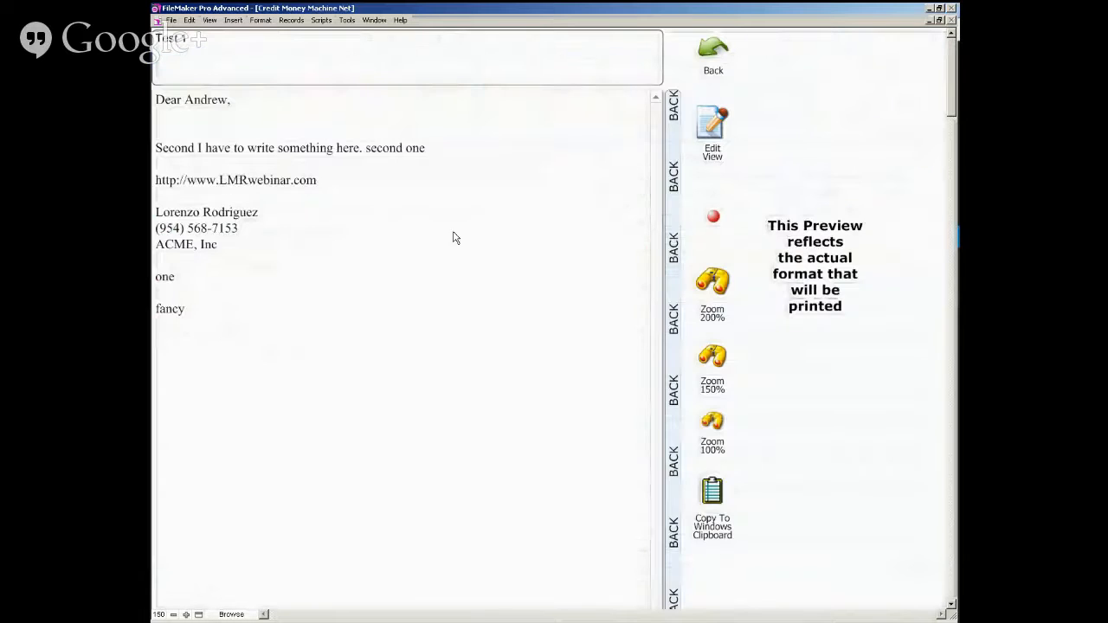
click(707, 130)
click(707, 130)
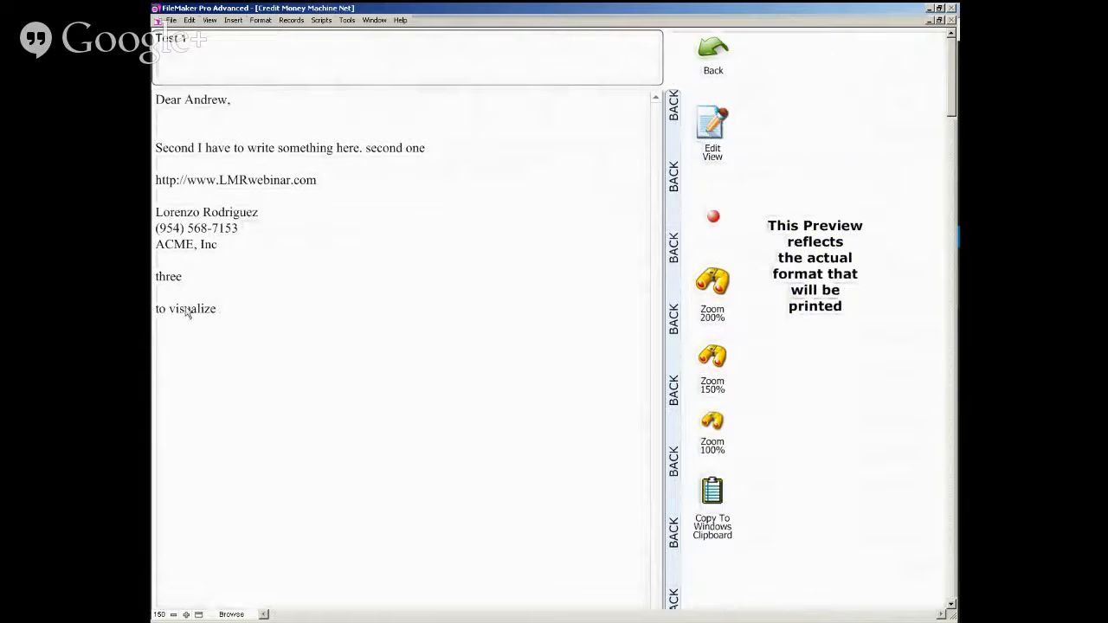
click(675, 258)
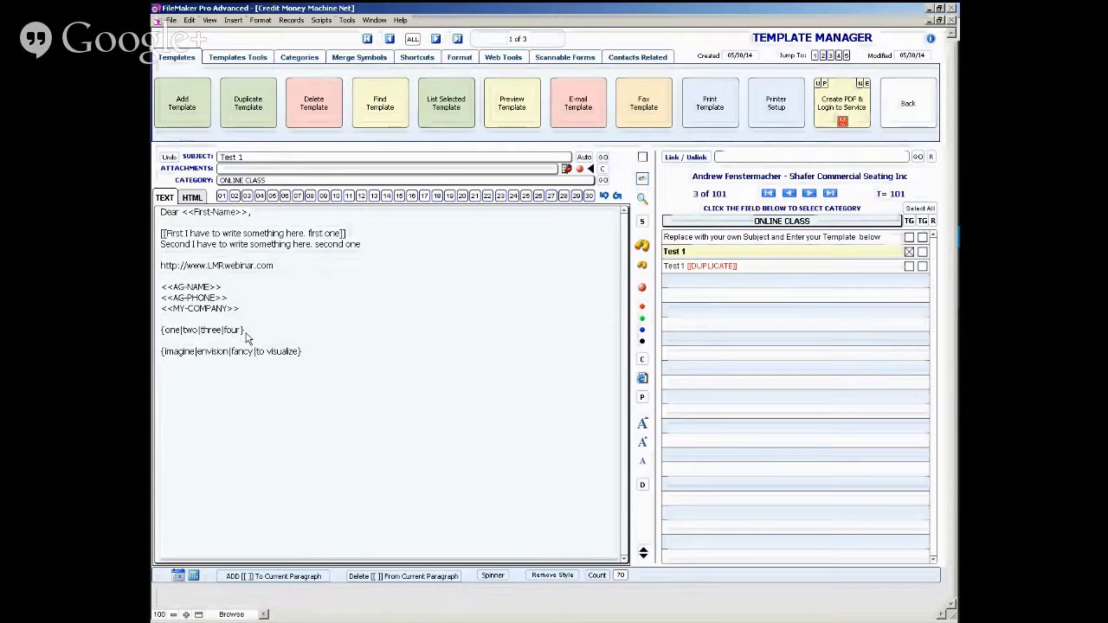
- Insert "{{I say something first then" in front of the {one|two|three|four} spinner to start a nested spinner
click(171, 332)
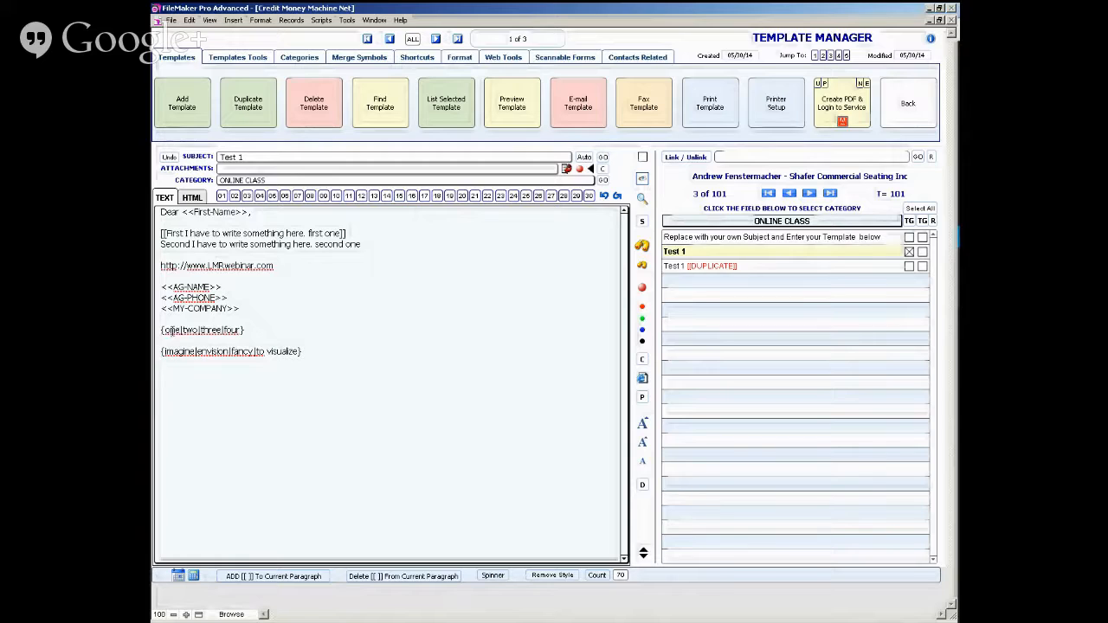
text({{)
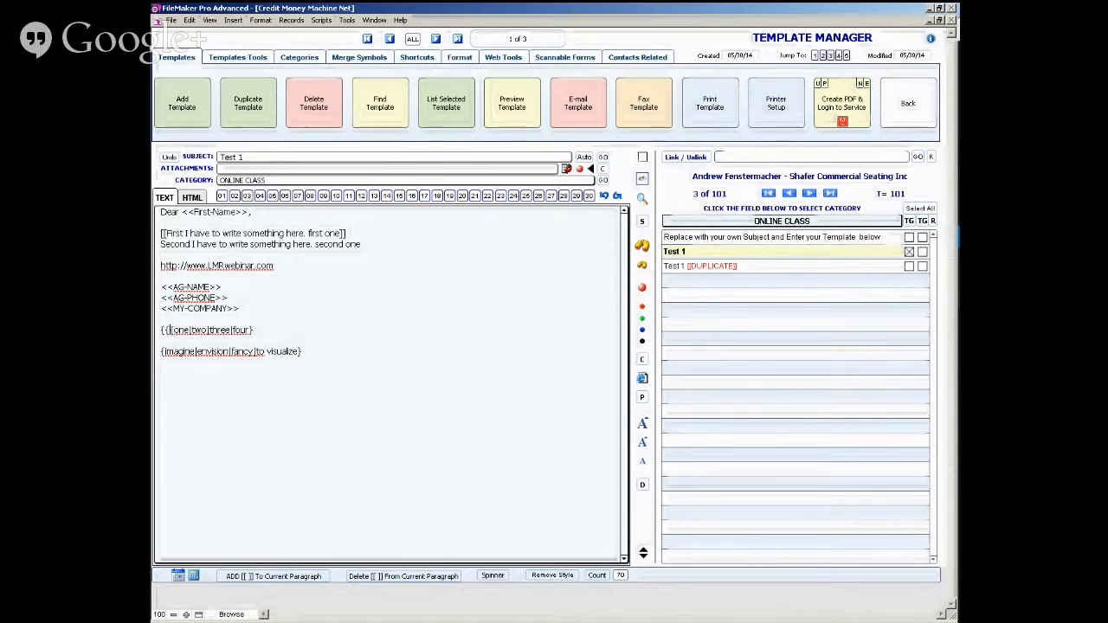
text(I )
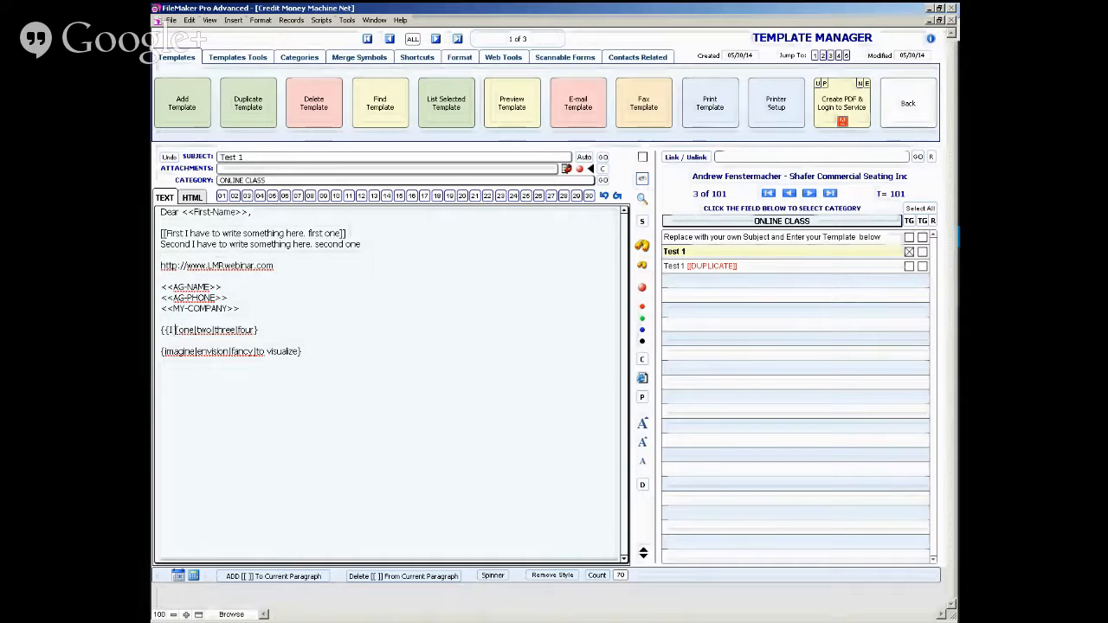
text(say some)
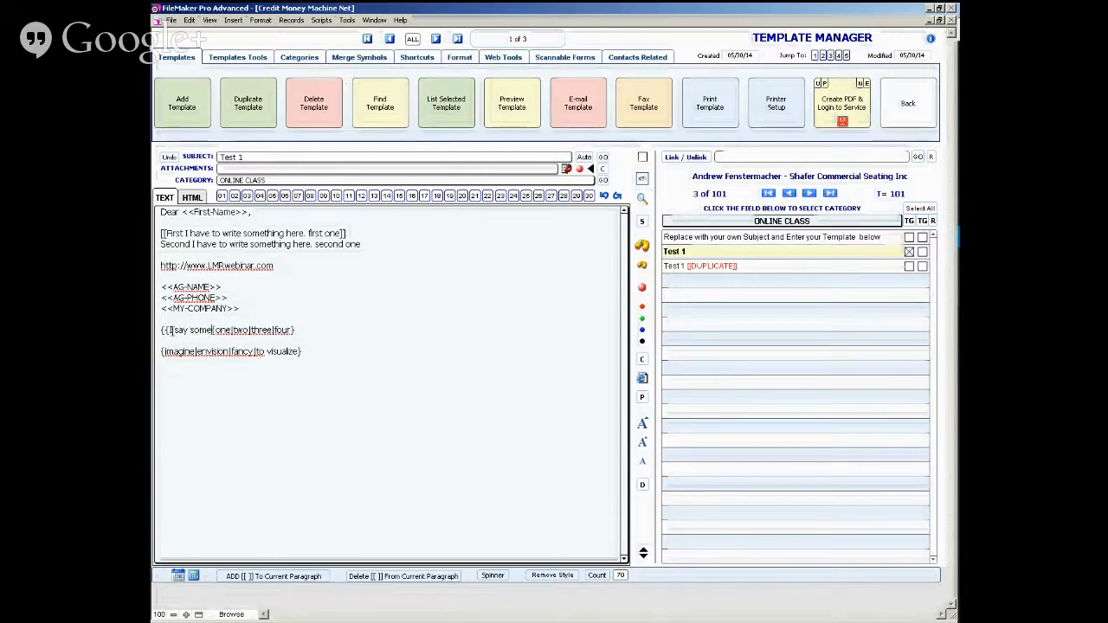
text(thing first )
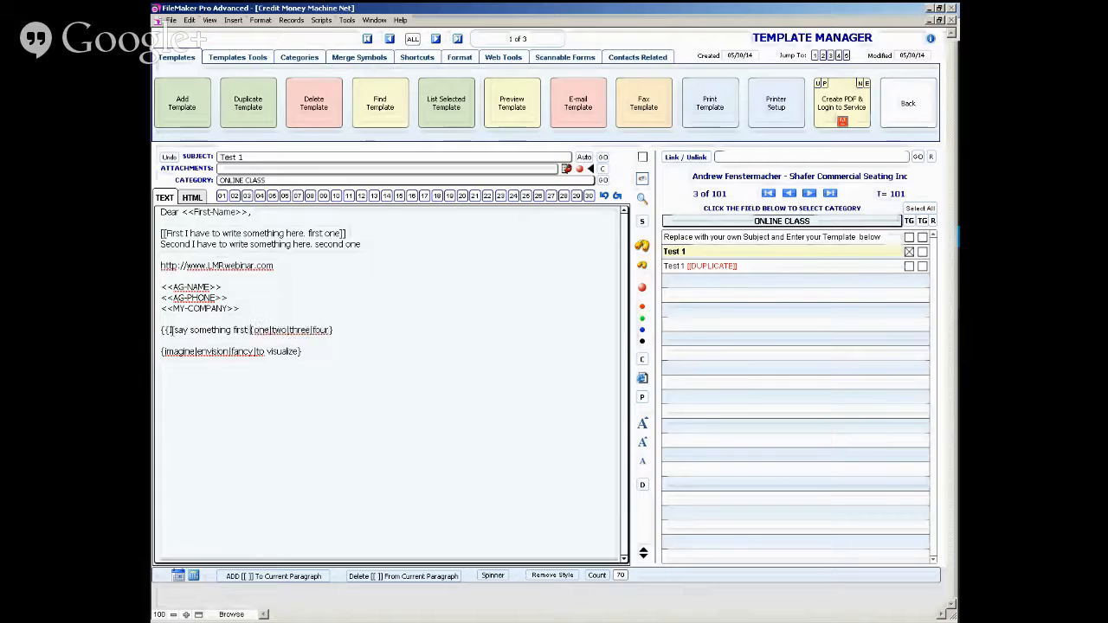
text(then)
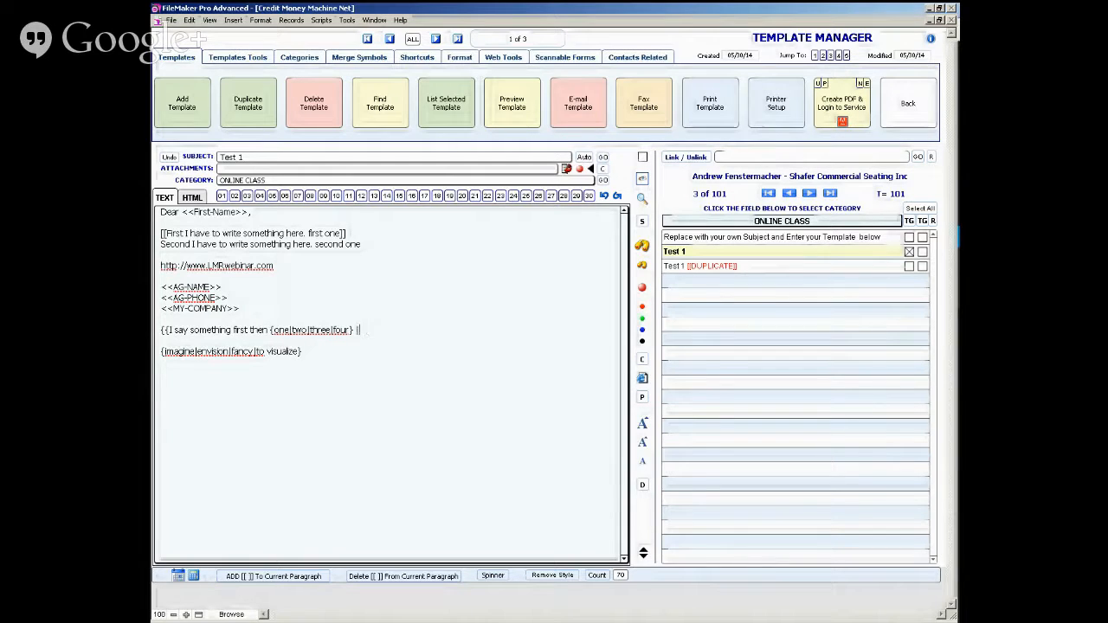
- Add "|Or something else" between the two spinners, join them on one line and close the nested spinner with "}}"
text(})
text(Or somethi)
key(Delete)
key(Delete)
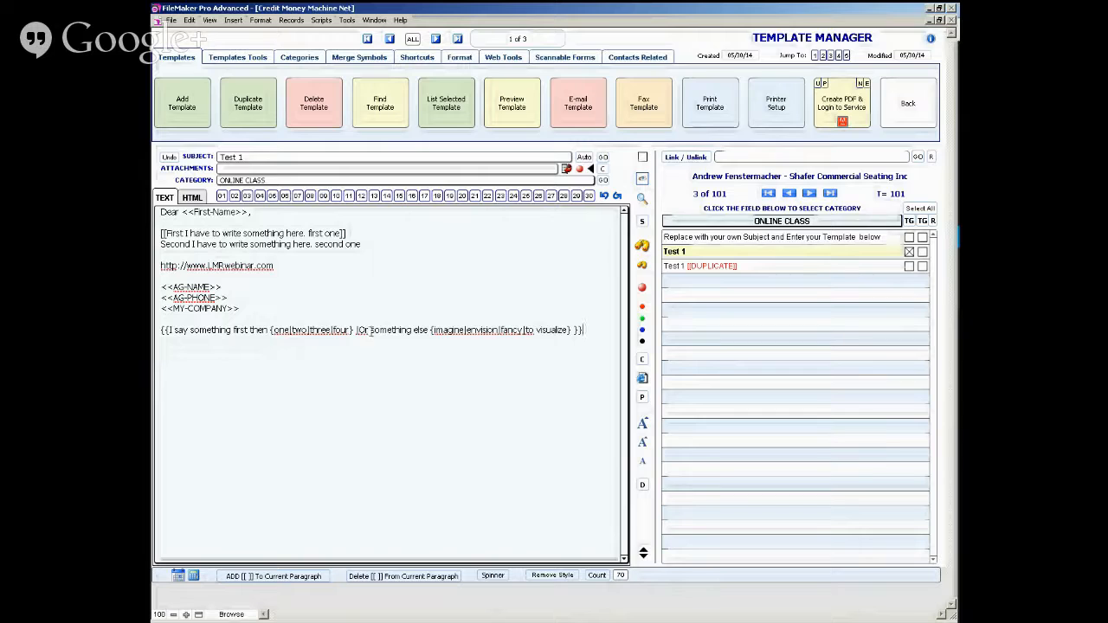
key(Left)
key(Left)
key(Left)
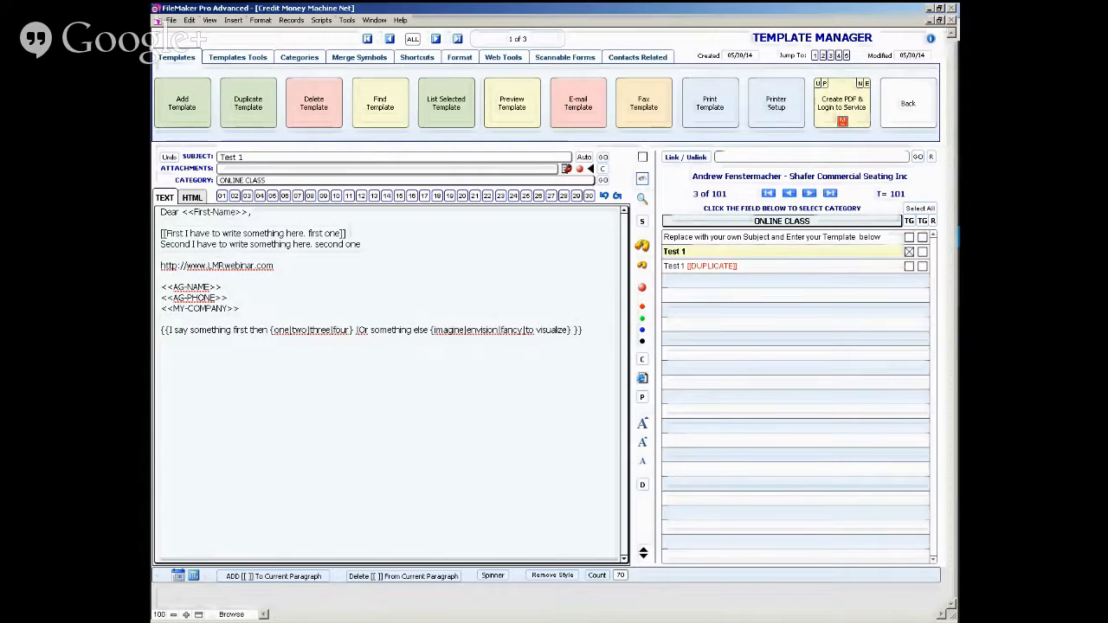
- Preview the letter repeatedly, alternating with the edit view, to examine how the nested {{ }} spinner varies the sentence
click(642, 181)
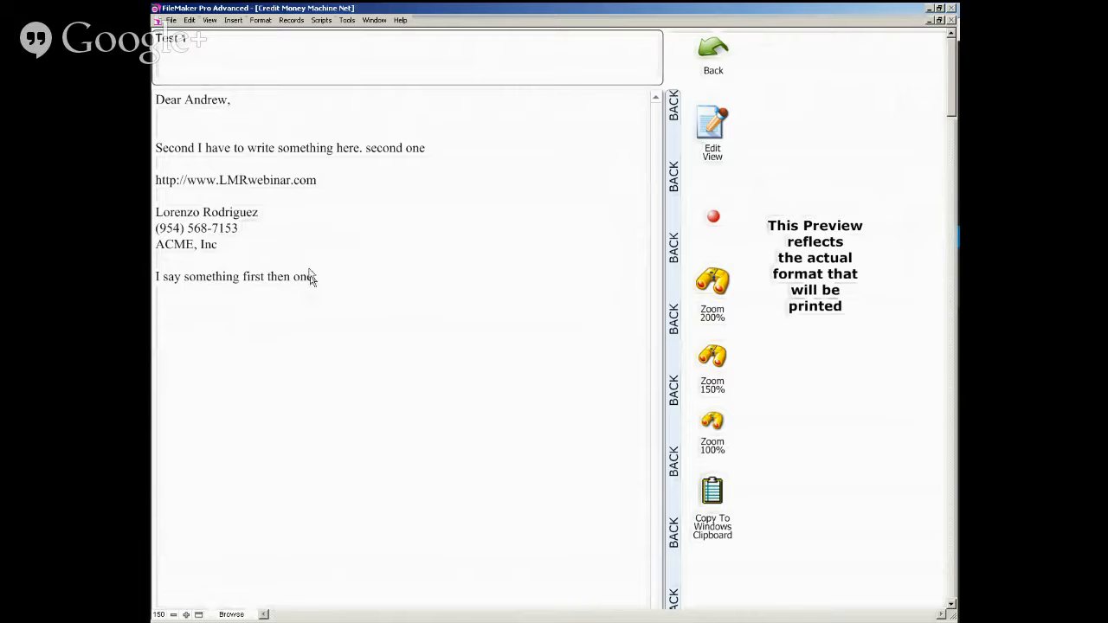
click(712, 128)
click(711, 128)
click(712, 129)
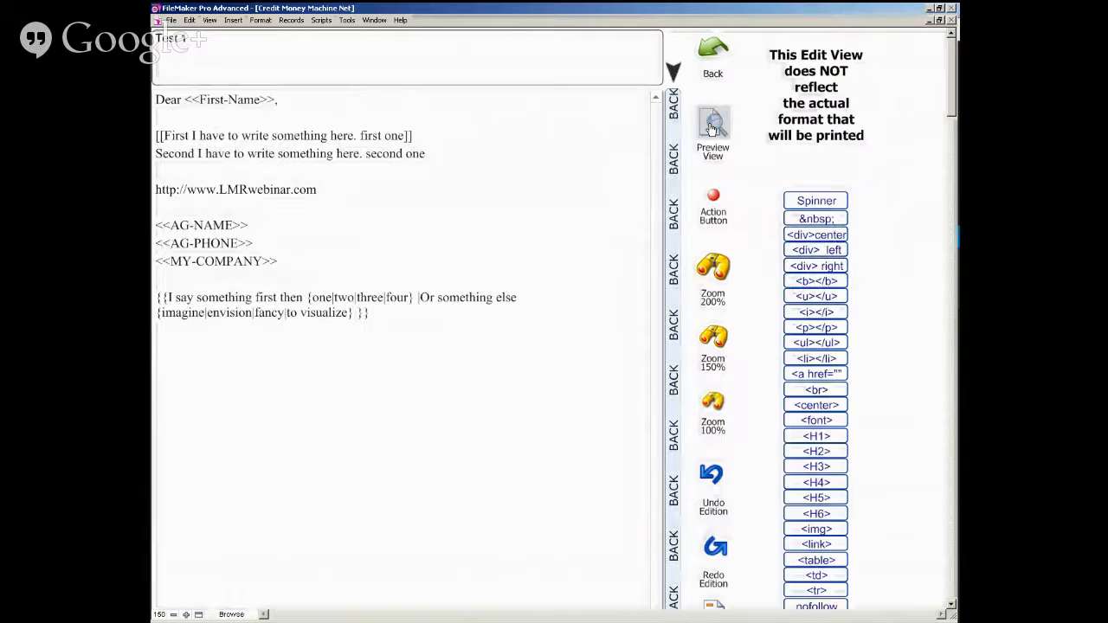
click(712, 128)
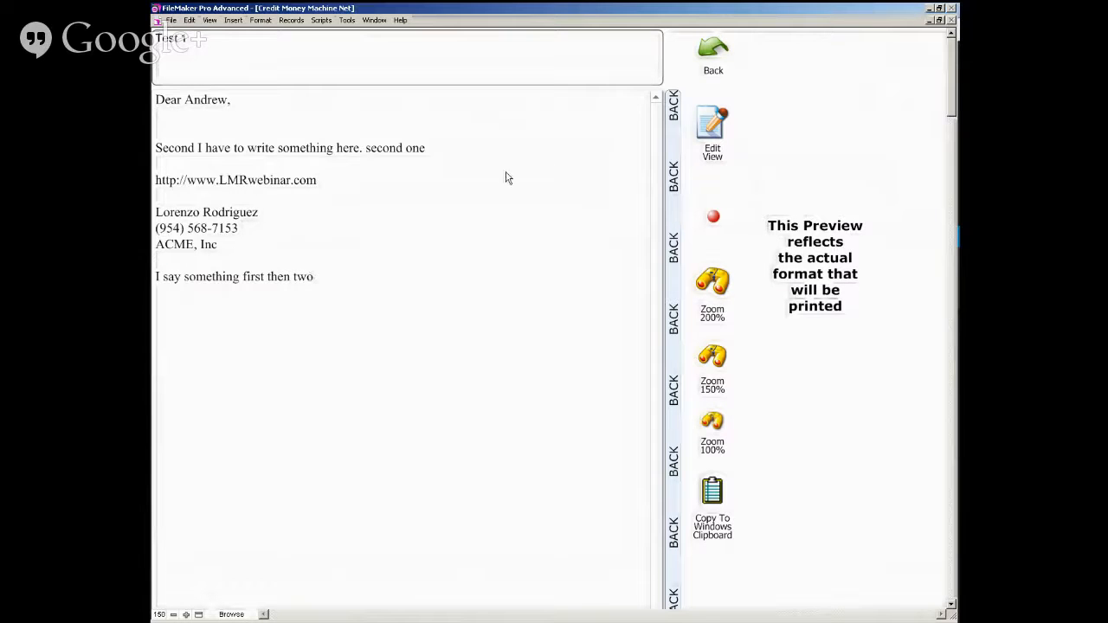
click(713, 128)
click(714, 130)
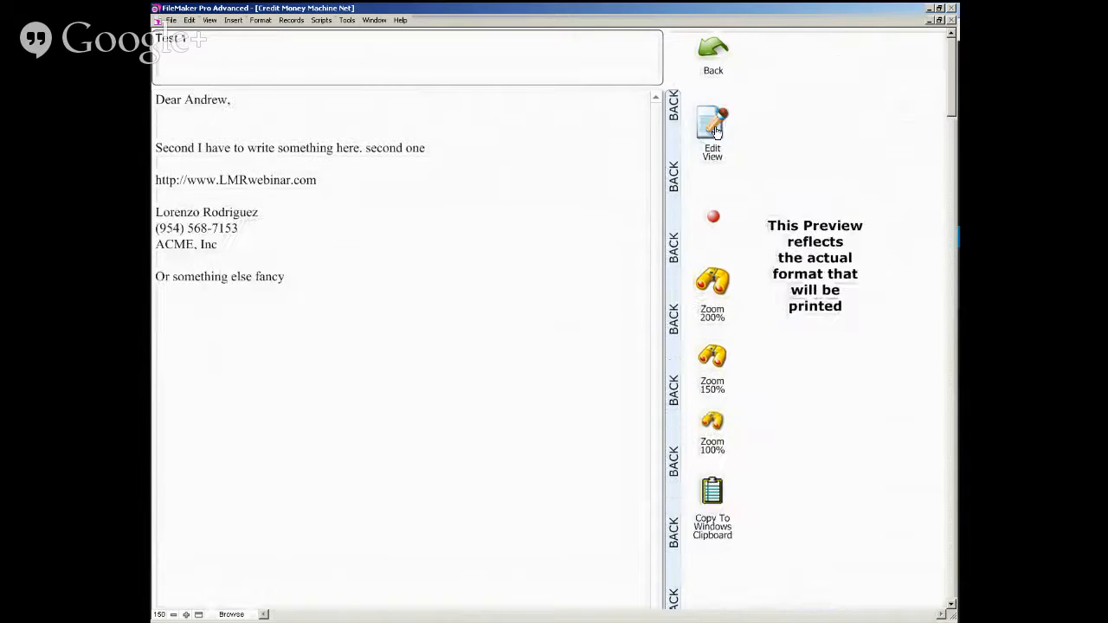
click(713, 128)
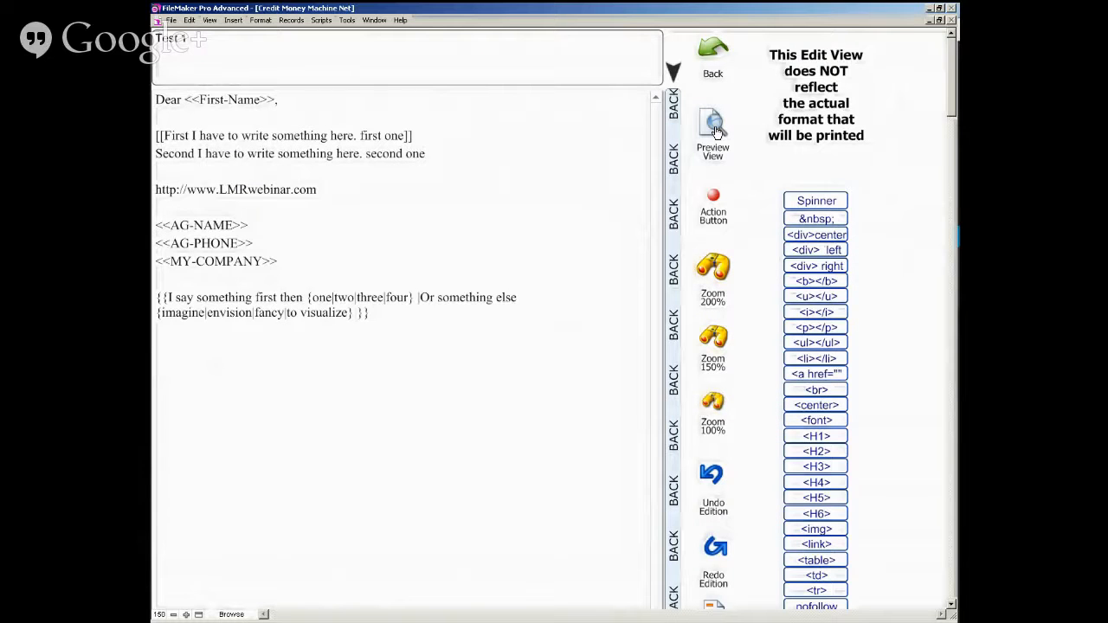
click(715, 130)
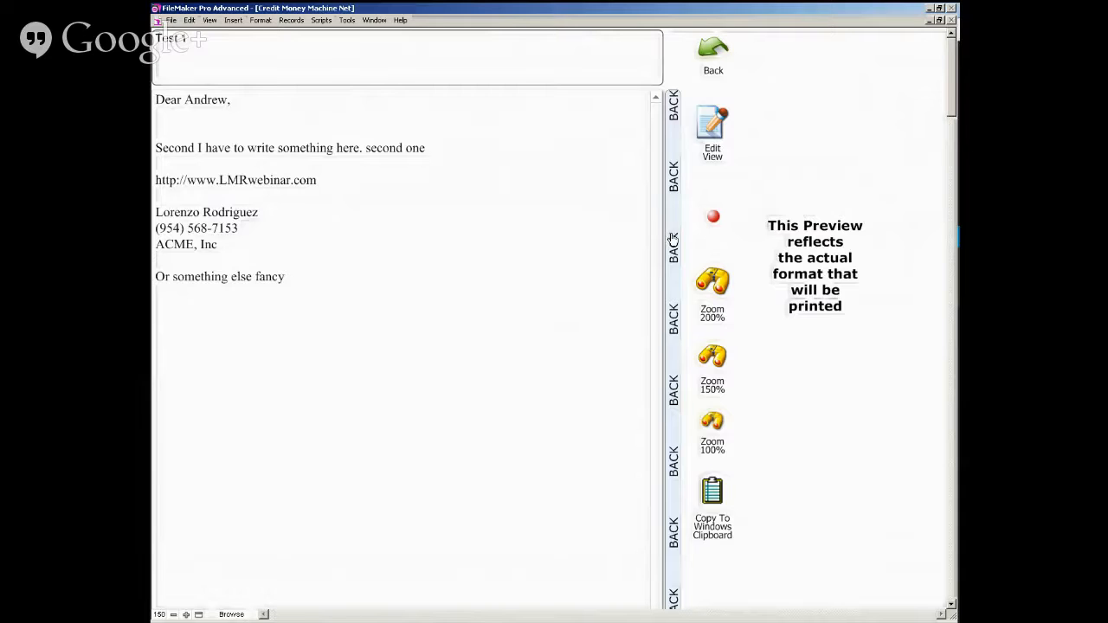
- Return to the template manager and add the [[AUTO]] tag to the Test 1 subject
click(672, 237)
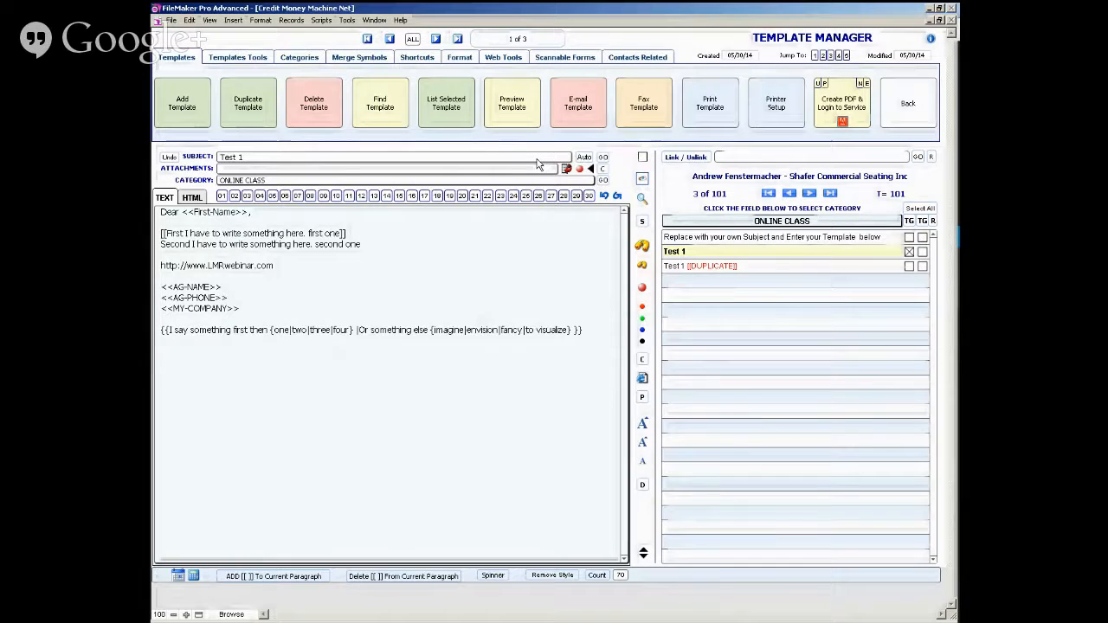
click(584, 158)
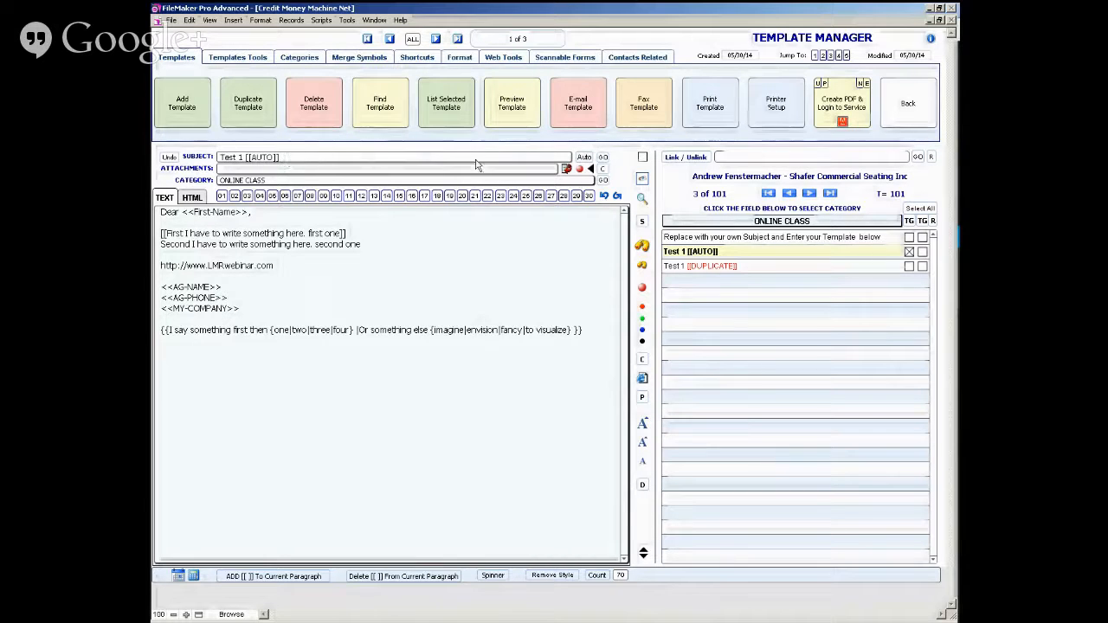
- Open the Auto-Messenger instructions in the Internet setup to read how [[AUTO]] e-mails are sent, and return to the template manager
click(907, 103)
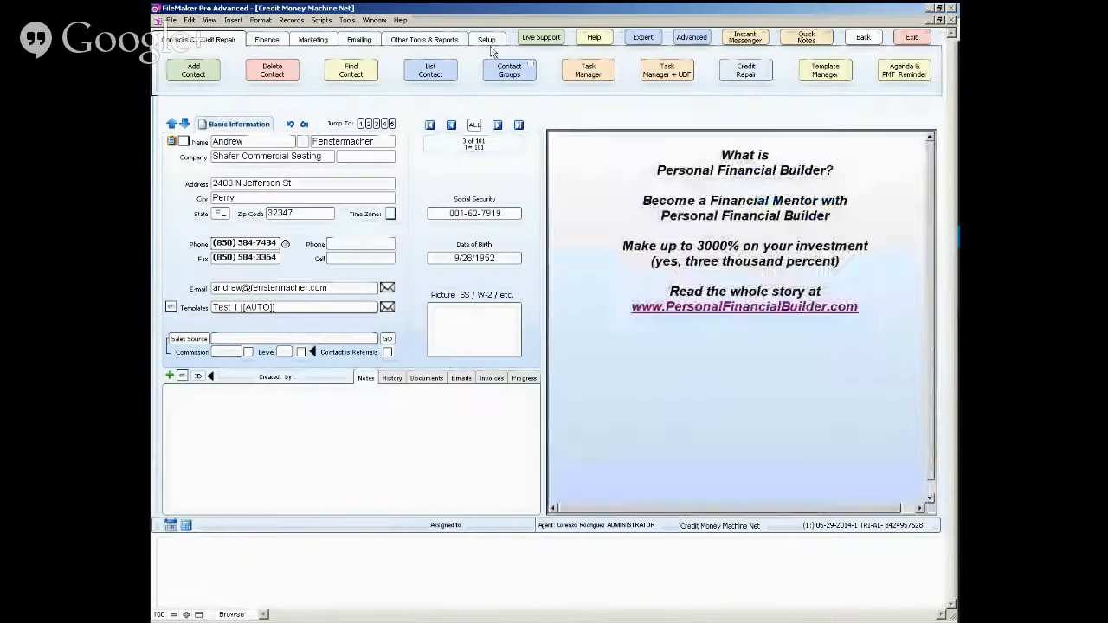
click(486, 40)
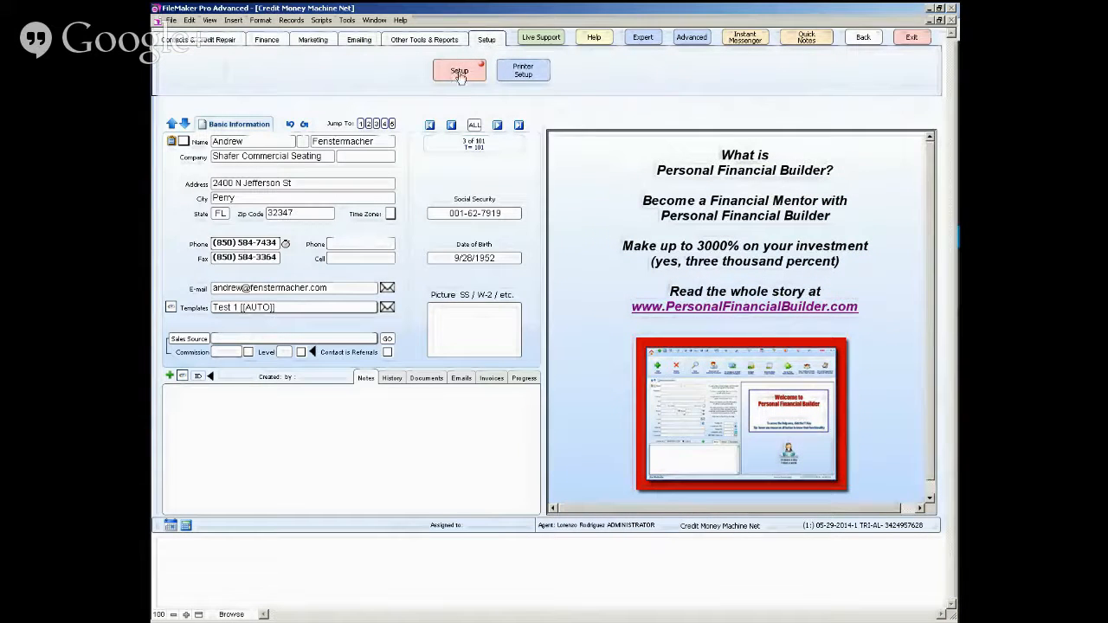
click(460, 75)
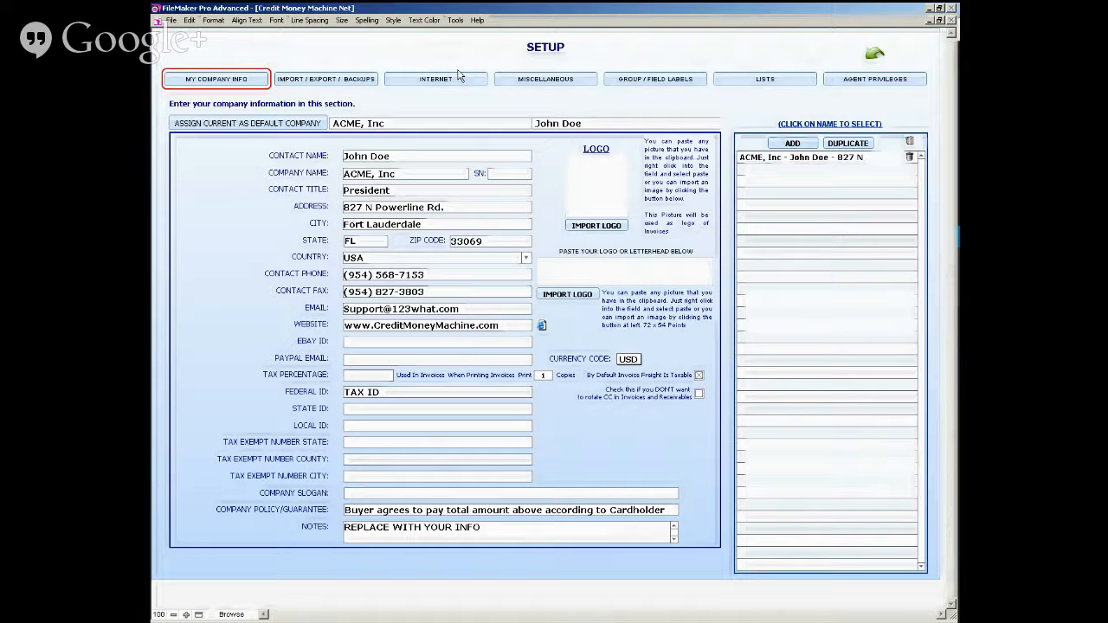
click(471, 82)
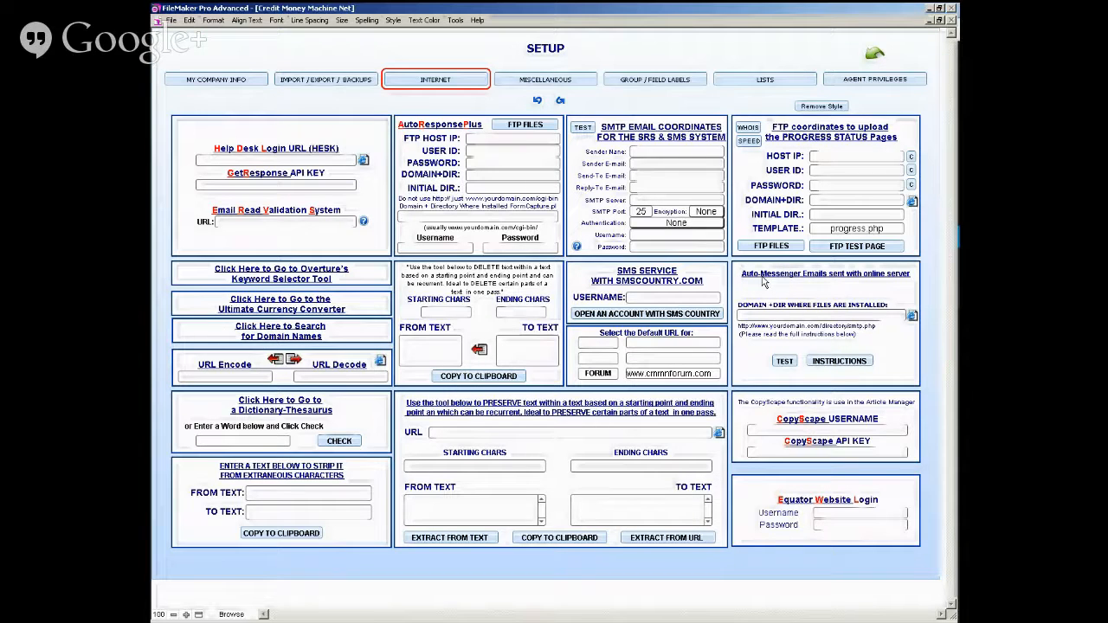
click(836, 362)
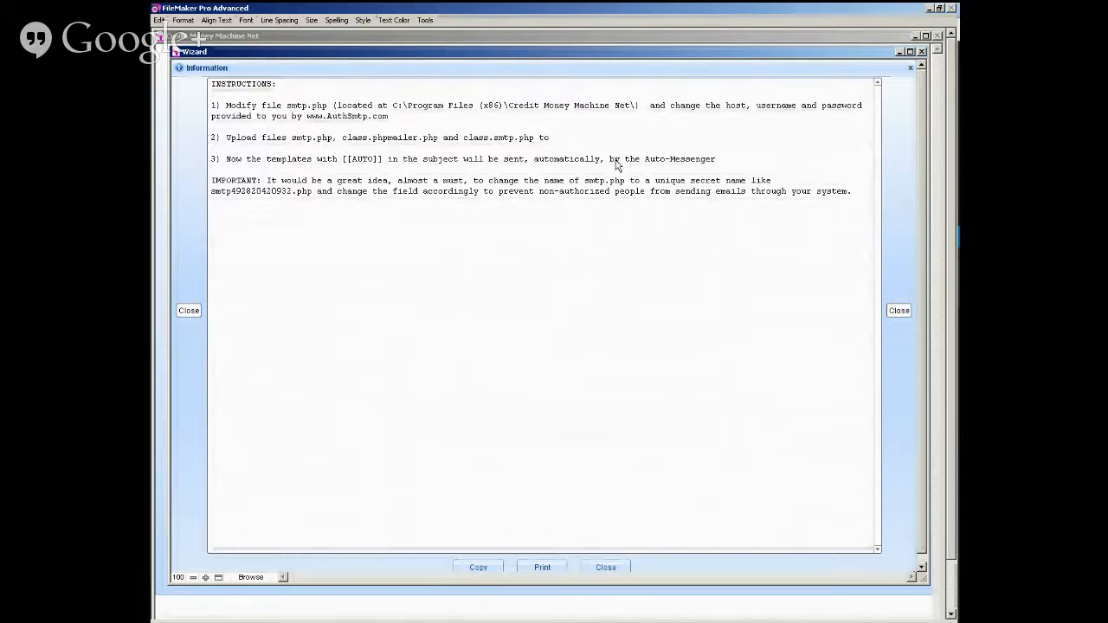
click(905, 191)
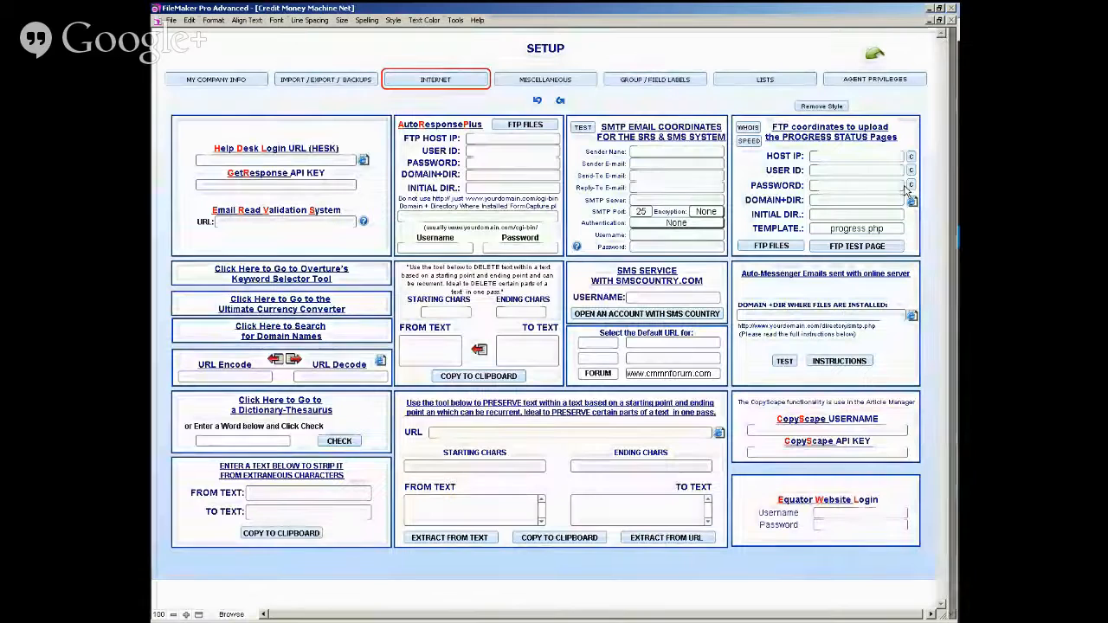
click(873, 57)
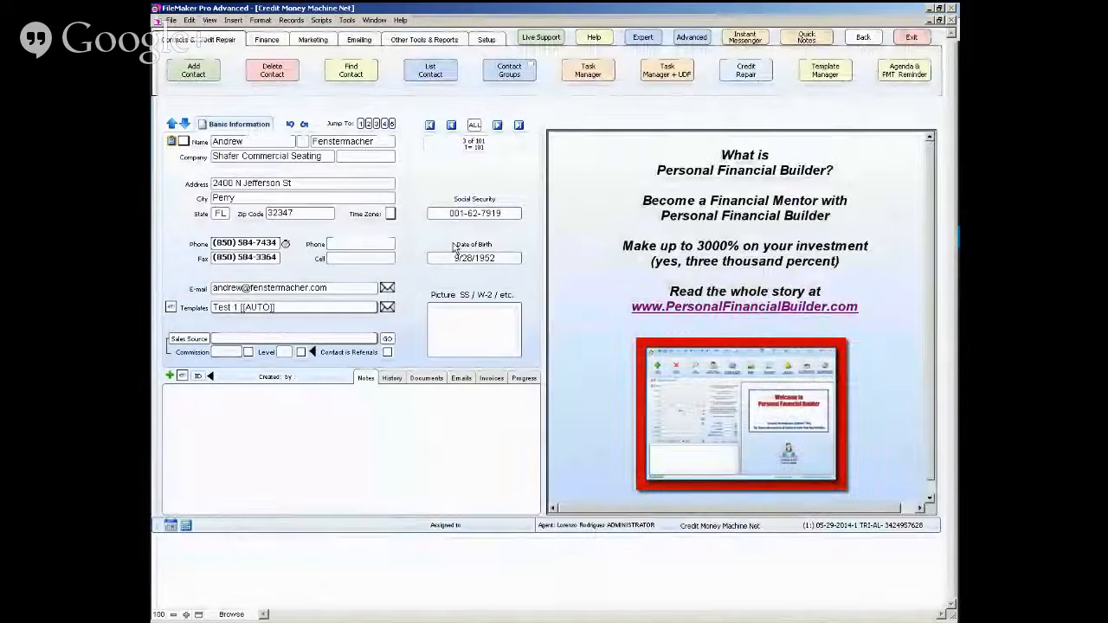
click(818, 69)
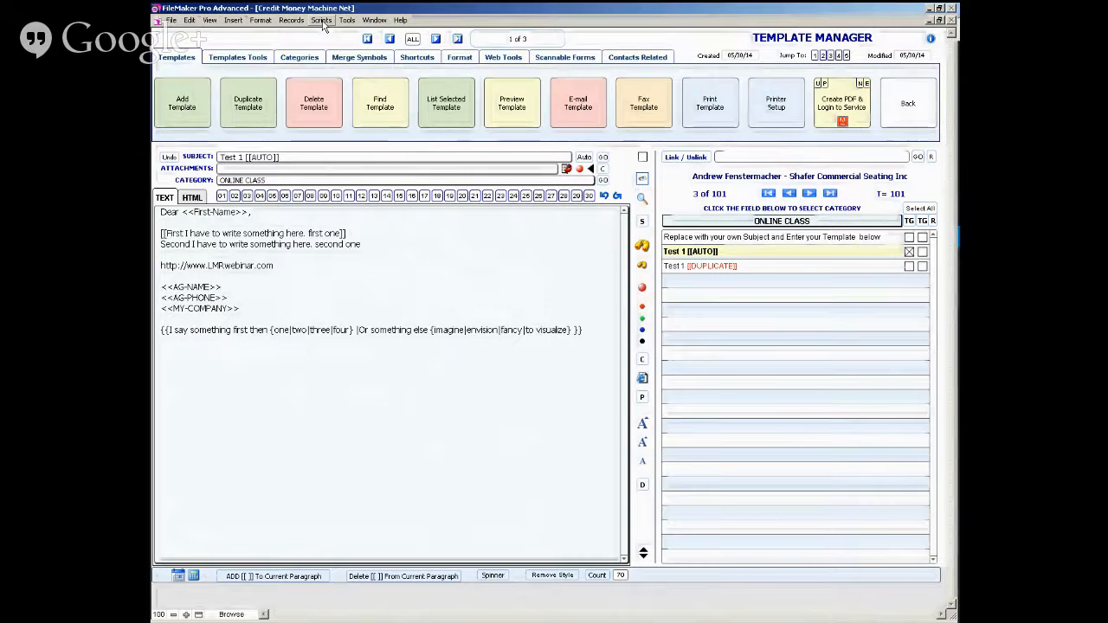
- Visit the email system's inbox through the navigation scripts and return to the templates
click(321, 21)
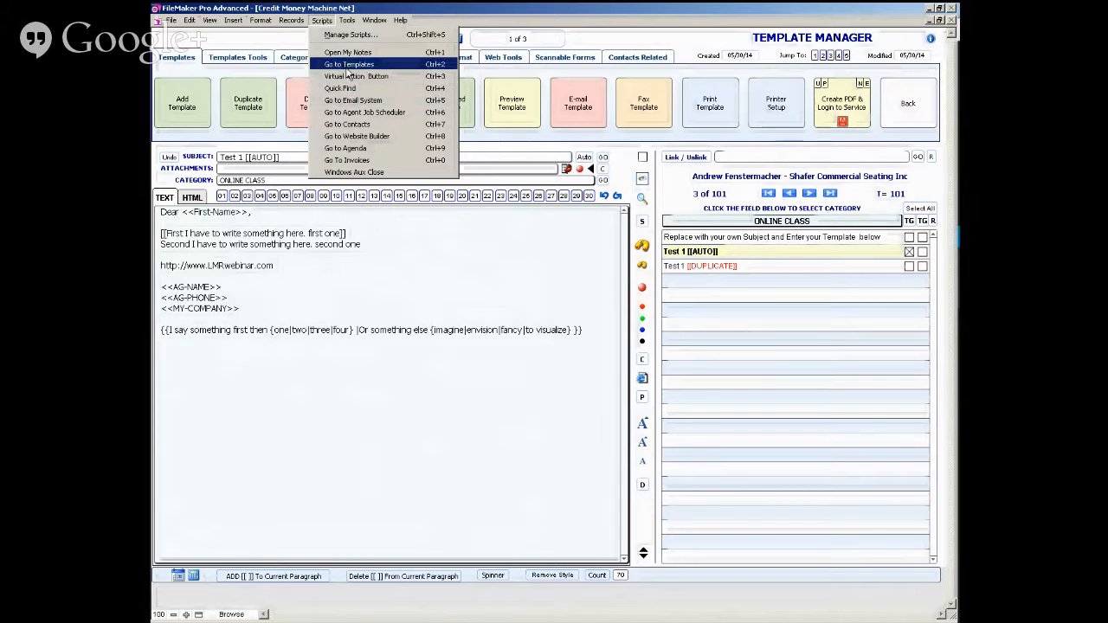
click(353, 102)
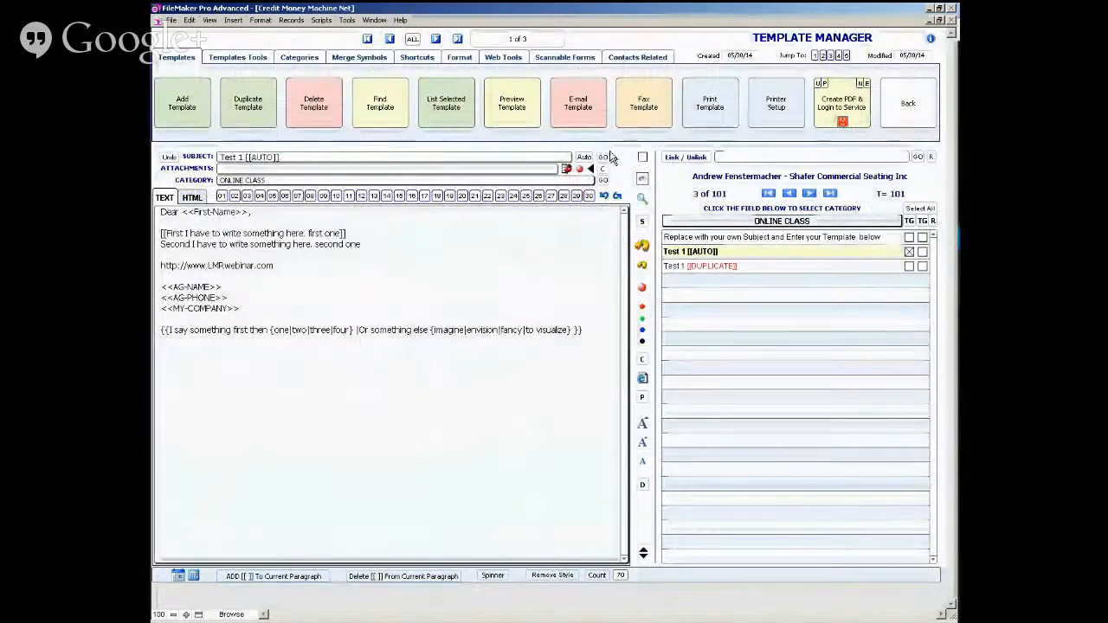
click(321, 20)
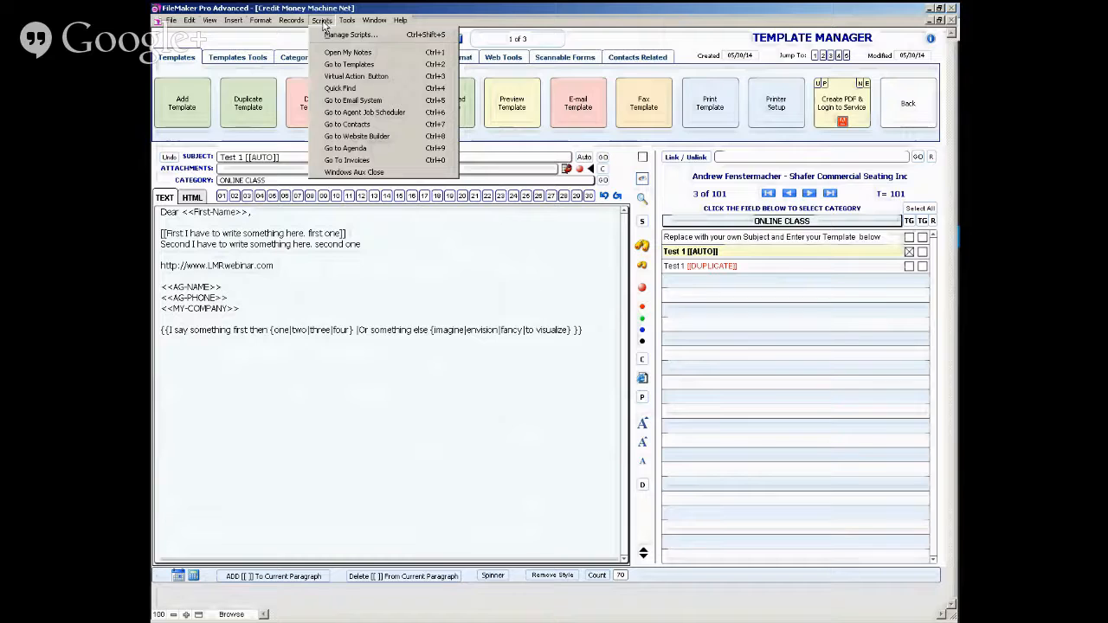
click(349, 101)
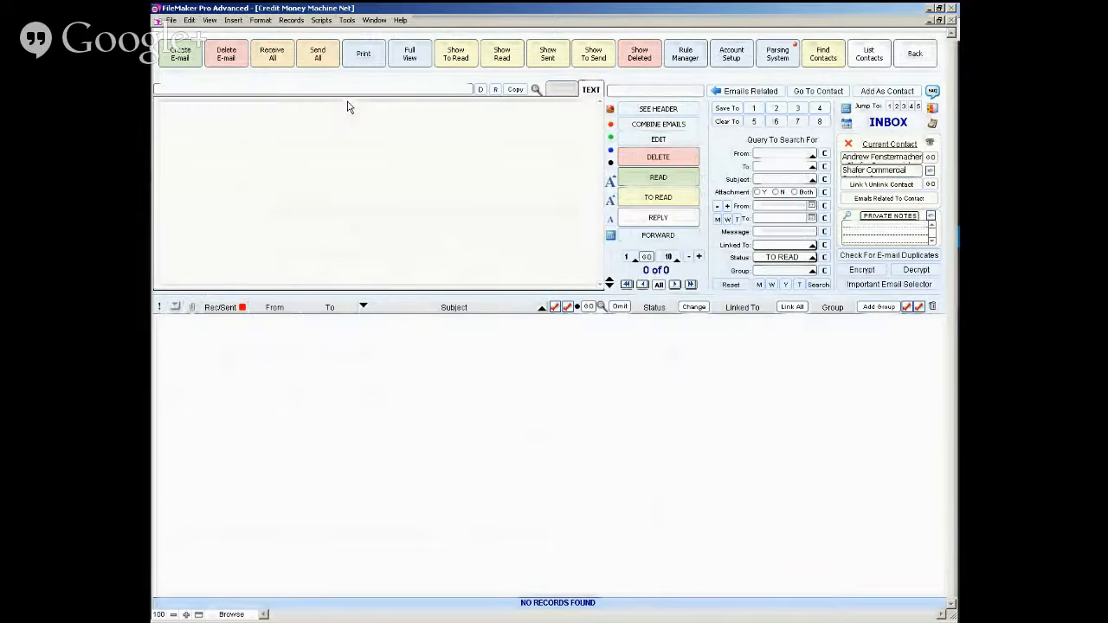
click(321, 20)
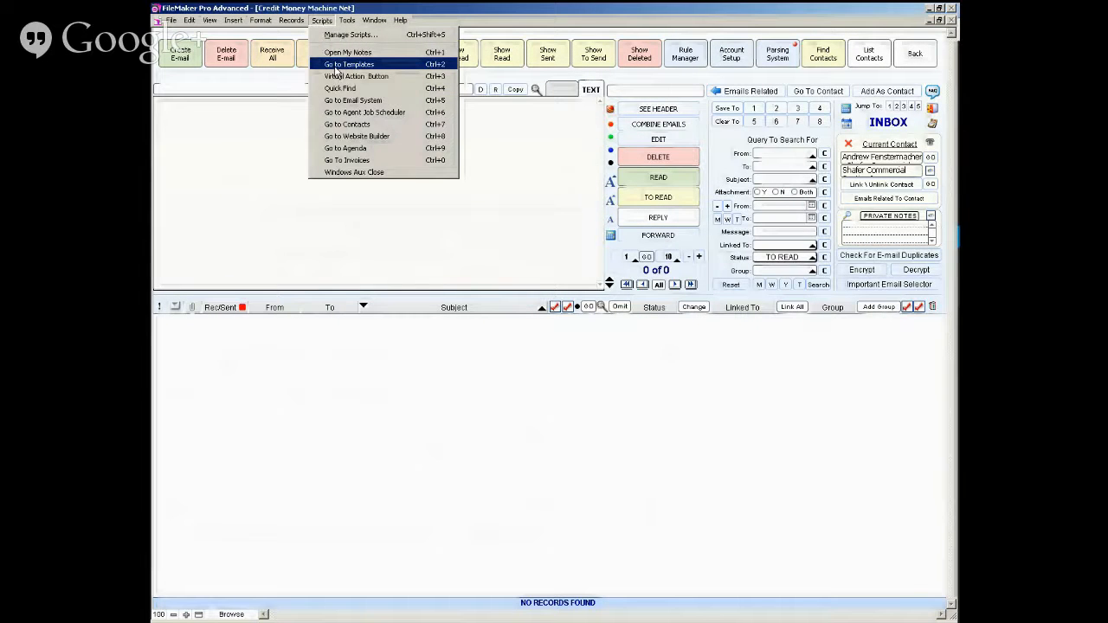
click(335, 66)
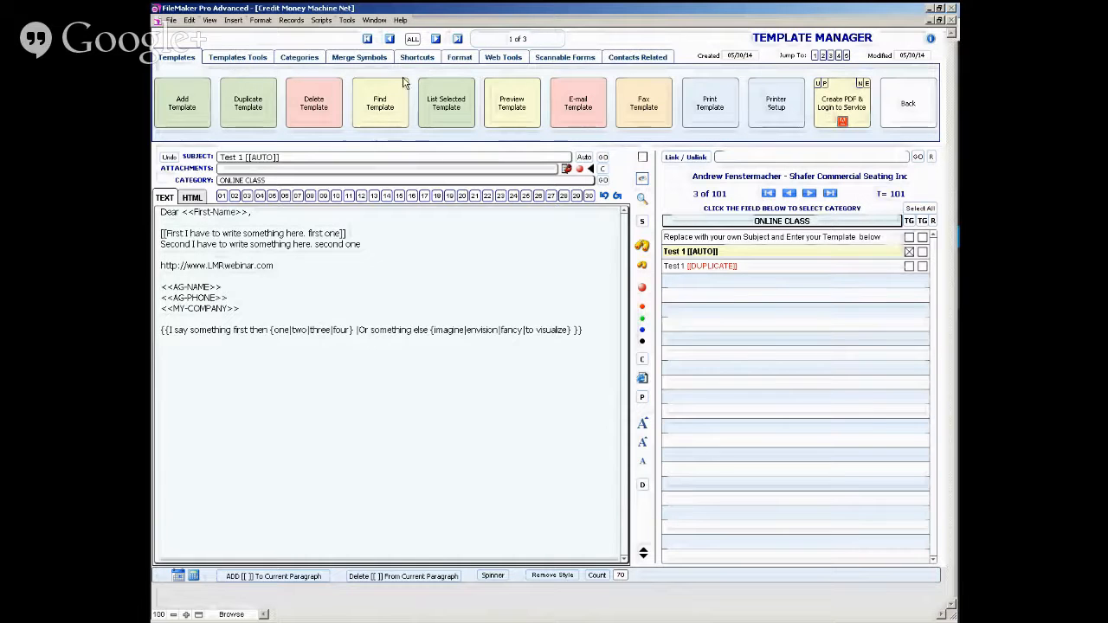
- Highlight every occurrence of "second" in the Test 1 template text
click(249, 65)
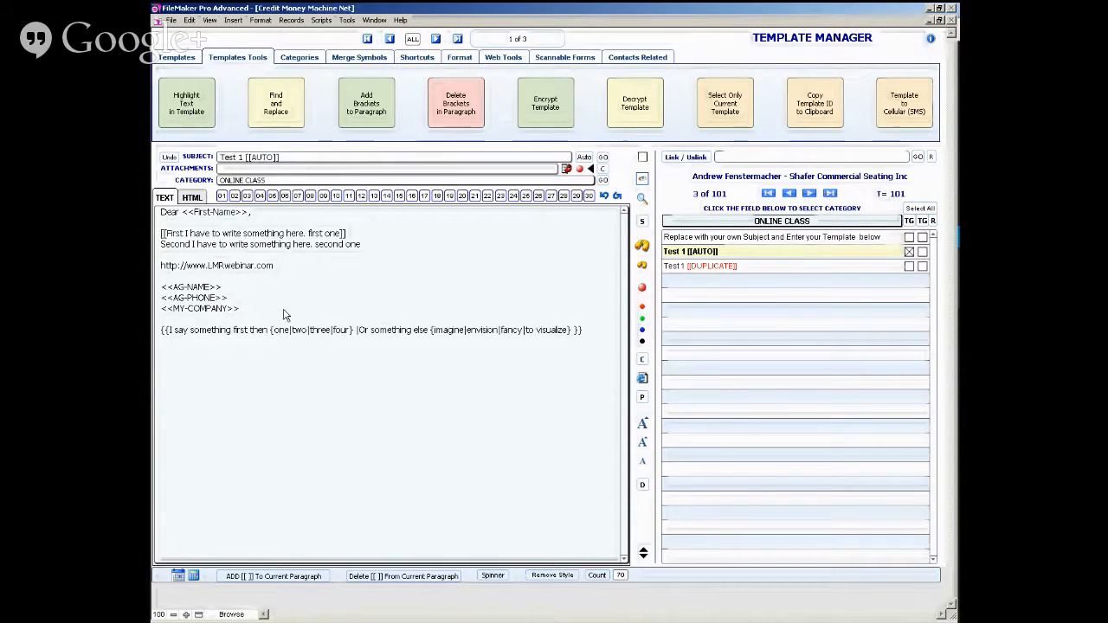
click(192, 102)
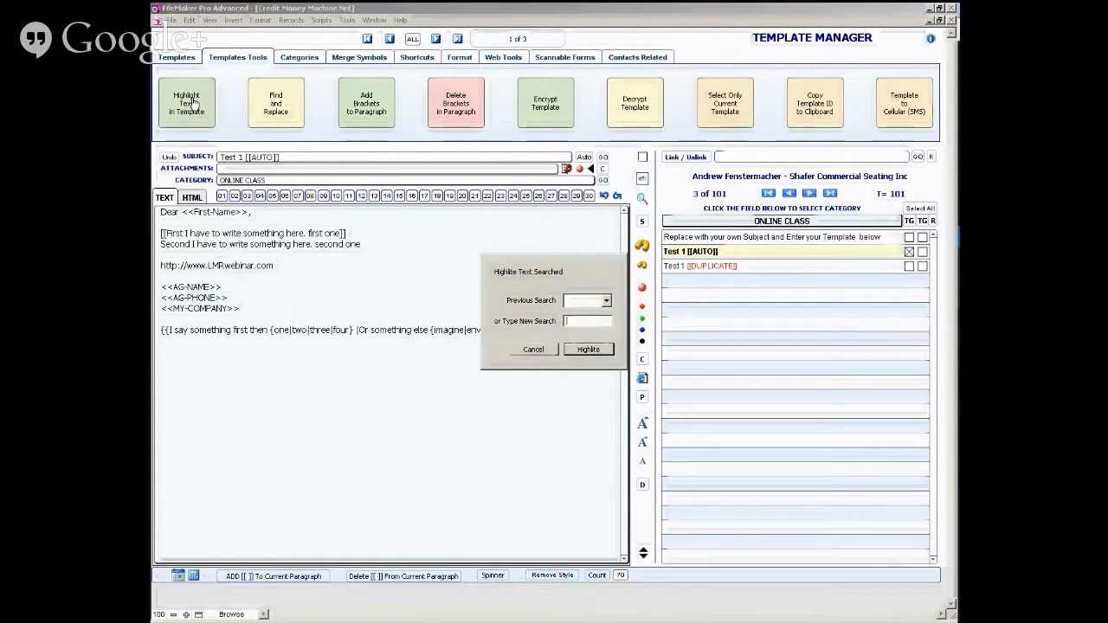
click(598, 322)
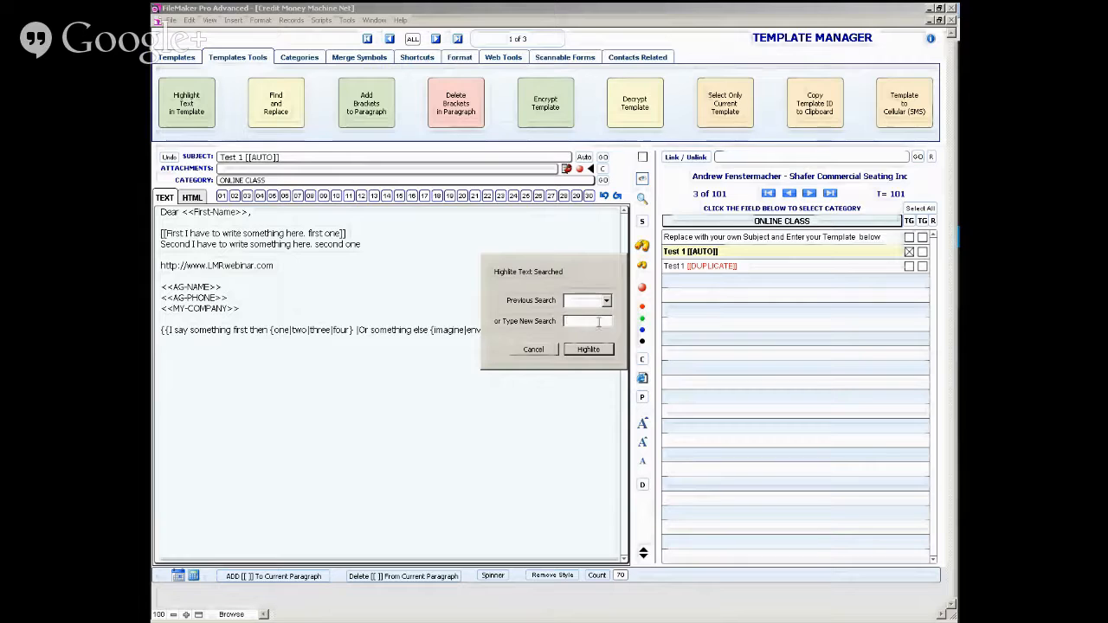
text(second)
click(592, 353)
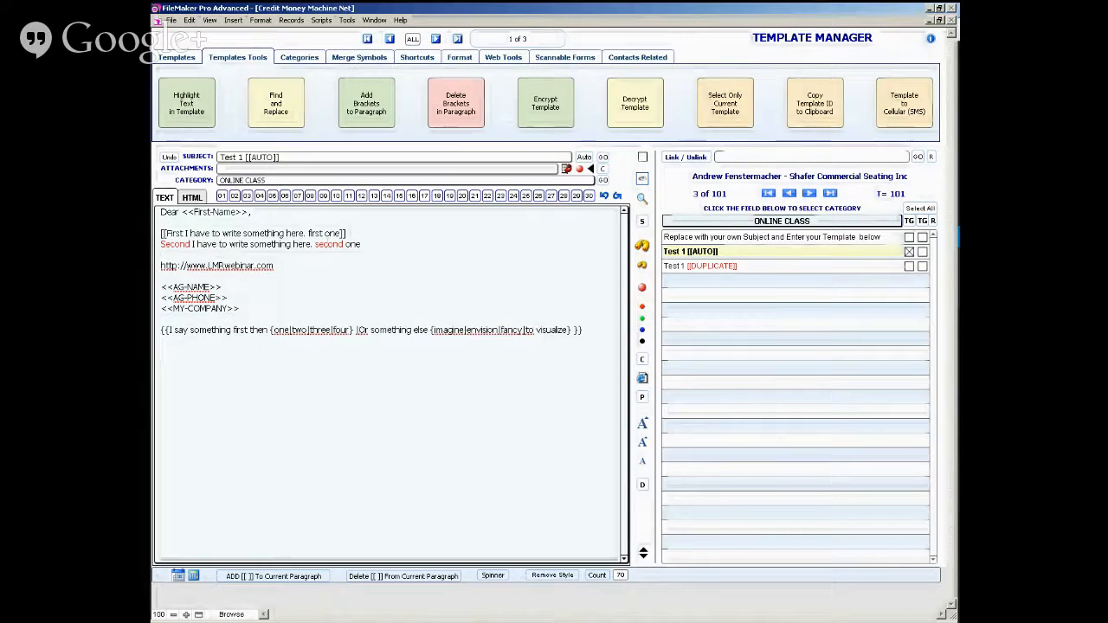
- Try to replace "second" with "Third" in the body of the current template using Find and Replace
click(286, 108)
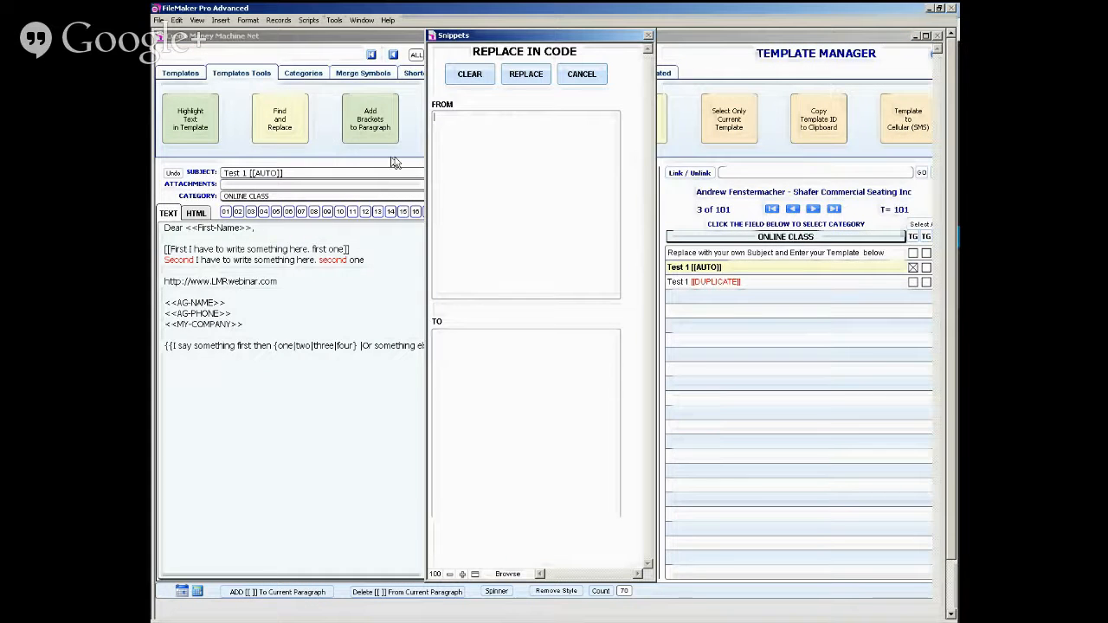
click(460, 141)
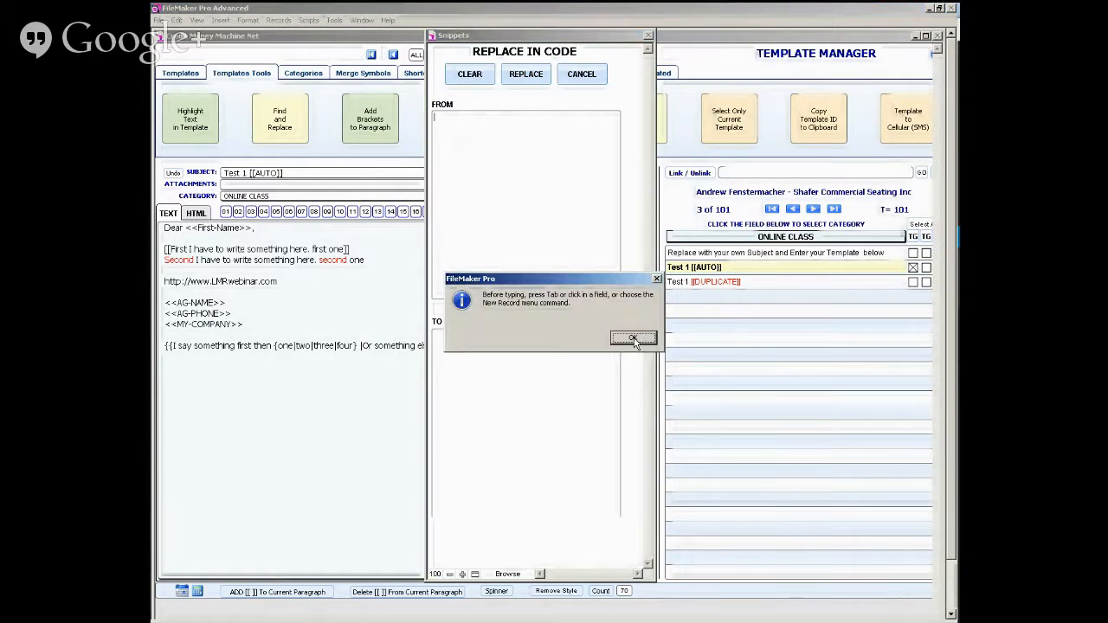
click(633, 339)
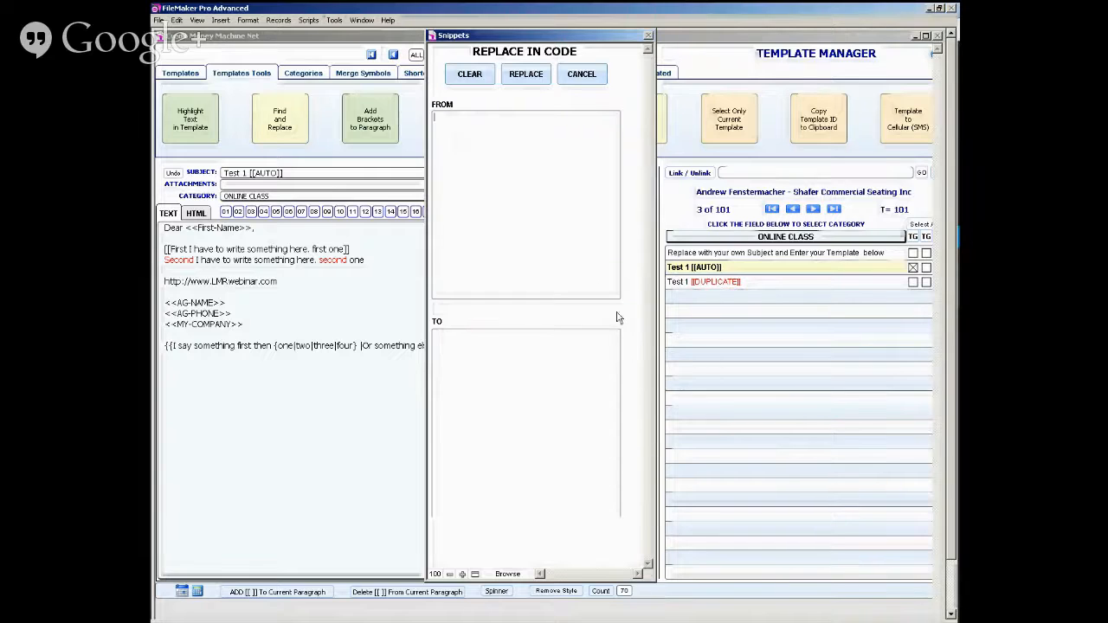
click(501, 202)
text(Second)
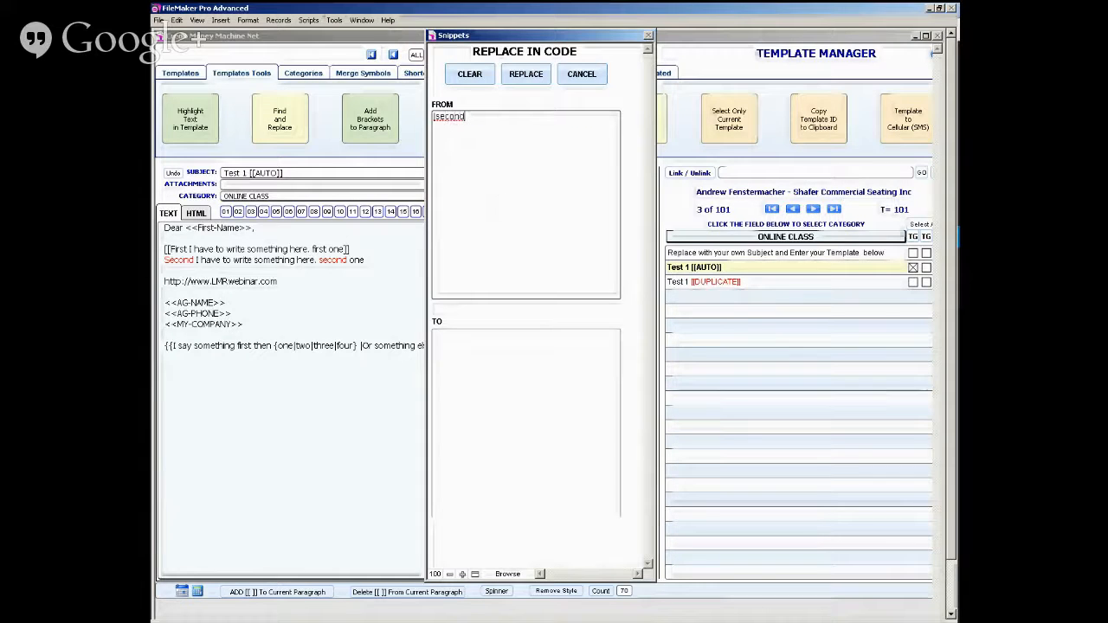
click(504, 352)
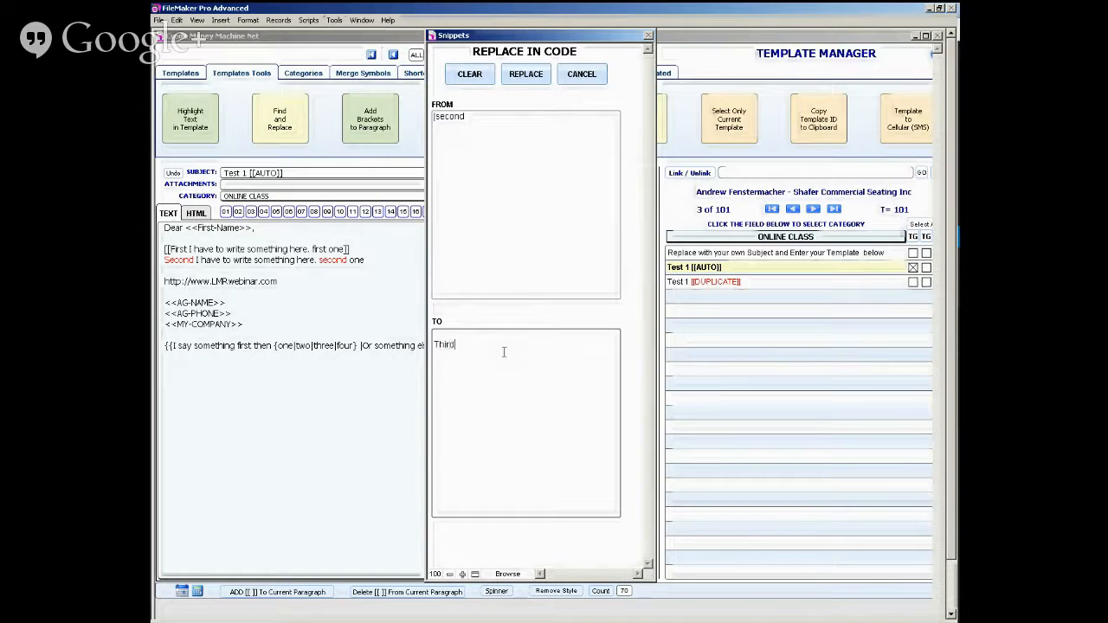
key(Delete)
click(520, 77)
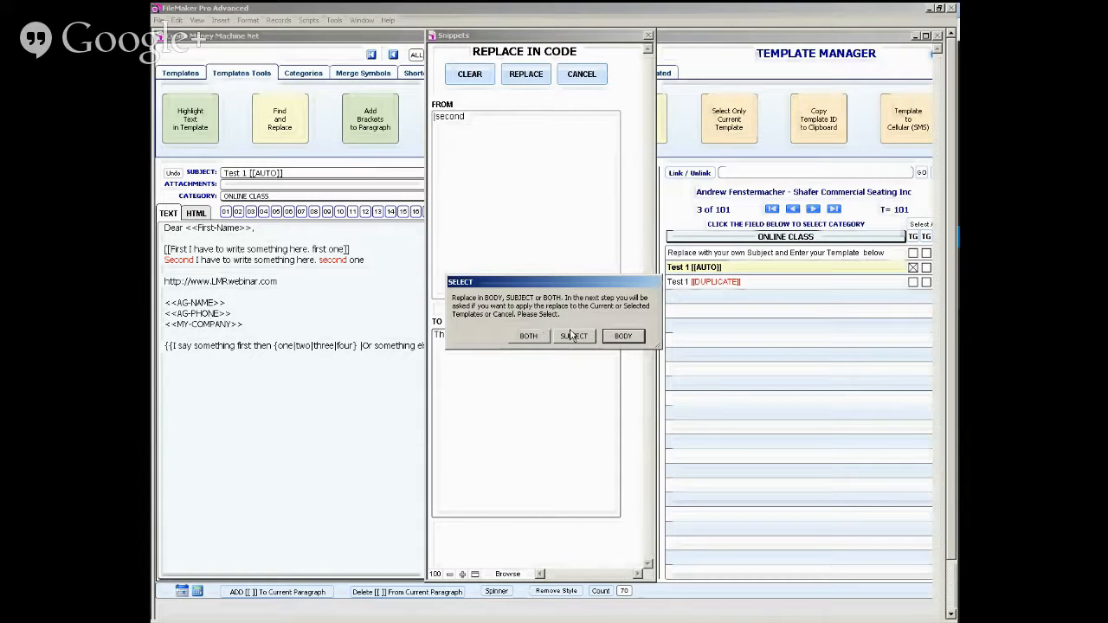
click(625, 339)
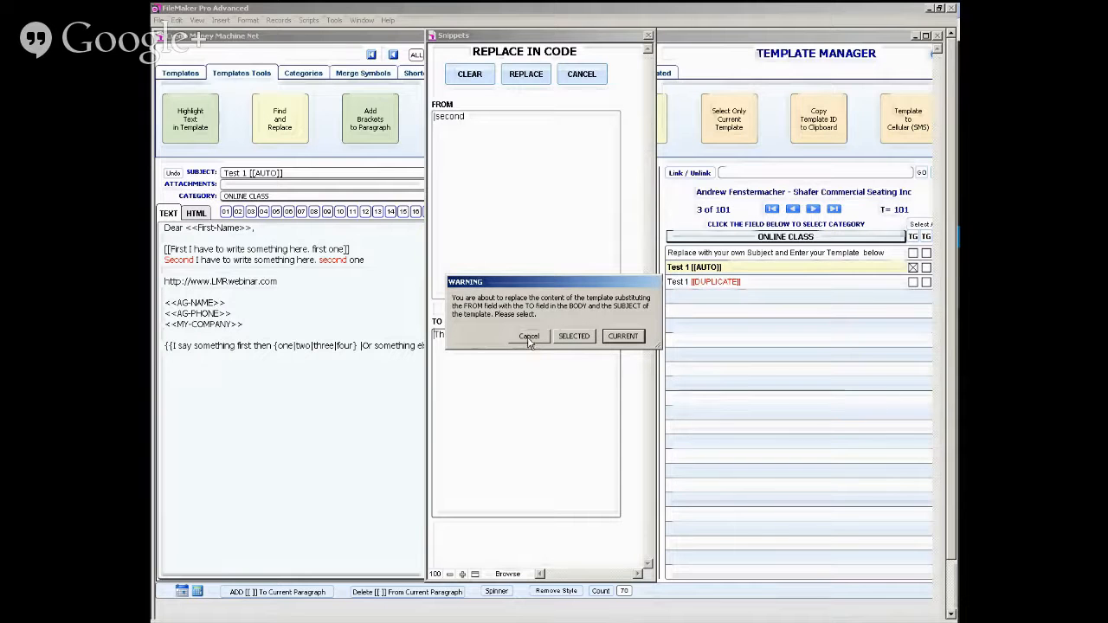
click(621, 337)
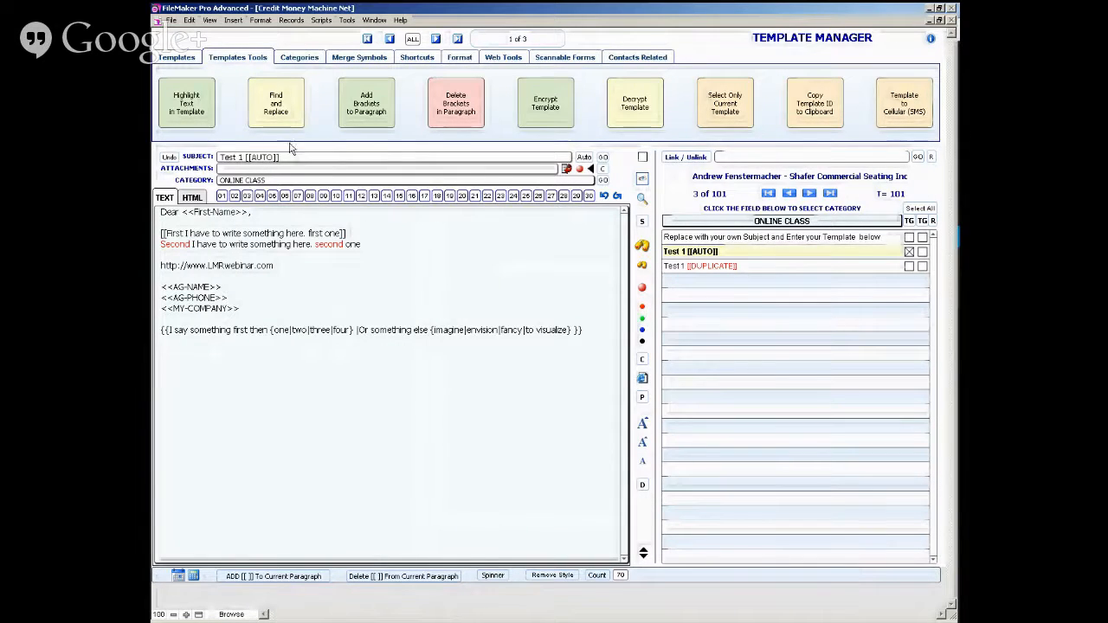
- Remove the stray leading character from the search text "second" and rerun the replacement with "Third" in the current template's body
click(274, 118)
click(470, 115)
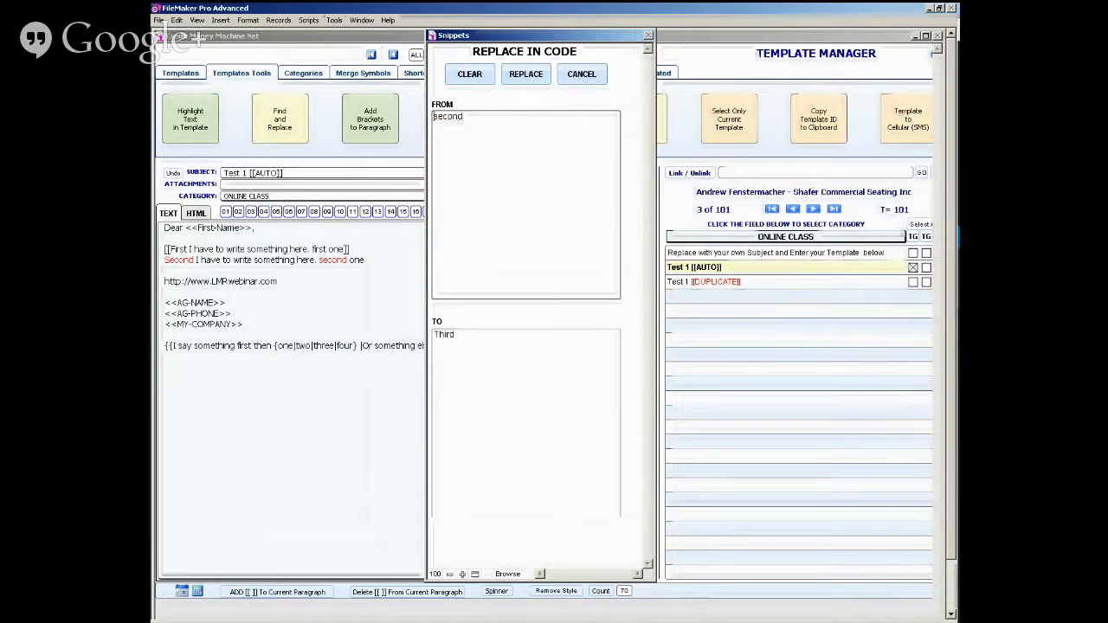
click(523, 75)
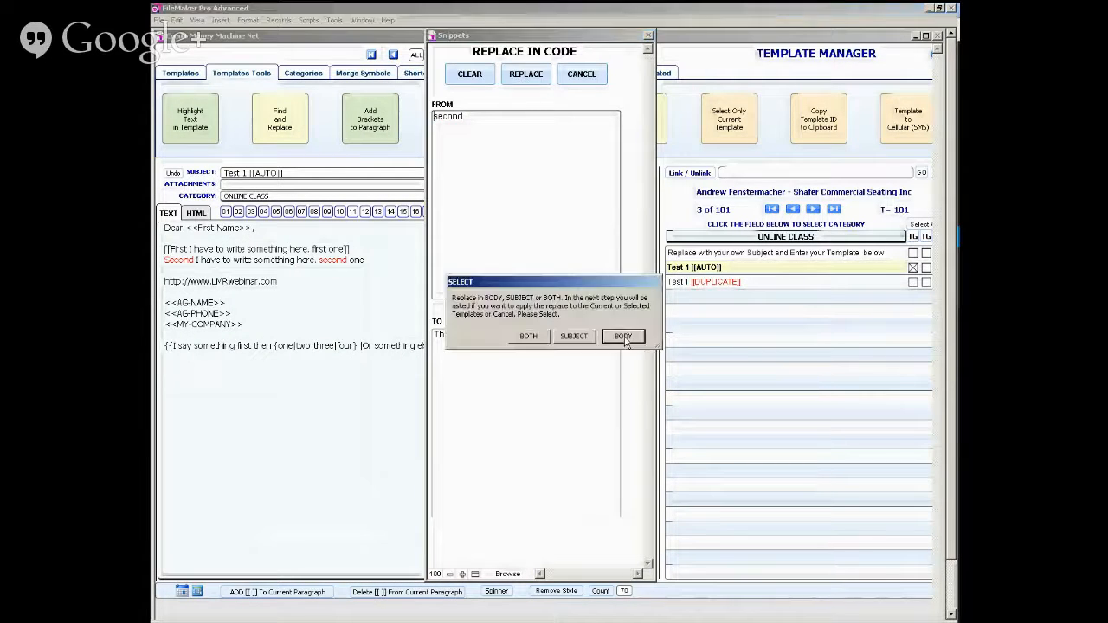
click(625, 337)
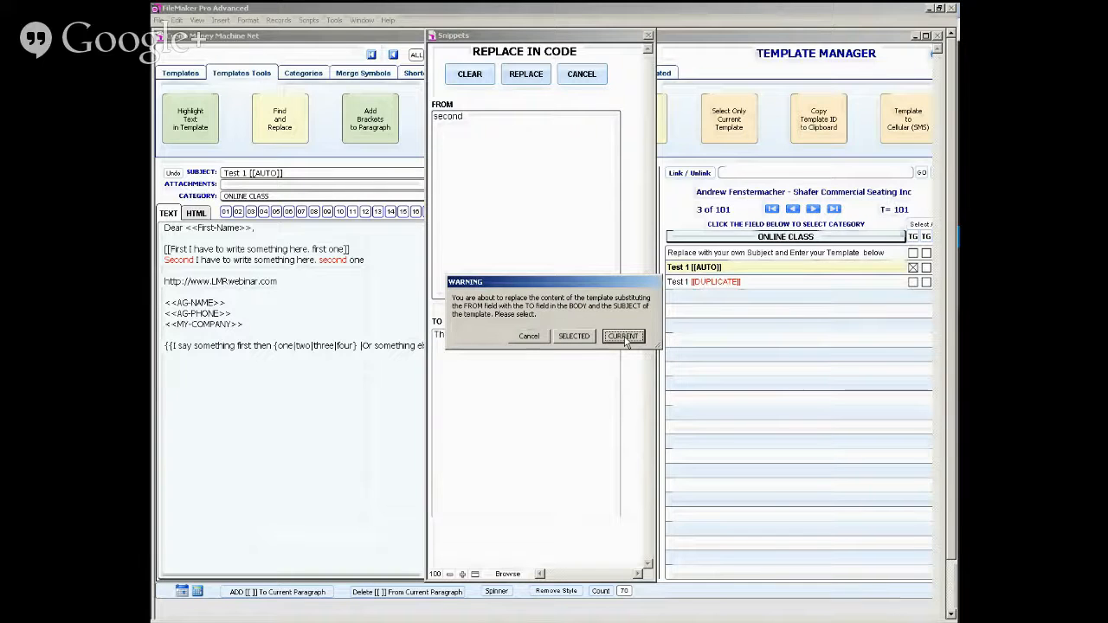
click(624, 337)
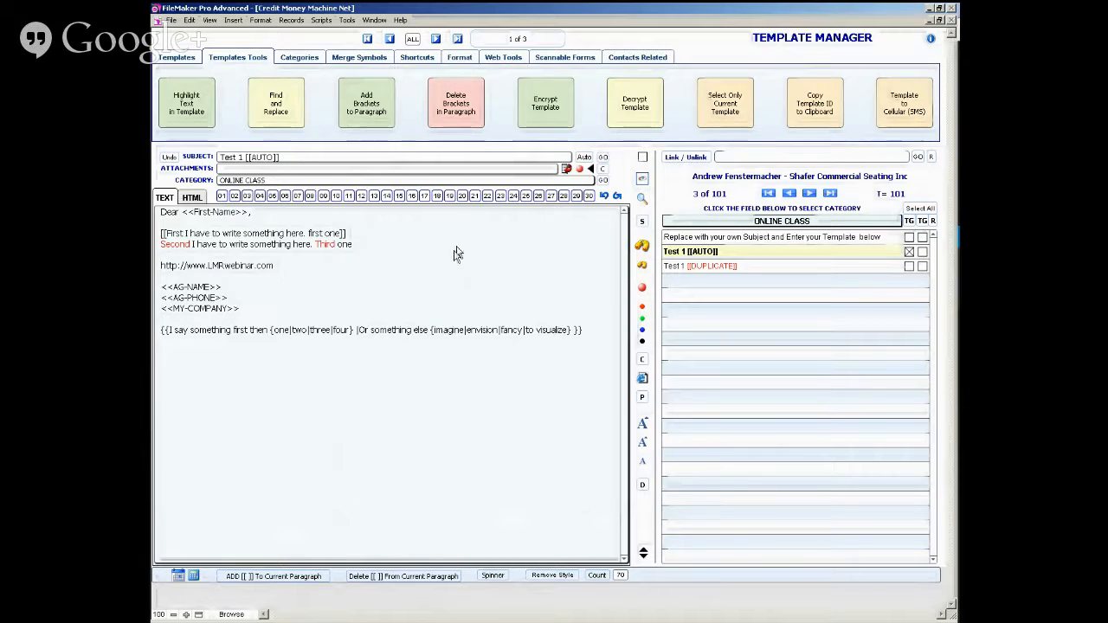
- Encrypt the Test 1 template and decrypt it back to readable text, performing the cycle twice
click(540, 111)
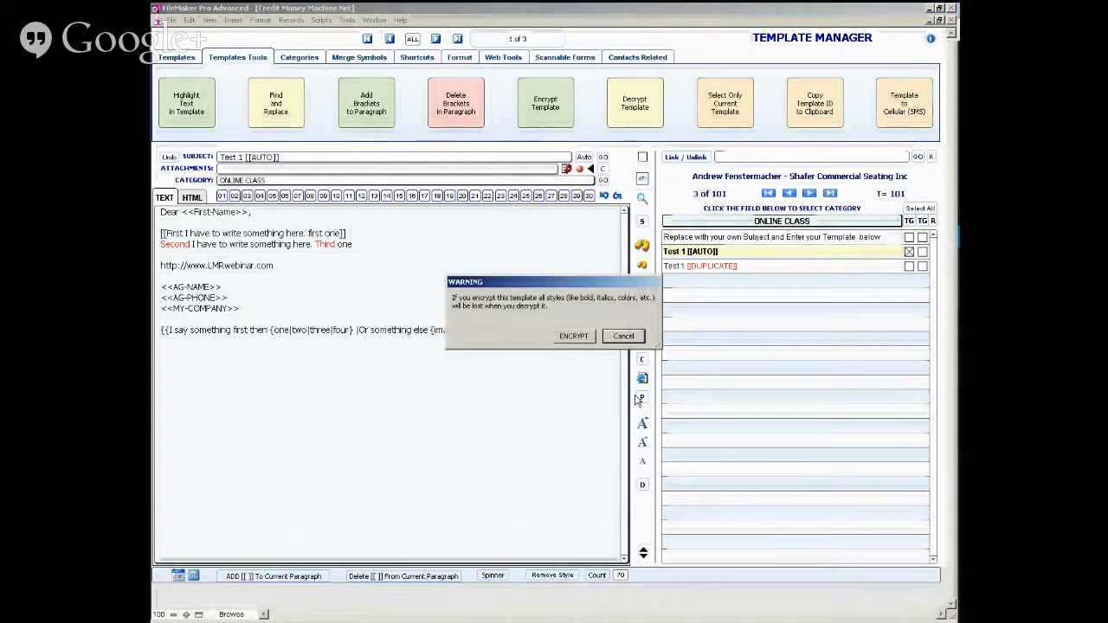
click(574, 337)
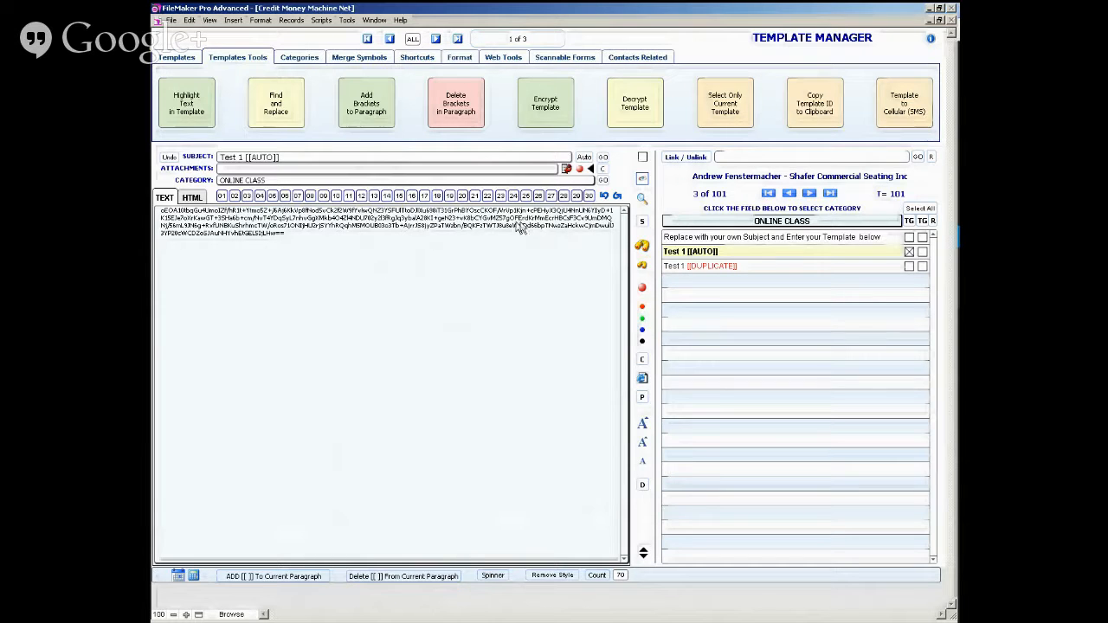
click(627, 107)
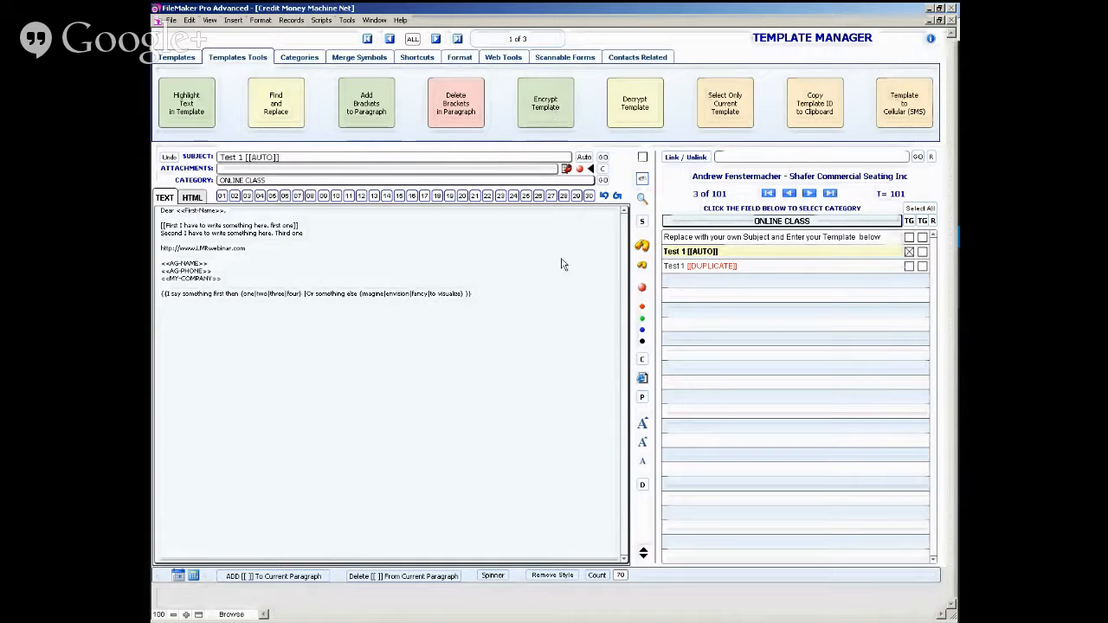
click(550, 100)
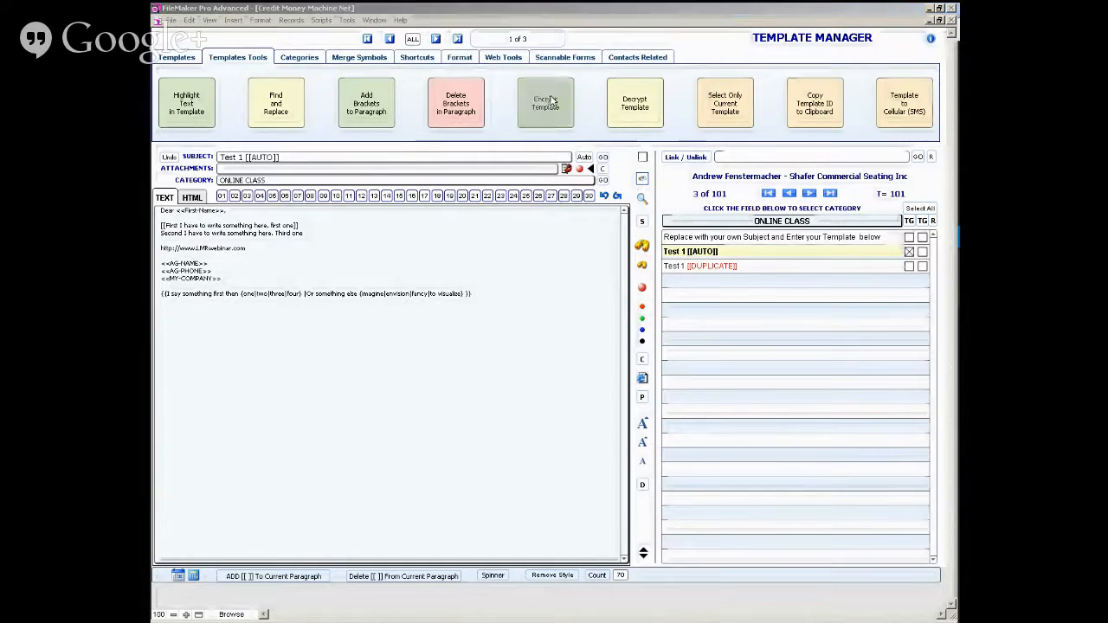
click(575, 335)
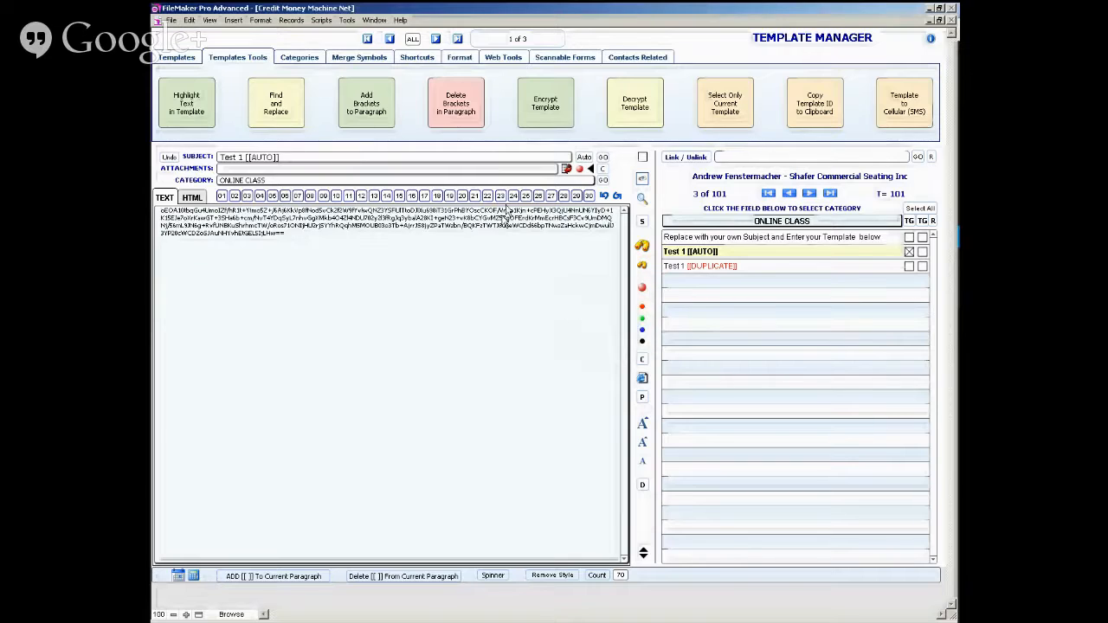
click(638, 123)
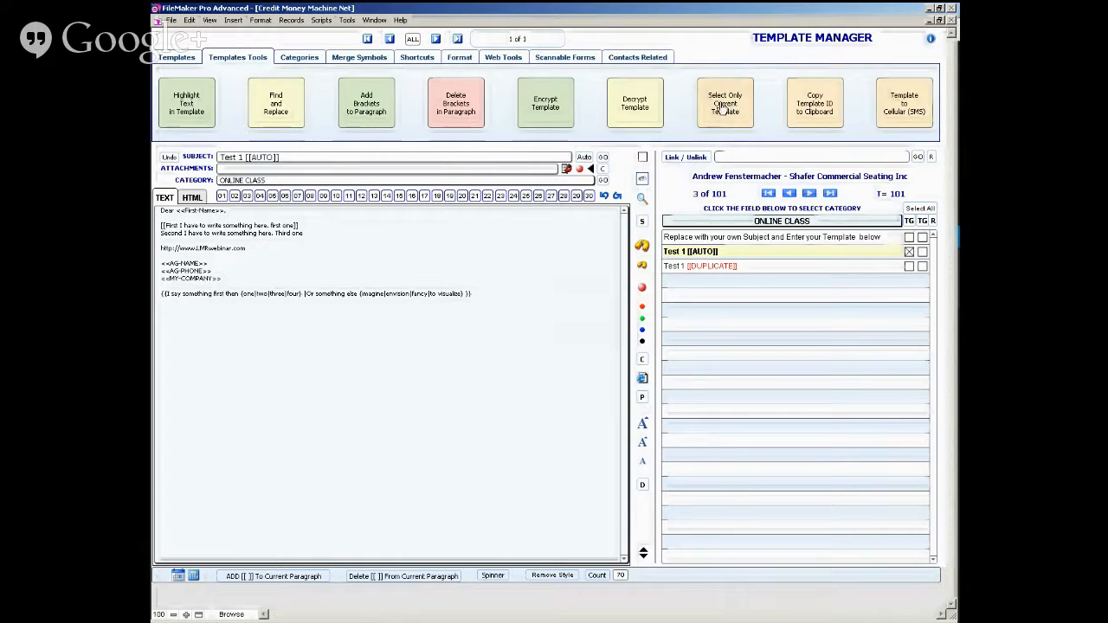
- Select only the current template and return to the contact record
click(723, 109)
click(194, 60)
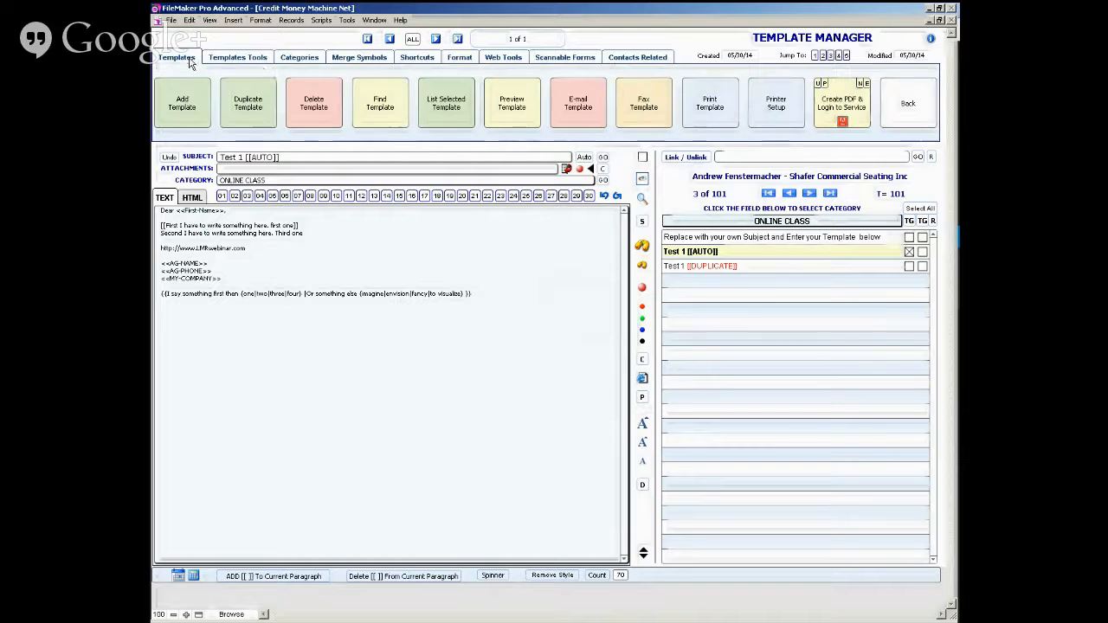
click(910, 102)
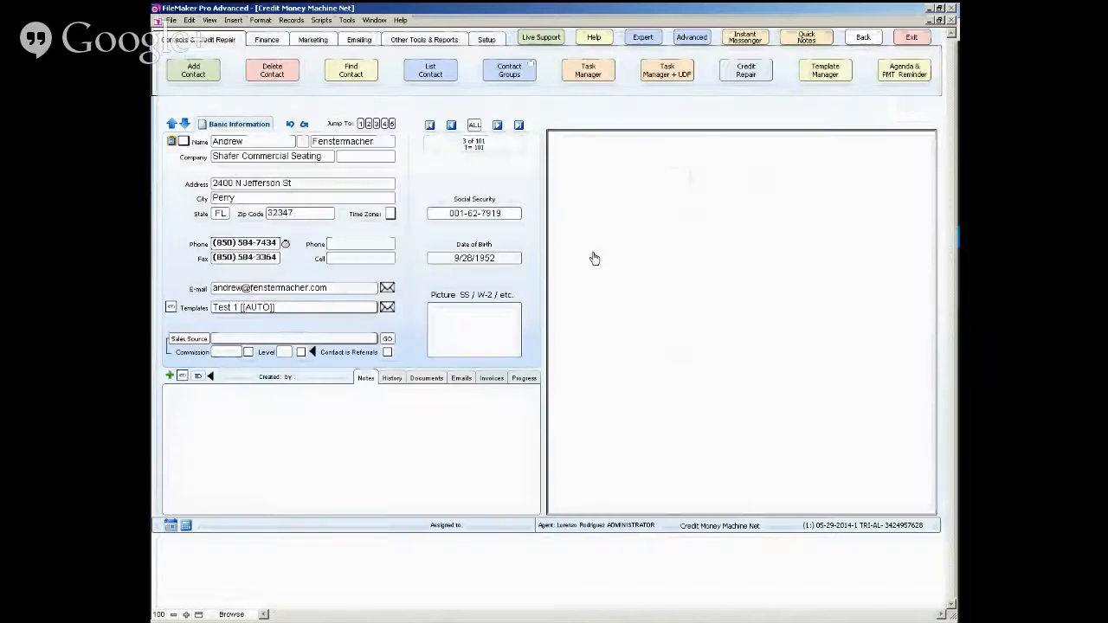
- Add the note "kjhkj" to the contact's history and save it
click(393, 379)
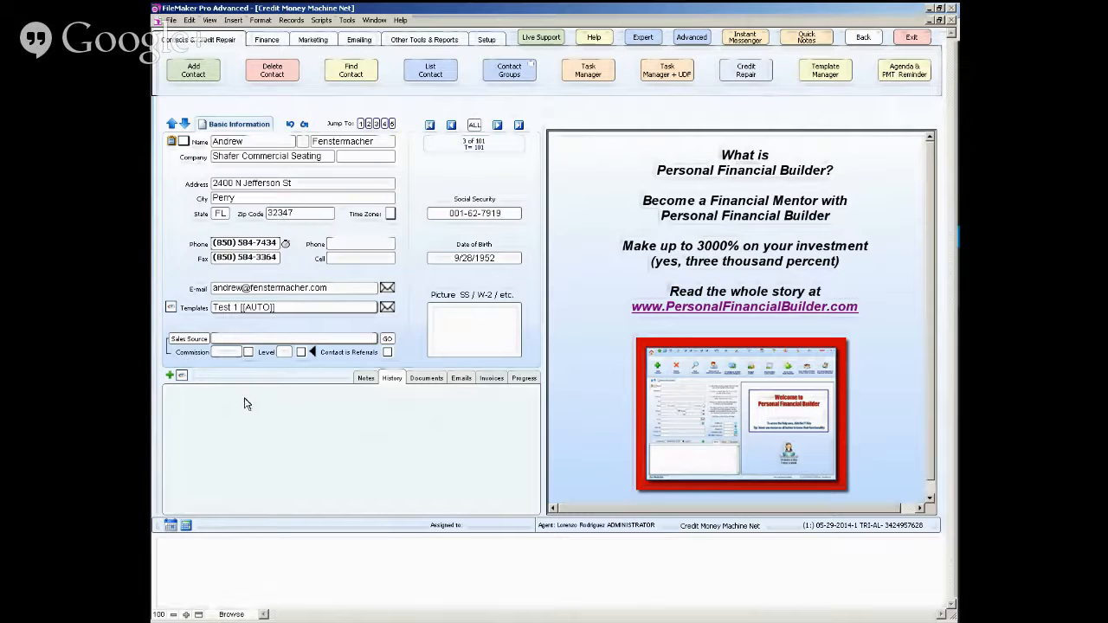
click(170, 376)
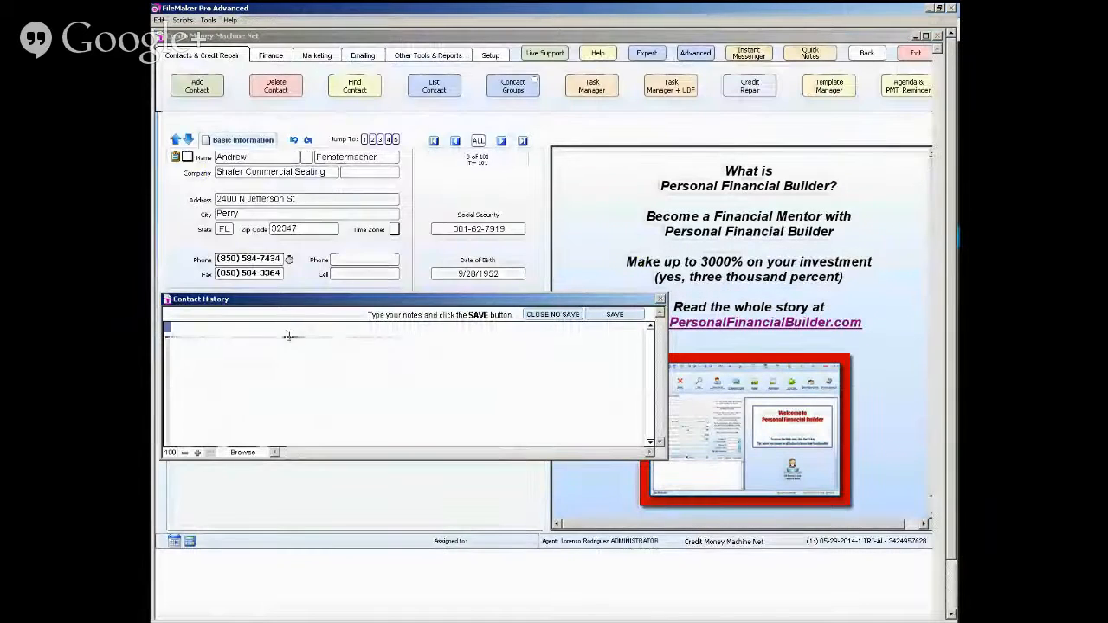
text(kjhkj)
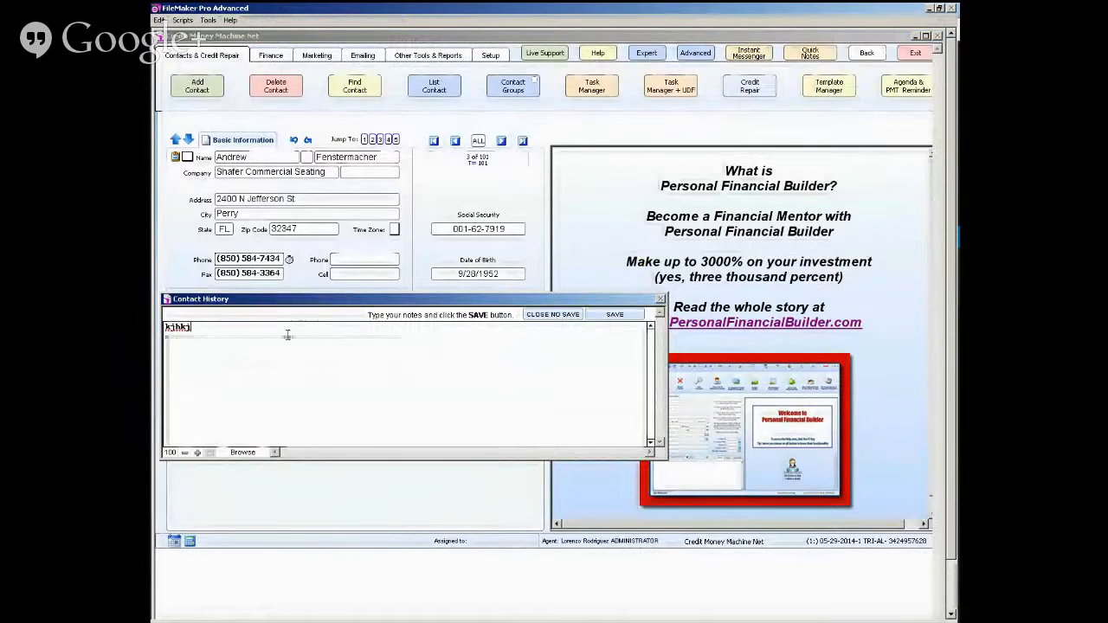
click(613, 316)
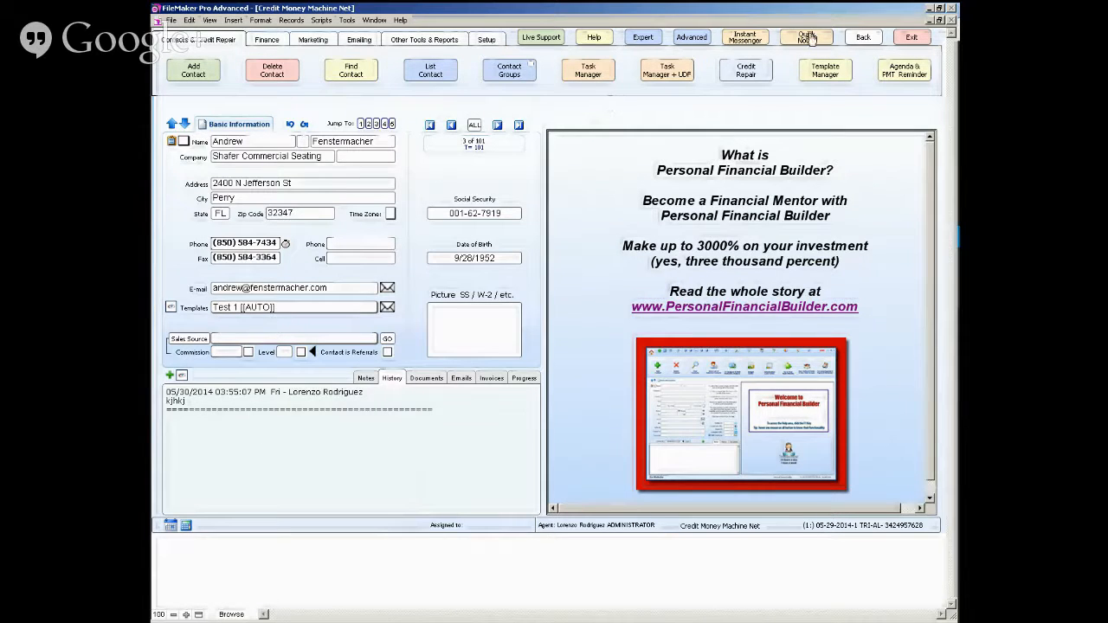
- Review the template tools in Template Manager, including Template to Cellular (SMS), and return to the contact record
click(828, 78)
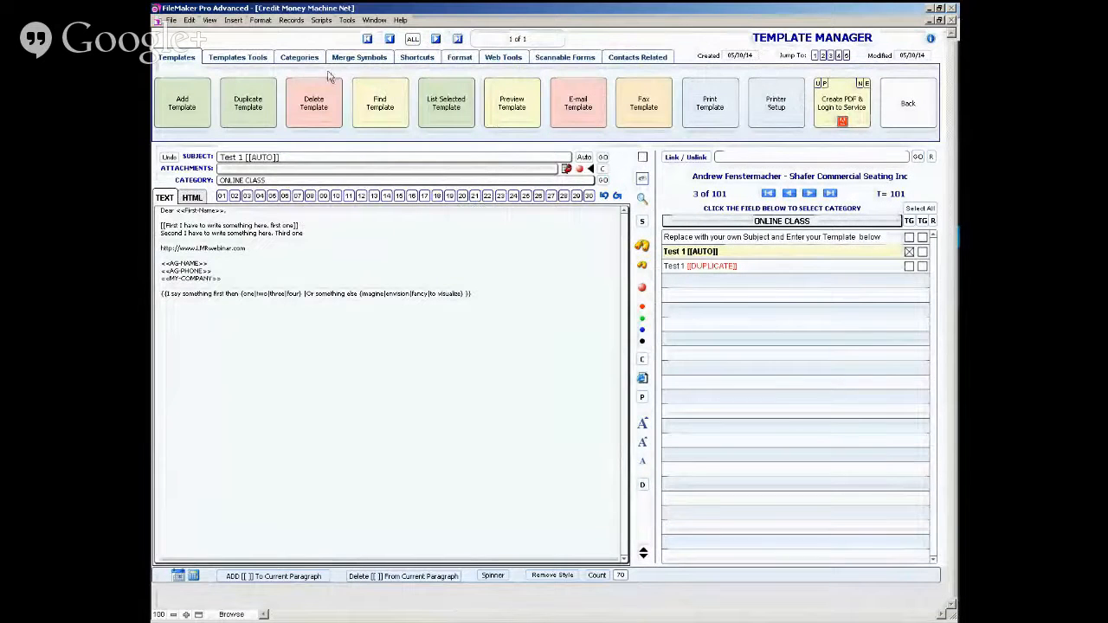
click(261, 58)
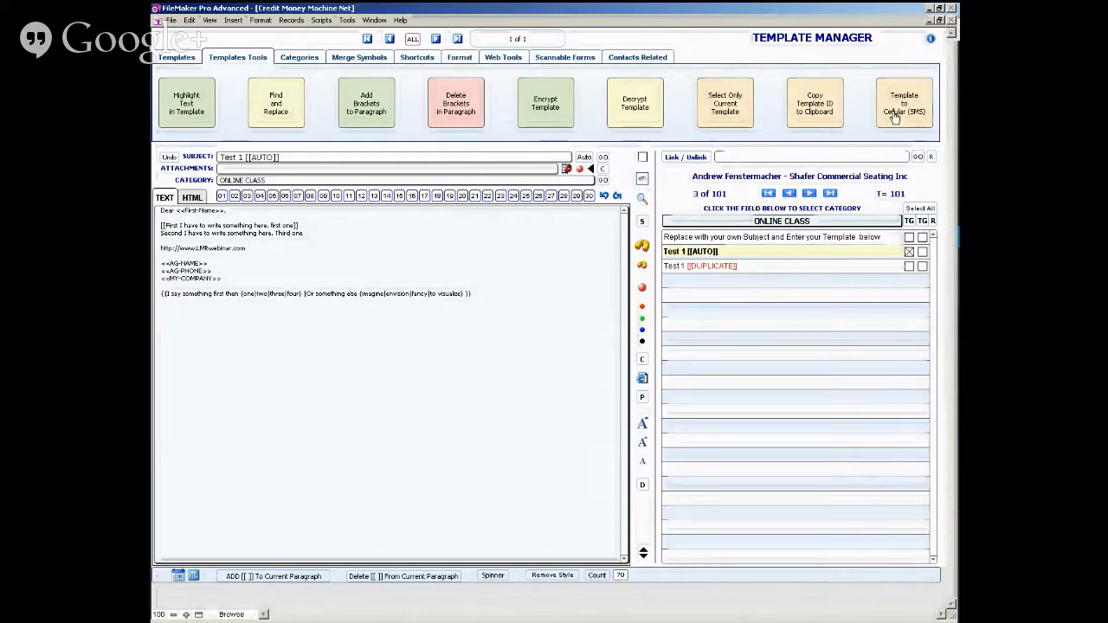
click(180, 59)
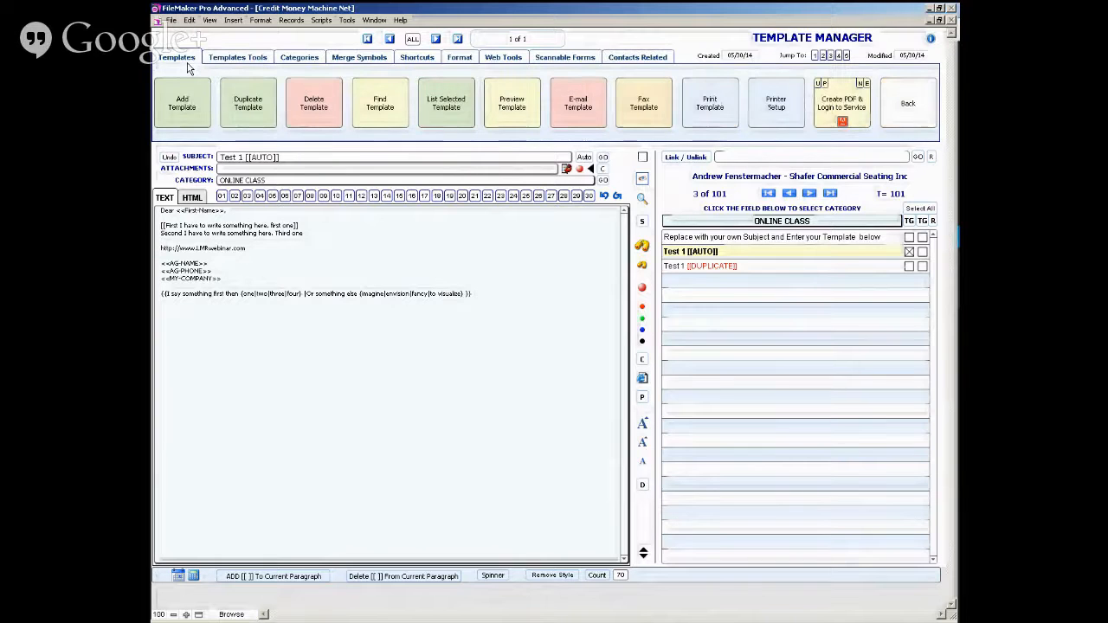
click(908, 102)
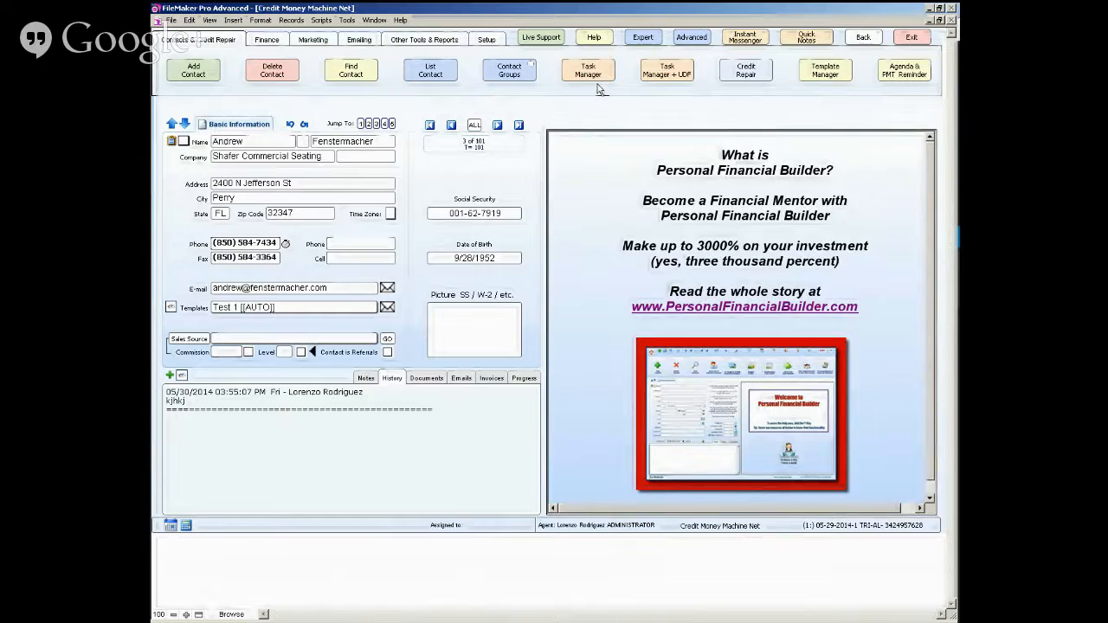
- View the contact's user defined fields and task manager, first in the current layout and again after switching to the Advanced layout
click(665, 73)
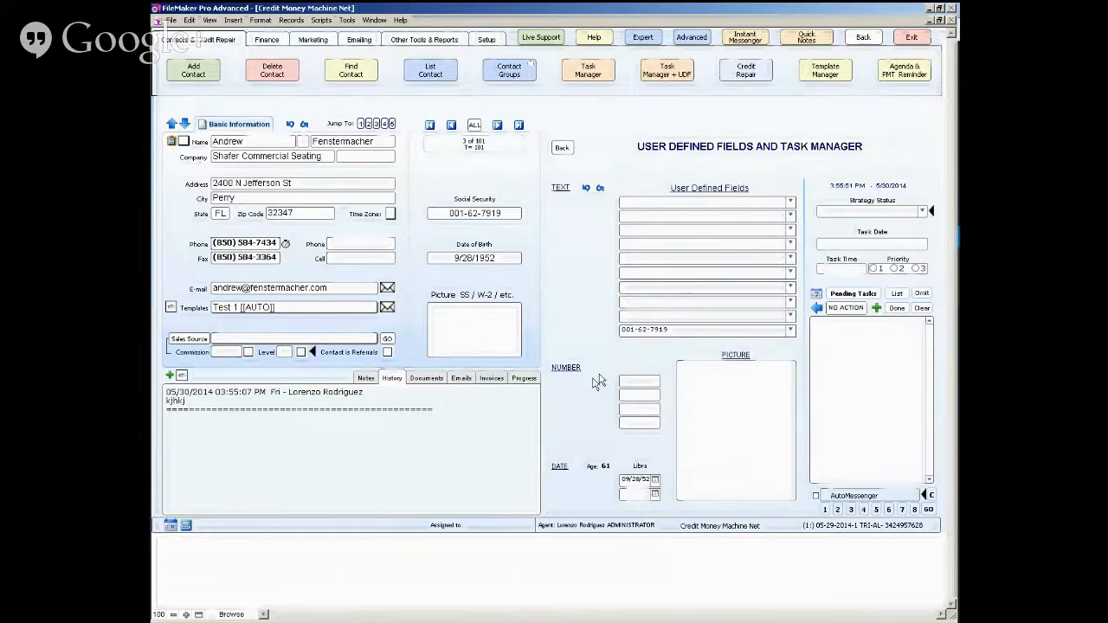
click(688, 38)
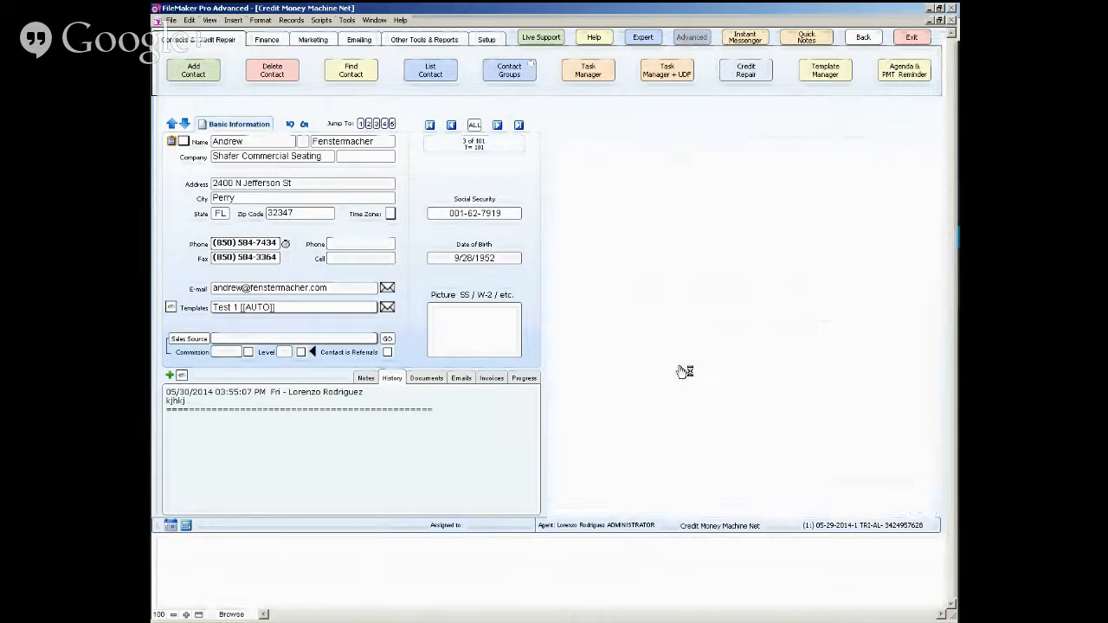
click(663, 73)
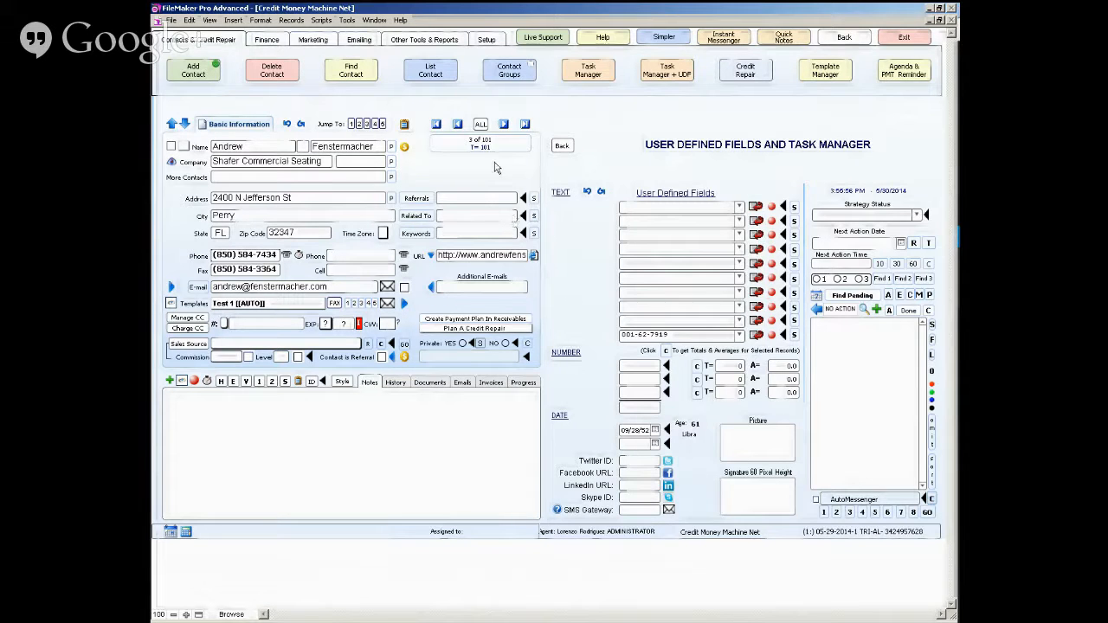
- In Template Manager, rename the Online Class category to "Online Class 1" for all templates in the category
click(838, 74)
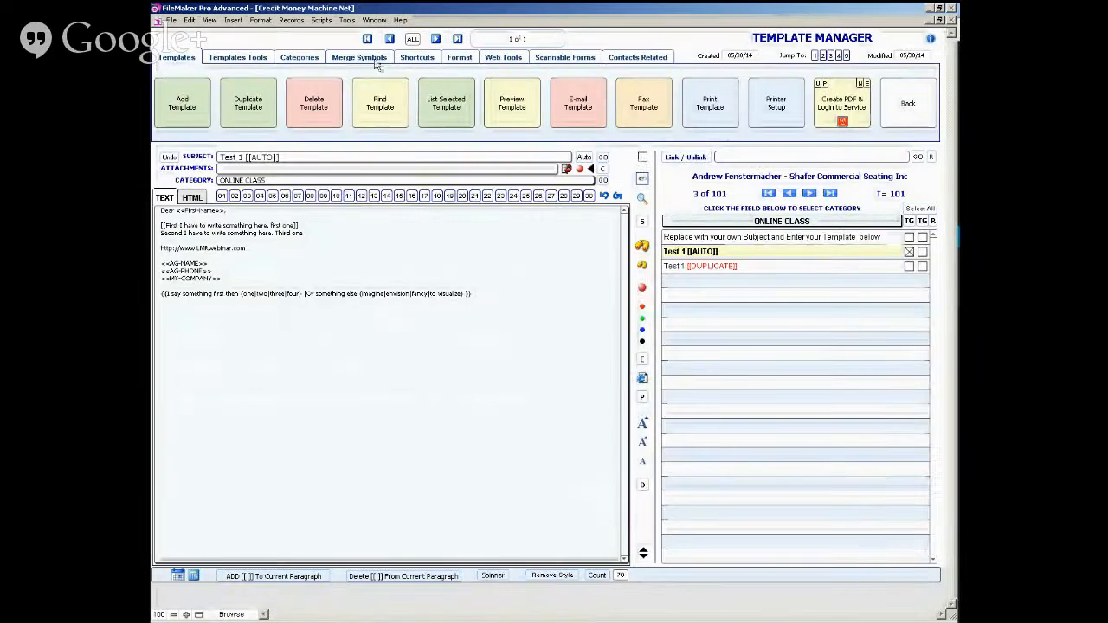
click(257, 58)
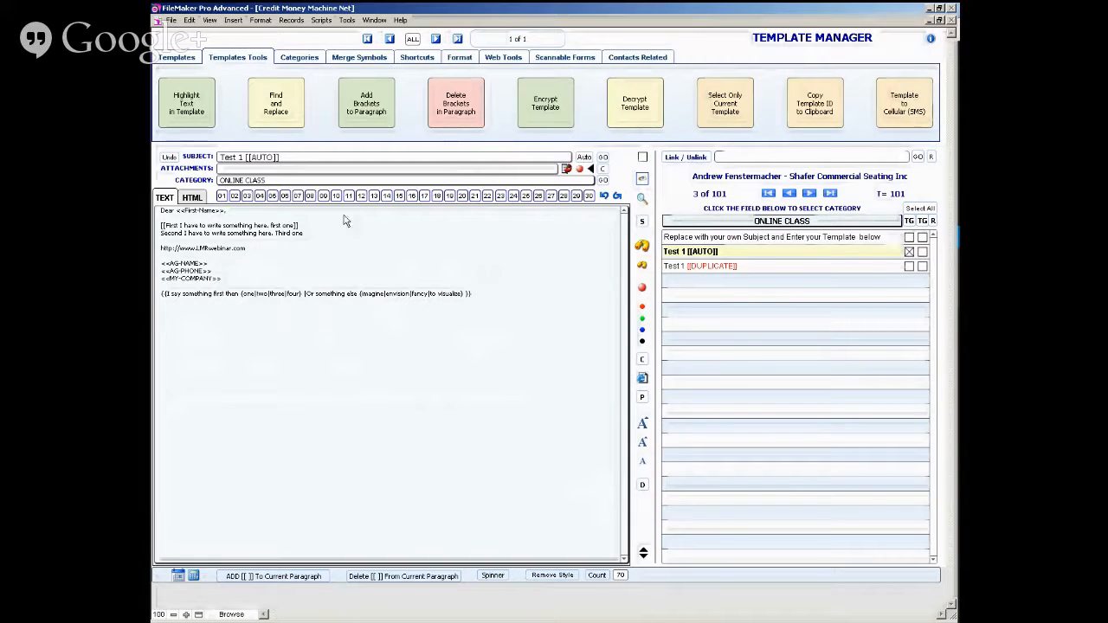
click(312, 59)
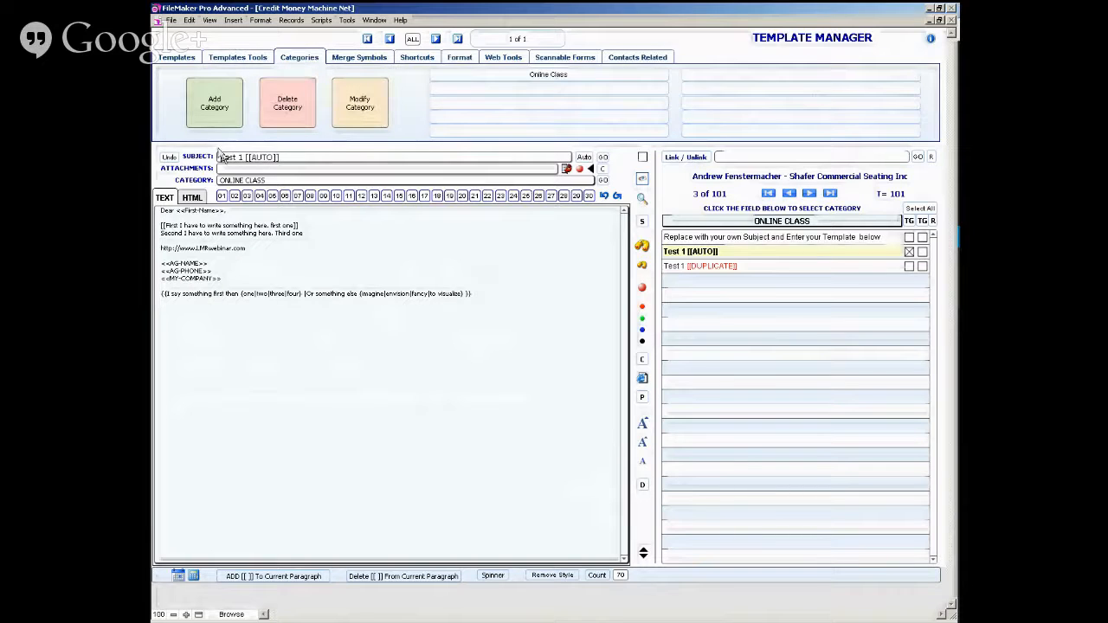
click(360, 109)
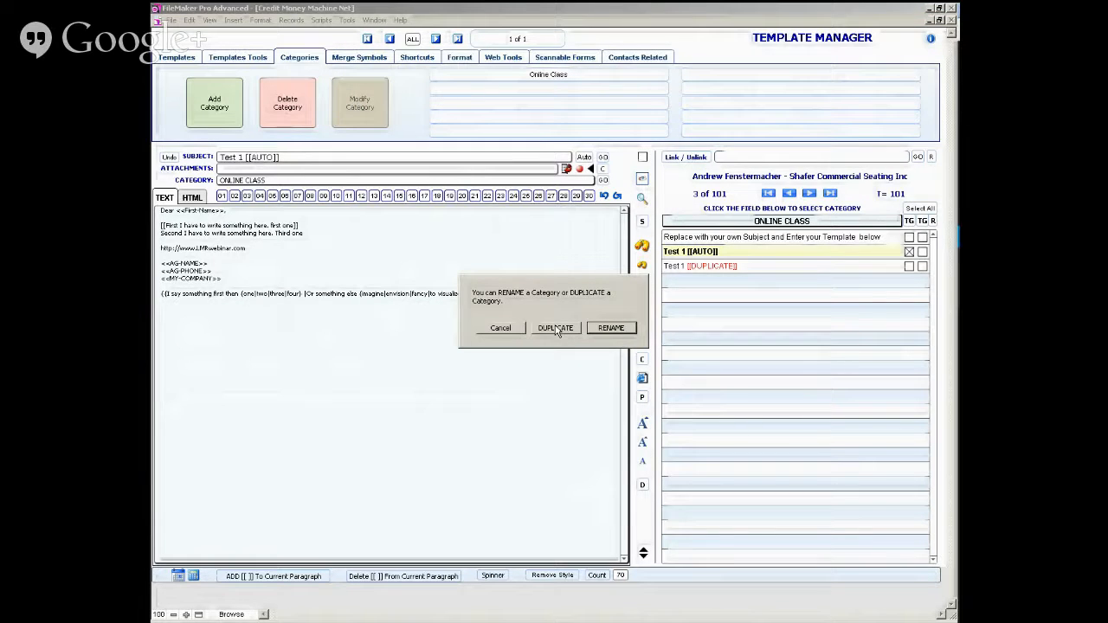
click(611, 328)
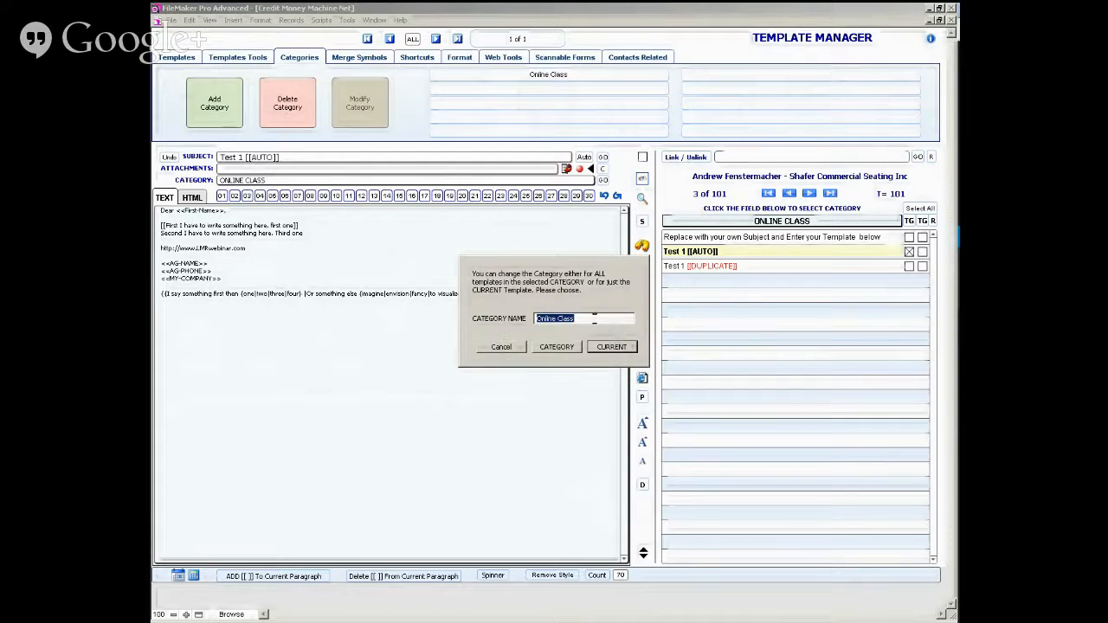
click(594, 318)
click(557, 347)
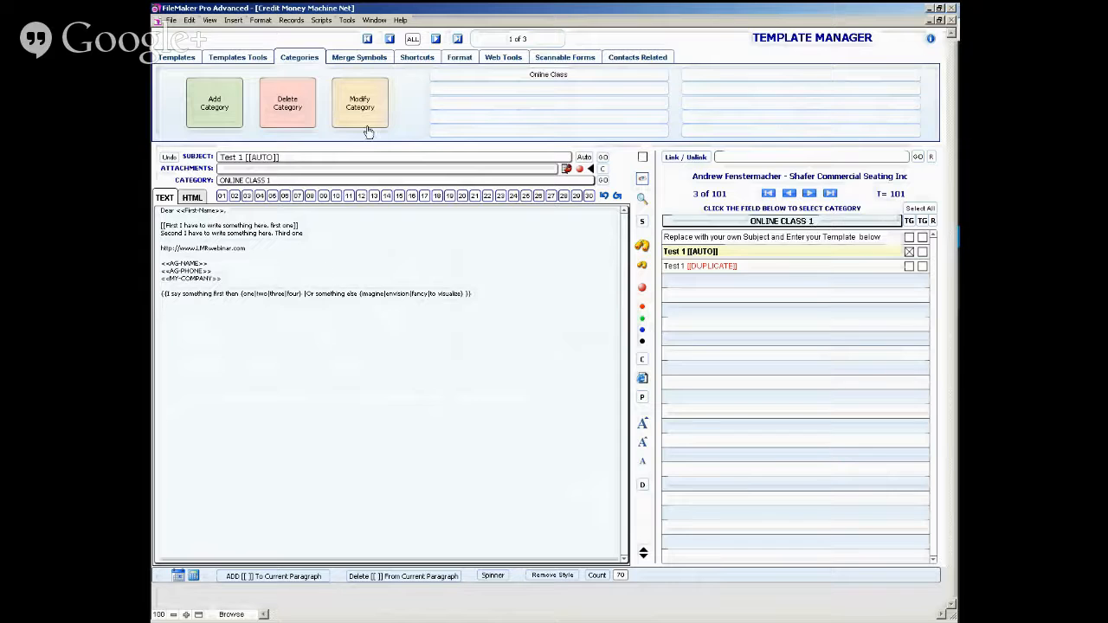
- Set the UDS-01 merge symbol's text to "This will be whatever I enter here"
click(353, 59)
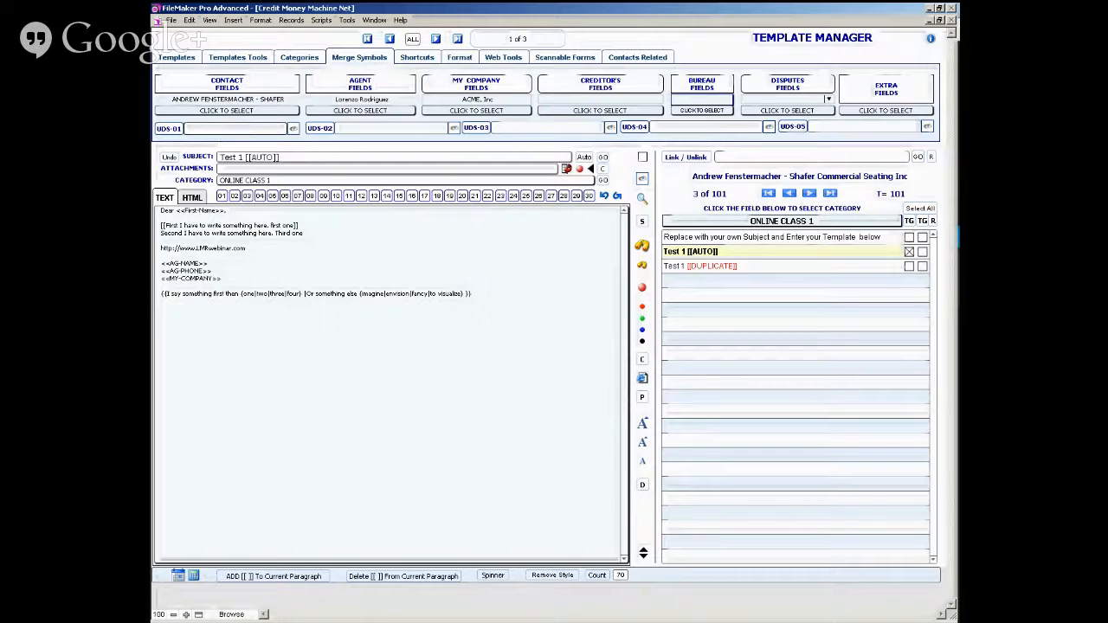
text(is will be whatever I enter here)
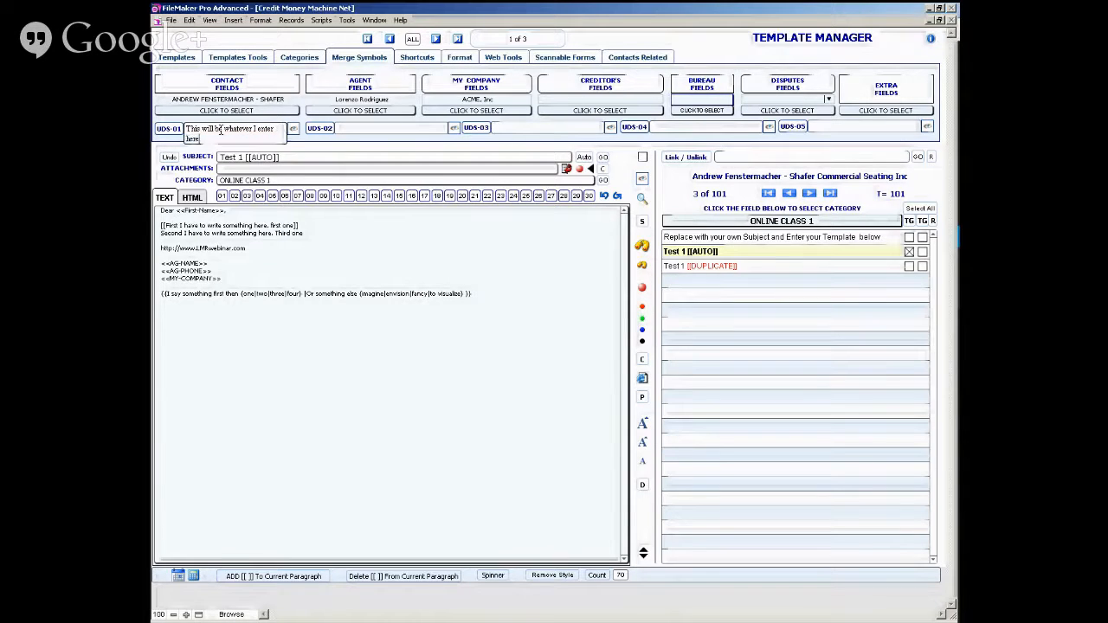
- Insert the <<UDS-1>> merge symbol below the spinner line of the Test 1 template and preview the merged letter
click(199, 311)
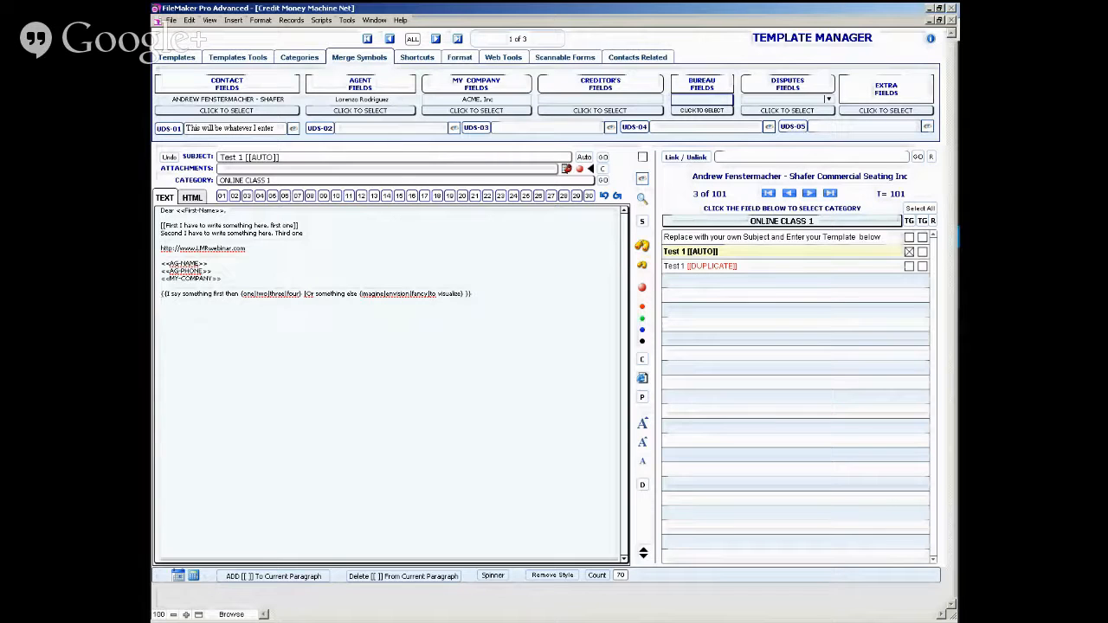
click(169, 128)
key(Return)
click(641, 180)
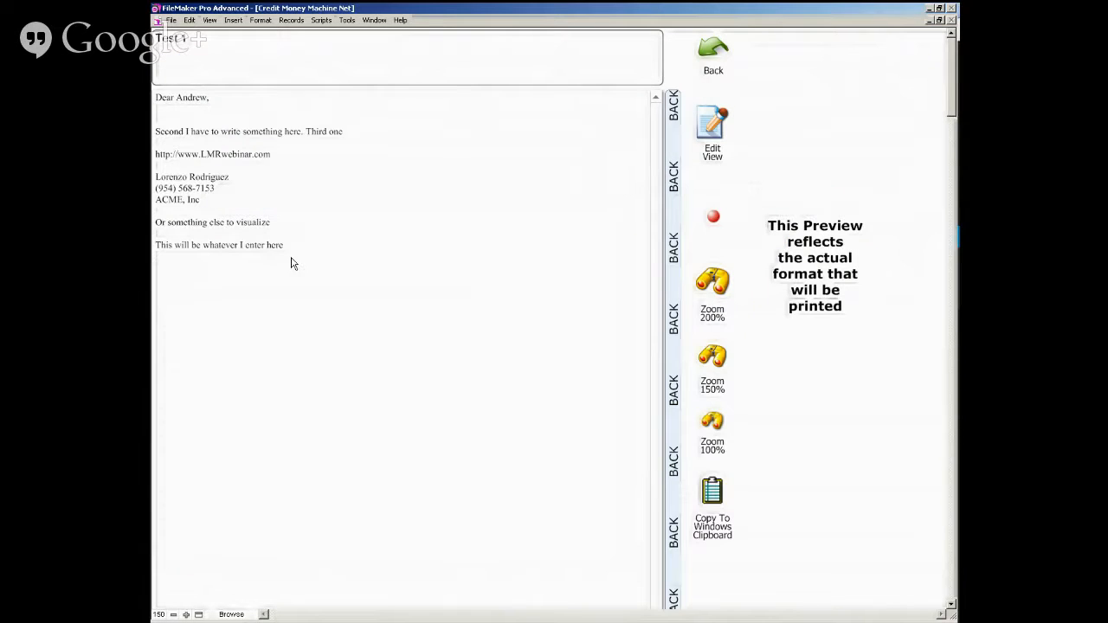
click(675, 196)
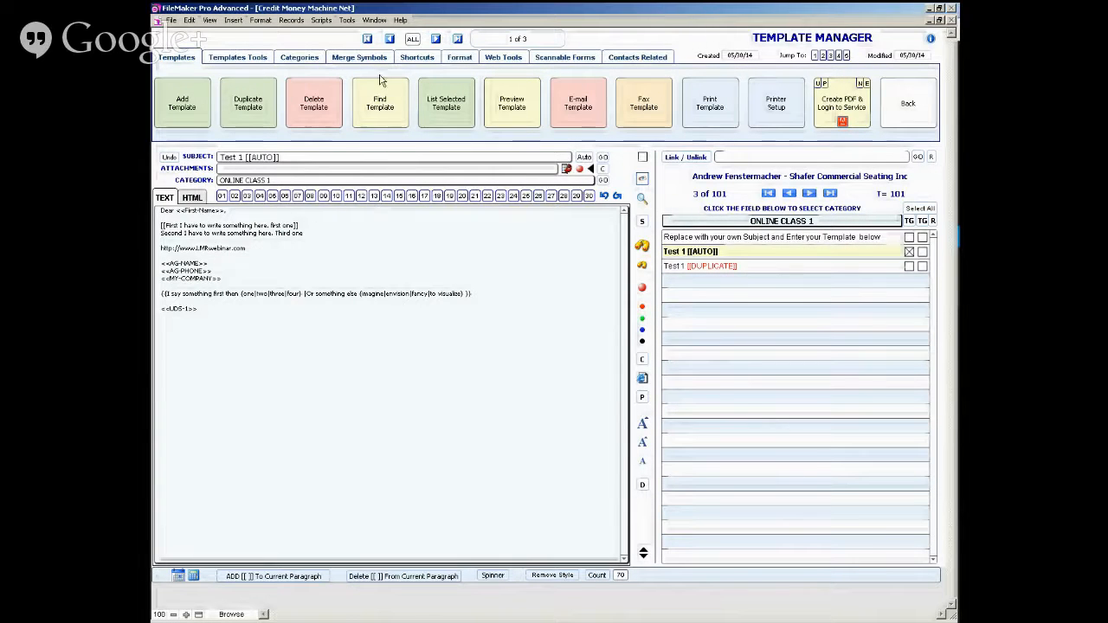
- Open the UDS-01 merge symbol's text for editing
click(346, 58)
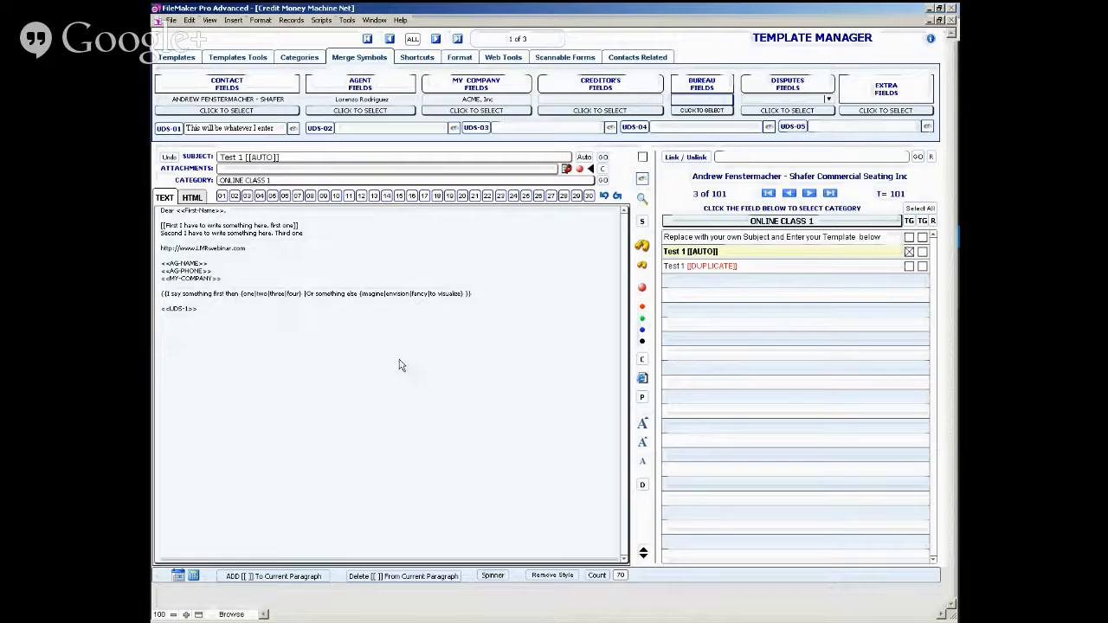
click(258, 134)
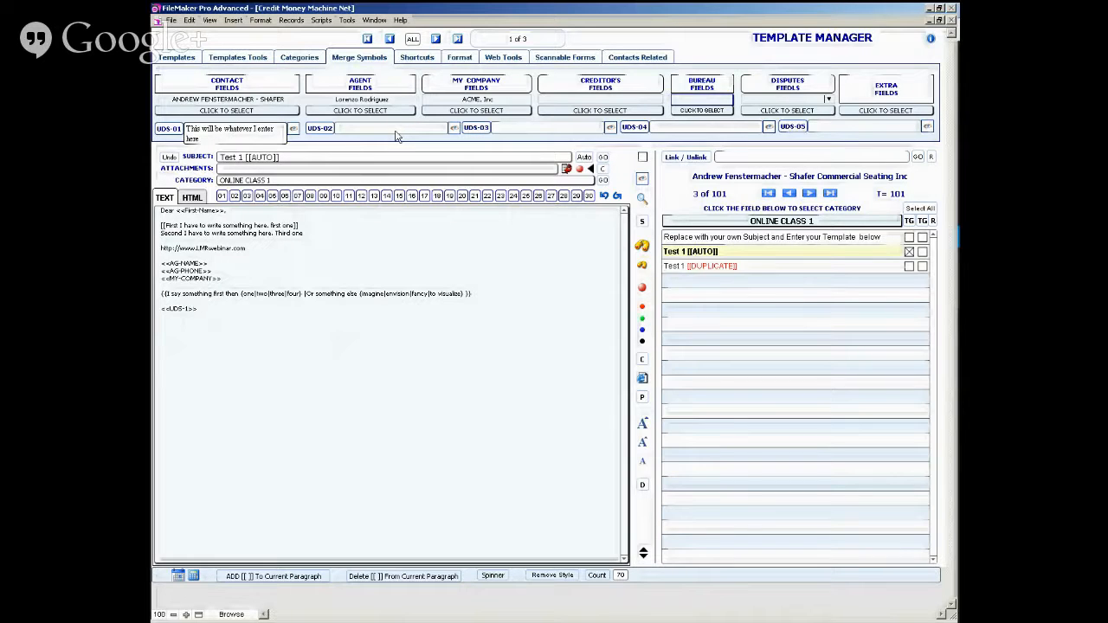
- Assign the Test 1 template to the first shortcut slot and label it "Test 1 [[AUTO]] something else"
click(417, 58)
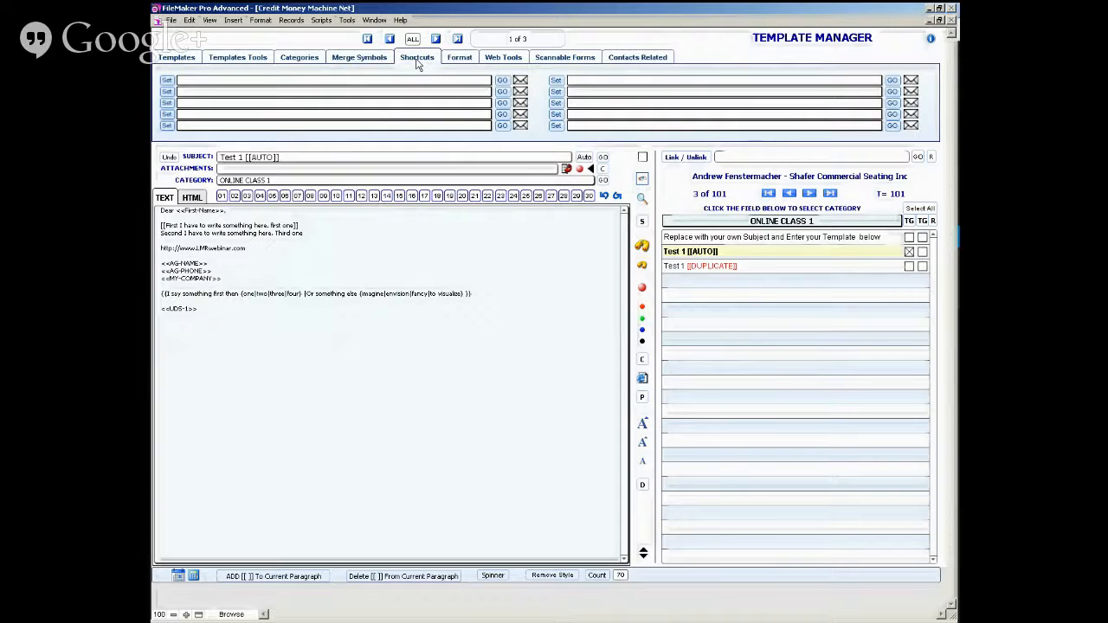
click(317, 58)
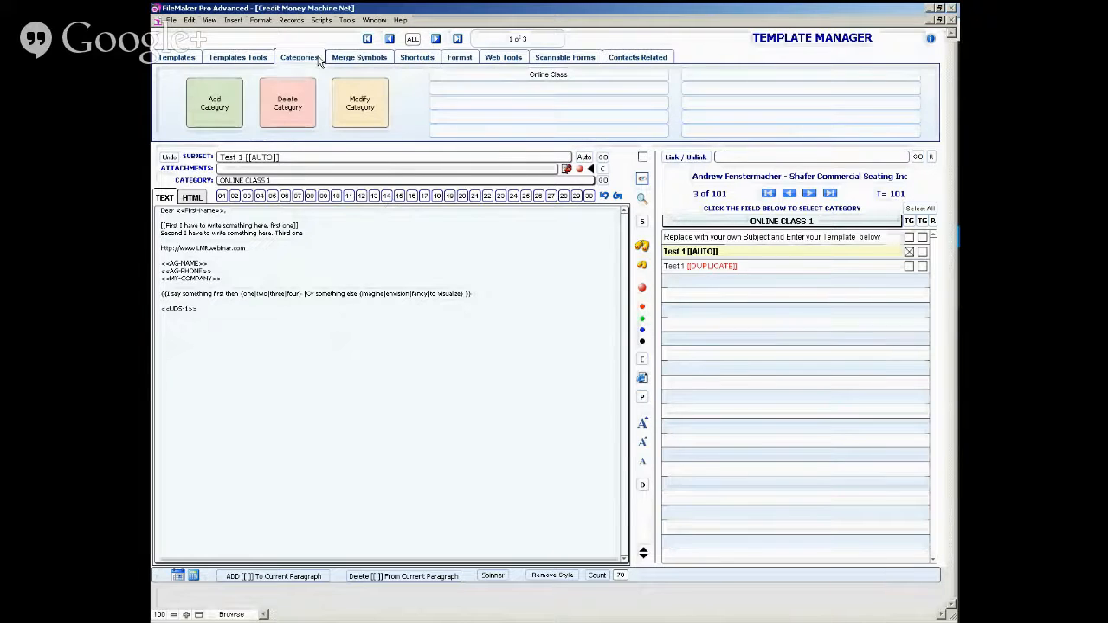
click(429, 59)
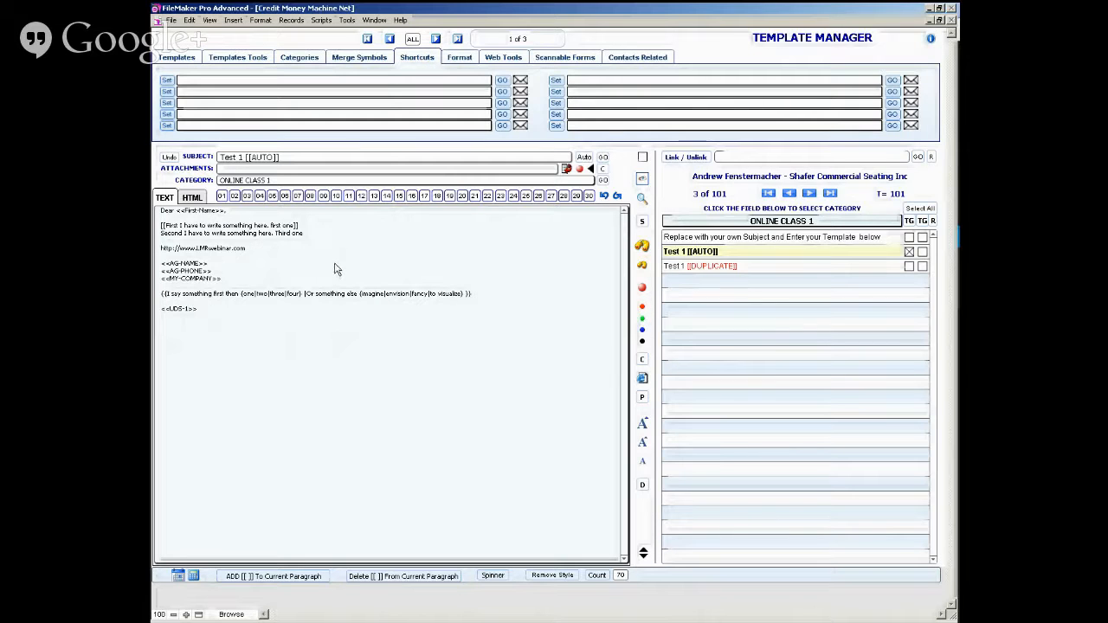
click(167, 80)
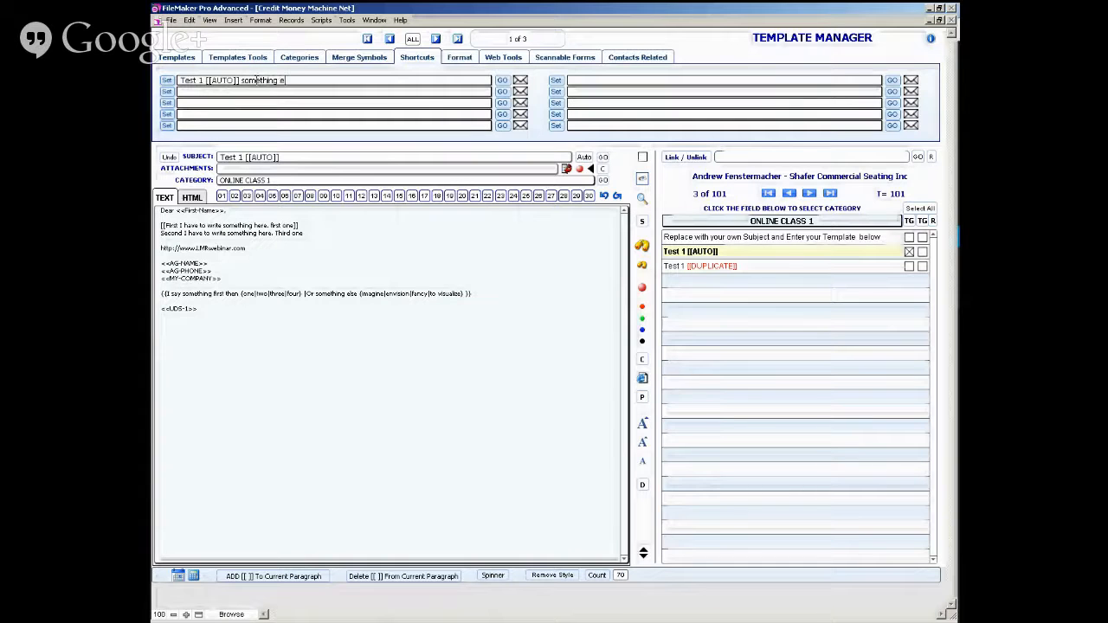
click(336, 322)
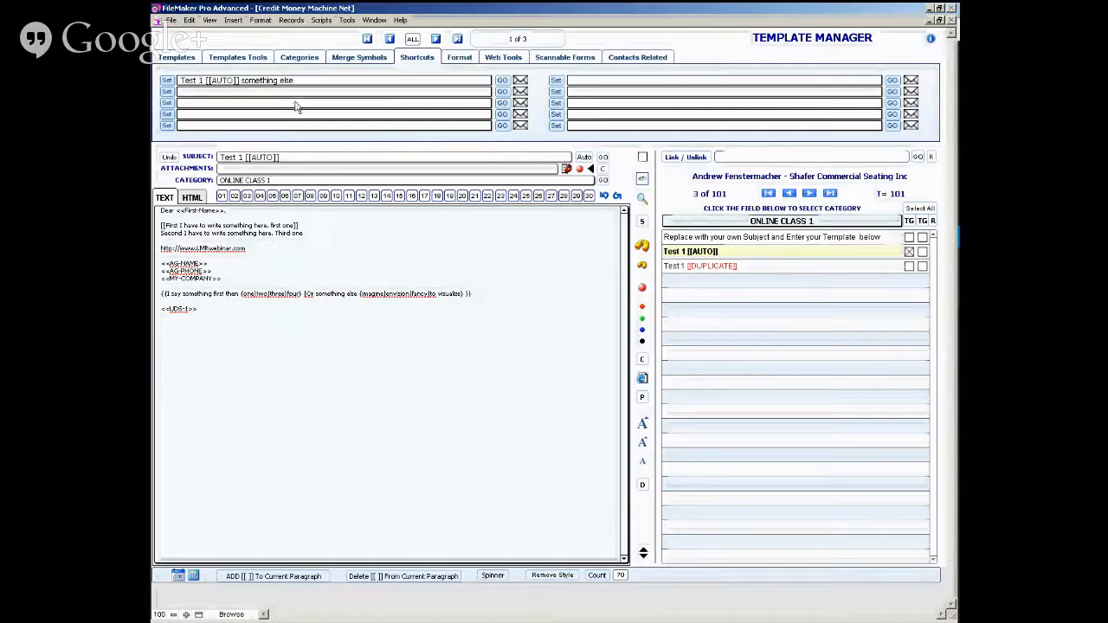
- Test the first shortcut by jumping to its template from the Test 1 duplicate and opening its instant e-mail, then return to the shortcuts
click(705, 273)
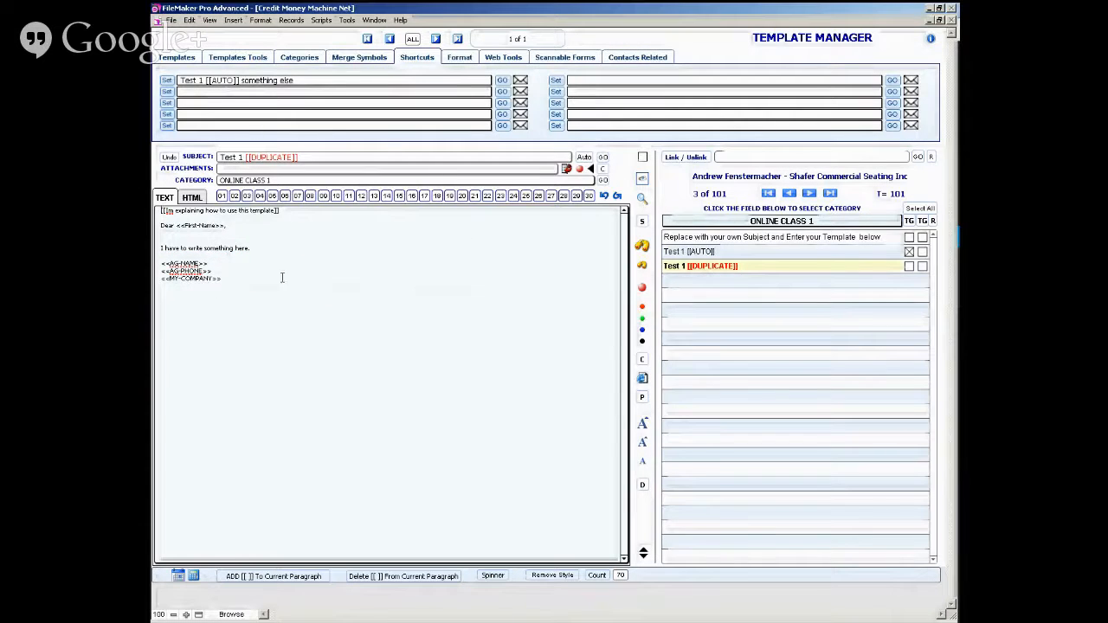
click(502, 80)
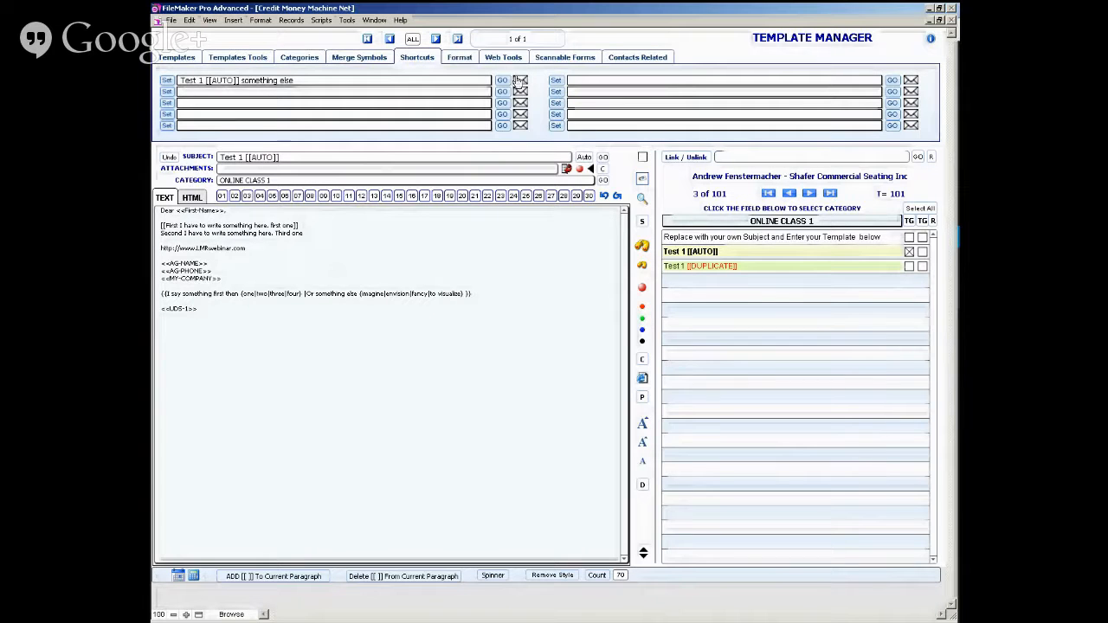
click(519, 81)
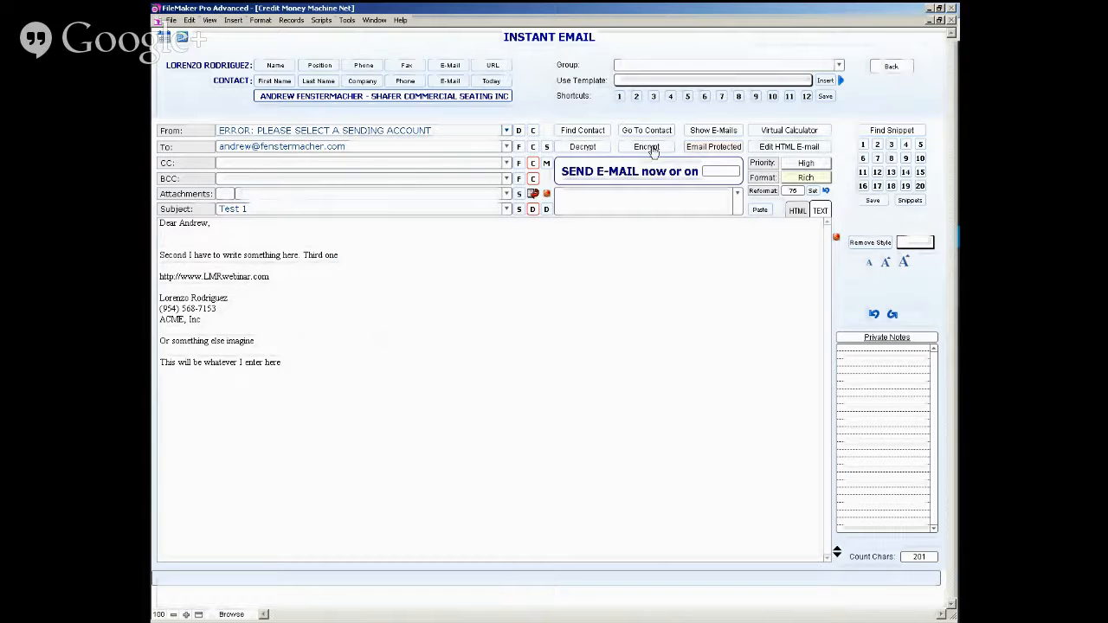
click(883, 68)
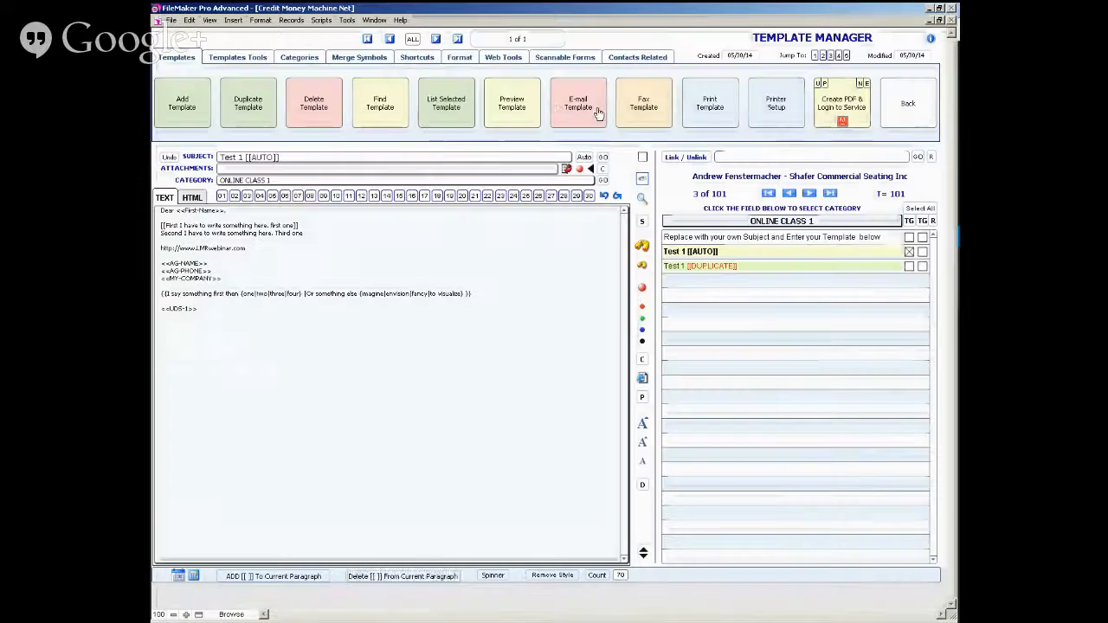
click(405, 60)
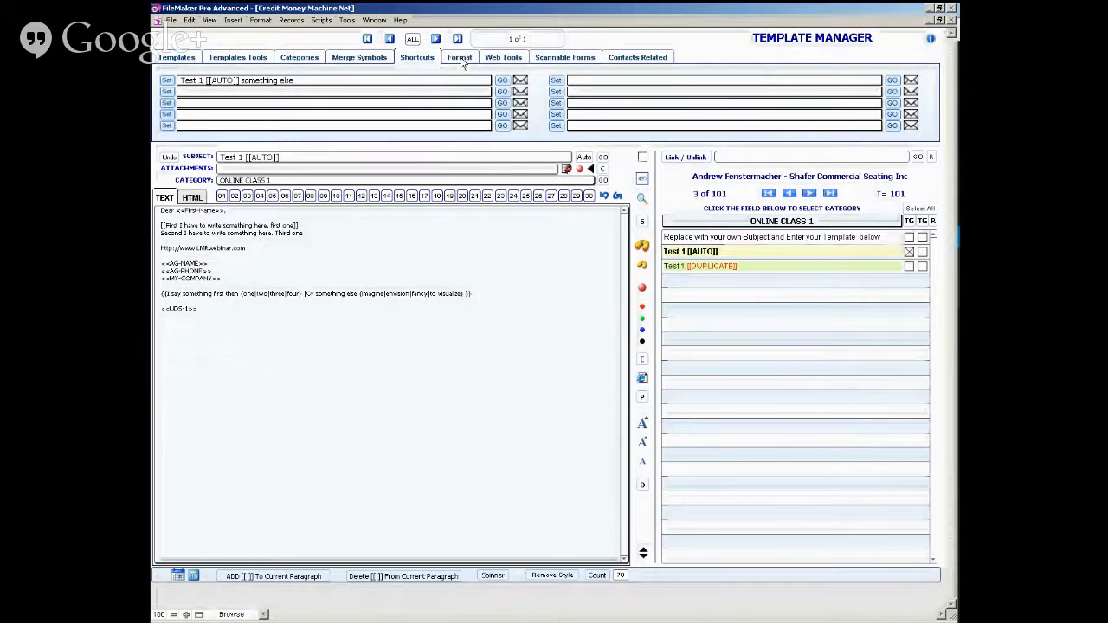
- Change the Test 1 template's text to Verdana at size 18
click(460, 59)
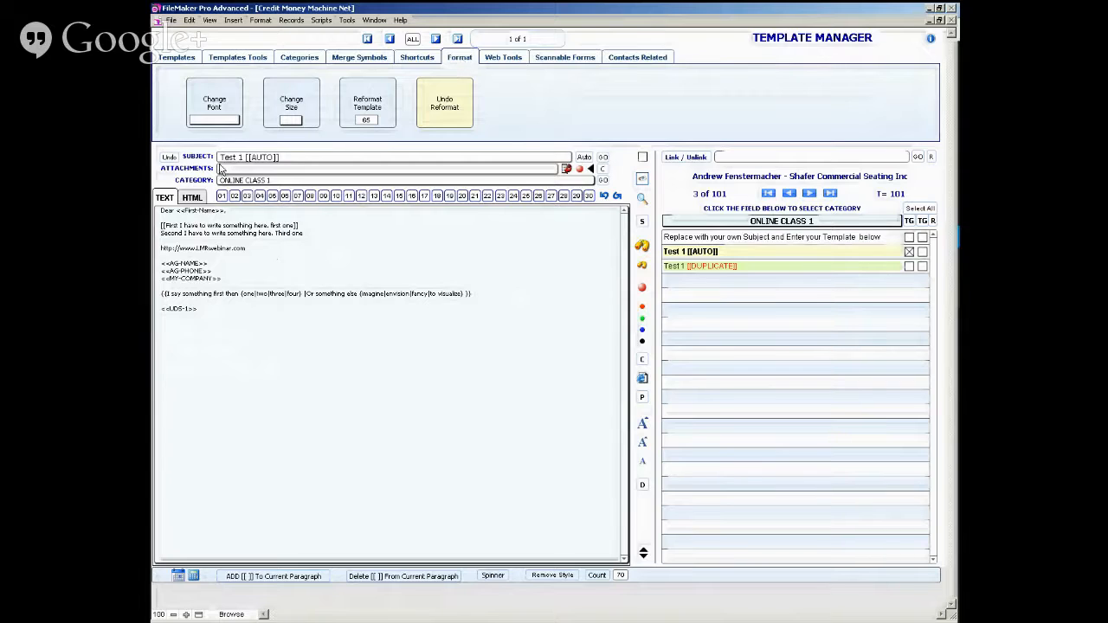
click(225, 119)
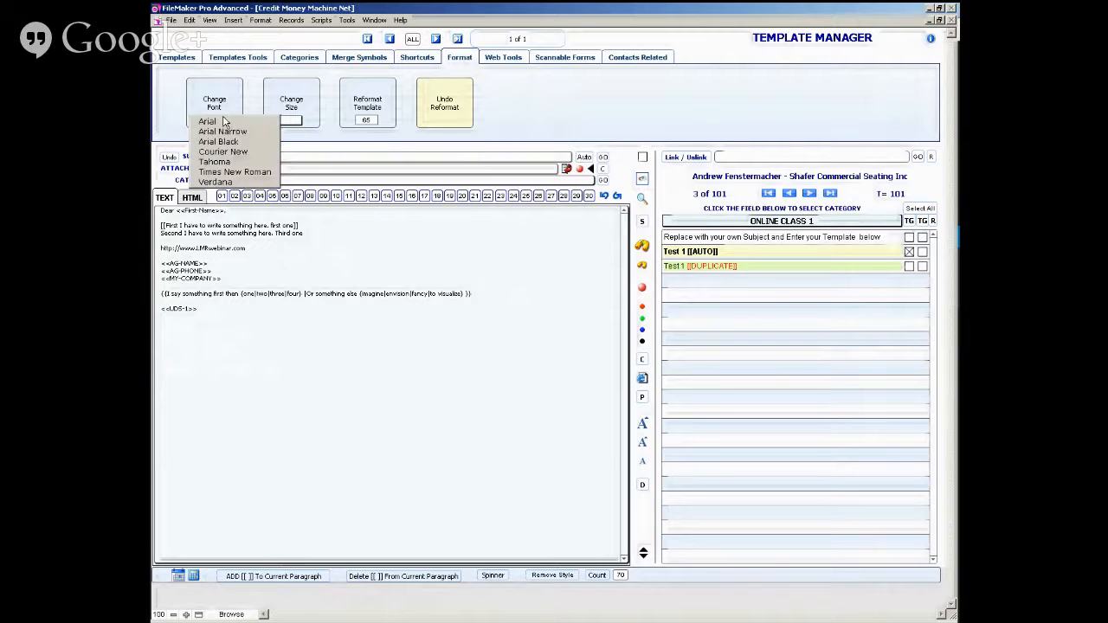
click(220, 182)
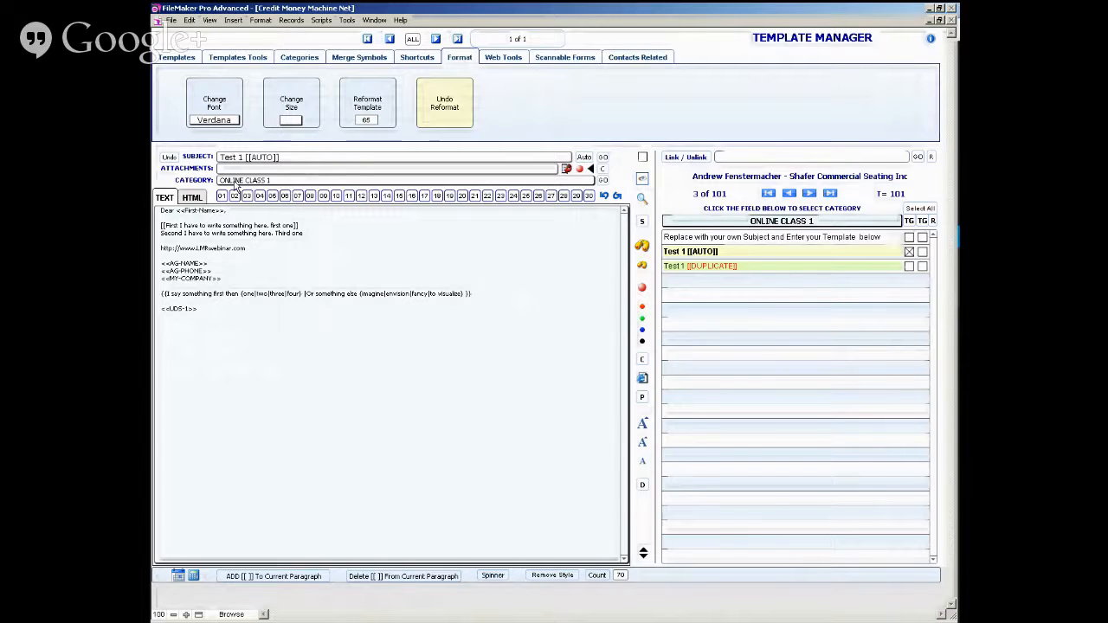
click(298, 122)
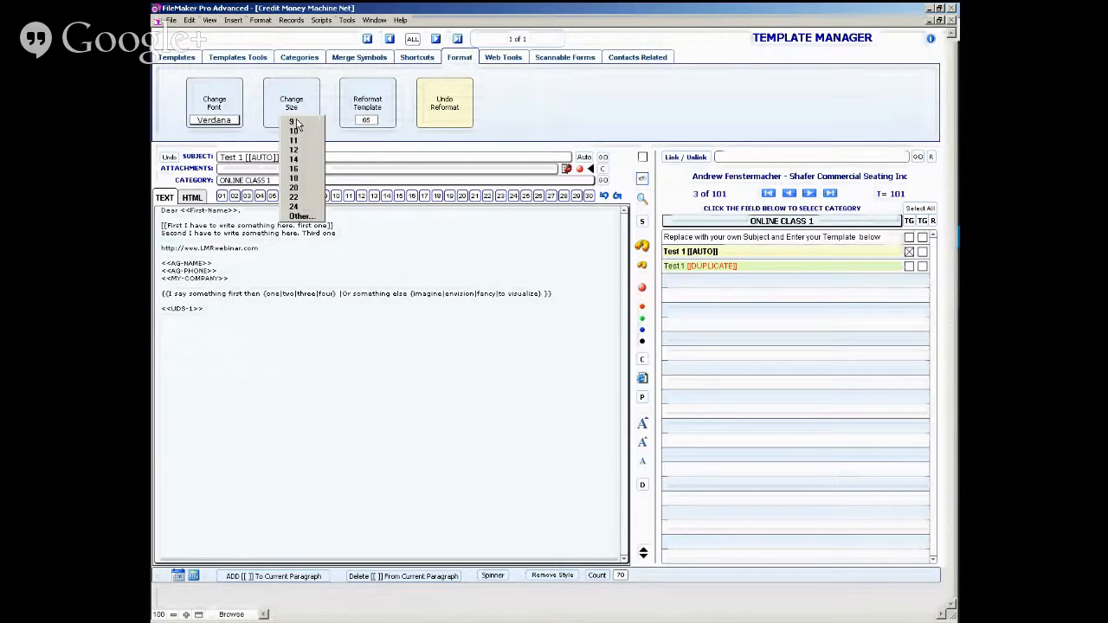
click(298, 178)
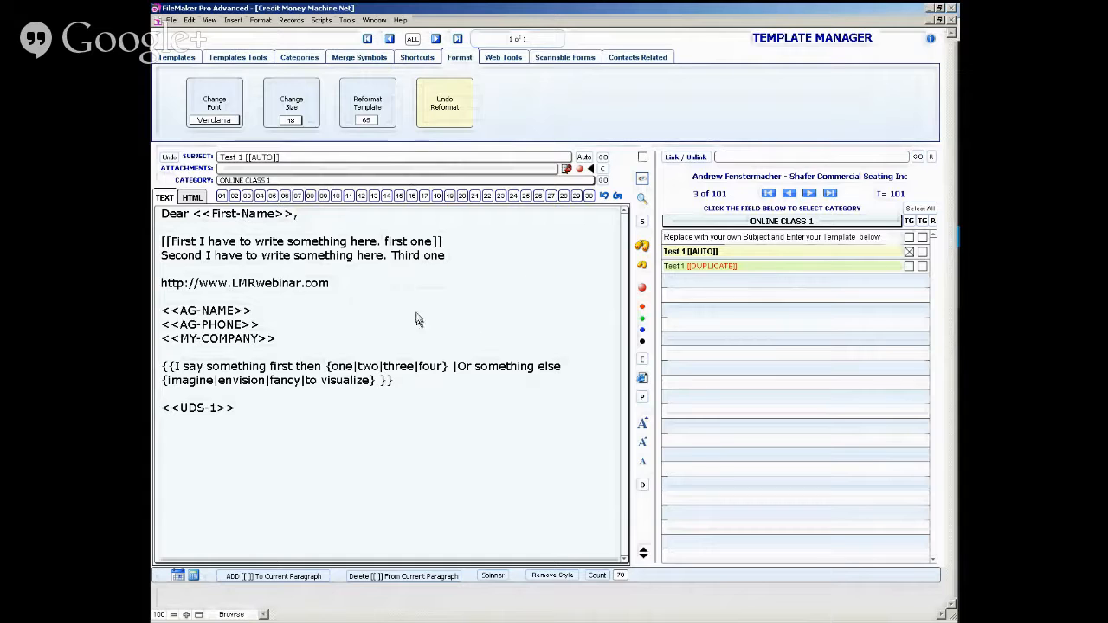
- Try reformatting the template text at widths of 65 and 30, undoing each reformat
click(362, 105)
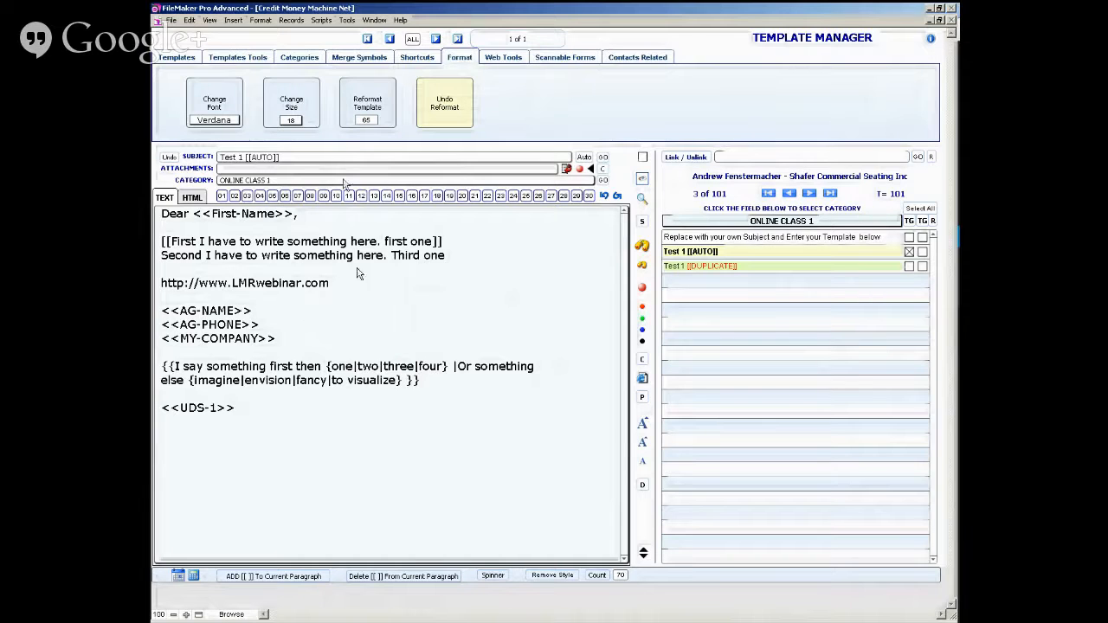
click(425, 111)
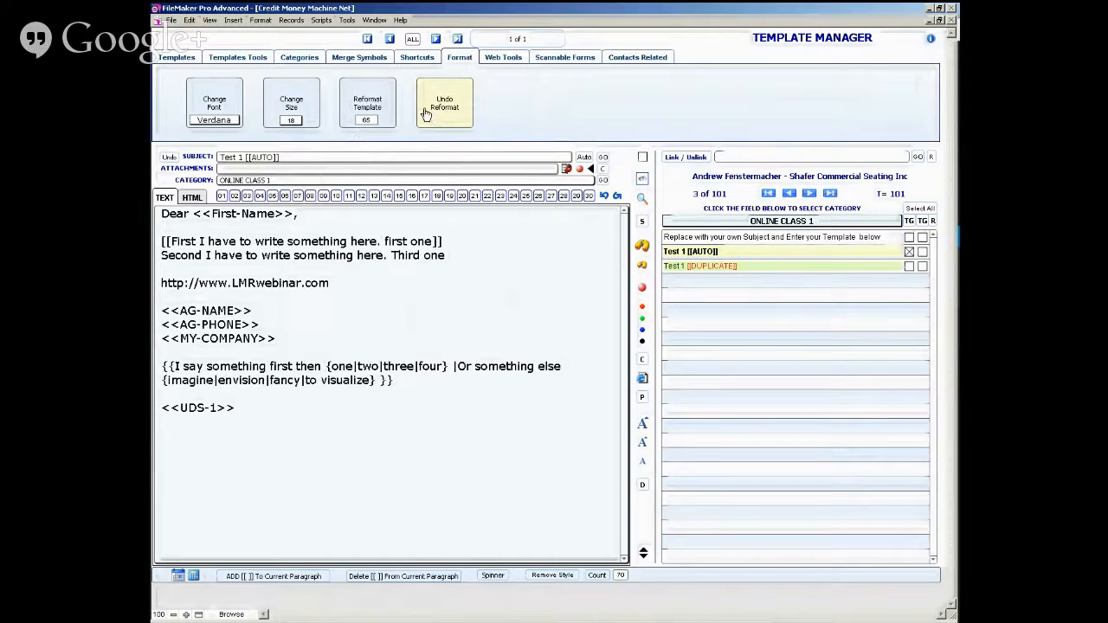
click(366, 120)
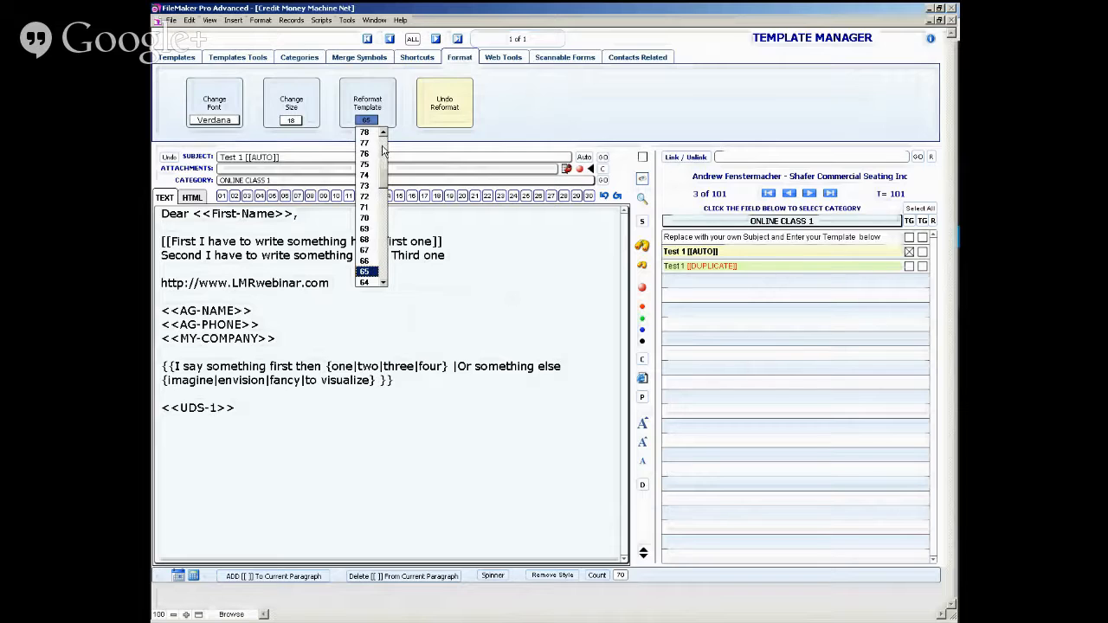
click(383, 151)
click(384, 265)
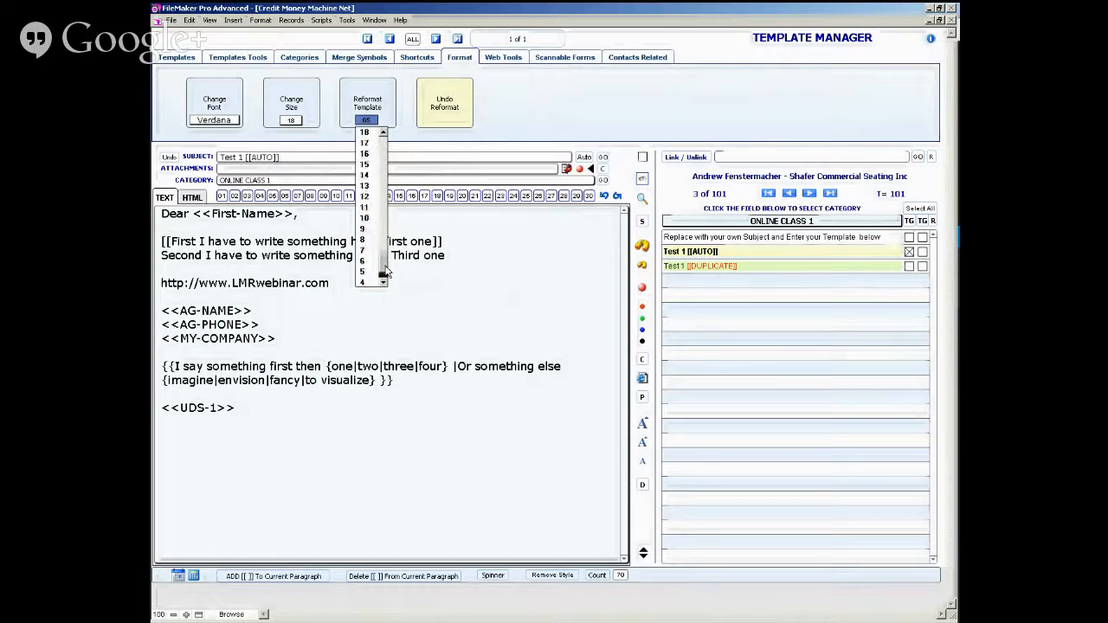
click(385, 154)
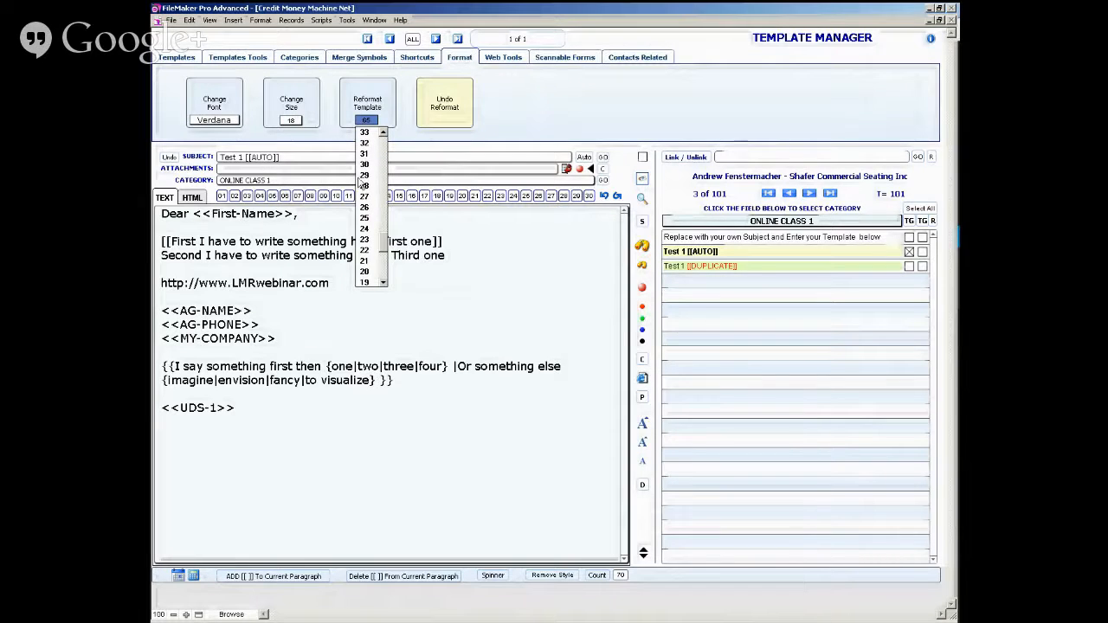
click(365, 164)
click(388, 98)
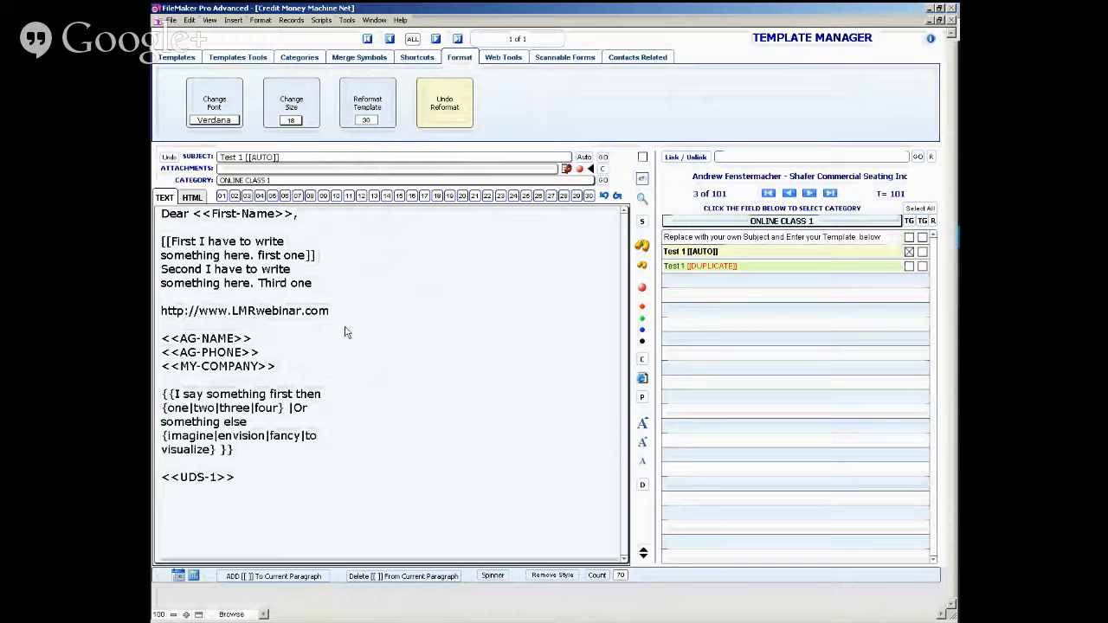
click(437, 119)
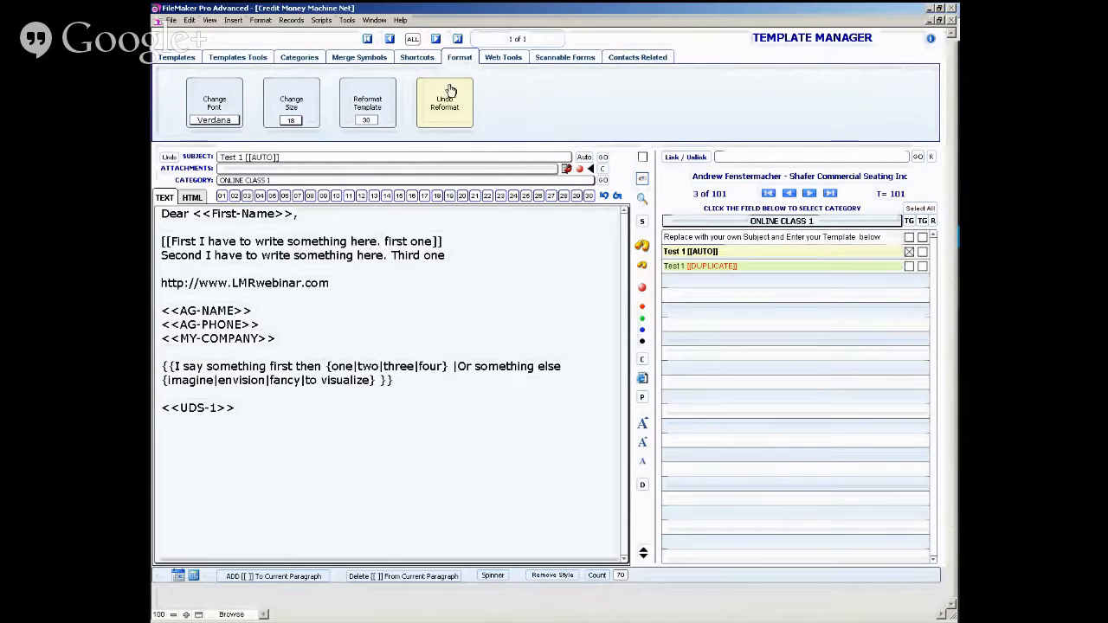
click(256, 23)
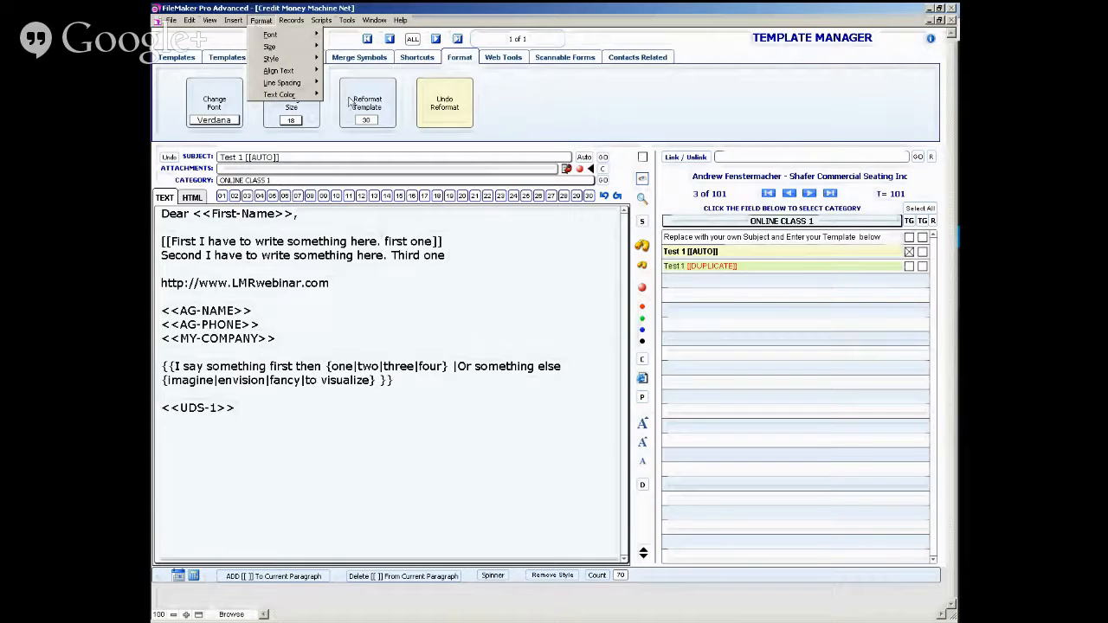
click(508, 97)
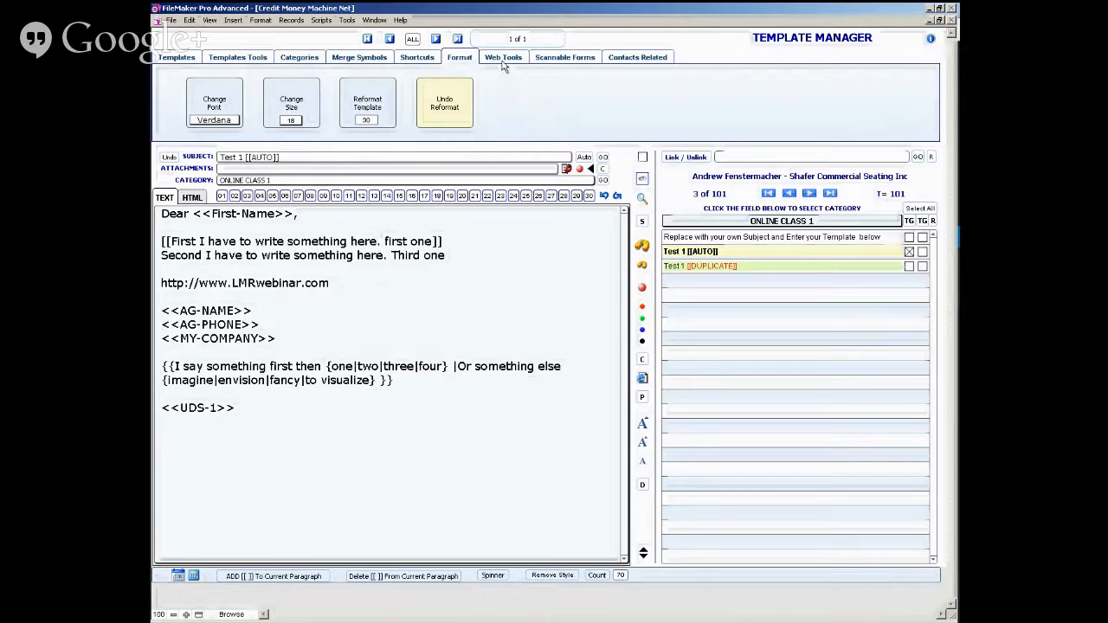
- Examine the FTP upload coordinates in the Internet section of Setup and return to the web tools of Template Manager
click(502, 57)
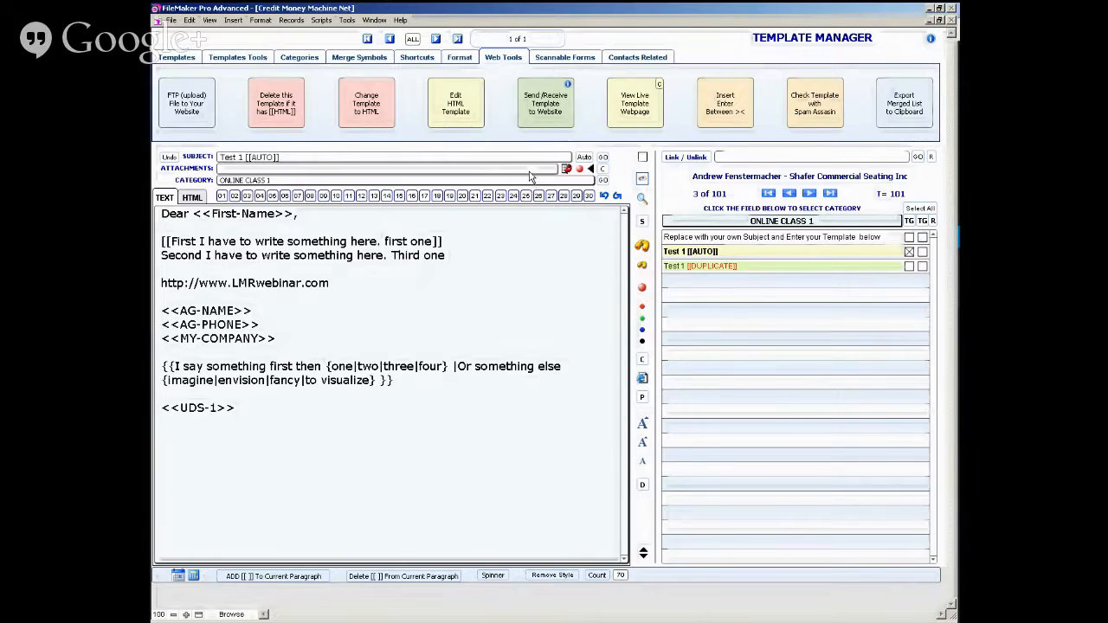
key(ctrl+1)
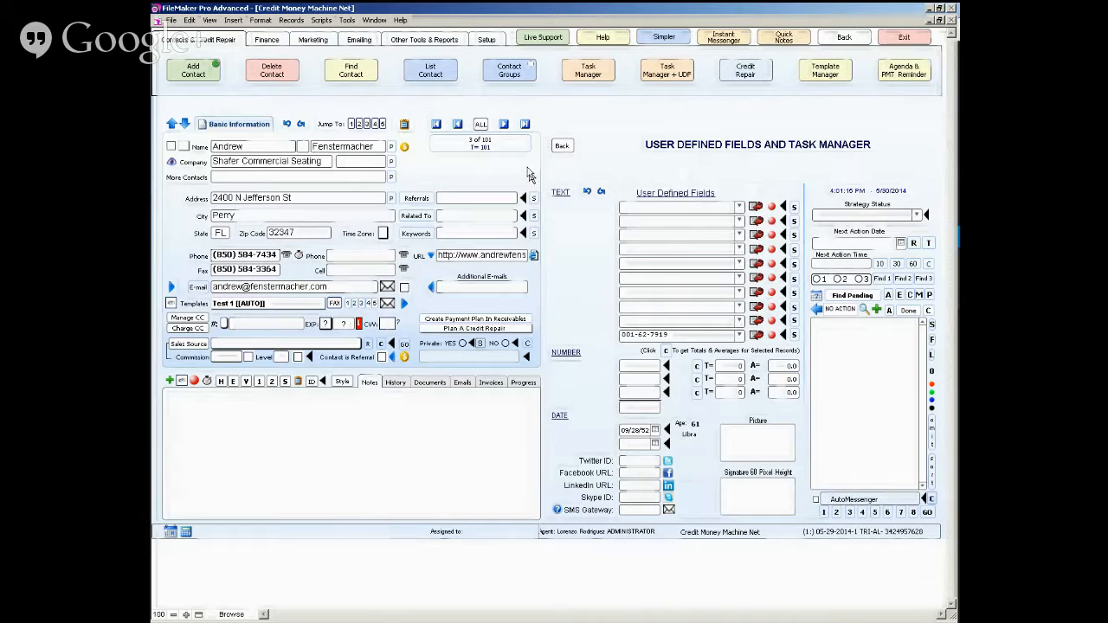
click(486, 40)
click(461, 70)
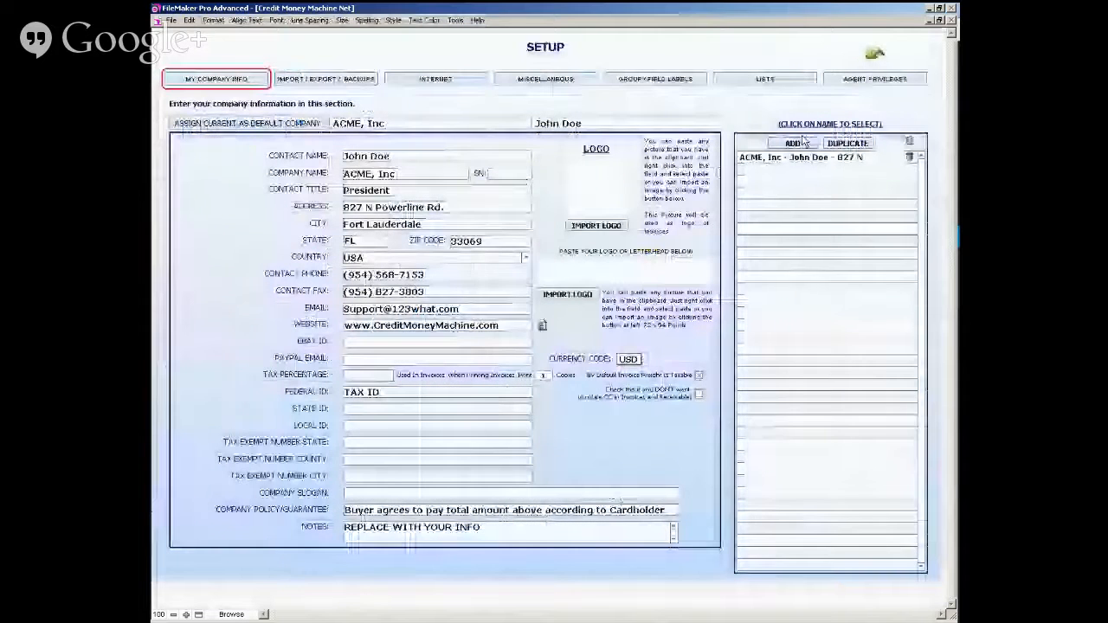
click(445, 81)
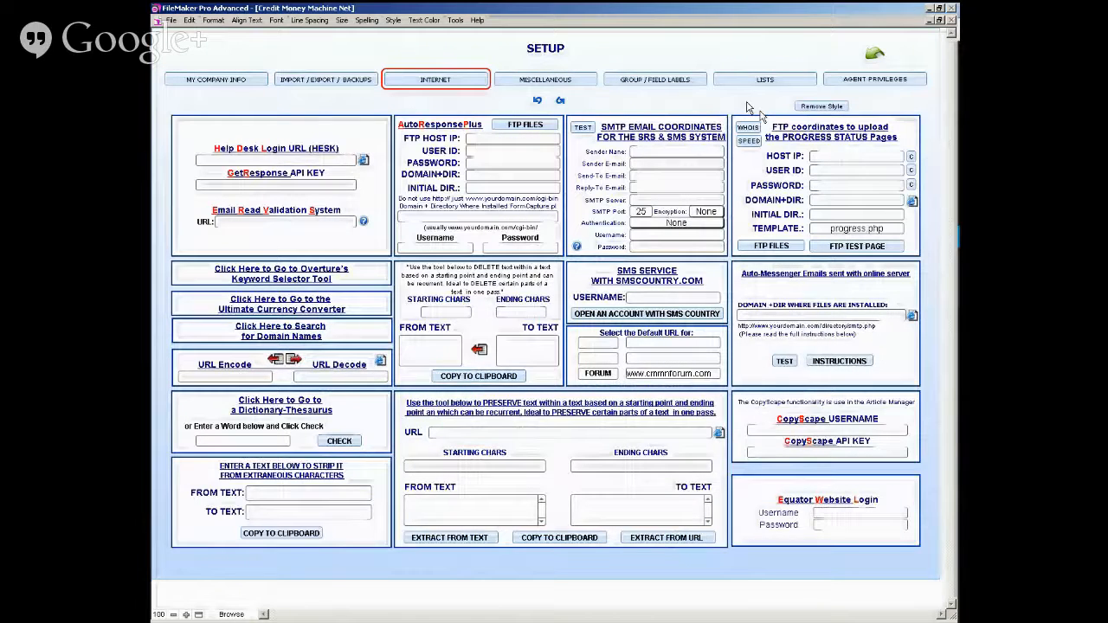
click(872, 57)
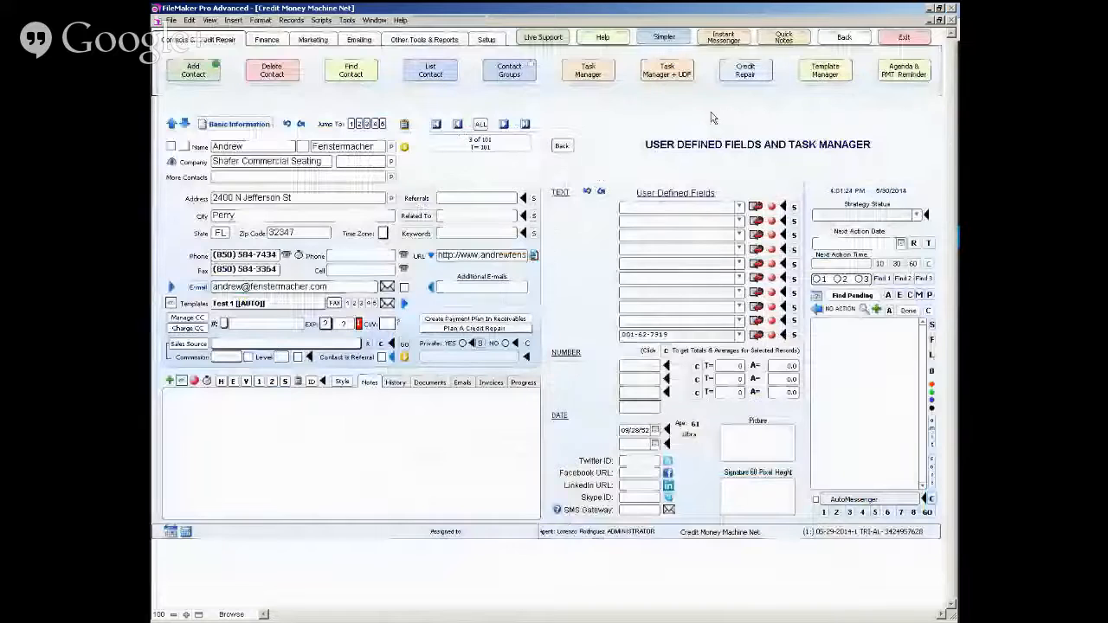
click(818, 70)
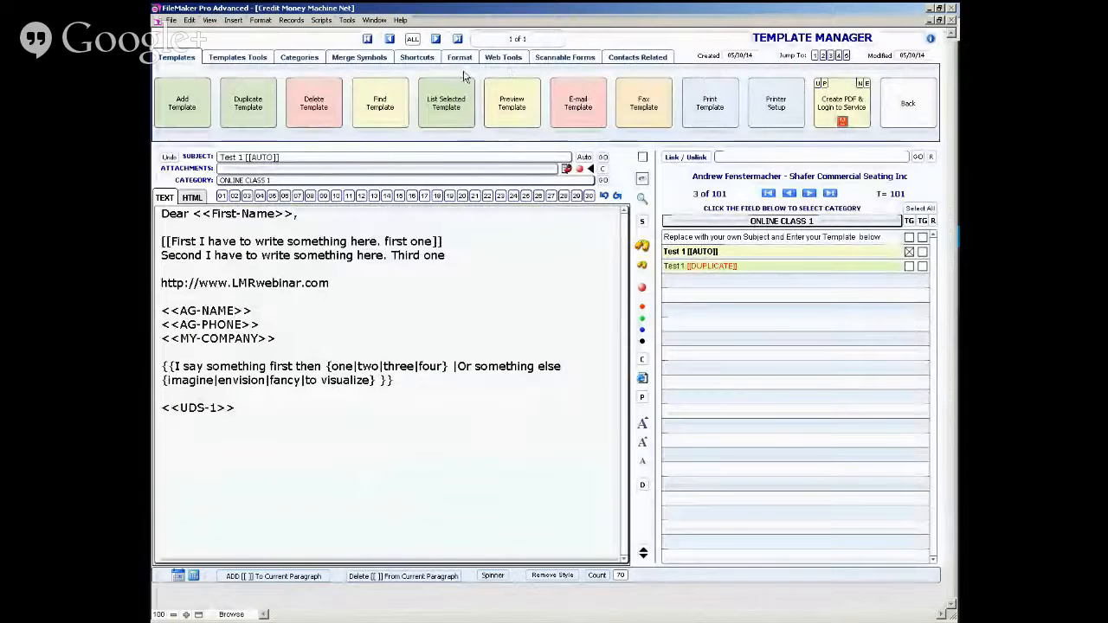
click(502, 59)
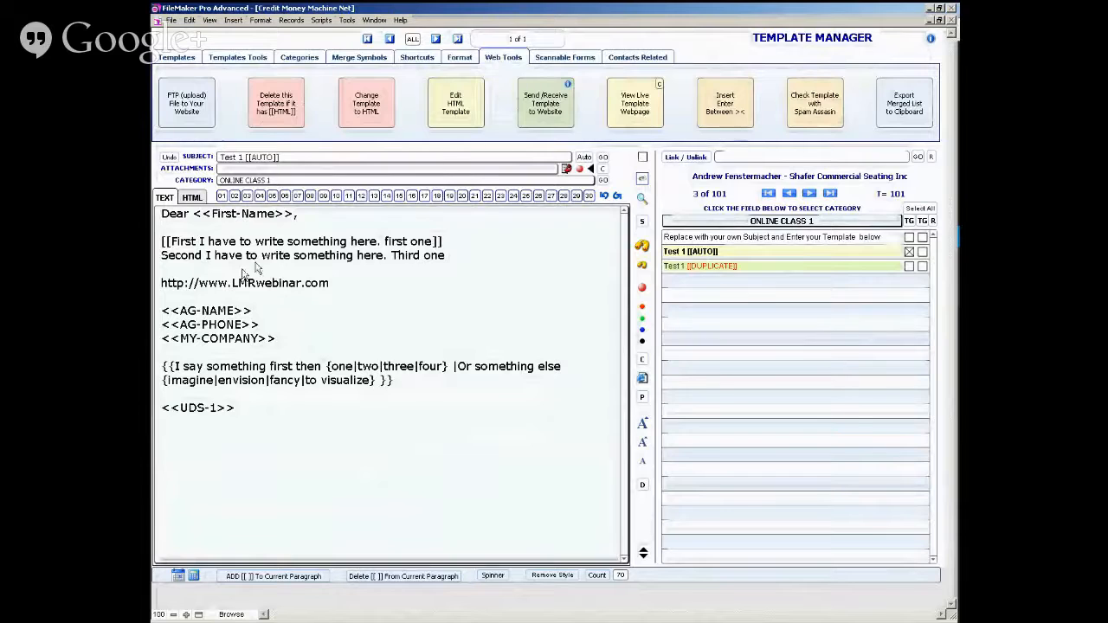
- Apply the medium preset text size to the Test 1 template and replace its subject with onlineclass.html
click(641, 440)
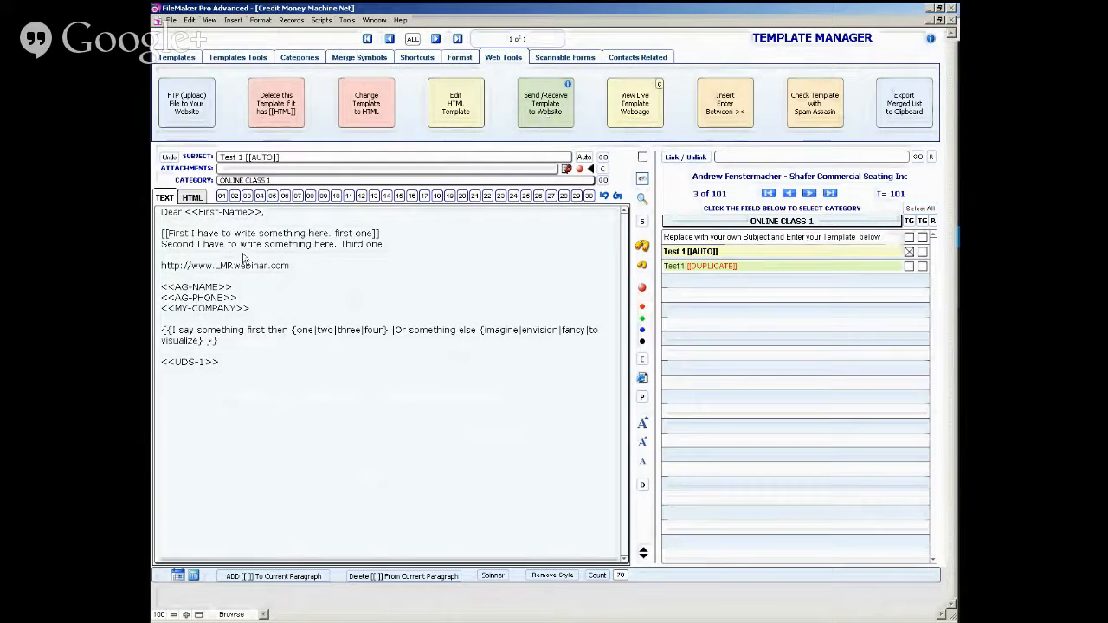
click(284, 157)
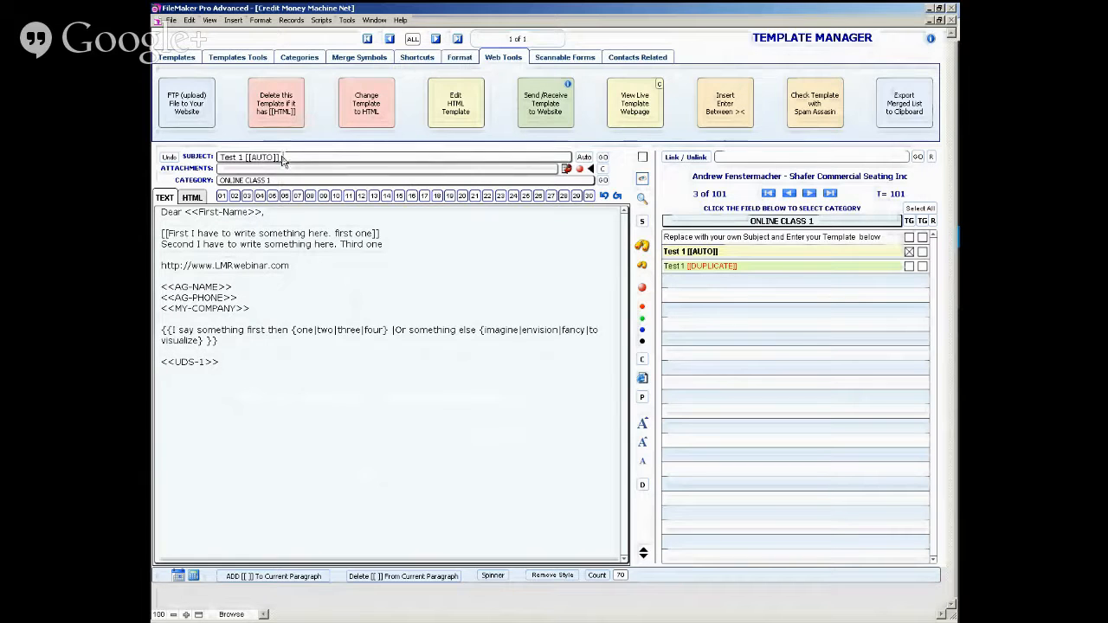
key(Right)
key(Right)
key(Right)
key(Right)
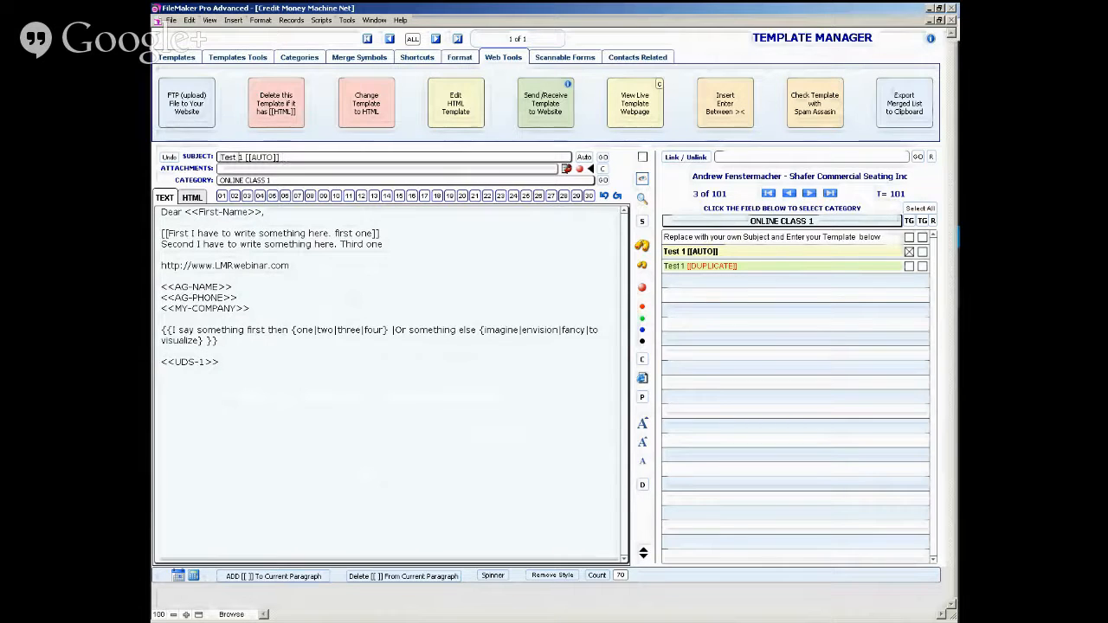
key(BackSpace)
key(shift+Home)
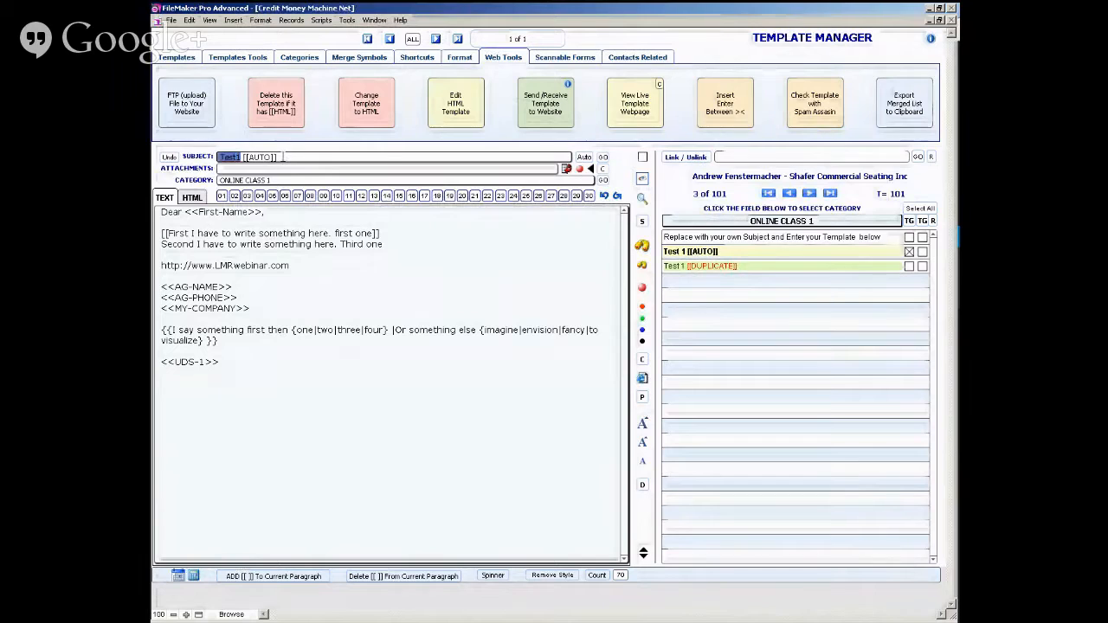
text(onlin)
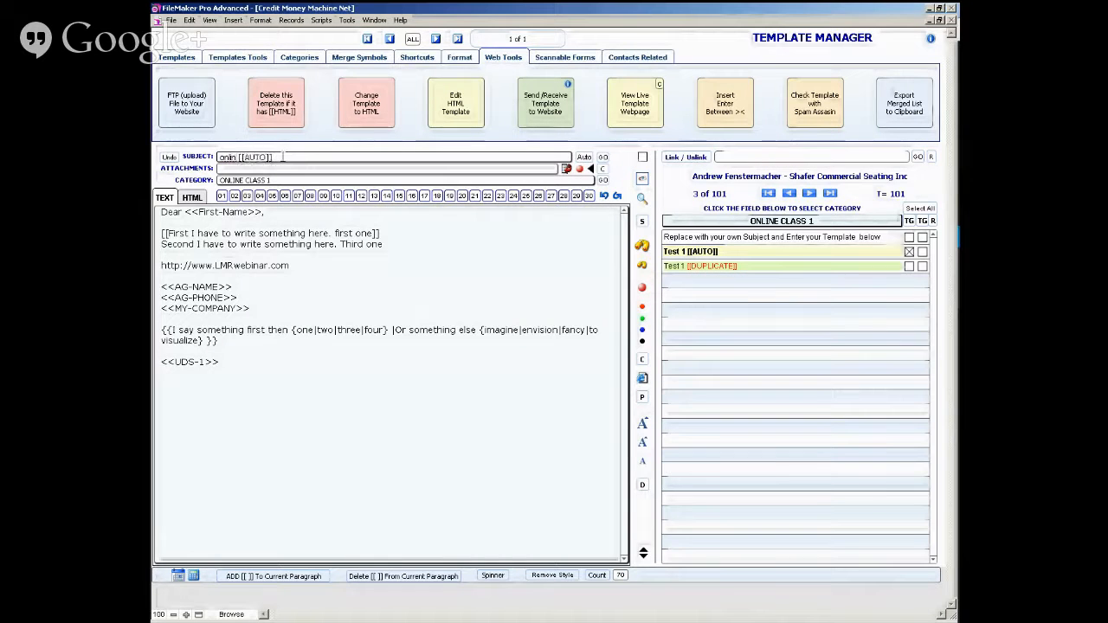
text(eclass)
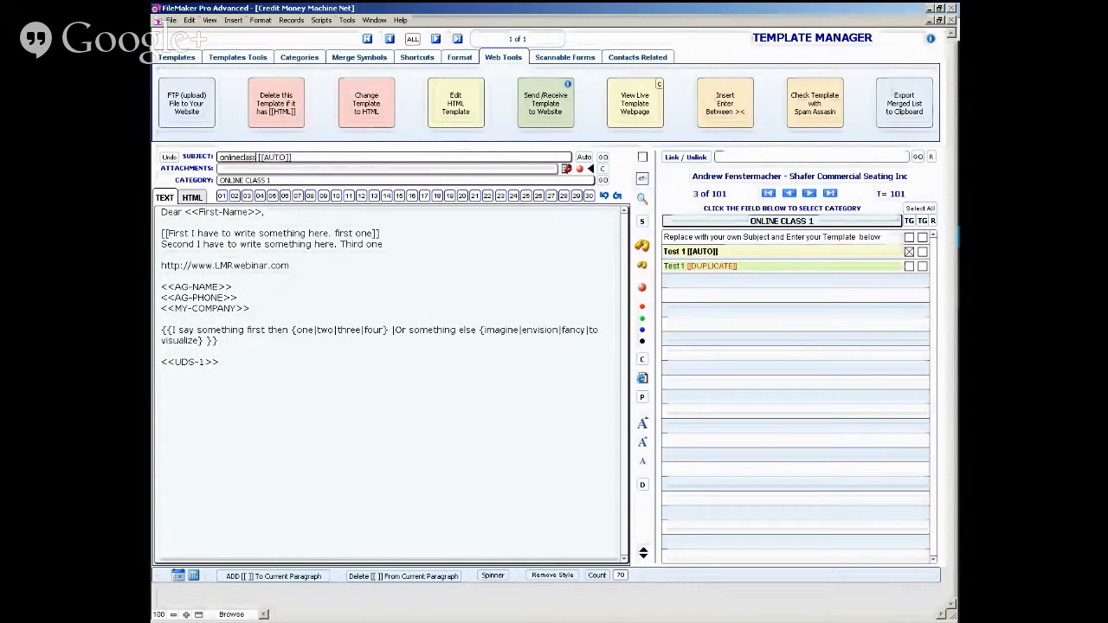
text(.html)
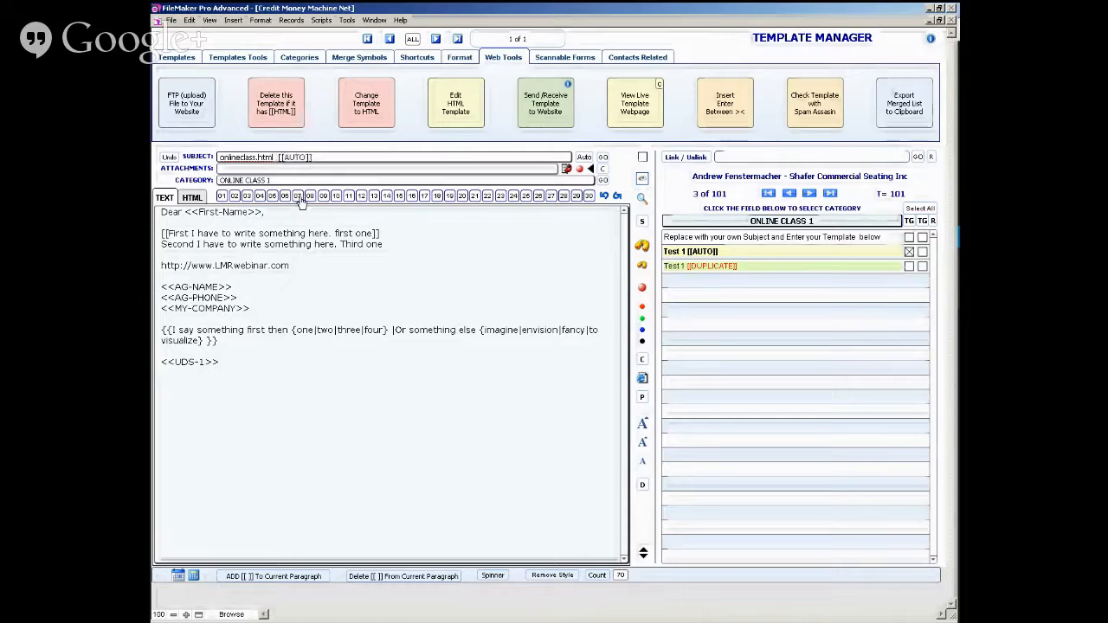
key(shift+End)
key(Delete)
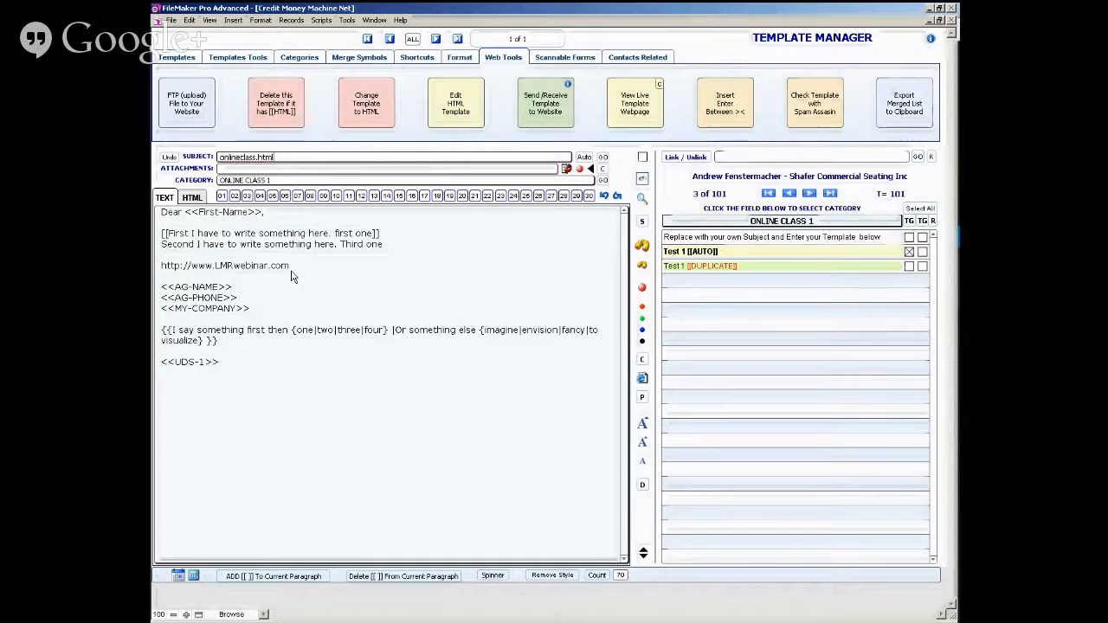
click(377, 313)
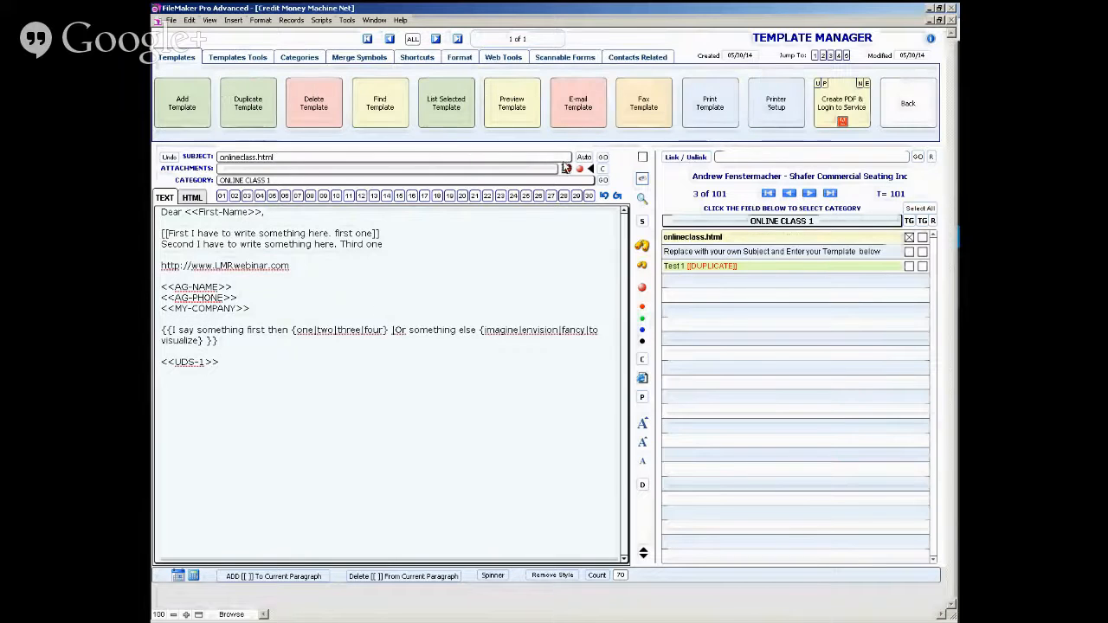
- Convert and upload the onlineclass.html template to the website and view the uploaded page
click(489, 58)
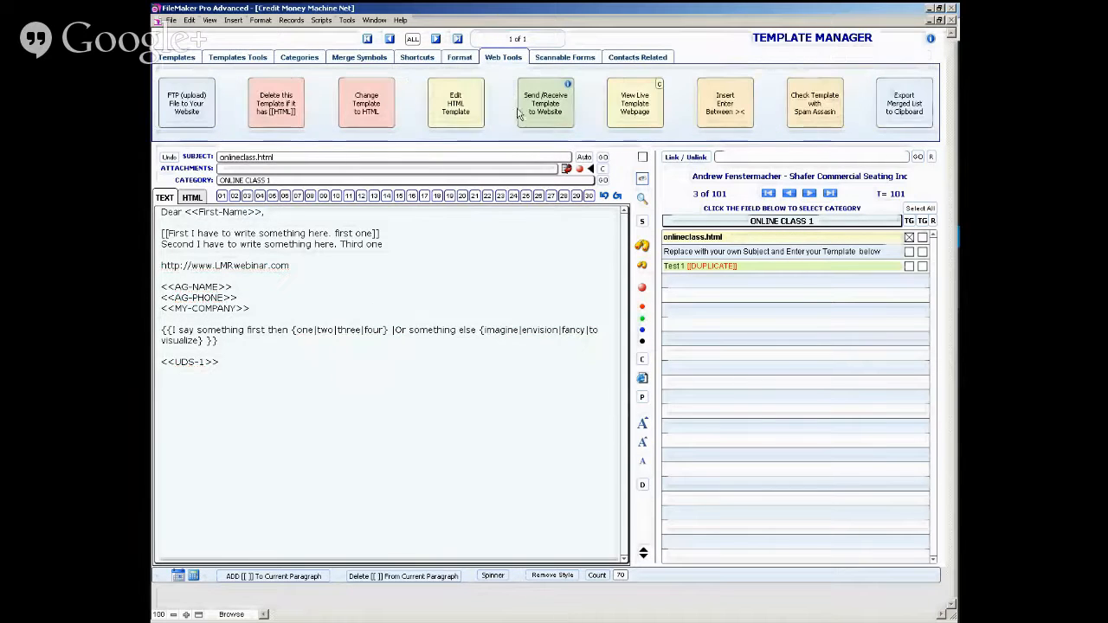
click(548, 110)
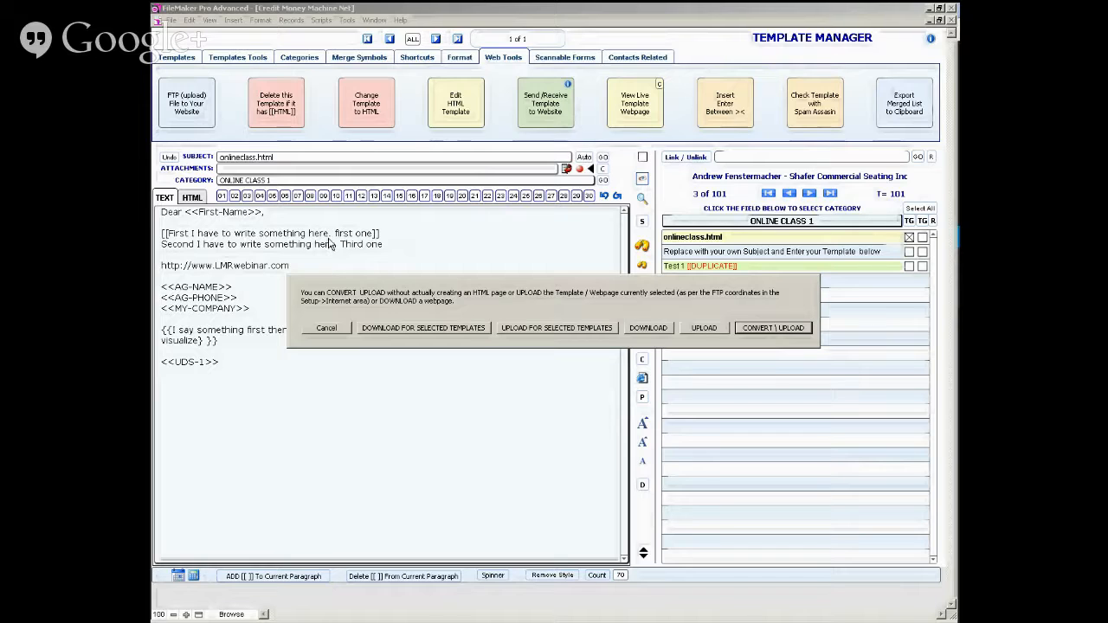
click(753, 329)
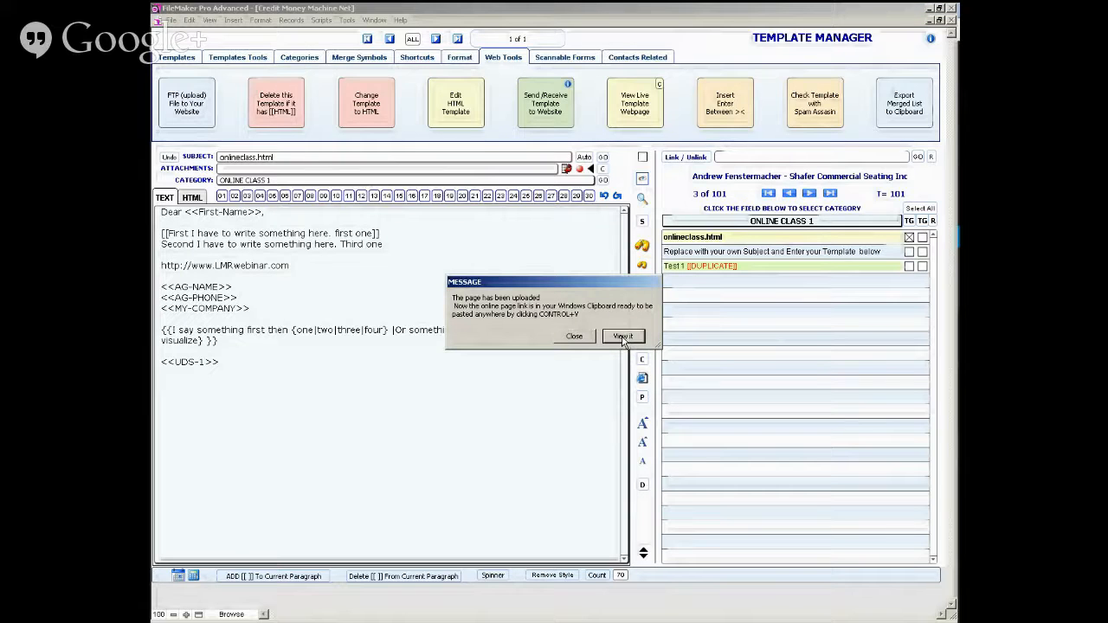
click(622, 337)
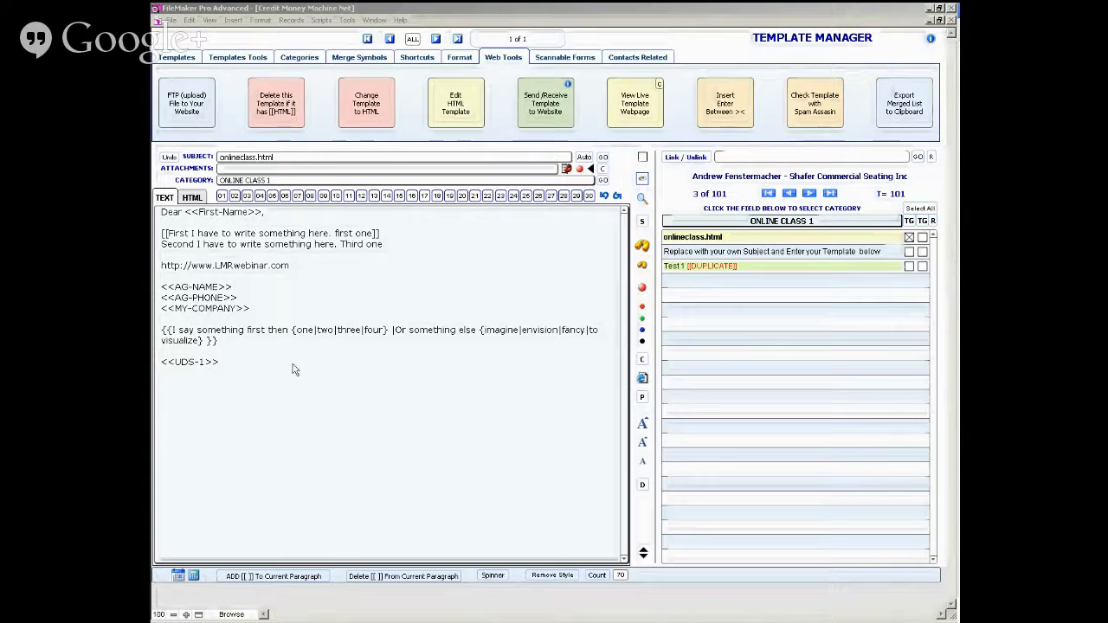
- Paste the uploaded page's link on a new line below <<UDS-1>> in the template text
click(178, 412)
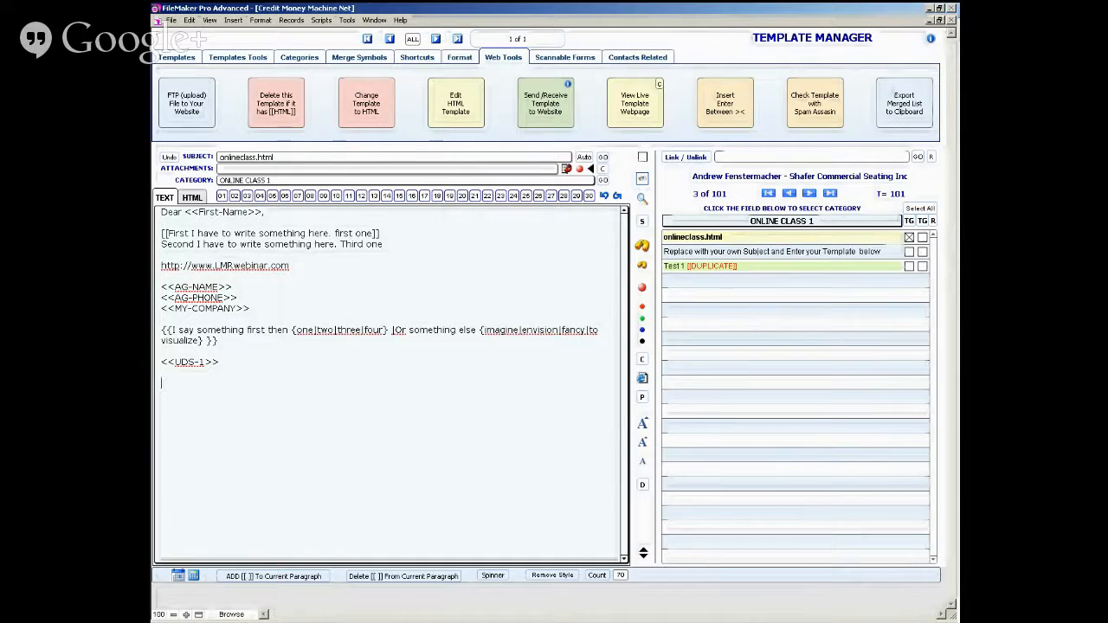
text(http://www.aoox.com/docs/onlineclass.html)
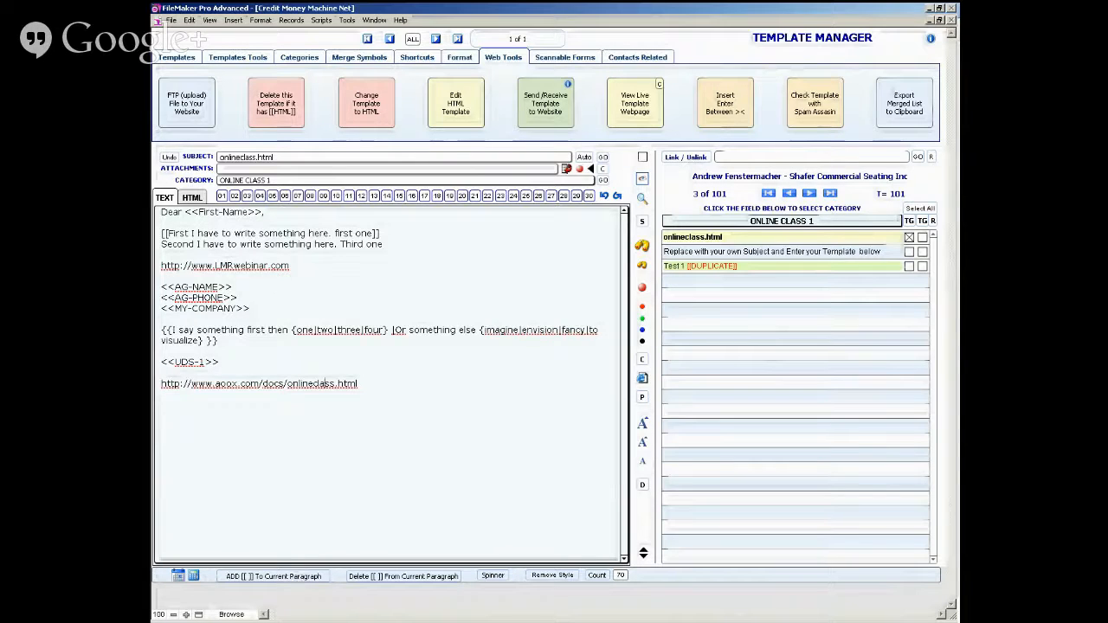
key(alt+Tab)
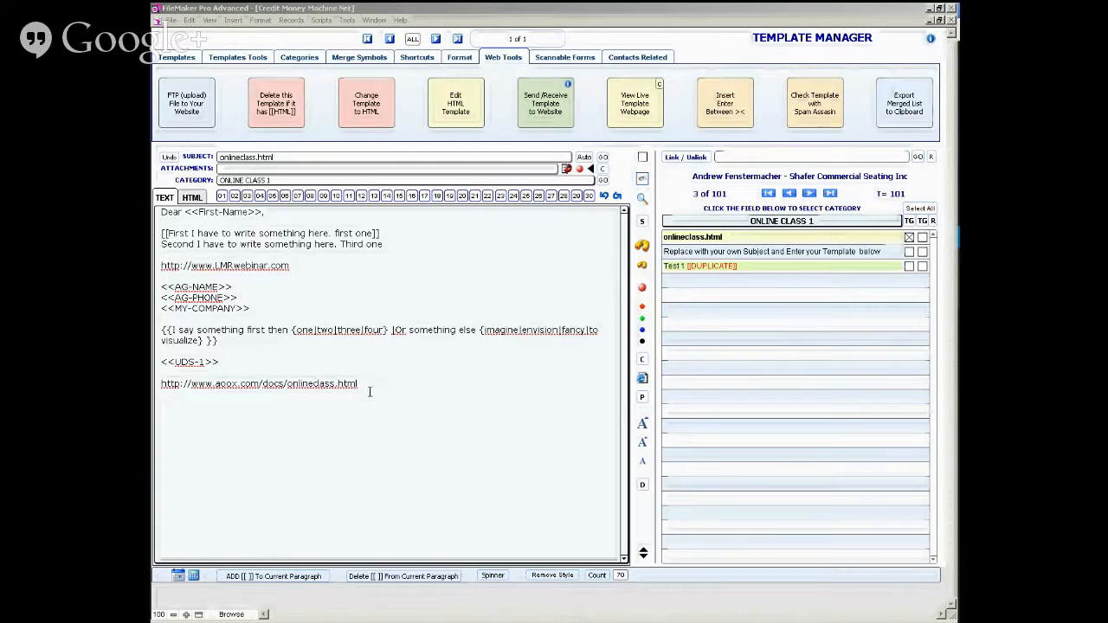
- View the pasted onlineclass.html link in the built-in web viewer, close it and return to the template's web tools
click(331, 380)
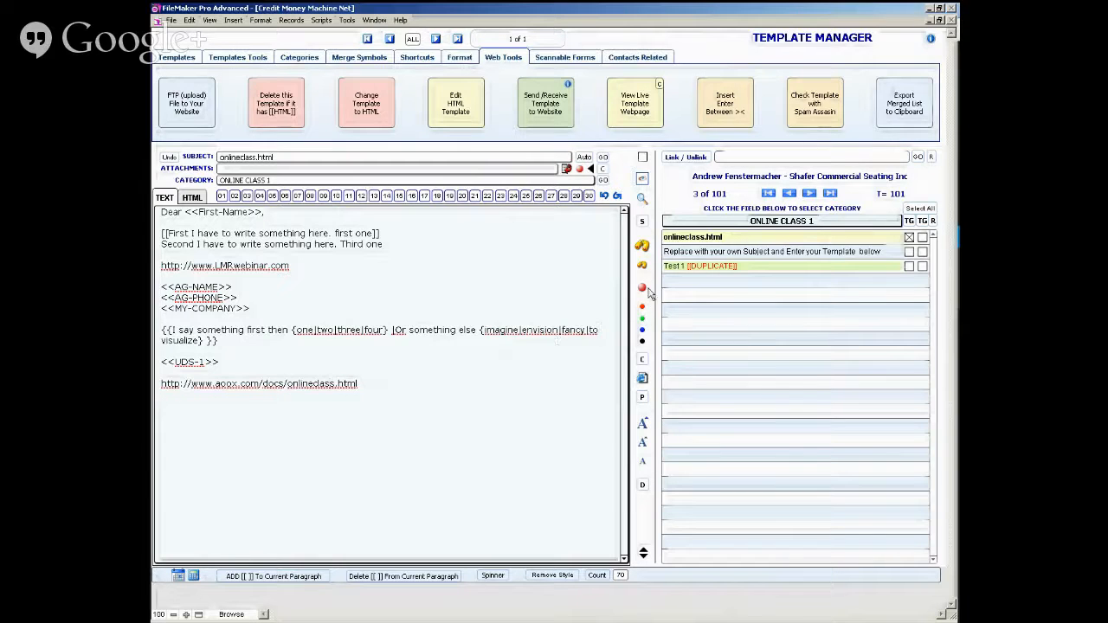
click(642, 289)
click(574, 336)
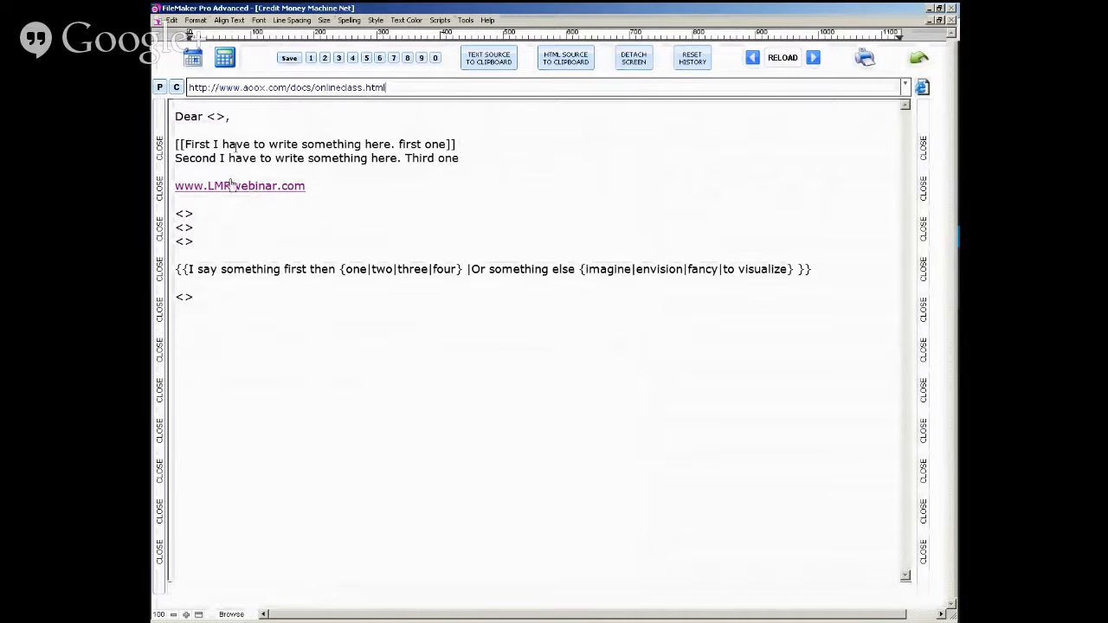
click(160, 230)
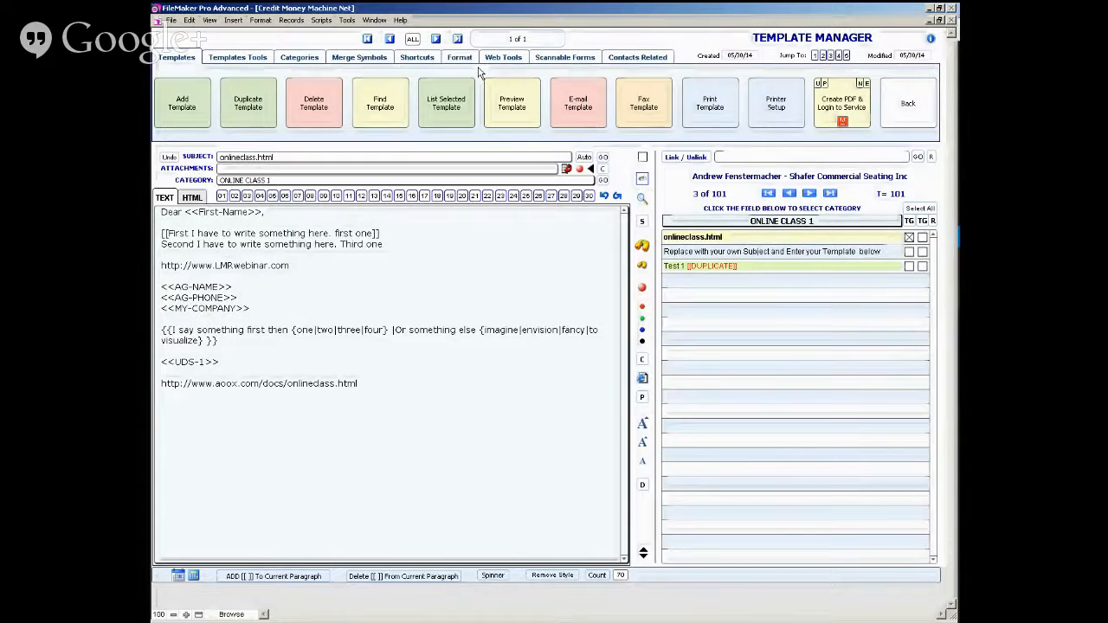
click(515, 59)
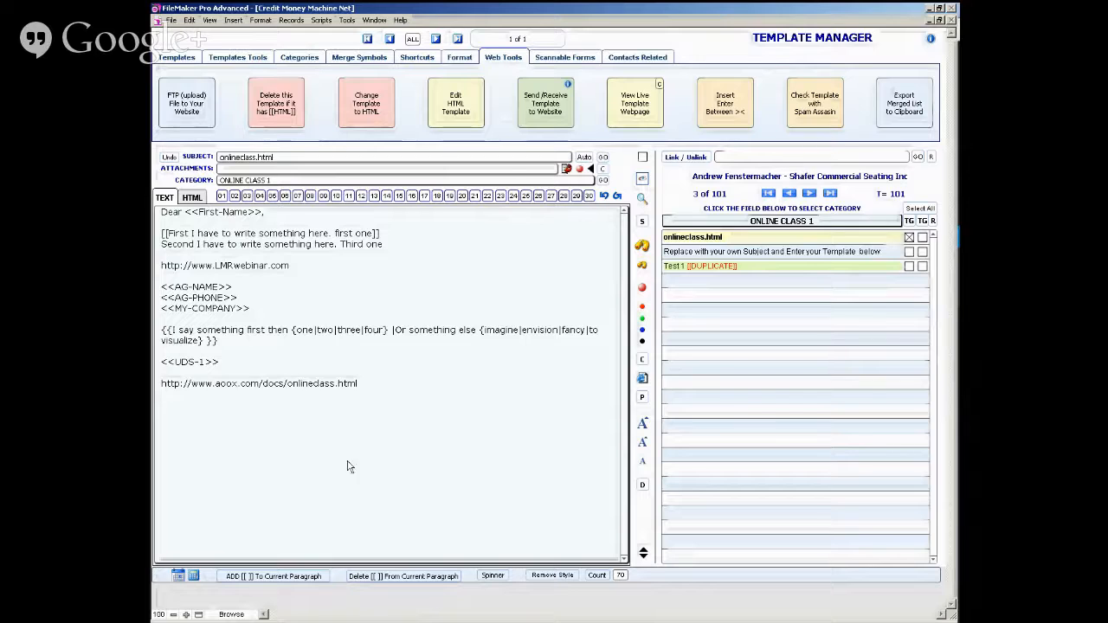
click(247, 386)
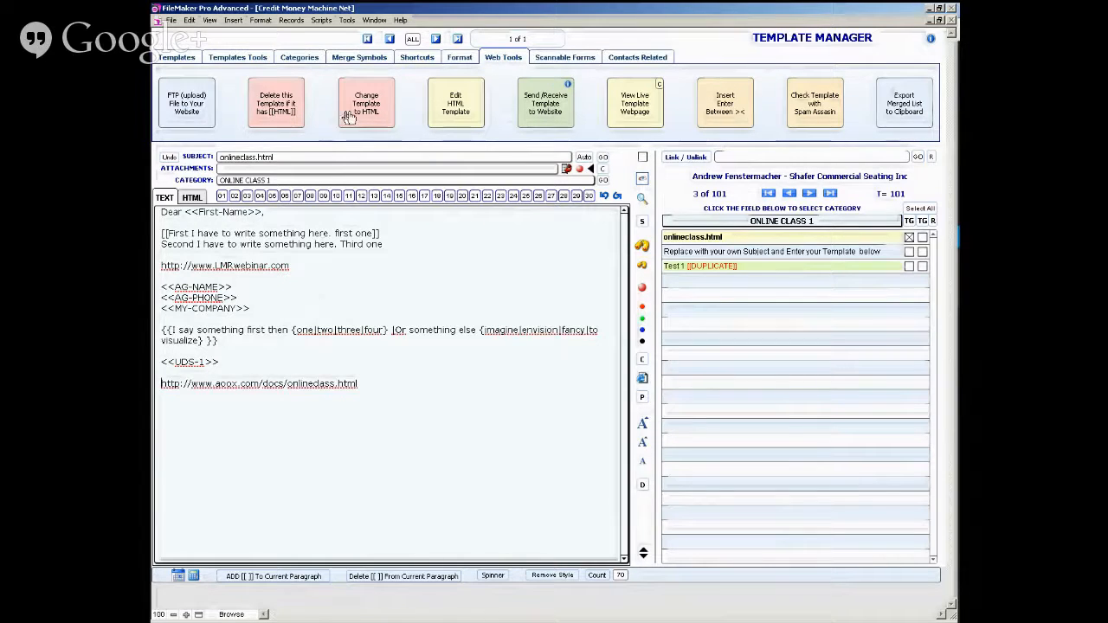
- Replace the Test 1 duplicate's text with "This is a short letter that I intend to change into HTML" at the medium preset size
click(712, 267)
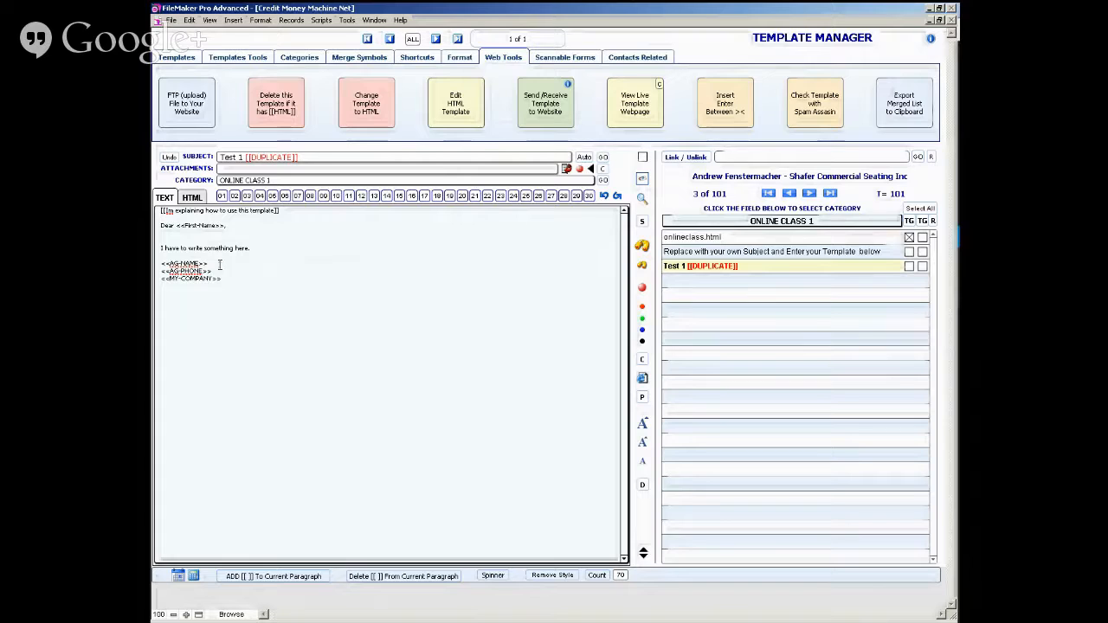
key(ctrl+a)
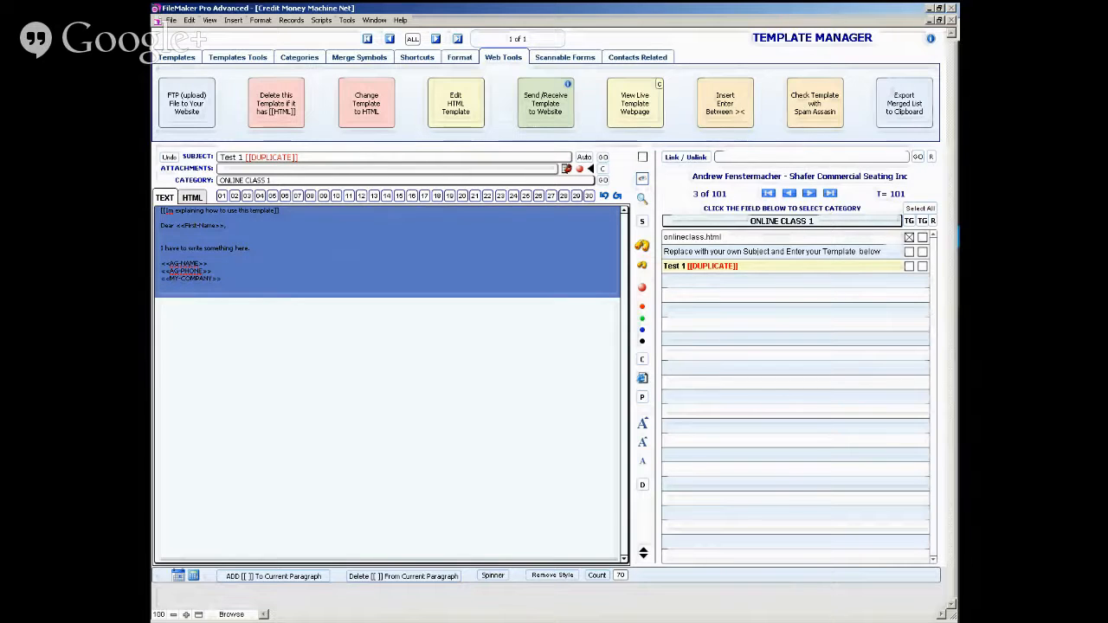
text(This is a s)
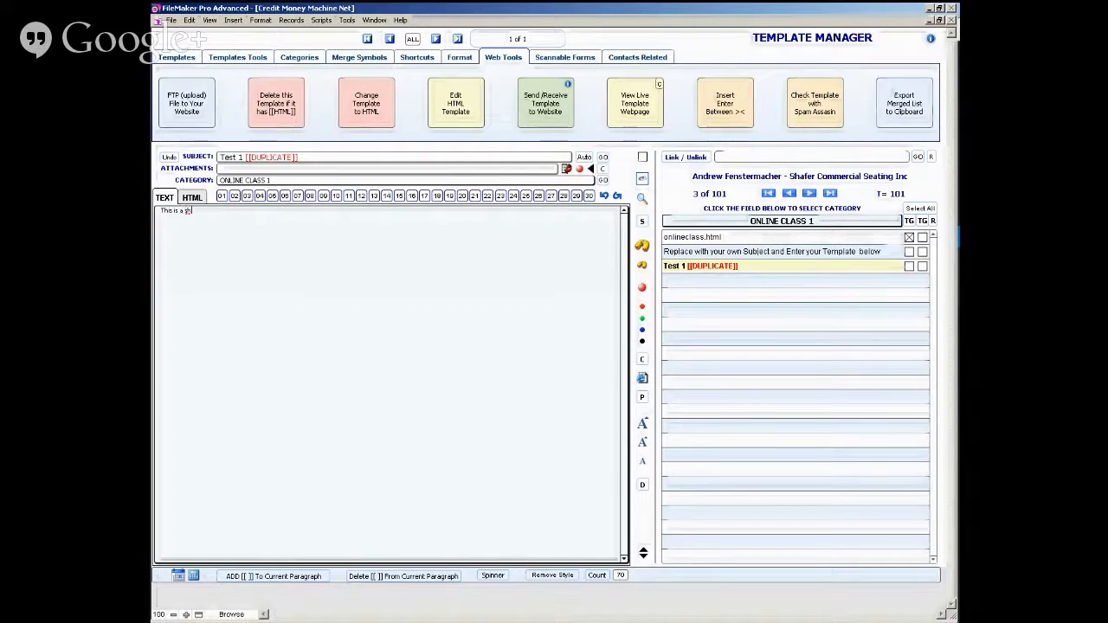
text(hort letter that I)
text(intendt)
key(BackSpace)
text(d to change)
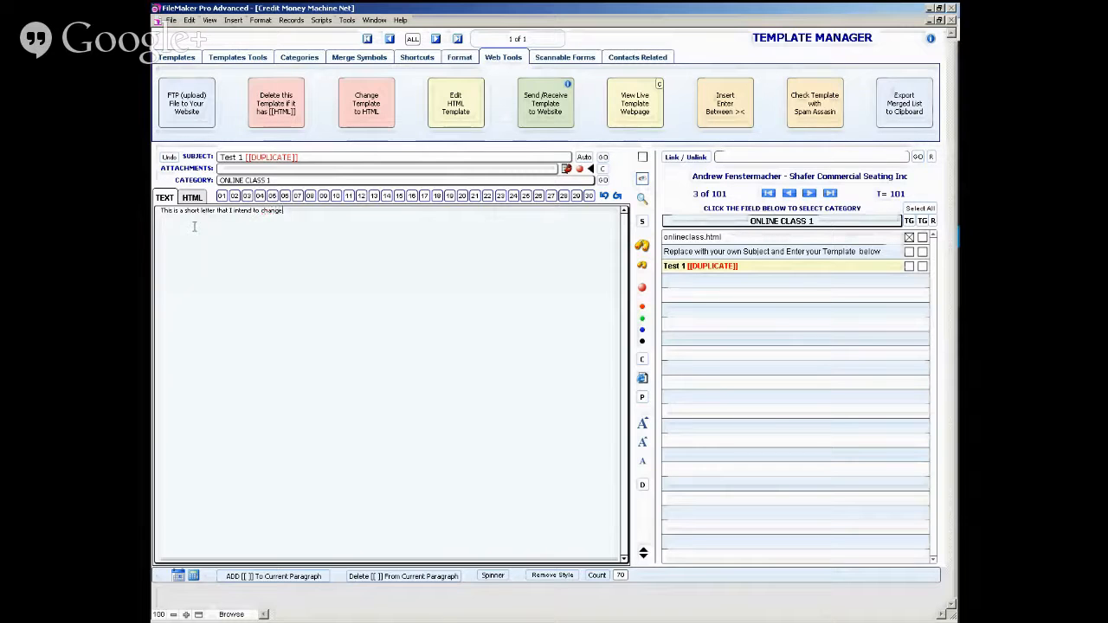
text( into HTML)
click(642, 444)
- Make "short letter" bold and color the word "intend" red in the Test 1 duplicate
click(237, 214)
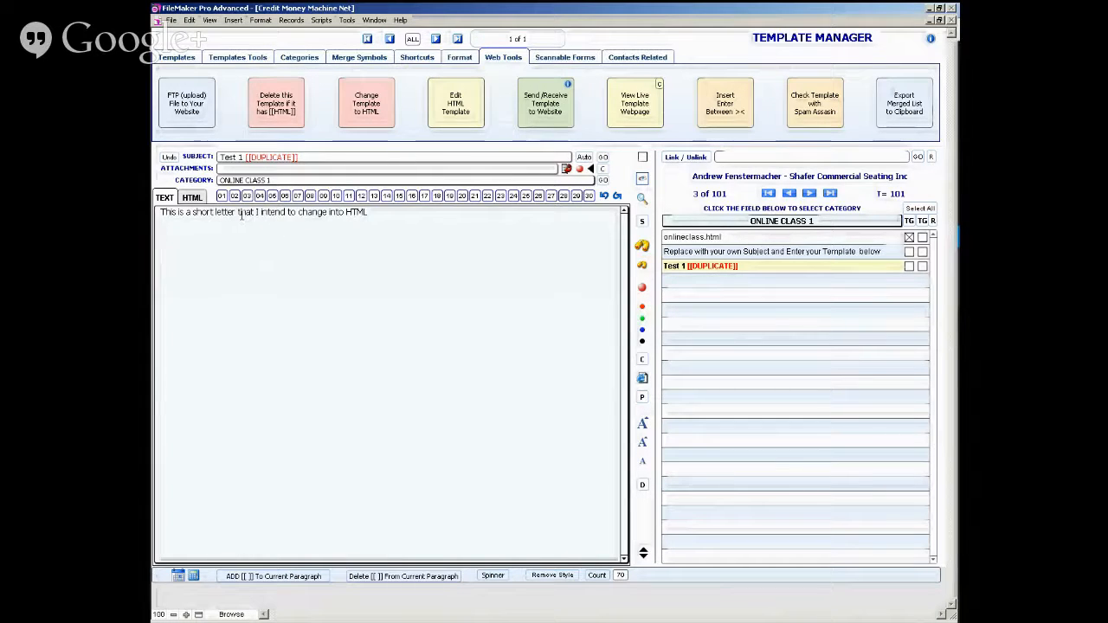
key(ctrl+shift+Left)
key(ctrl+shift+Left)
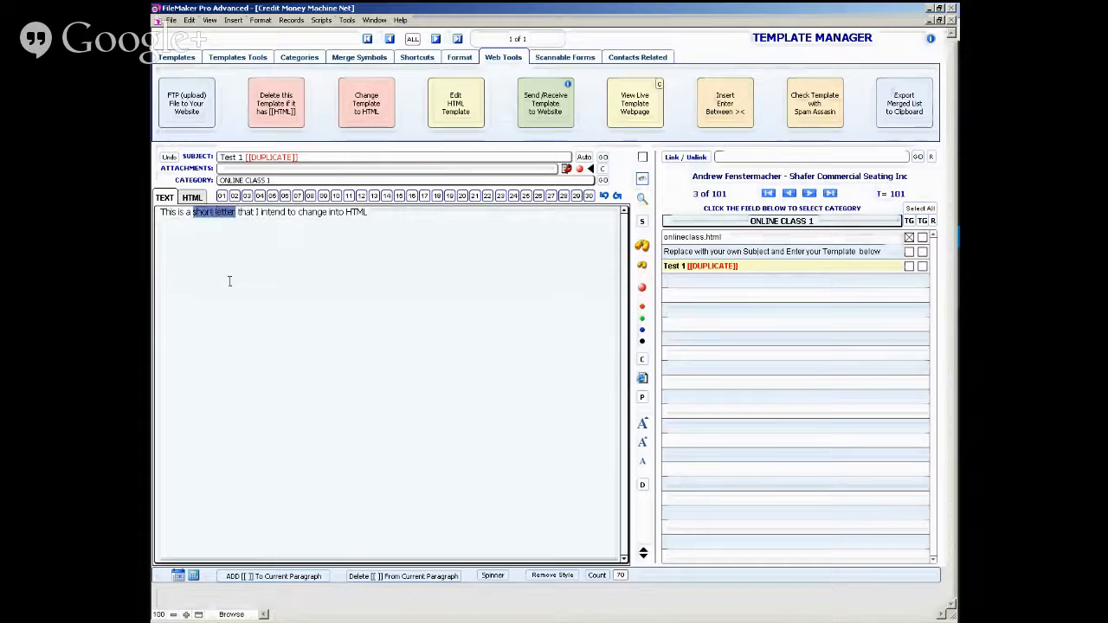
key(ctrl+shift+b)
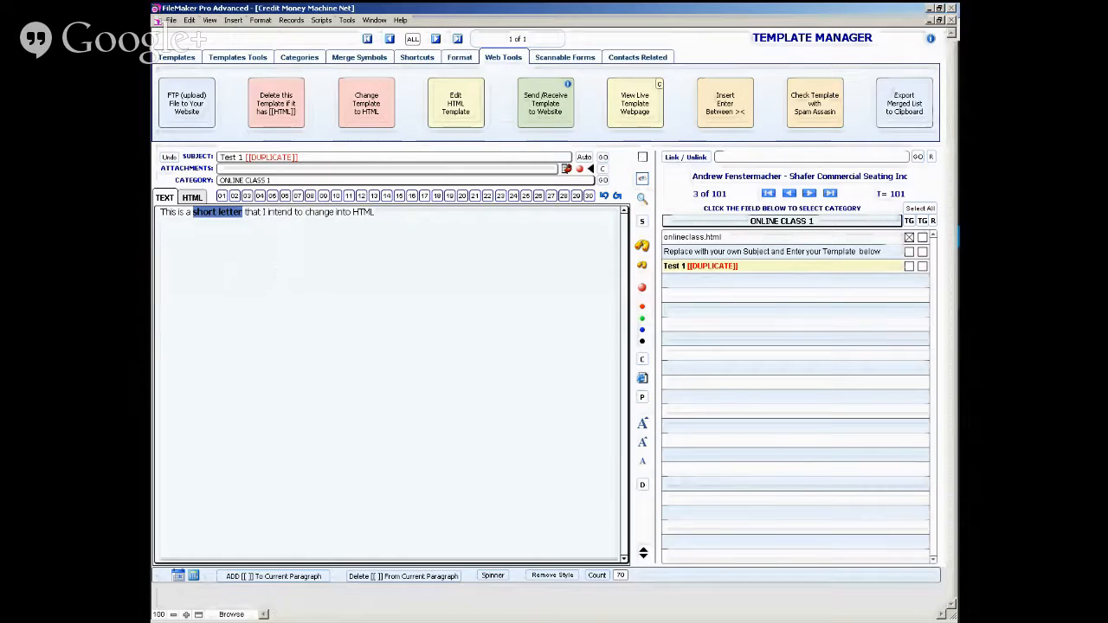
double_click(280, 212)
right_click(276, 212)
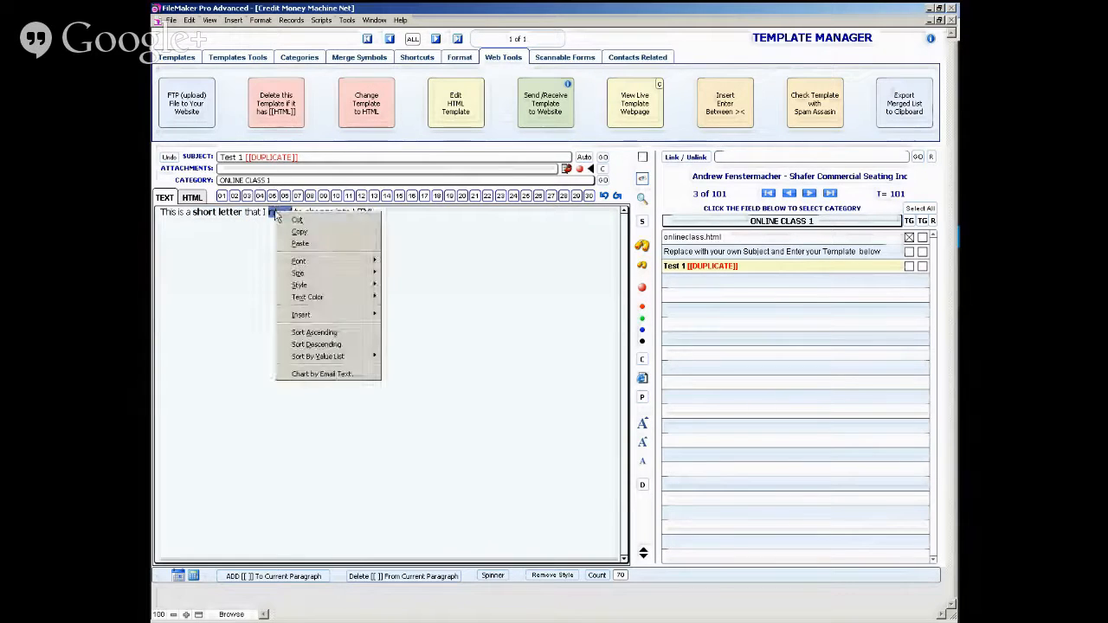
mouse_move(360, 297)
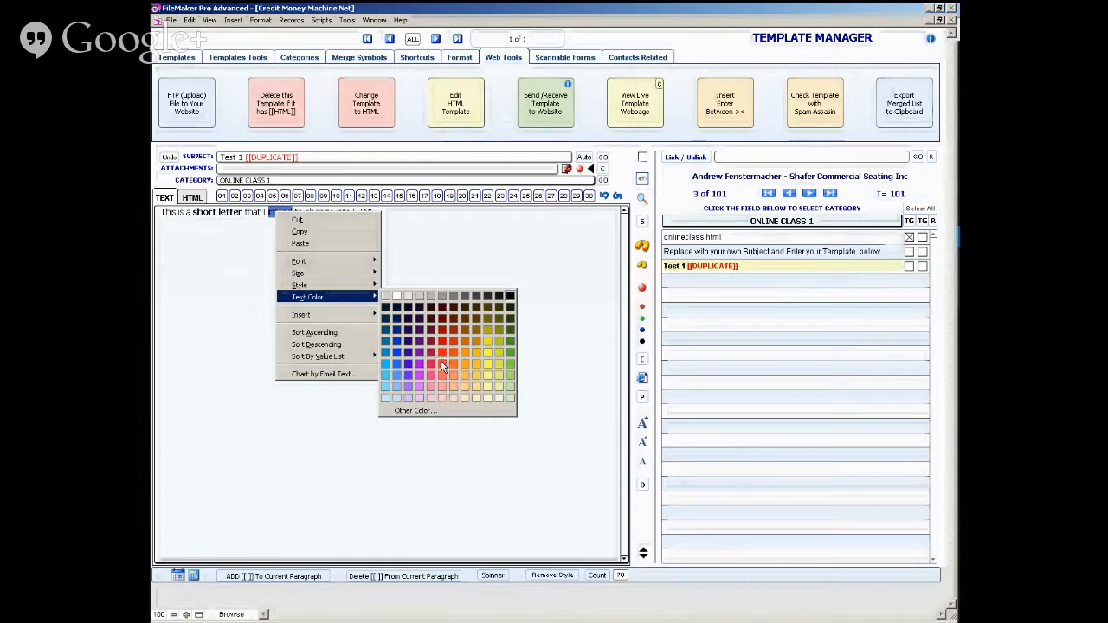
click(442, 360)
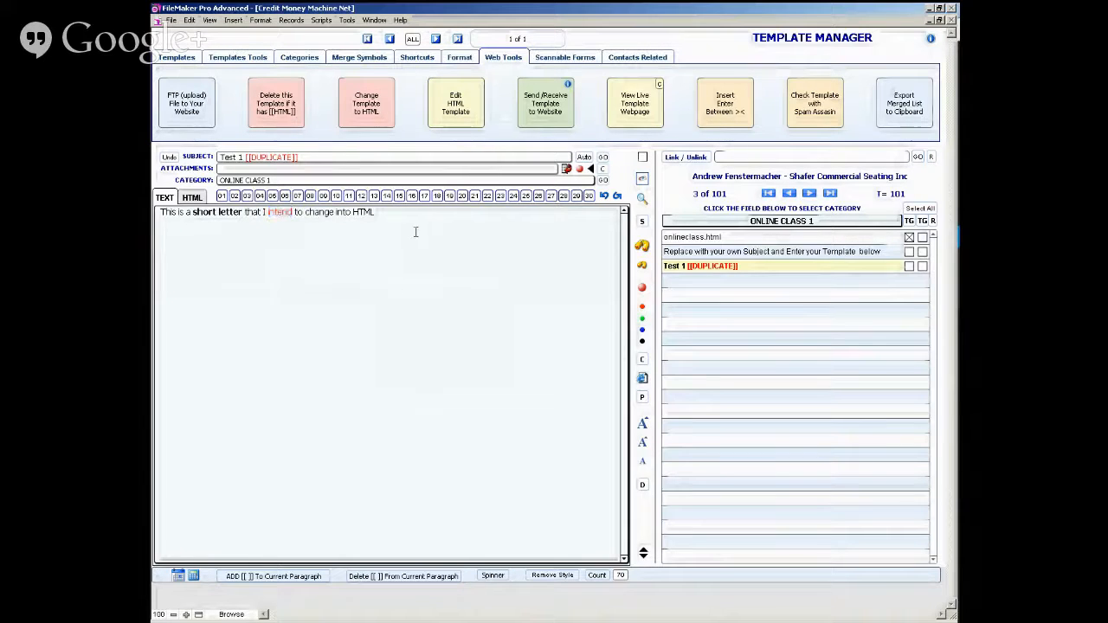
- Change the Test 1 duplicate to an HTML template and compare its HTML source with the rendered view
click(415, 232)
click(368, 118)
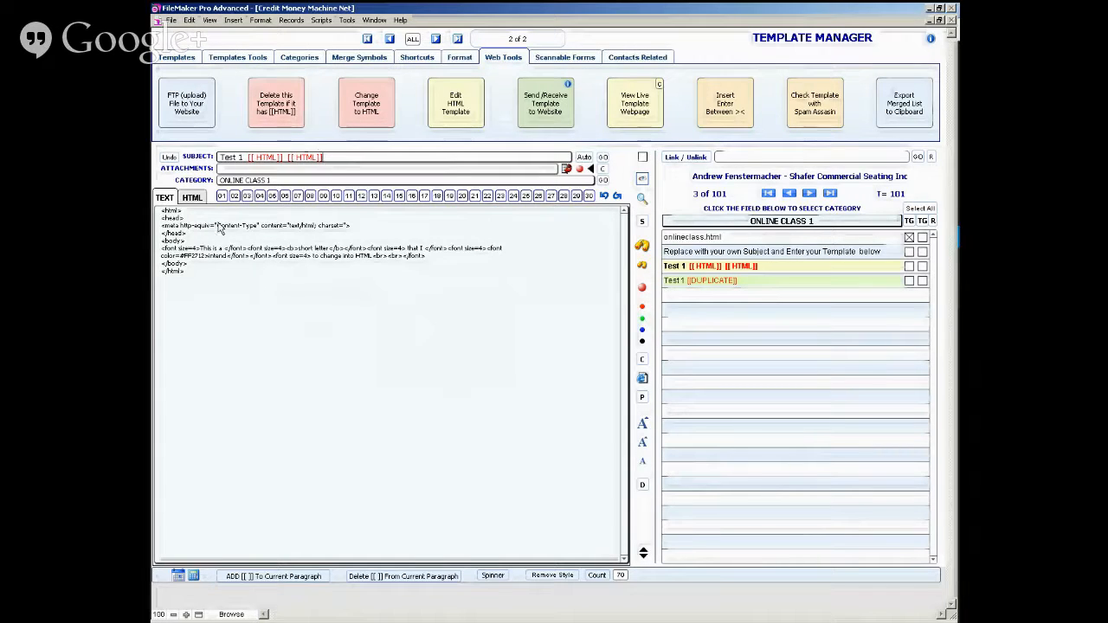
click(194, 200)
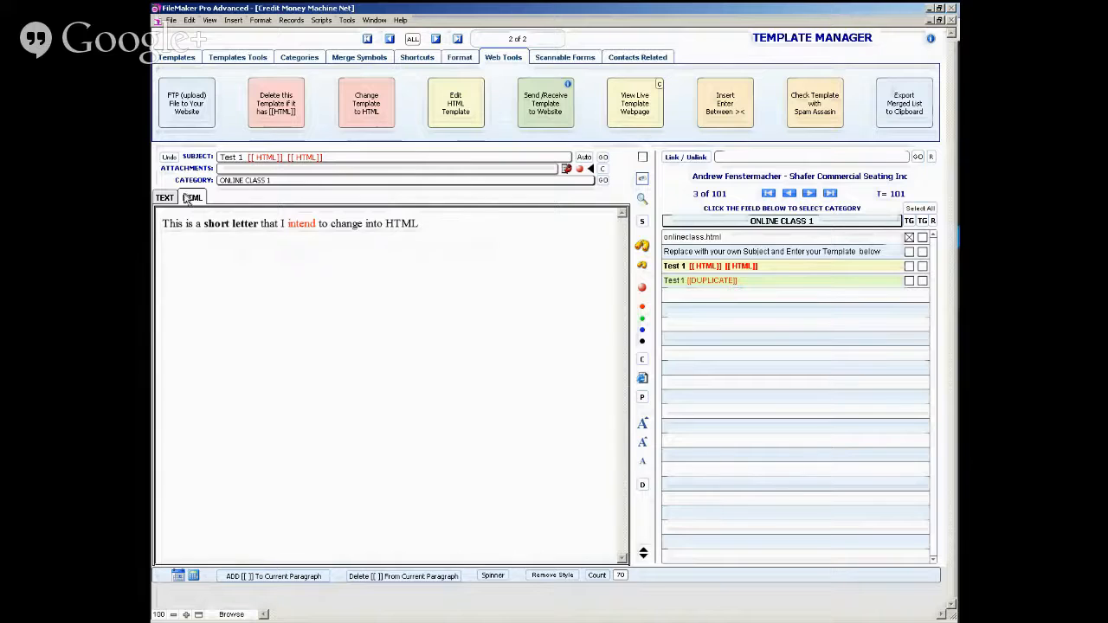
click(188, 198)
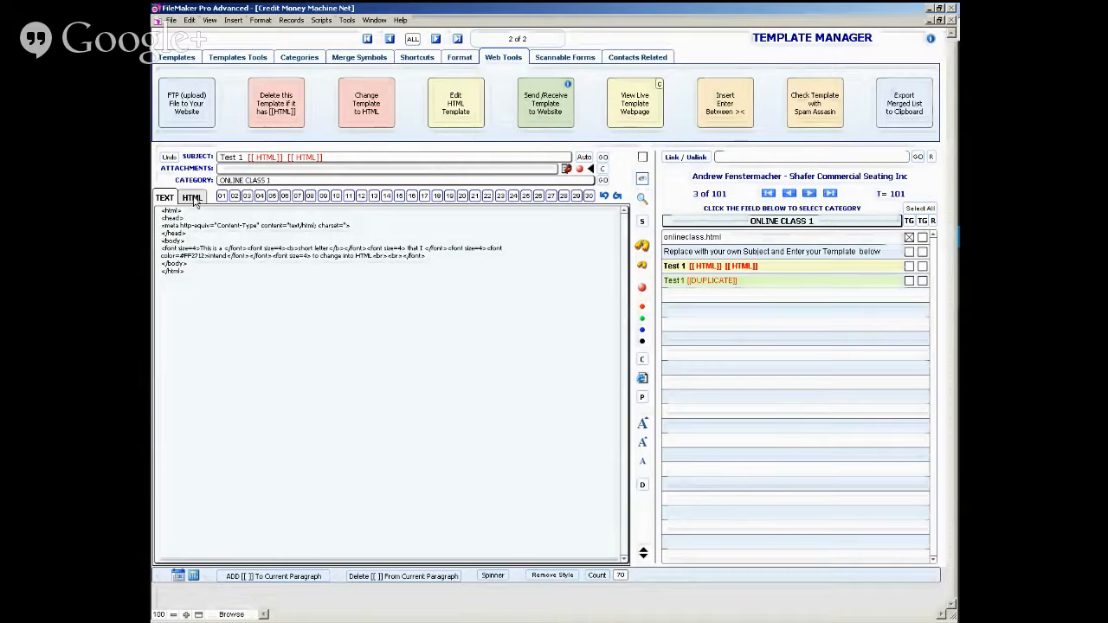
click(192, 198)
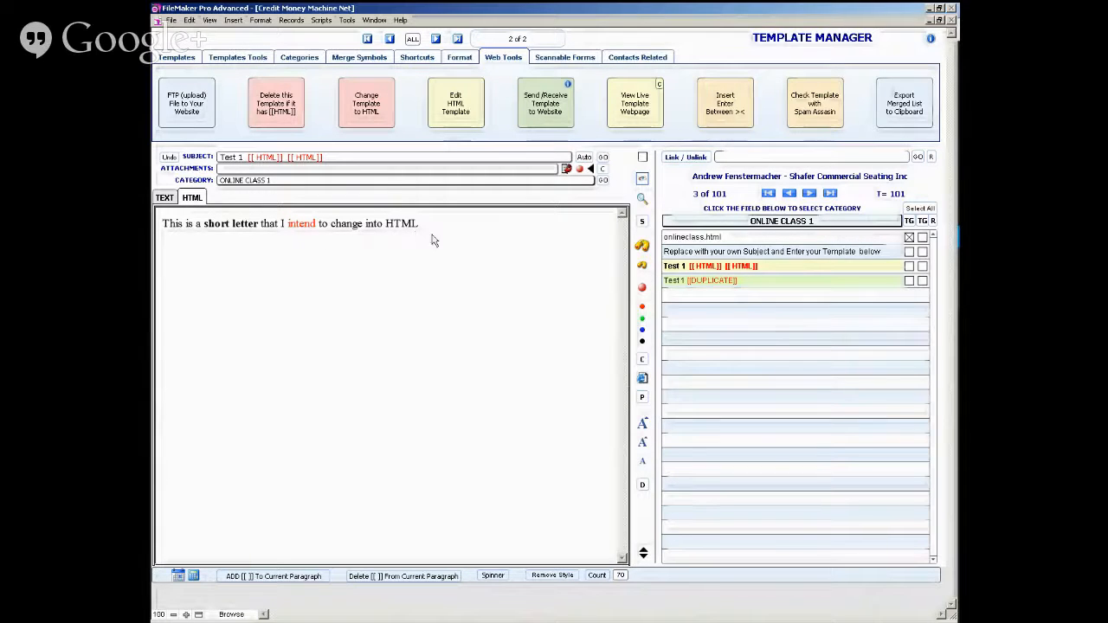
- Compare the HTML template's source with the formatted Test 1 duplicate, and inspect the FTP uploading tool without uploading files
click(185, 201)
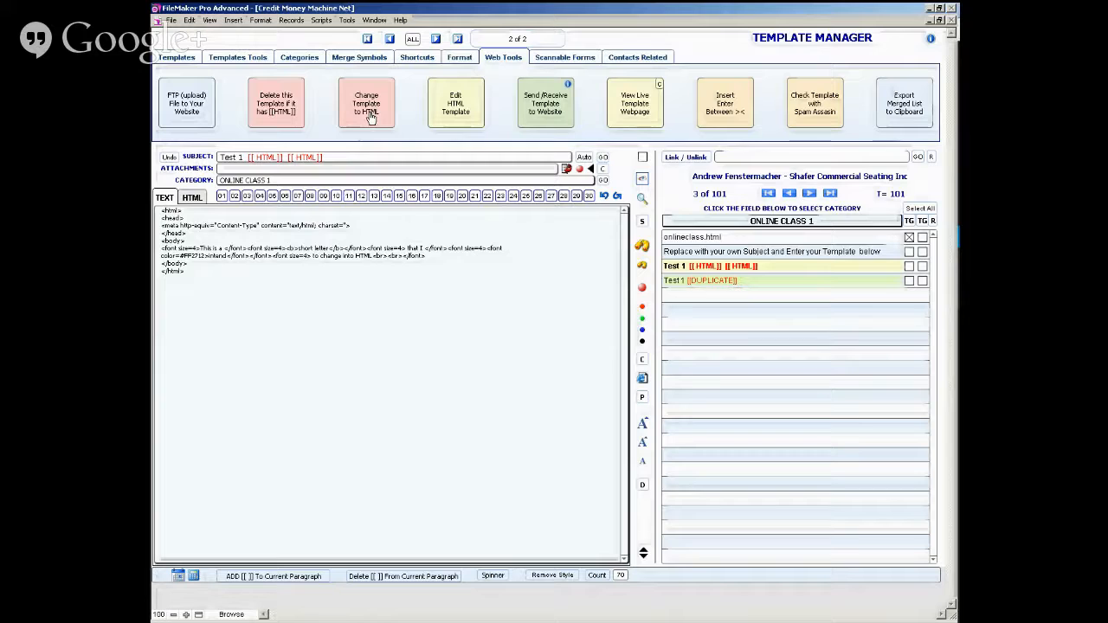
click(390, 40)
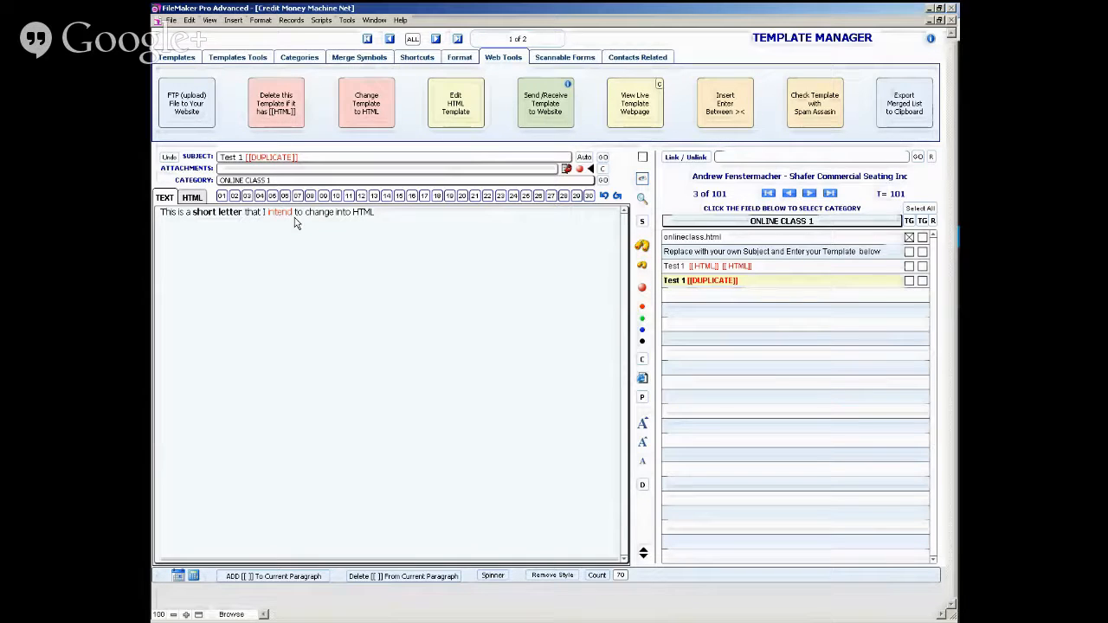
click(434, 40)
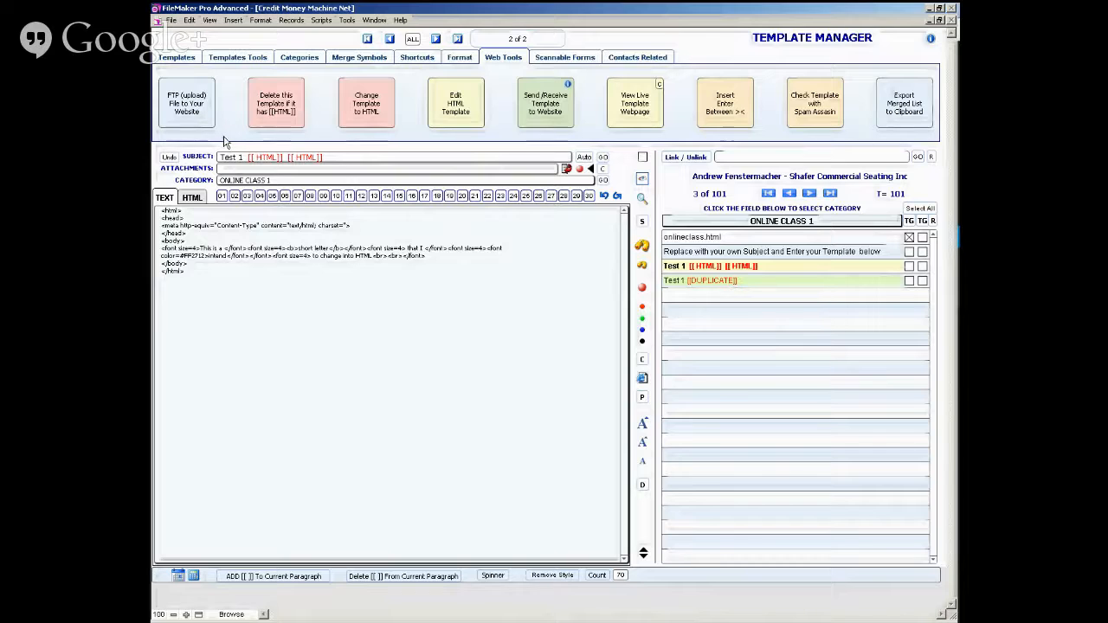
click(187, 104)
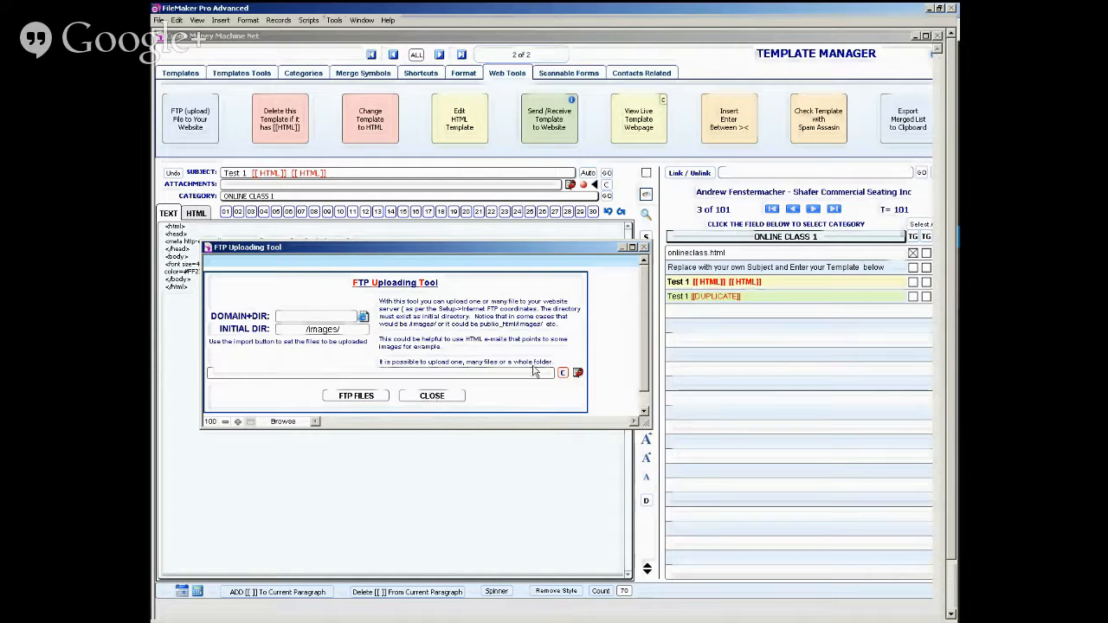
click(442, 399)
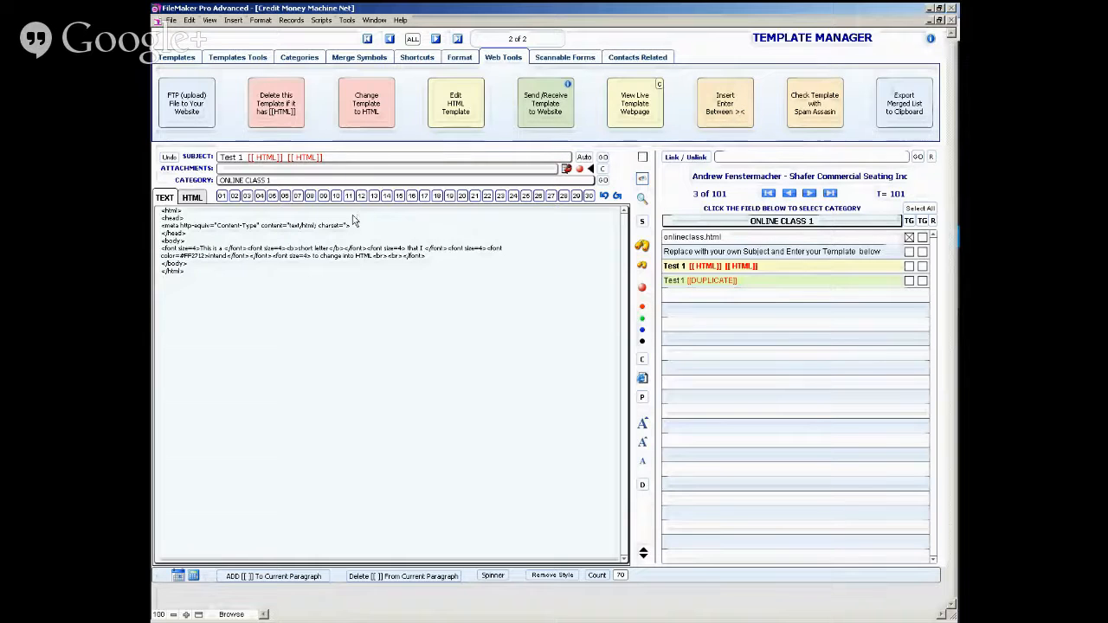
- Join the HTML source's opening lines with the font-tagged text into one line, and insert line breaks between adjacent tags
click(198, 219)
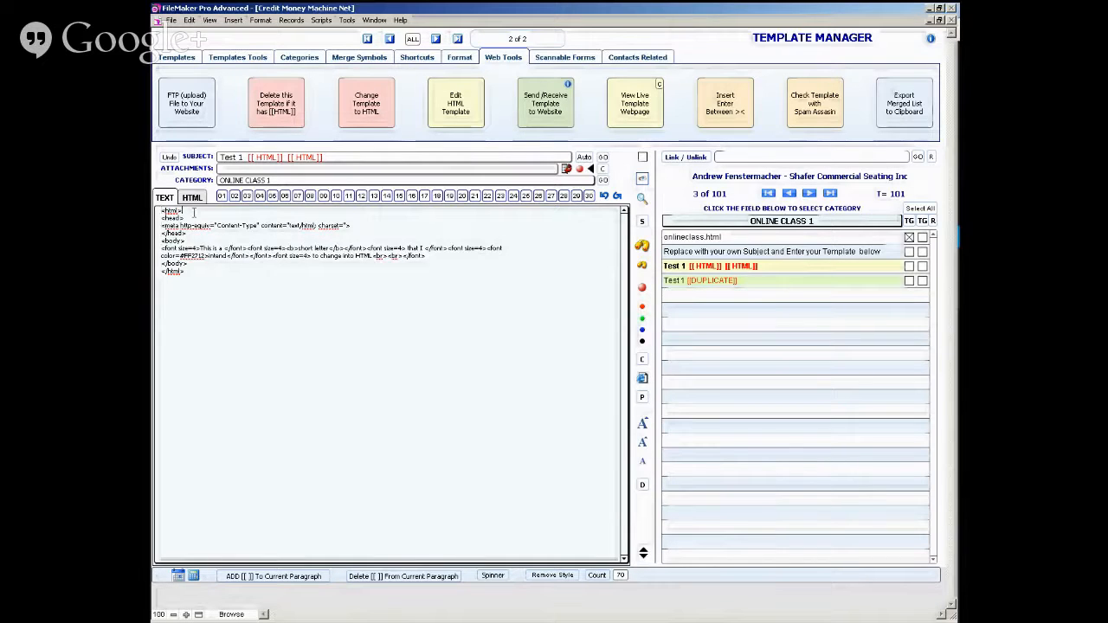
key(End)
key(Delete)
key(End)
key(Delete)
key(End)
key(Delete)
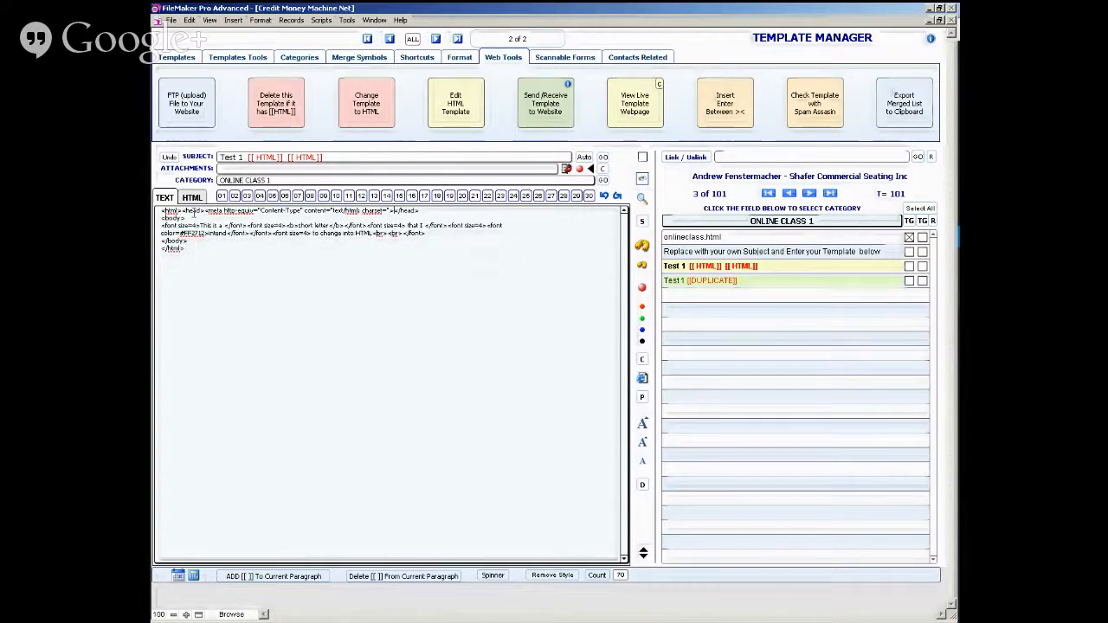
key(End)
key(Delete)
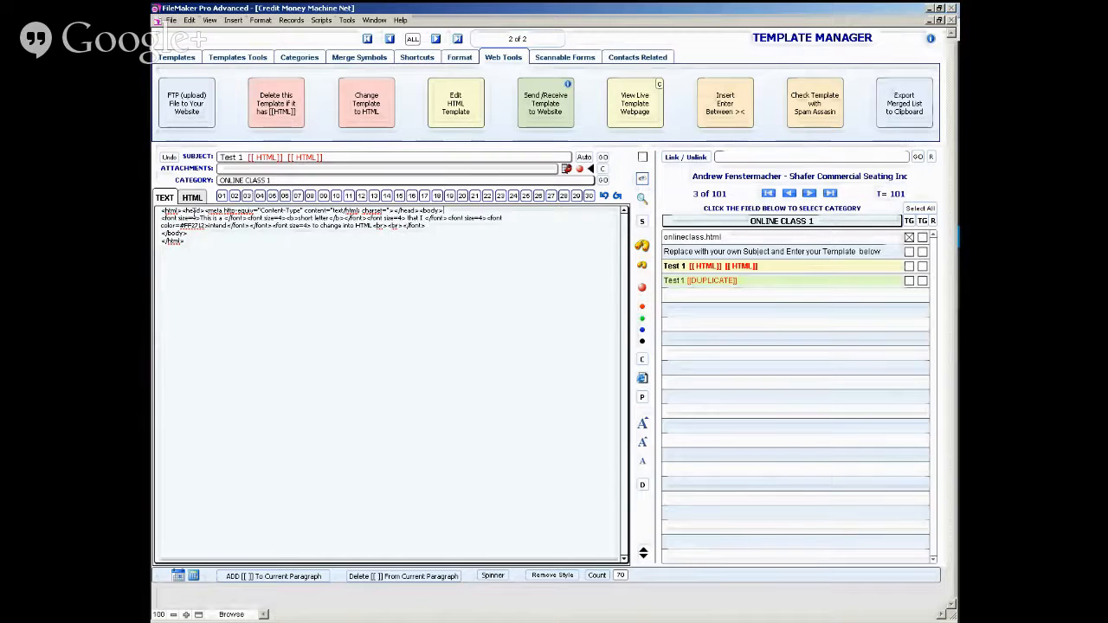
key(End)
key(Delete)
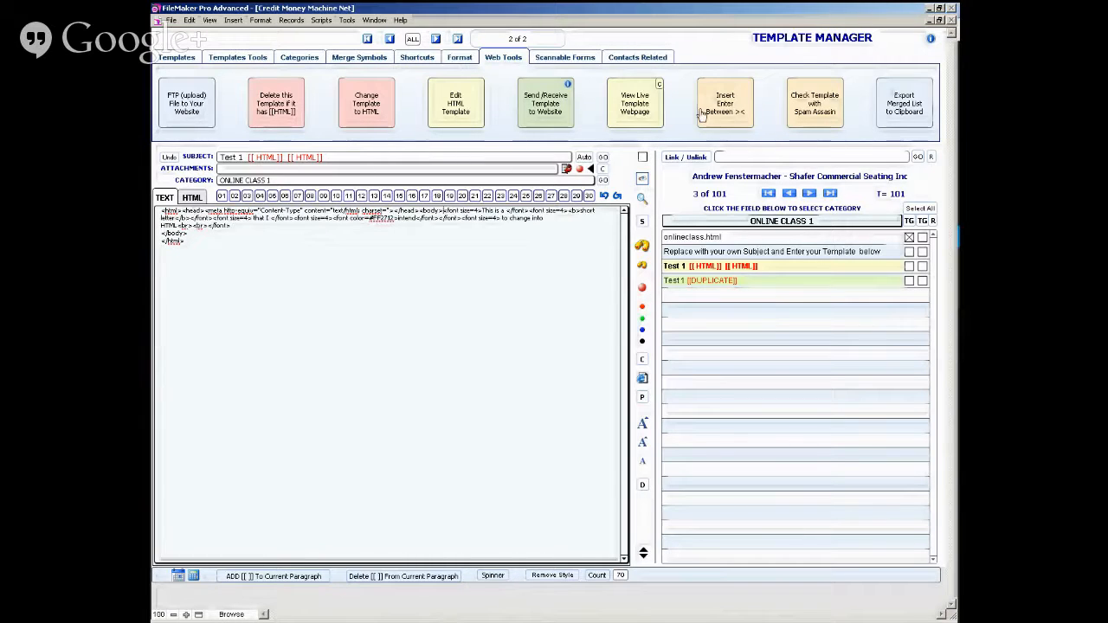
click(738, 104)
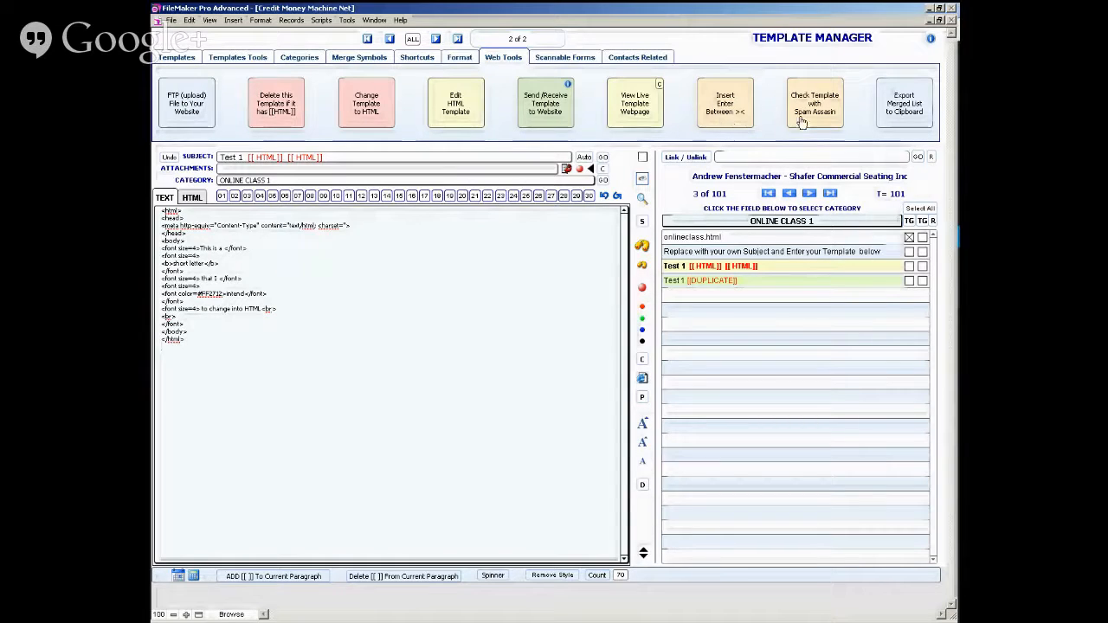
- Go back to the Test 1 duplicate and run a Quick Find for a contact by first name
click(389, 39)
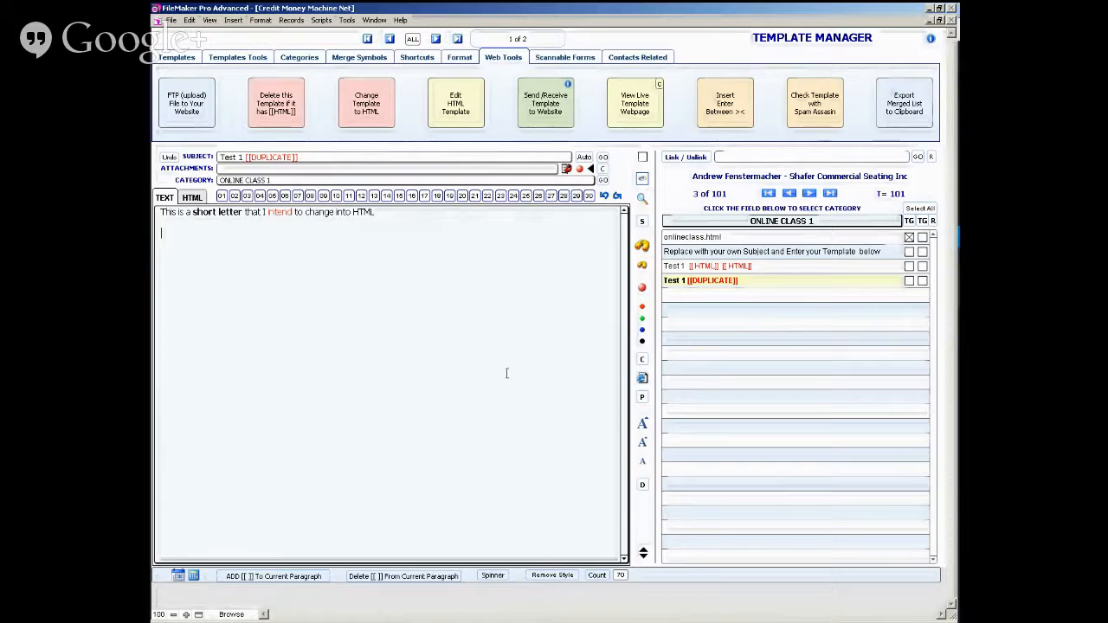
key(Return)
click(629, 59)
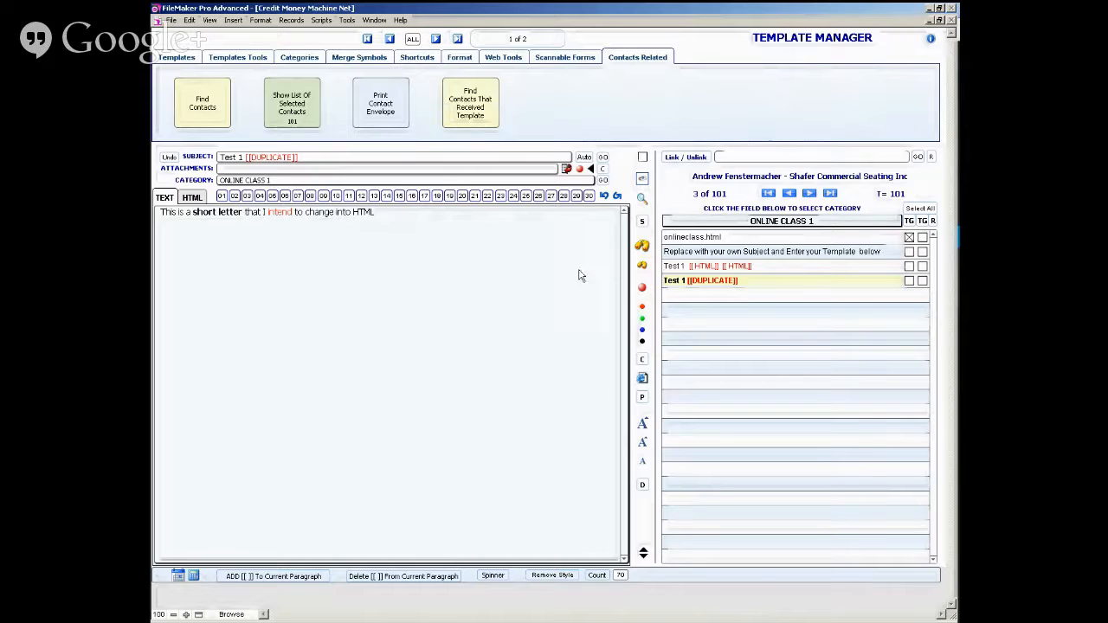
click(200, 117)
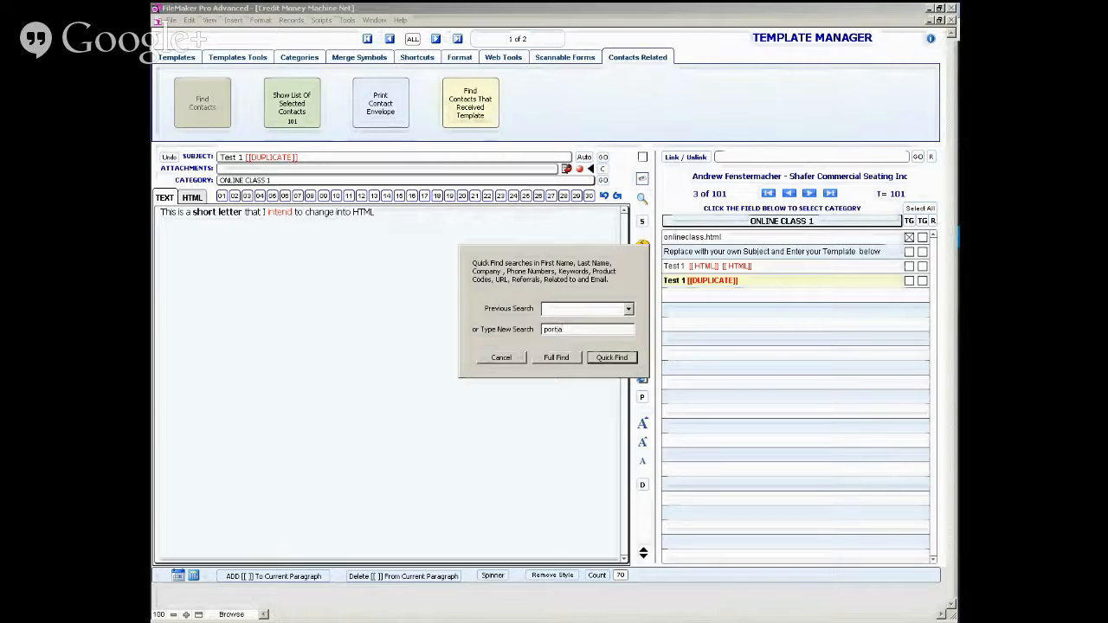
key(Return)
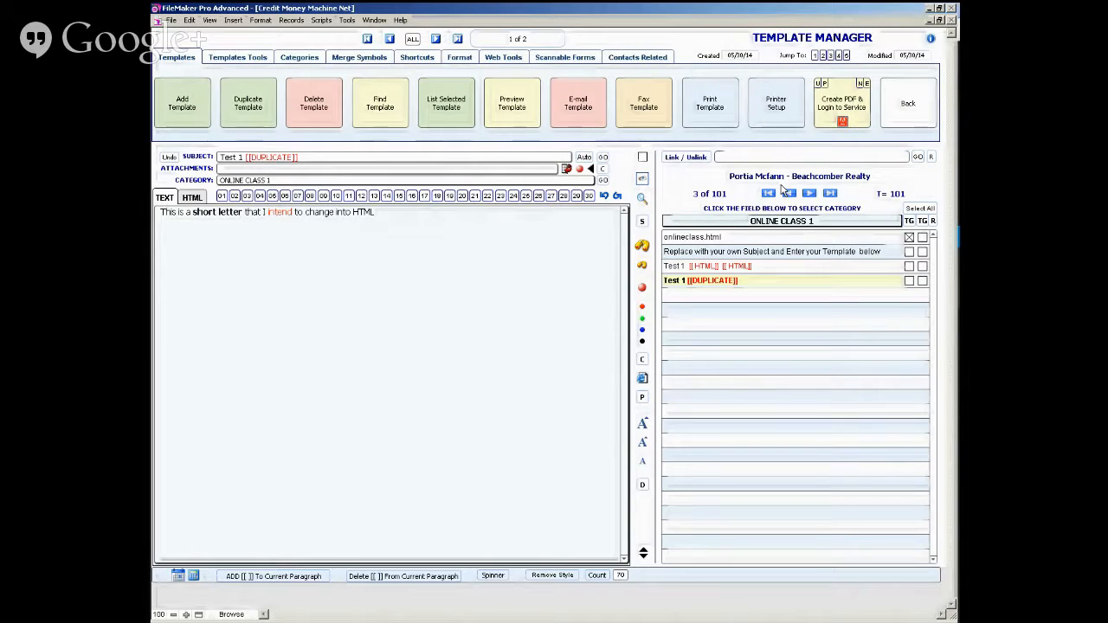
- Return to the found contact's record and open the printed template from its ID in the contact history
click(628, 57)
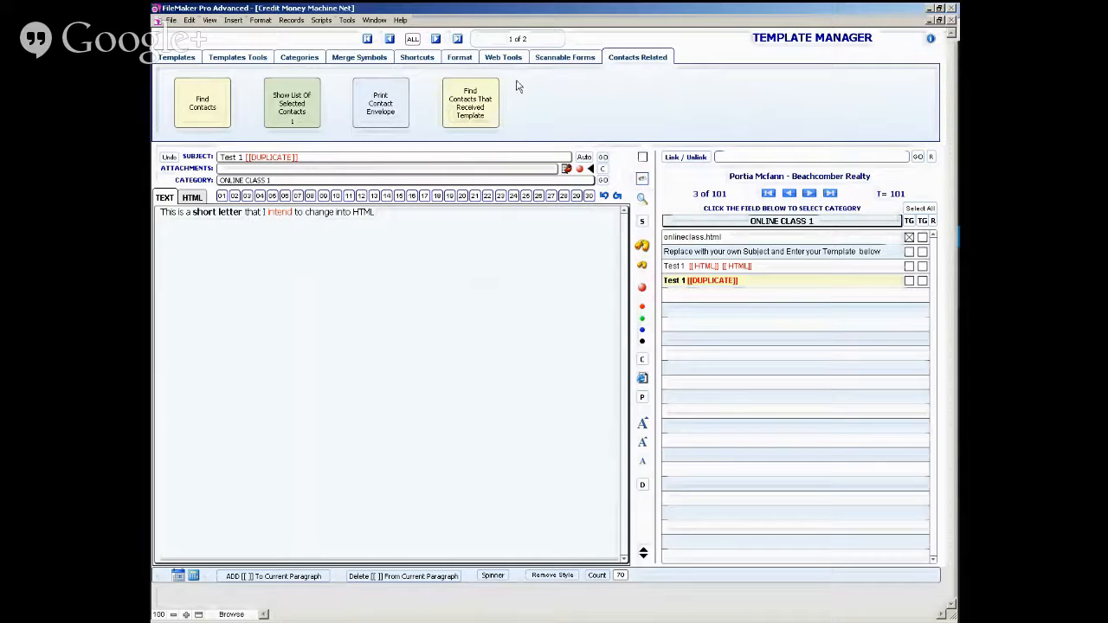
click(175, 57)
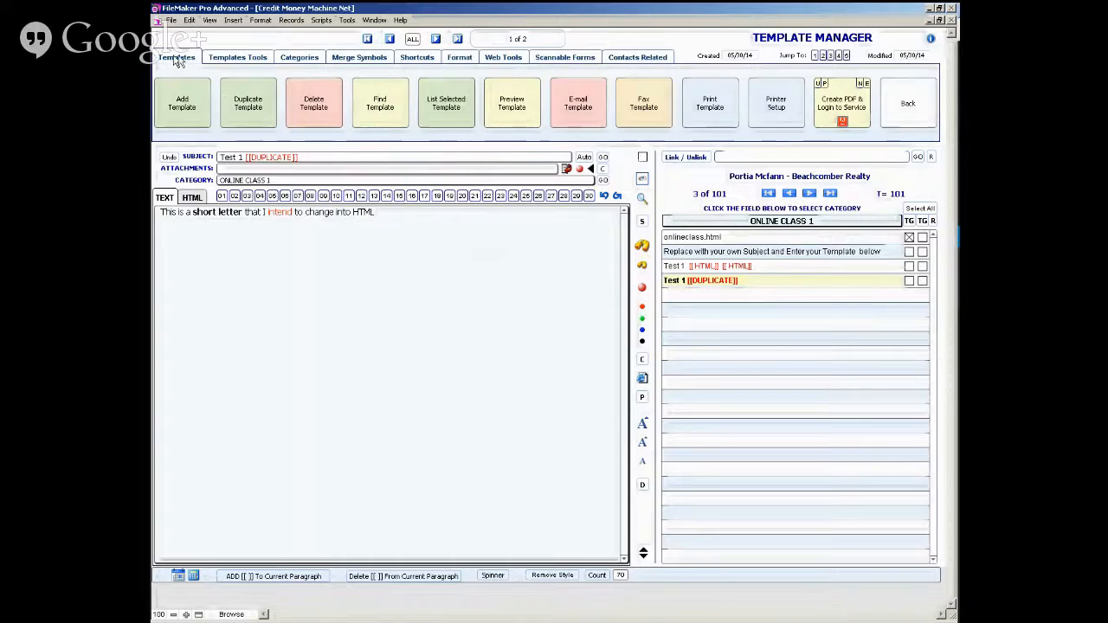
click(900, 111)
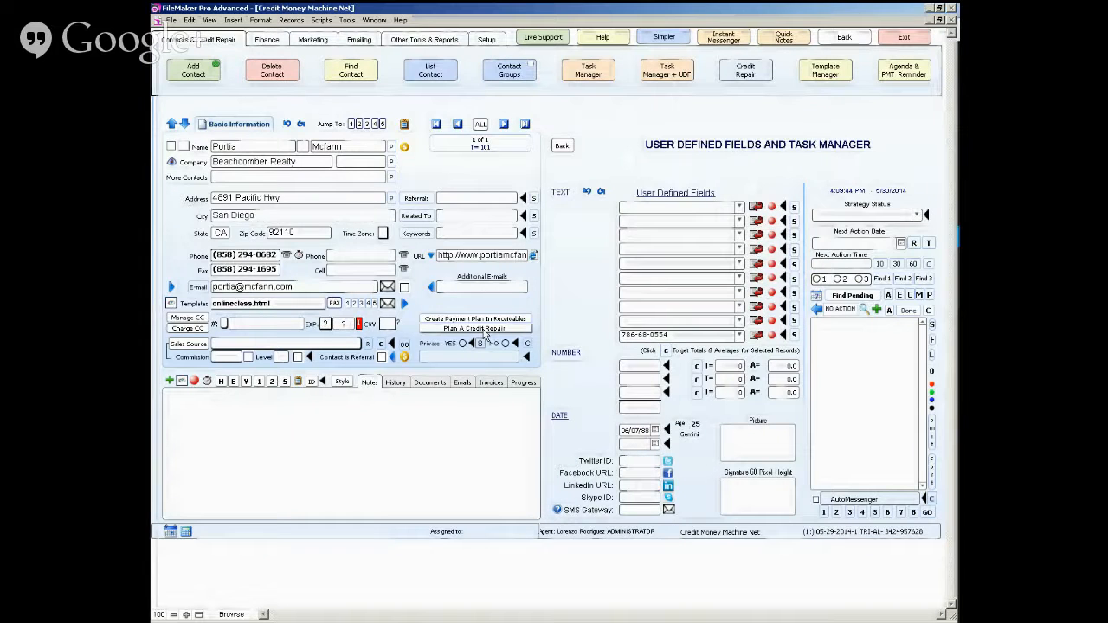
click(395, 383)
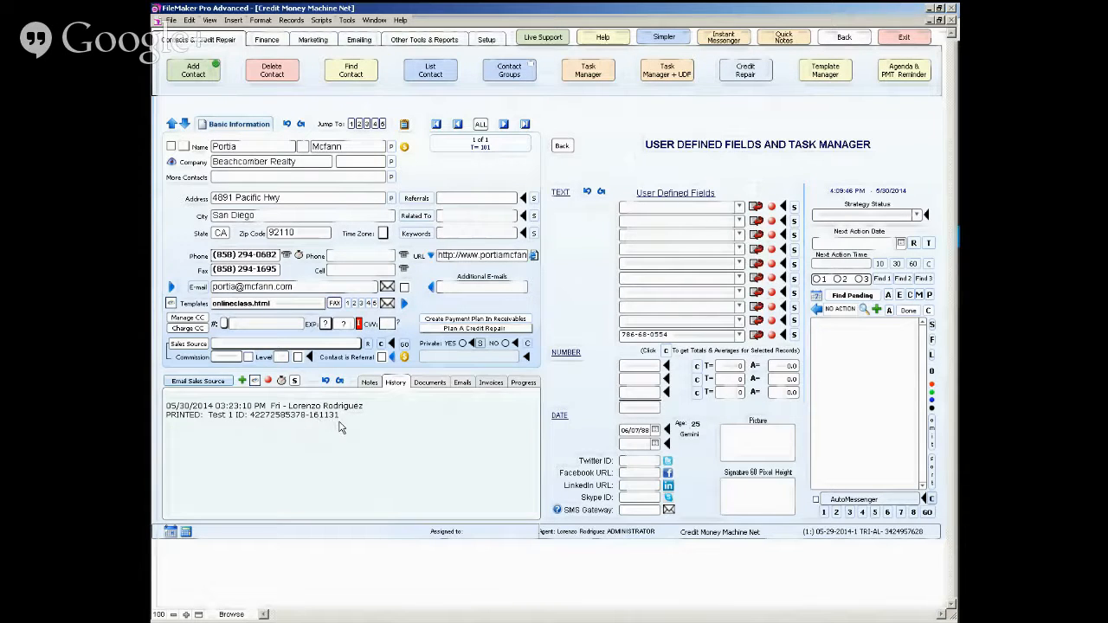
click(281, 421)
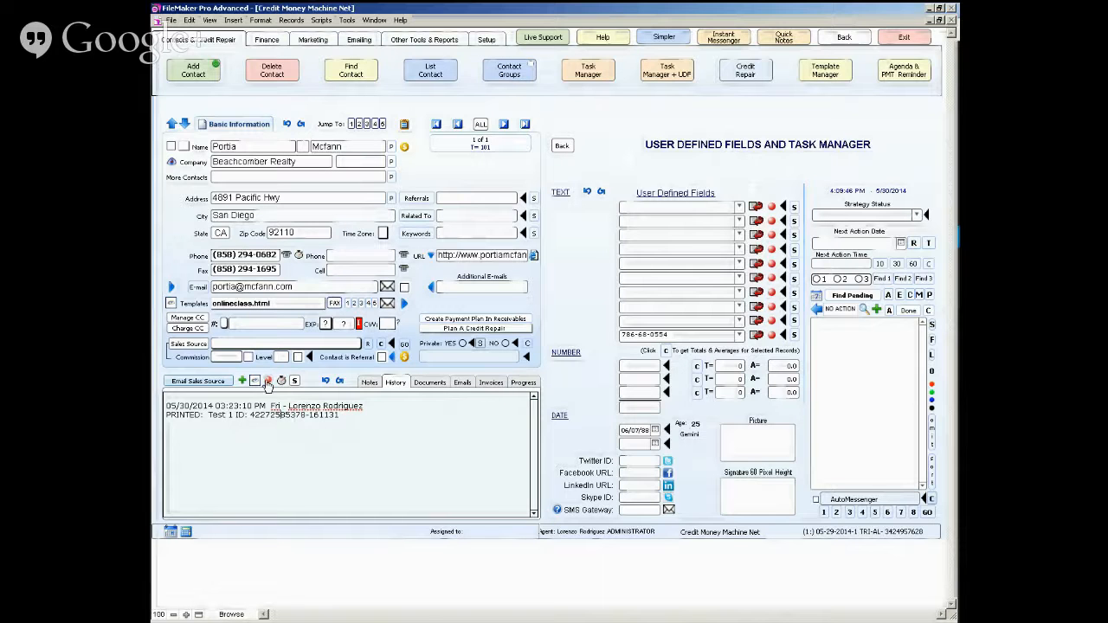
click(268, 382)
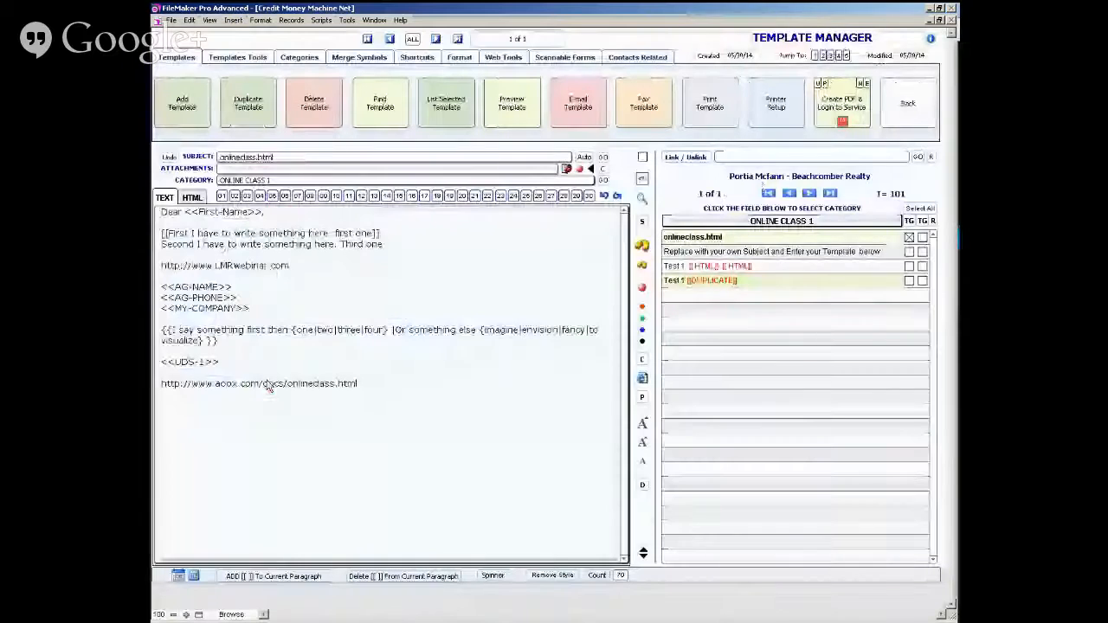
- Show all contacts, go to the last contact record, and reopen Template Manager from it
click(642, 57)
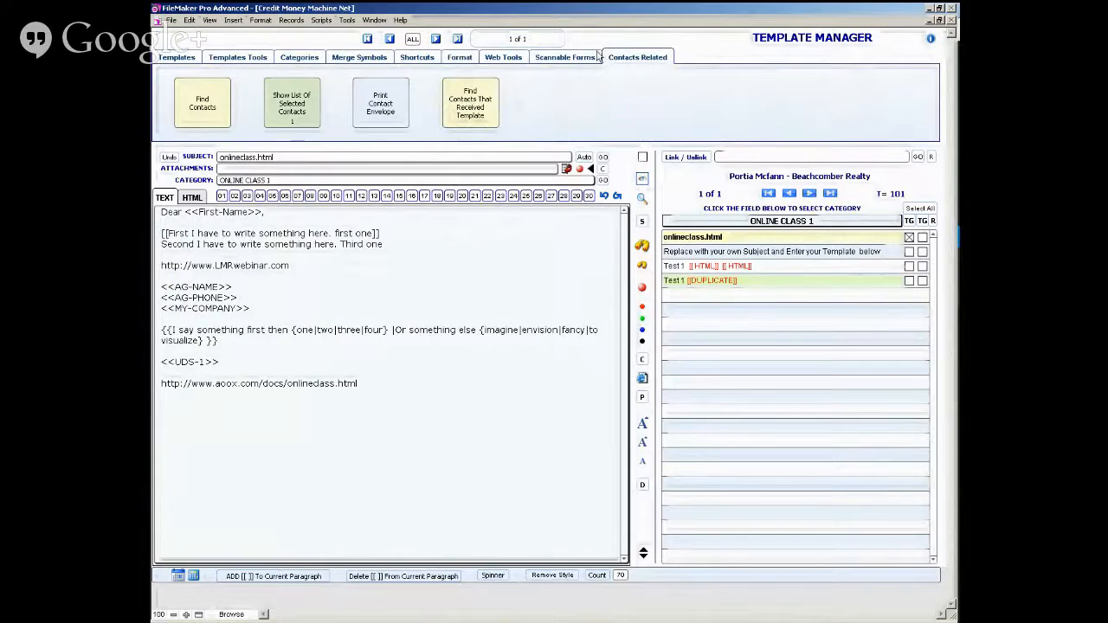
click(178, 57)
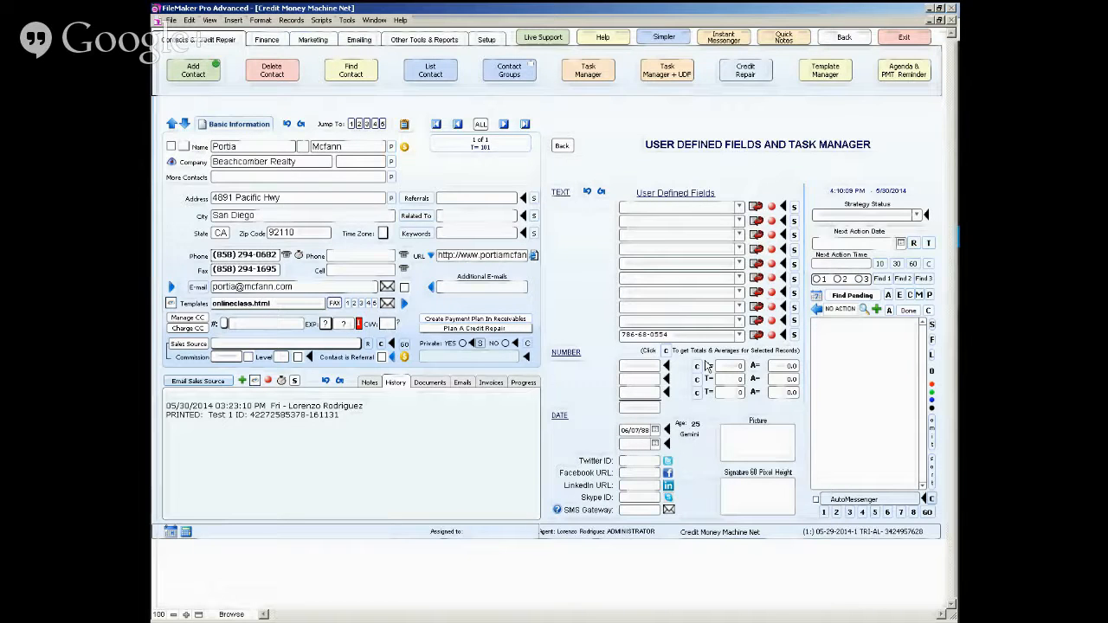
click(480, 127)
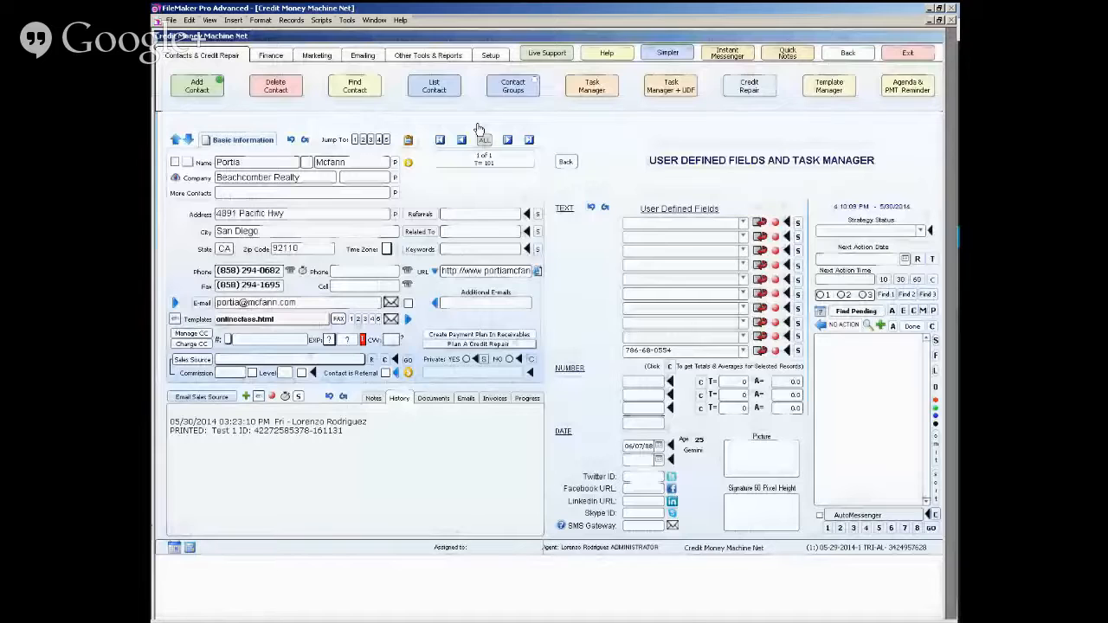
click(524, 124)
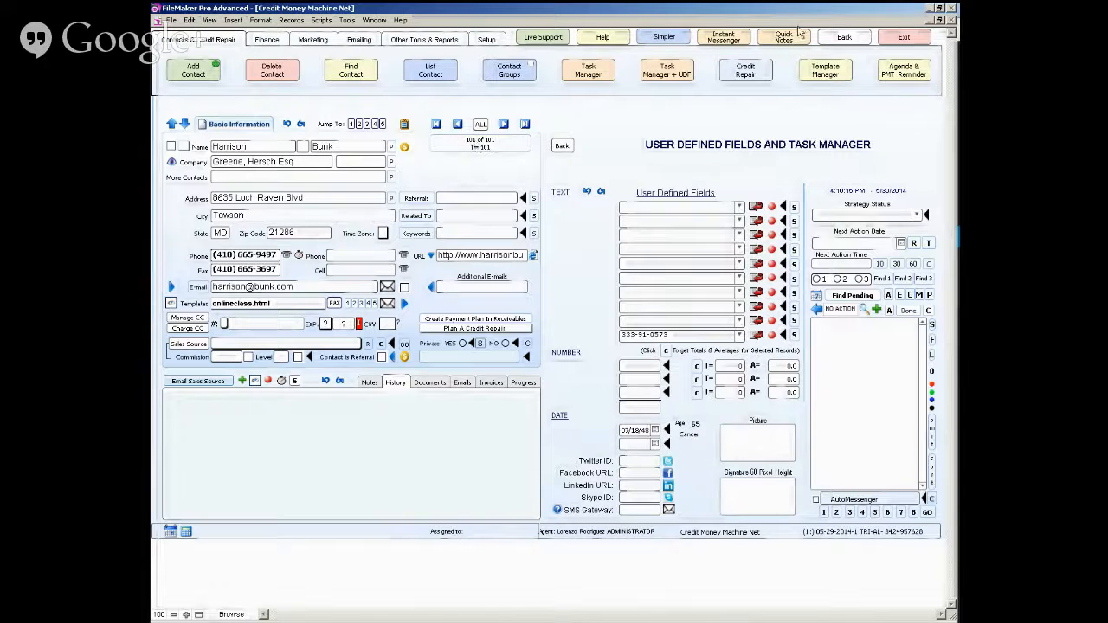
click(825, 70)
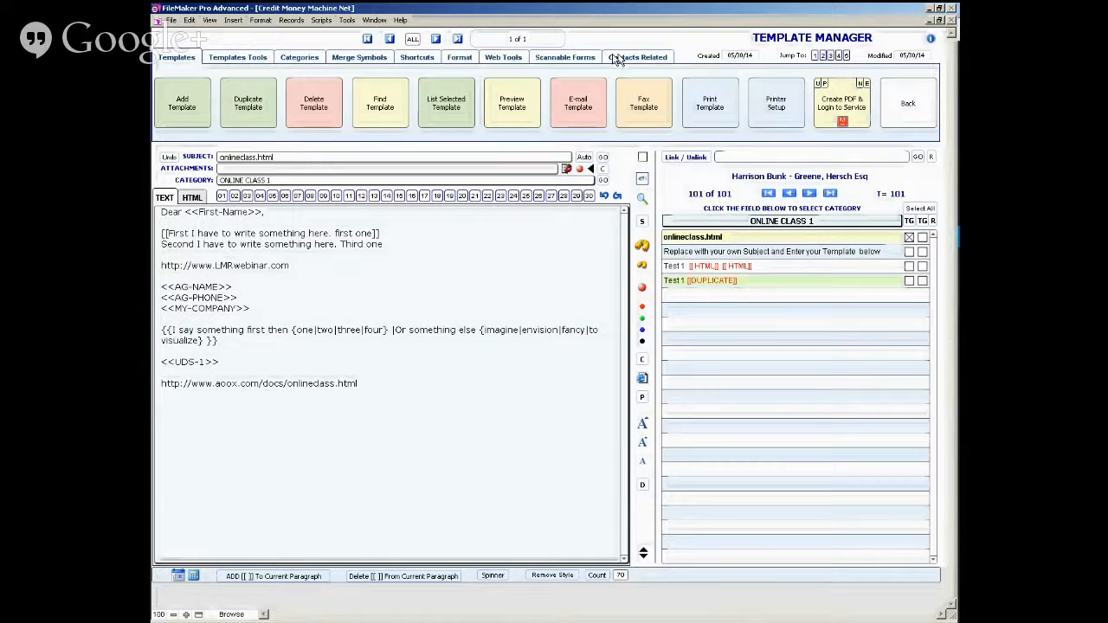
- Find the contacts that received the onlineclass.html template, selecting from all contacts
click(616, 58)
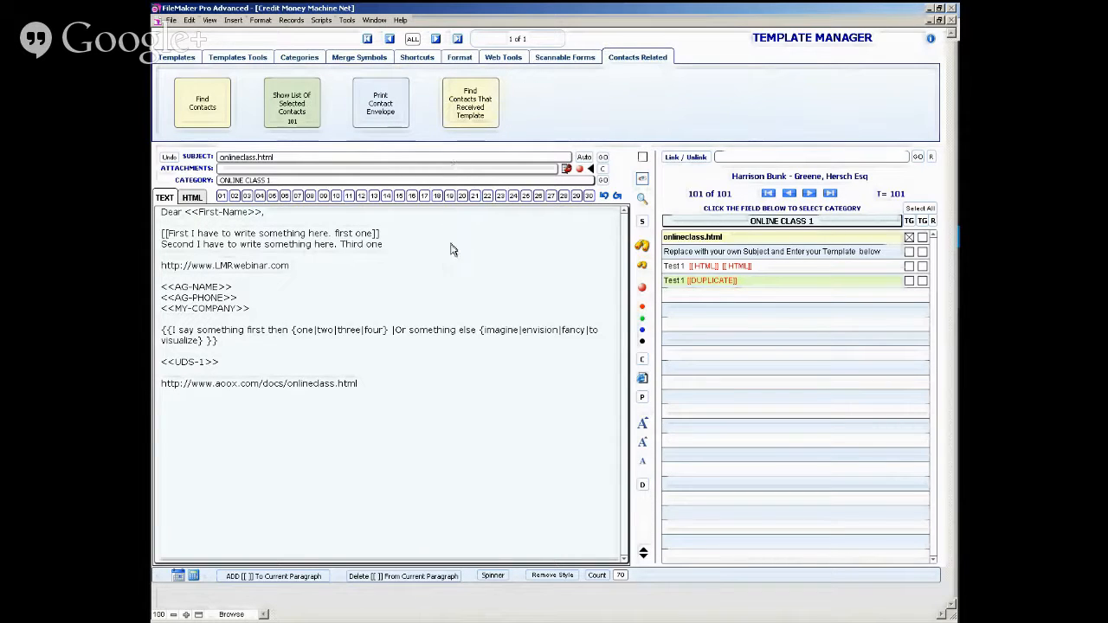
click(474, 119)
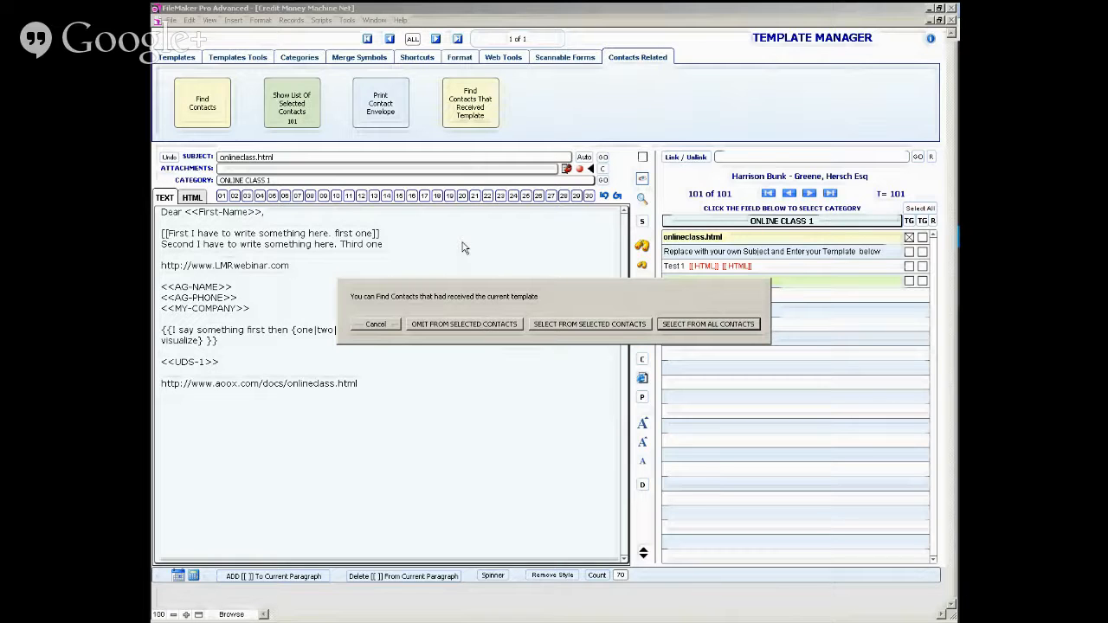
click(706, 324)
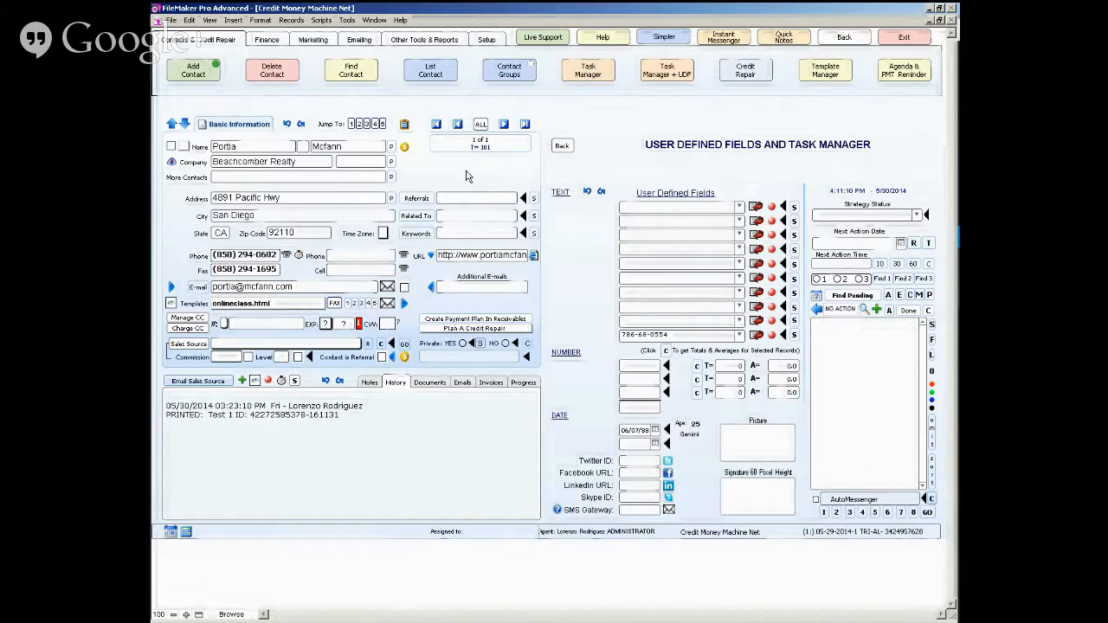
- Omit the recipients of the onlineclass.html template from the full contact list, and show only the omitted records
click(483, 127)
click(818, 78)
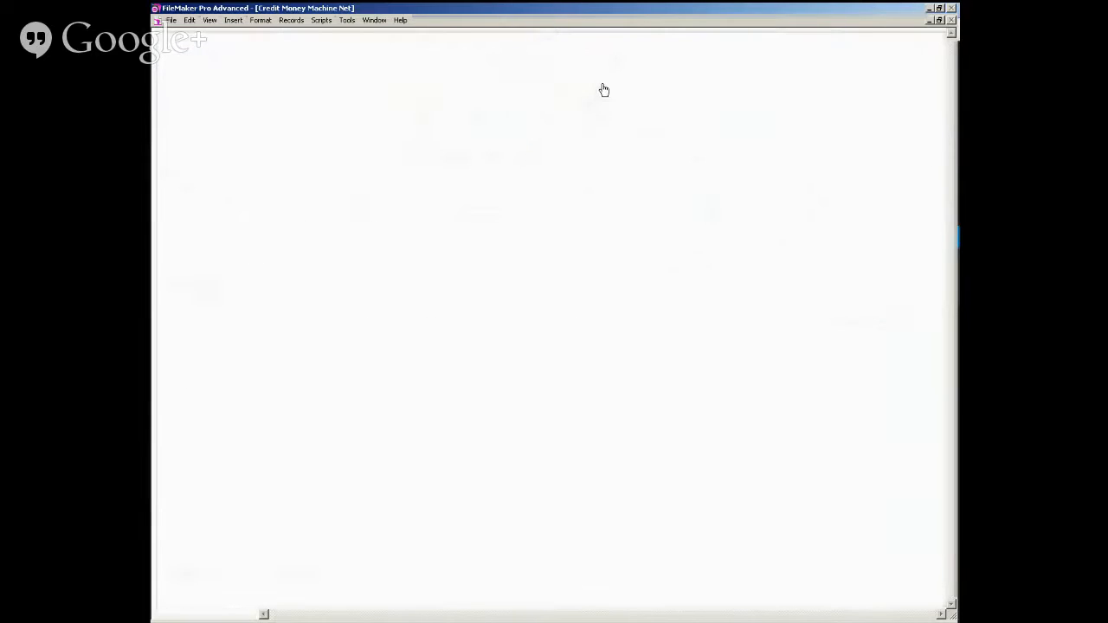
click(637, 57)
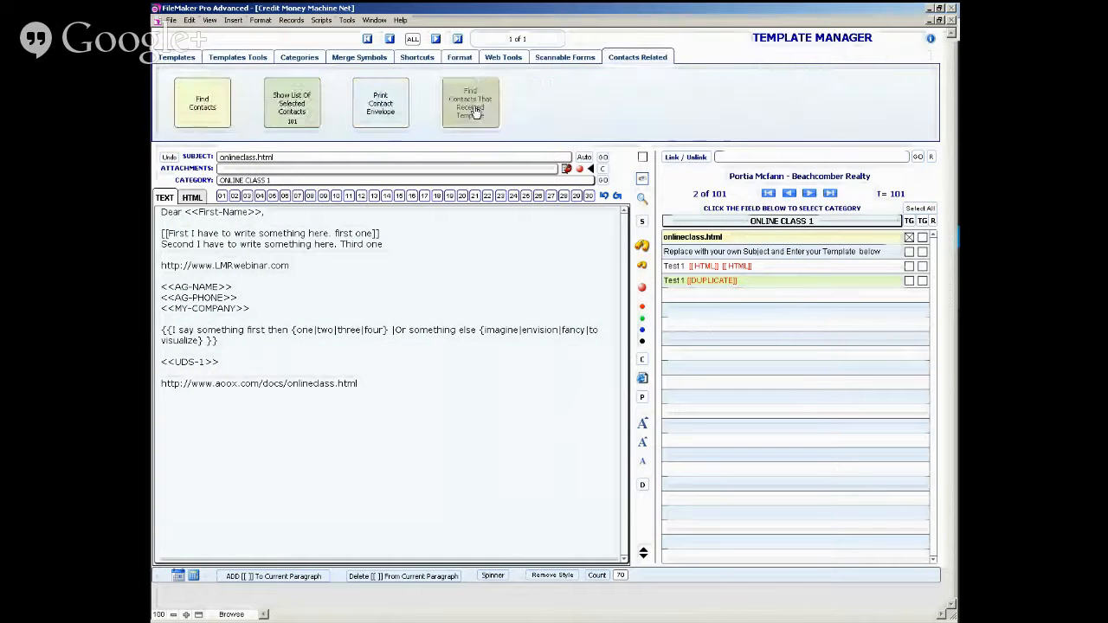
click(470, 103)
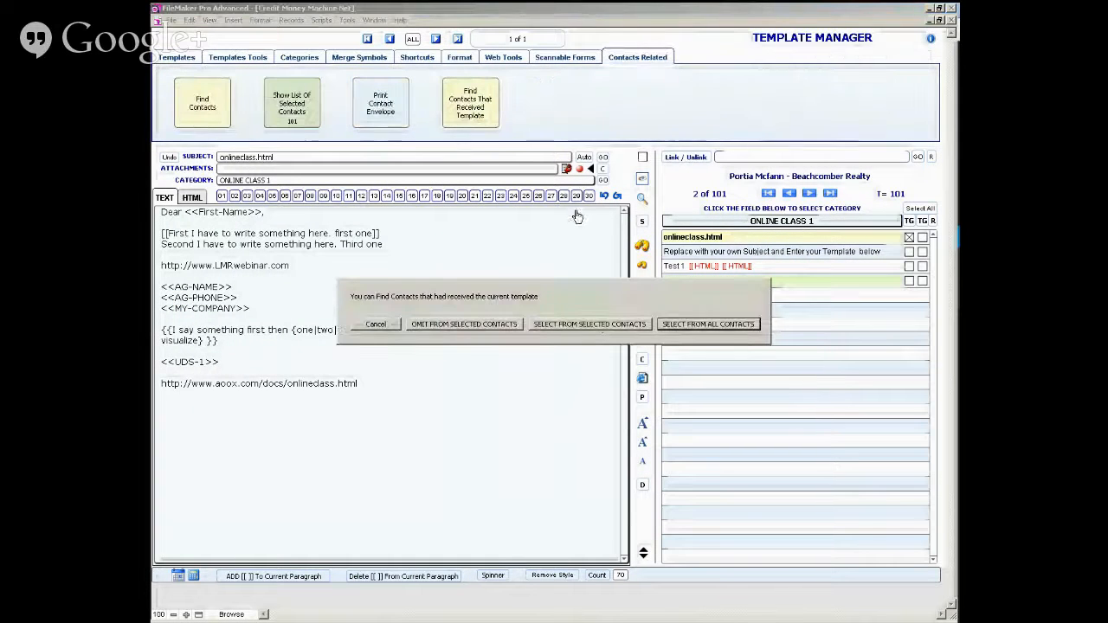
click(498, 324)
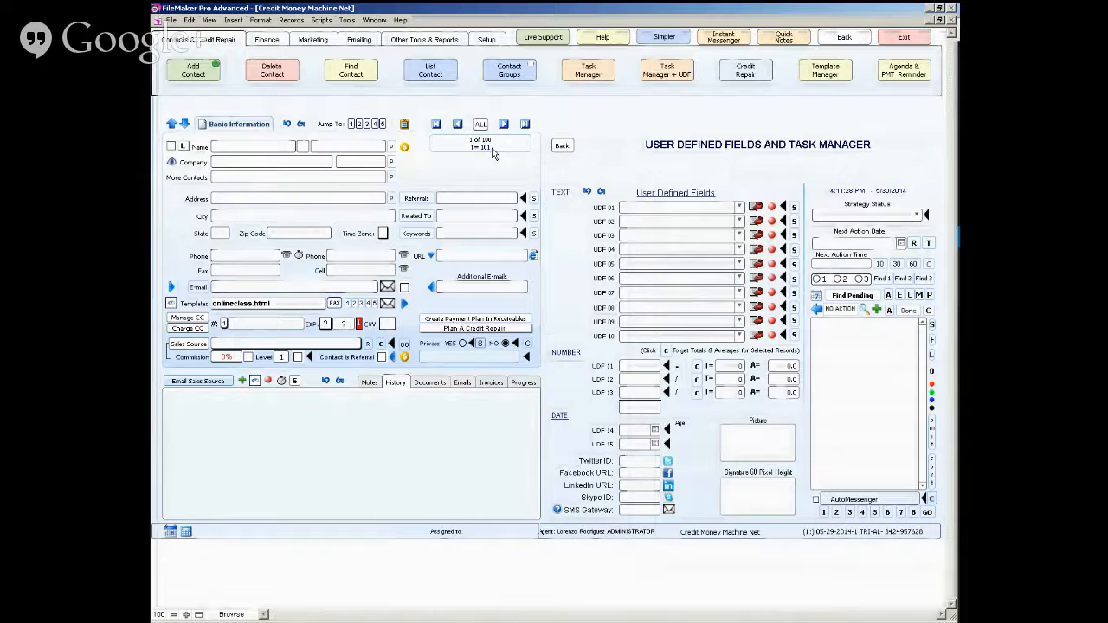
click(292, 20)
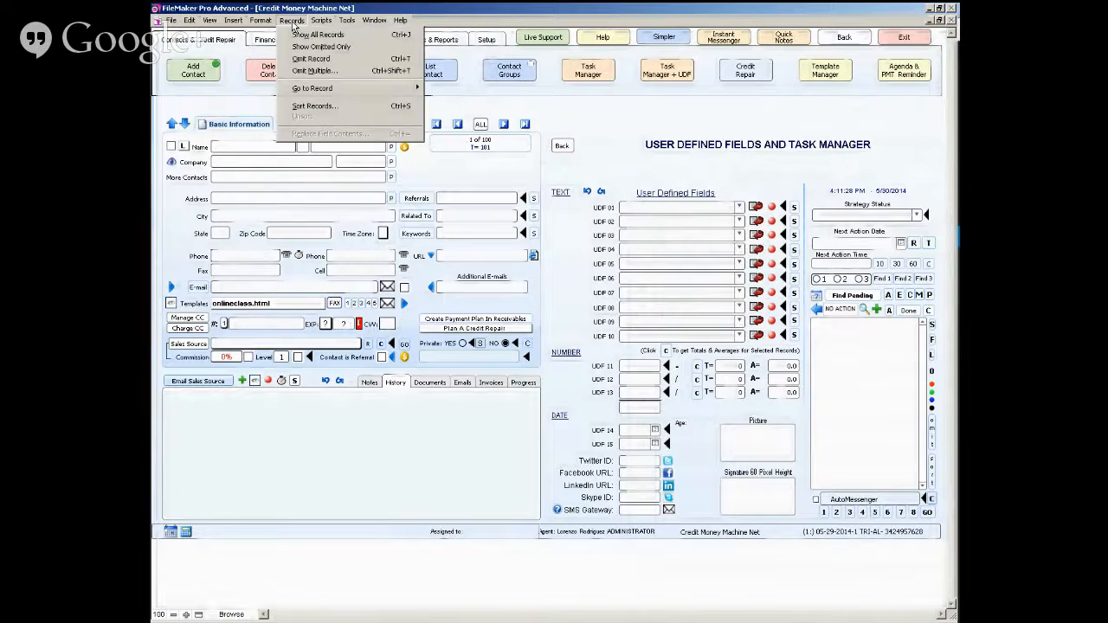
click(301, 48)
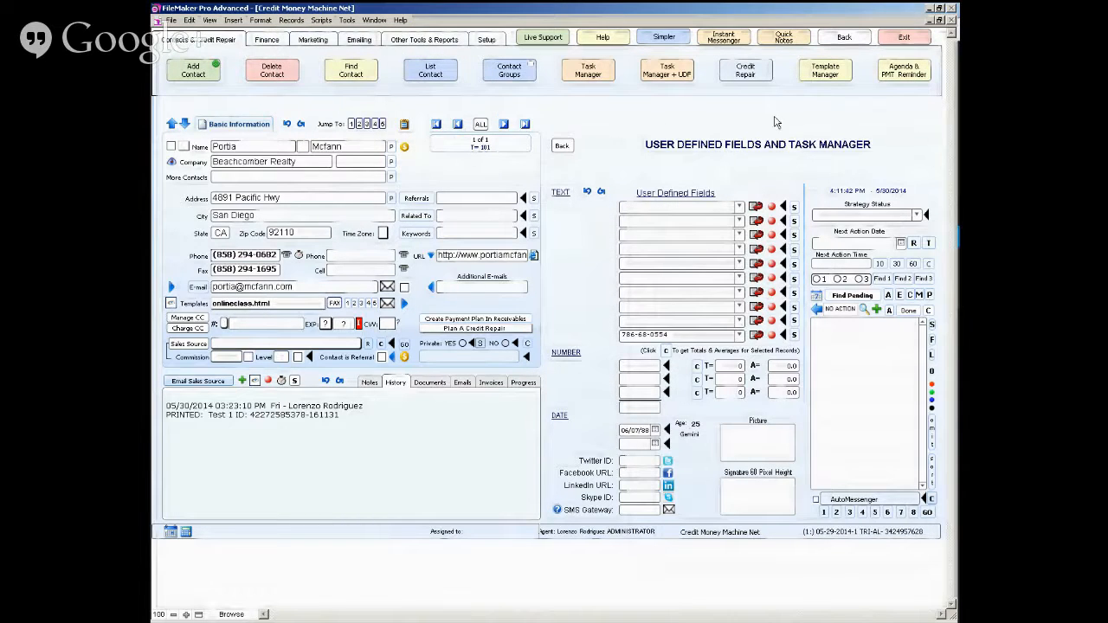
- Open Template Manager from the contact record and link the current template, onlineclass.html, to this contact
click(830, 74)
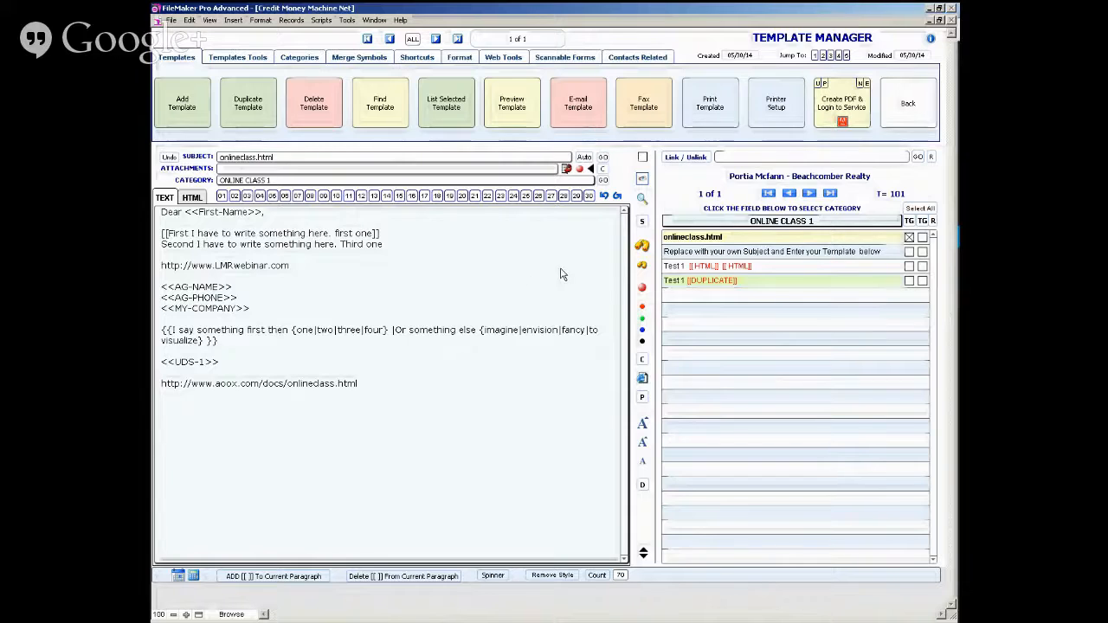
click(683, 159)
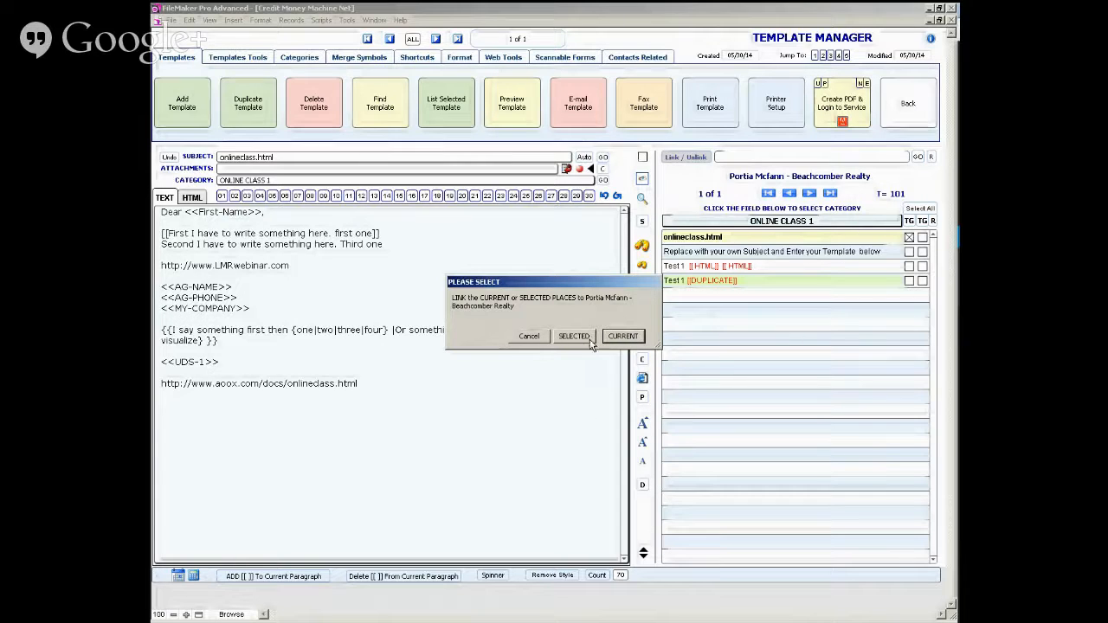
click(621, 337)
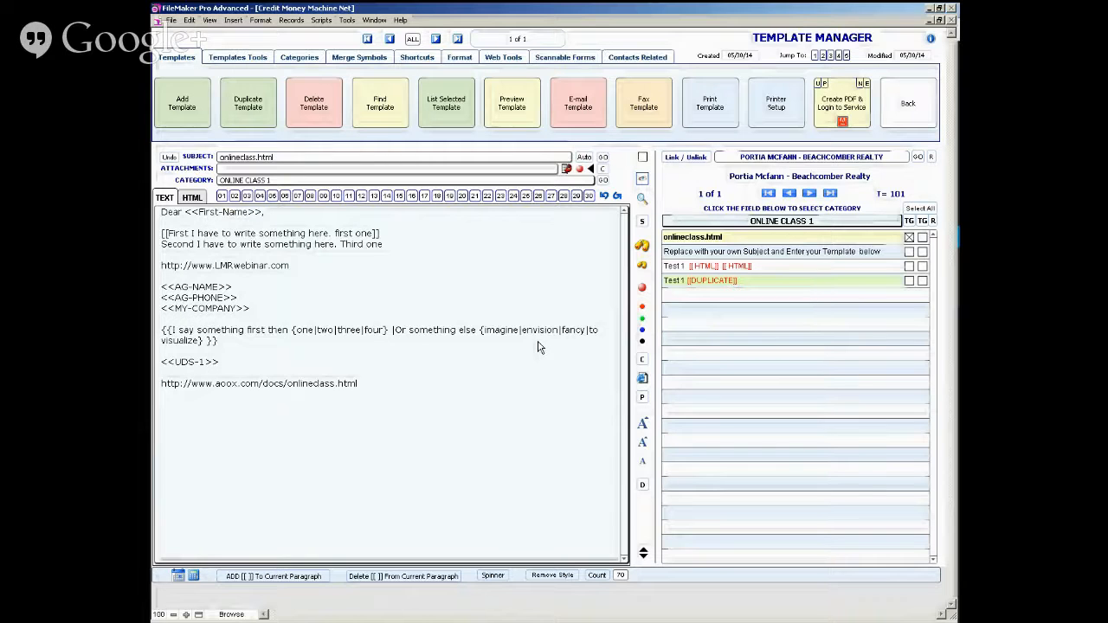
- View the Test 1 [[DUPLICATE]] template, return to the contact record, and reopen Template Manager at the contact's linked template
click(696, 283)
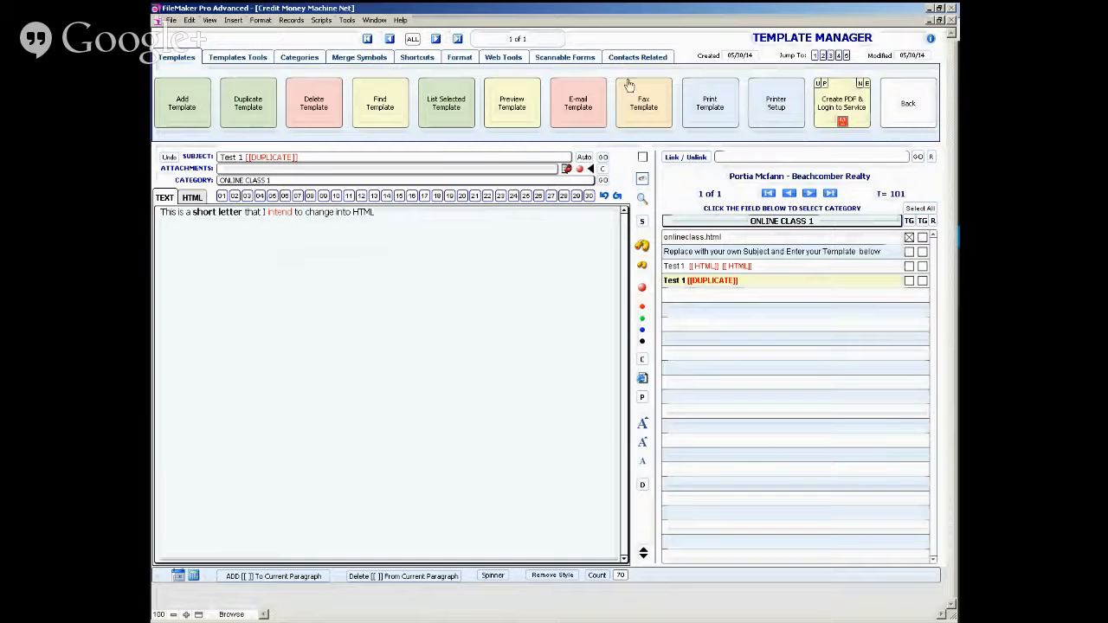
click(892, 121)
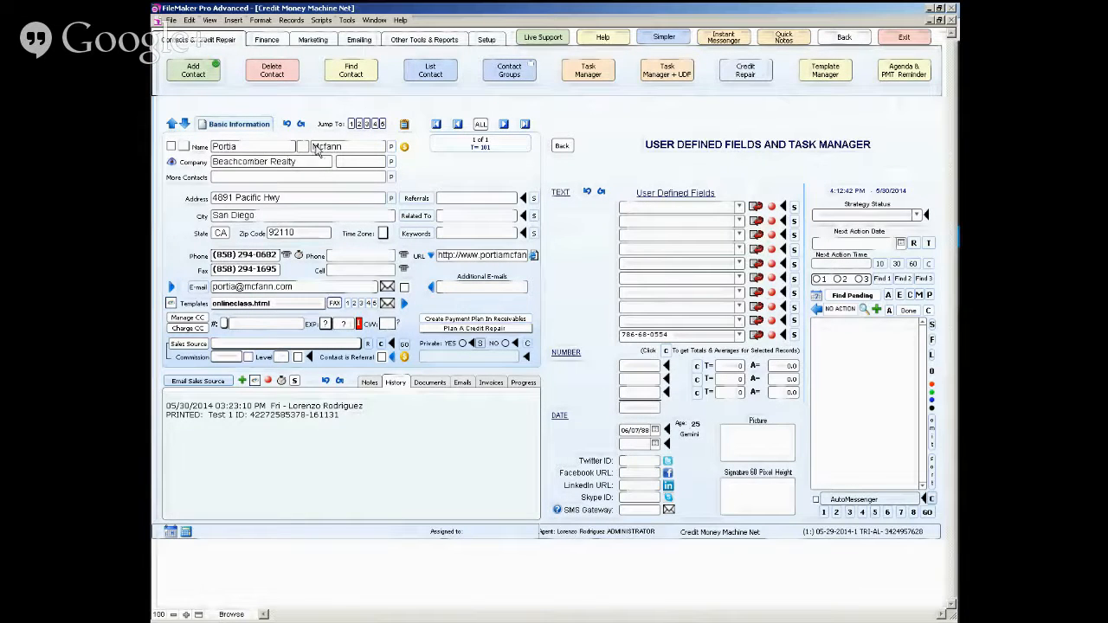
click(826, 73)
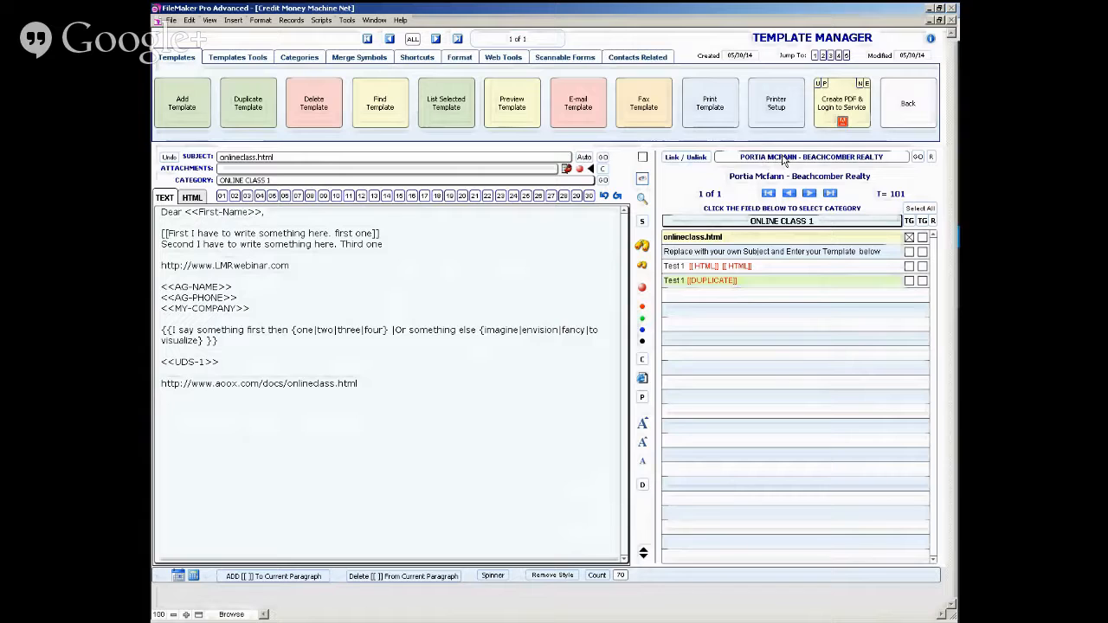
- Open the scannable form titled Example with Western Union form in the form editor
click(560, 59)
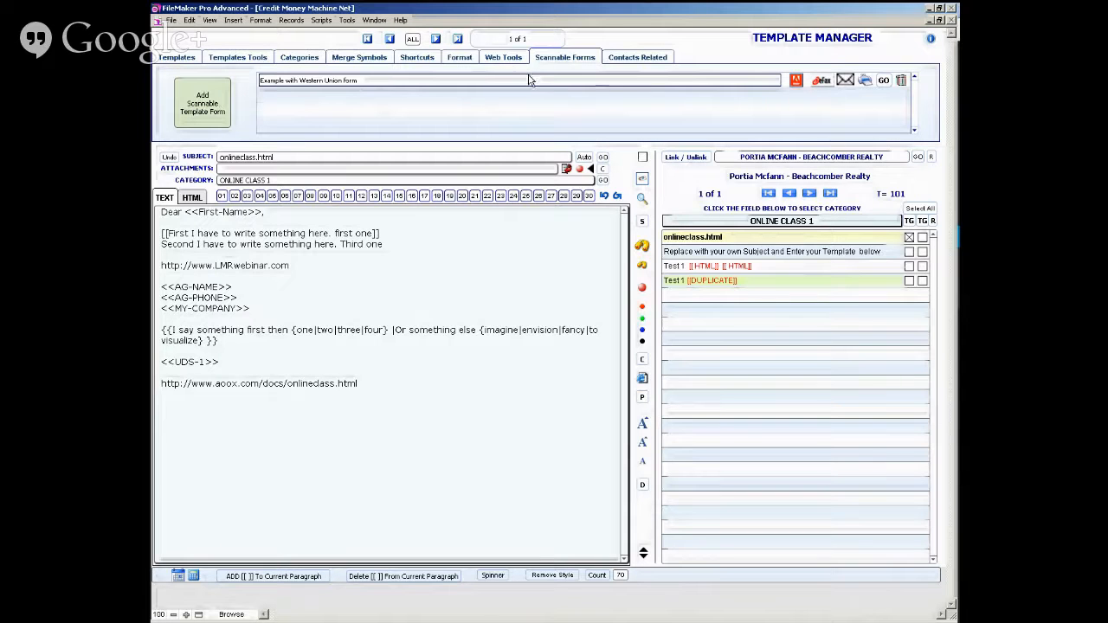
click(884, 81)
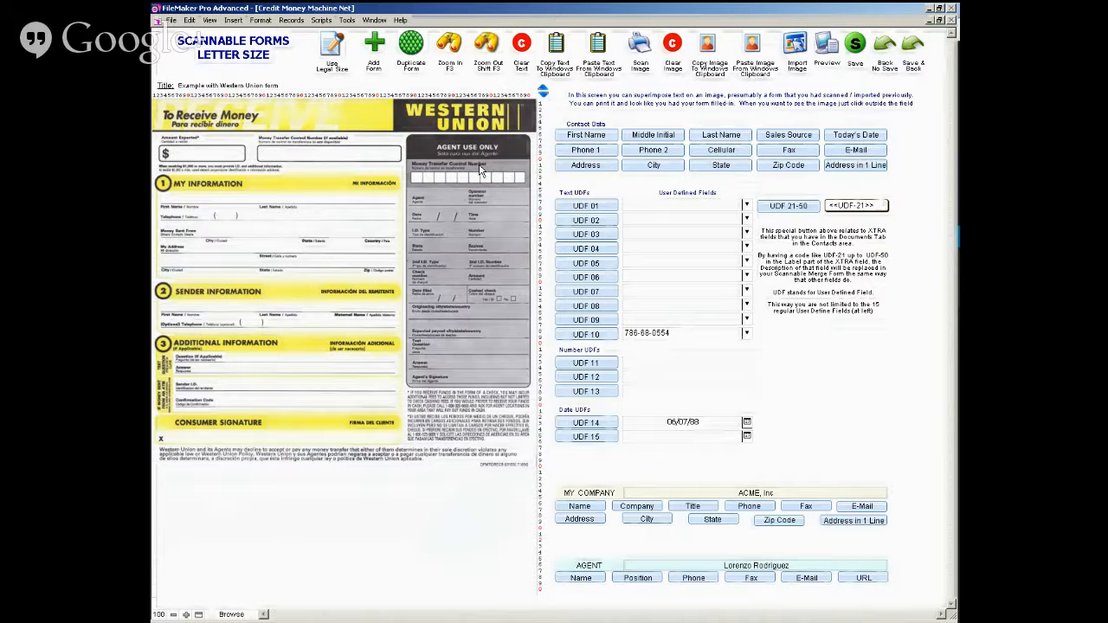
click(449, 48)
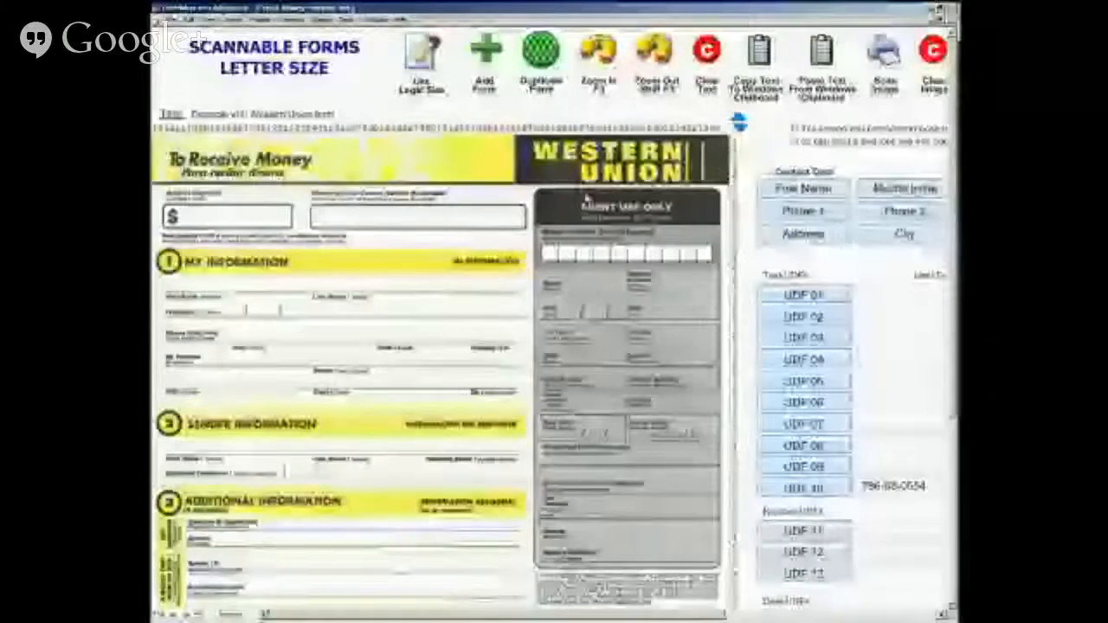
click(651, 55)
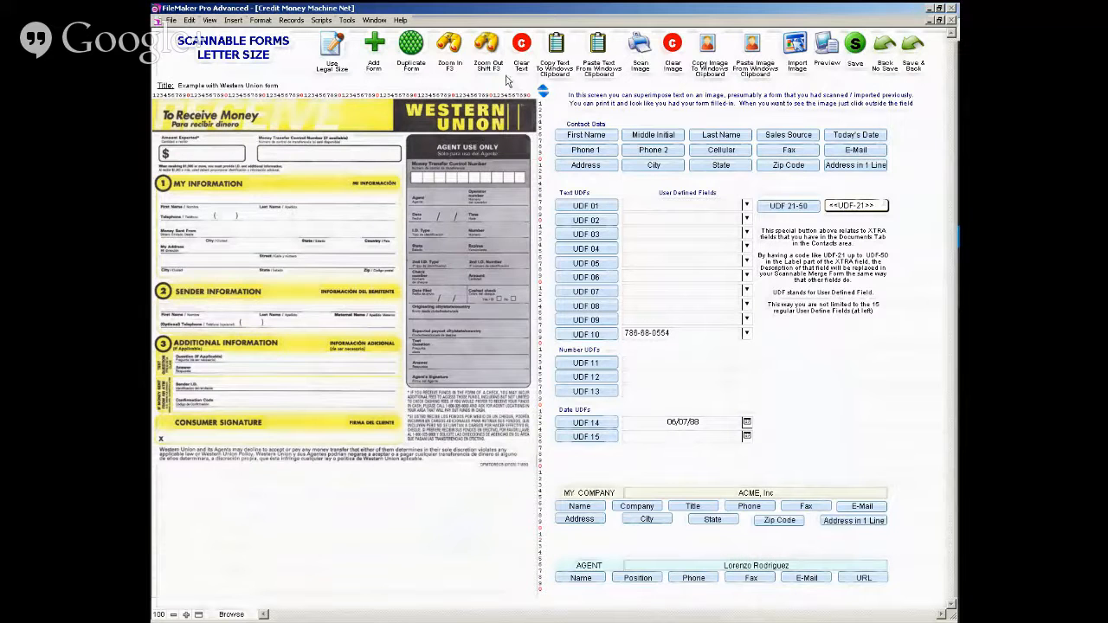
- Insert the contact's First Name merge code on the First Name line of the form's My Information section
click(449, 49)
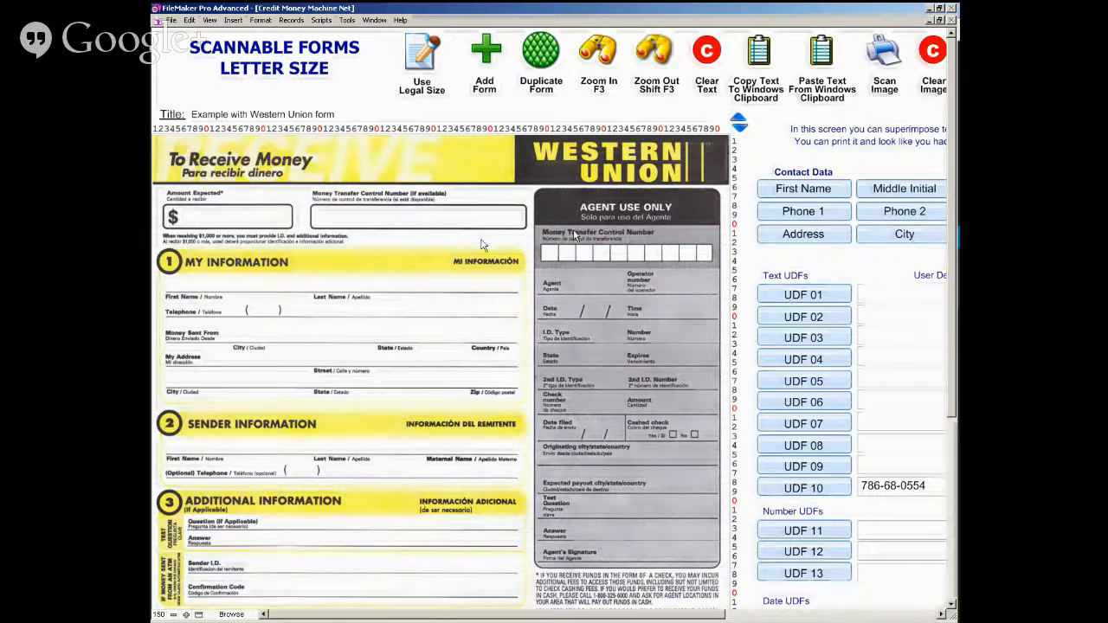
click(184, 288)
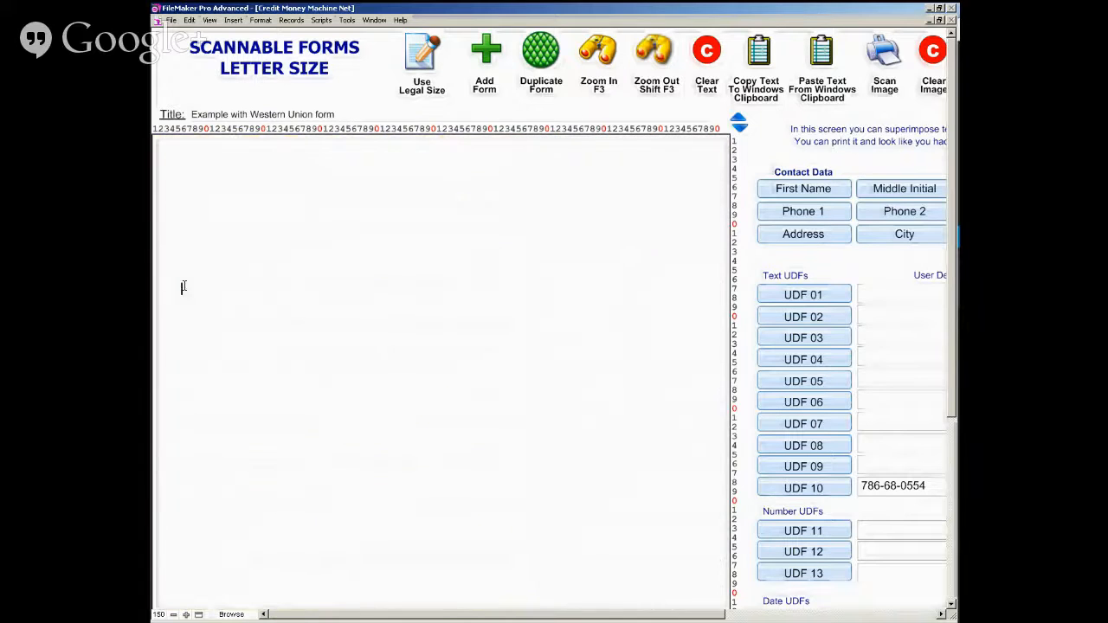
click(801, 191)
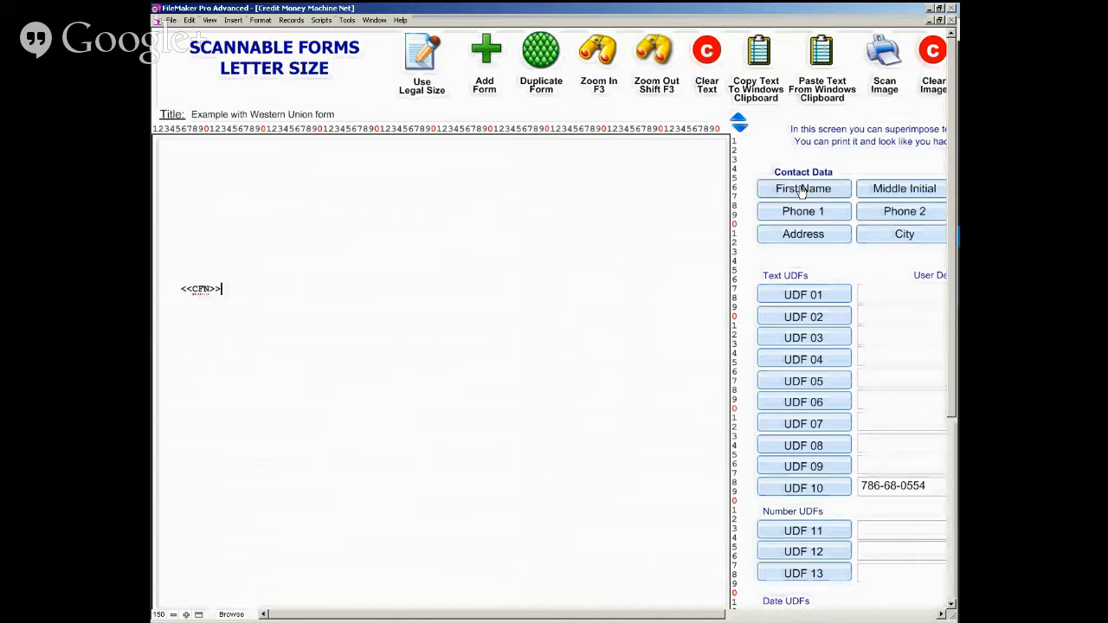
click(757, 169)
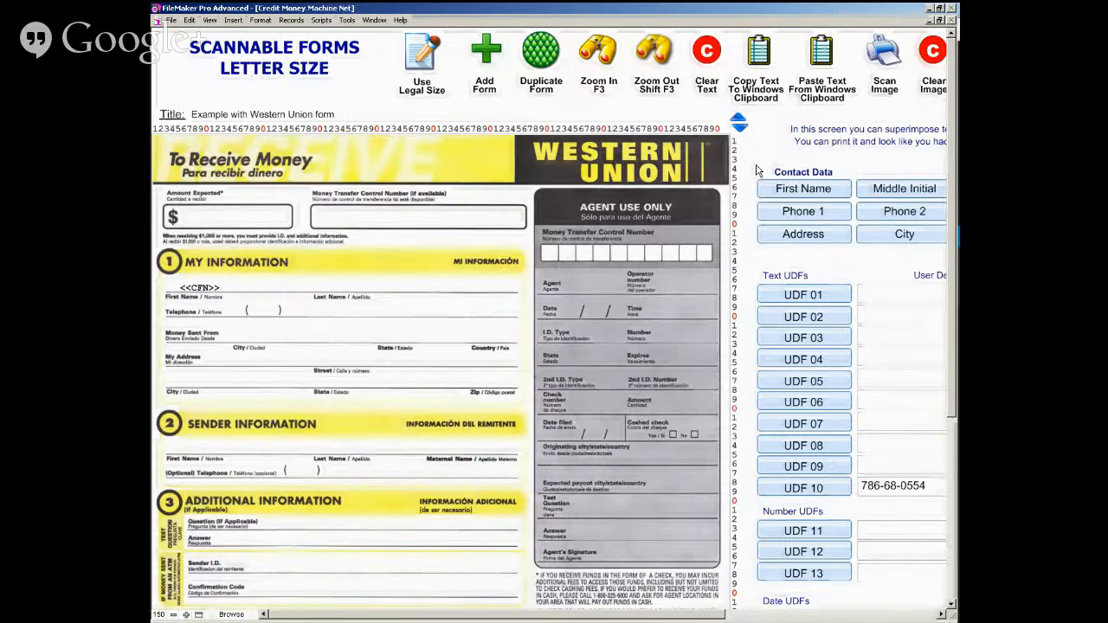
- Insert the contact's Last Name merge code on the Last Name line of the My Information section
click(316, 290)
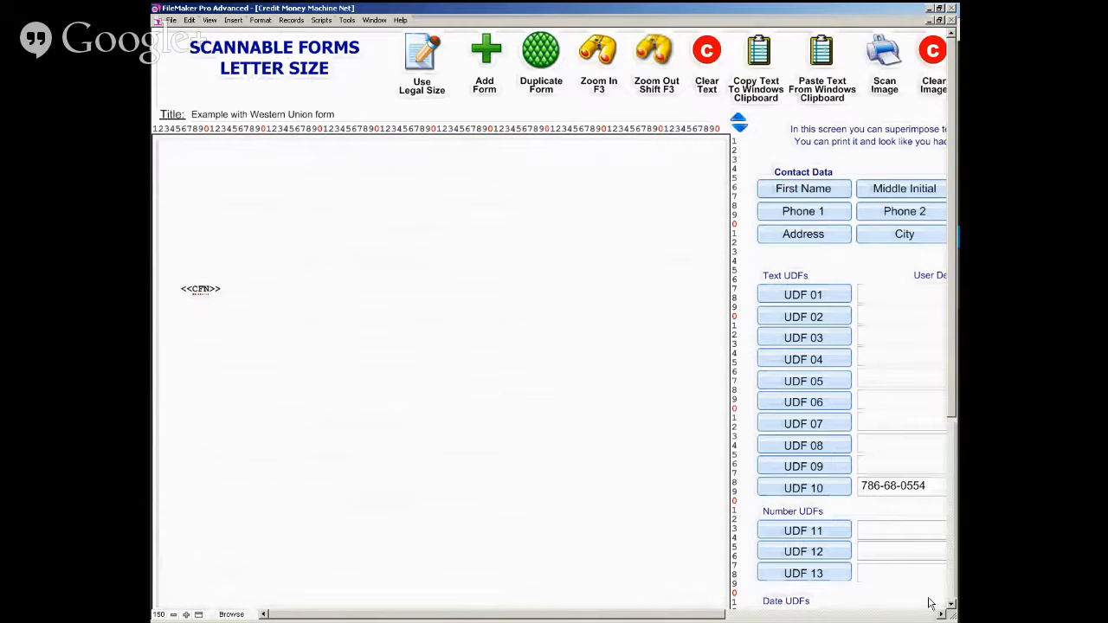
click(941, 614)
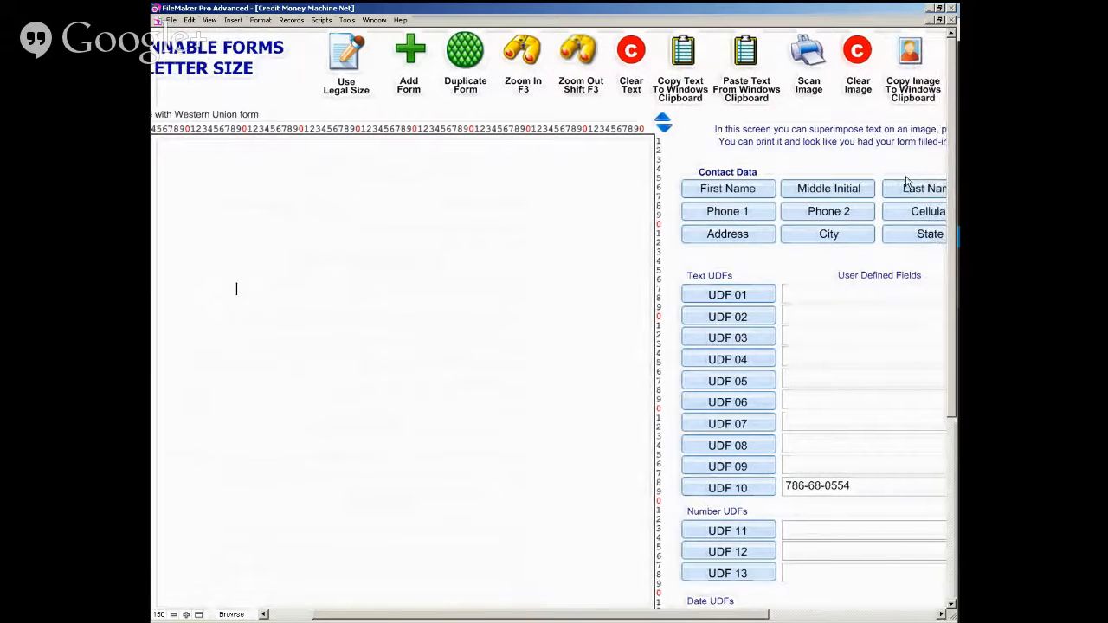
click(904, 191)
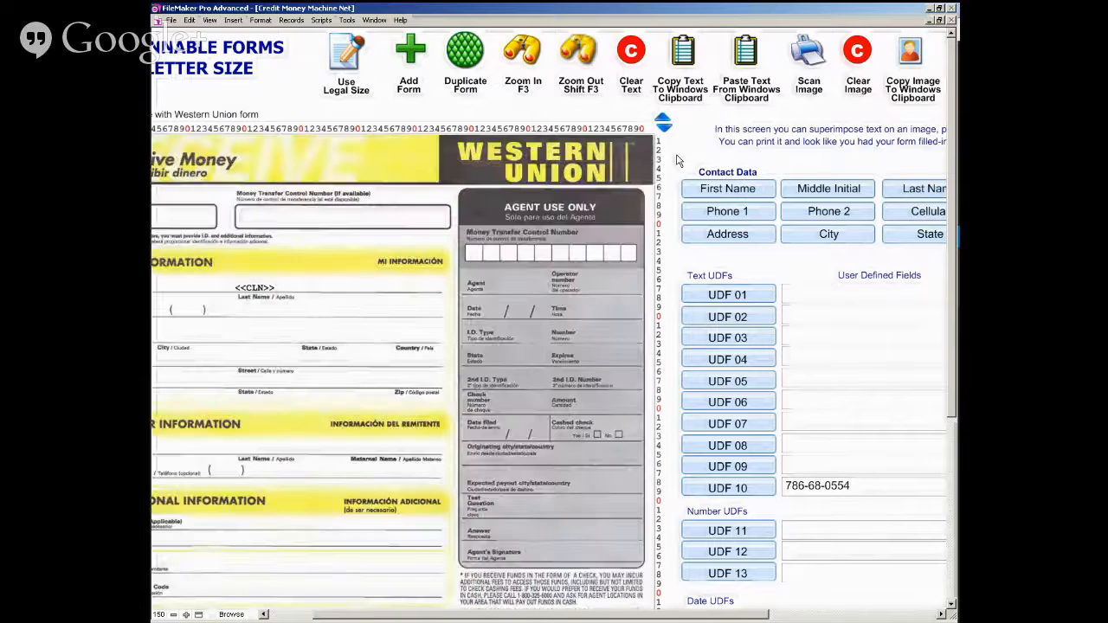
click(291, 618)
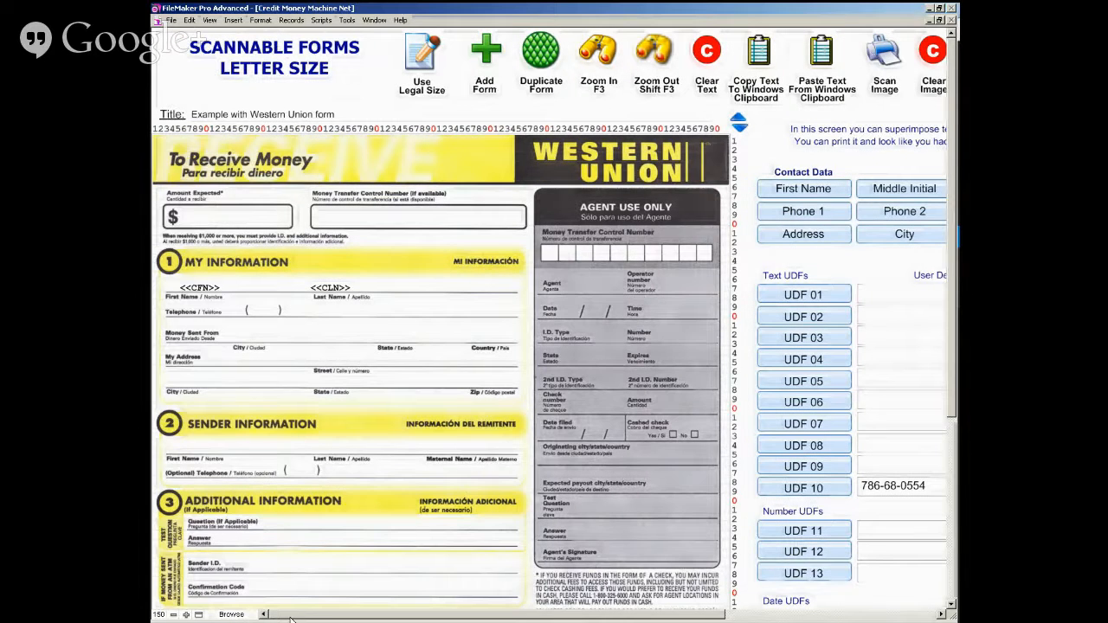
- Enter 1,000.00 in the form's Amount Expected box and leave the text layer
click(193, 218)
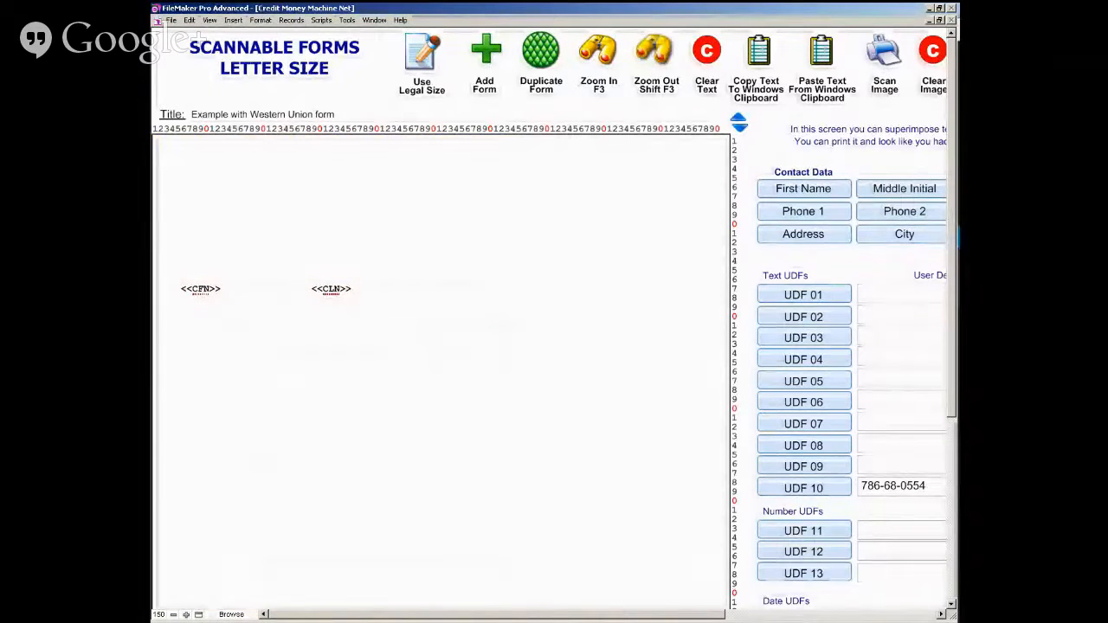
text(1,000.00)
click(357, 100)
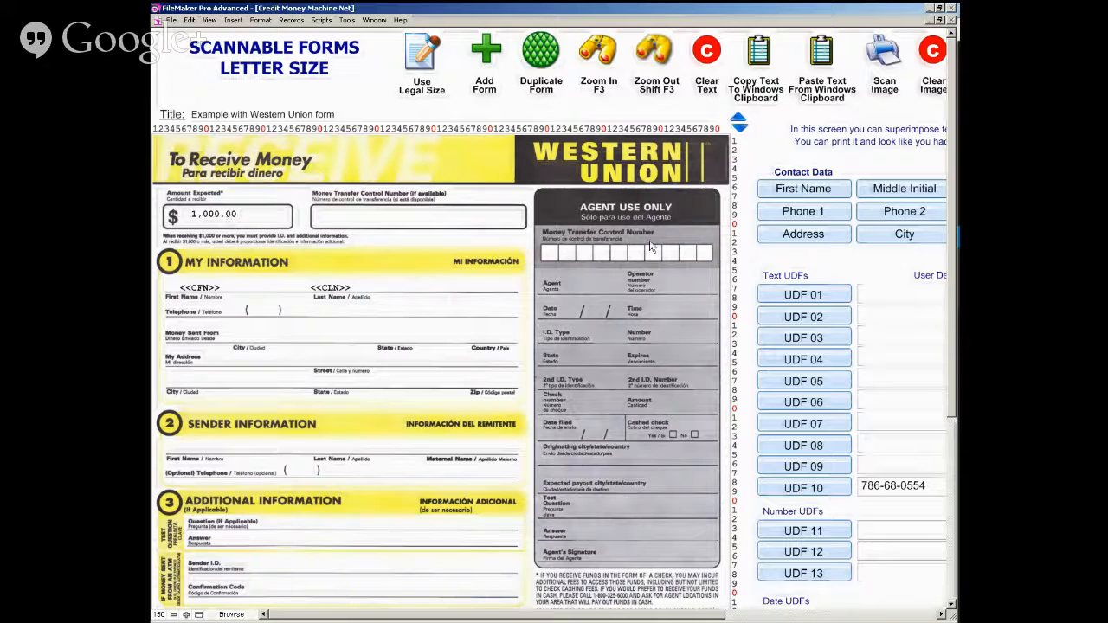
- Preview the Western Union form with the contact's merged data, and return to the form editor
click(943, 615)
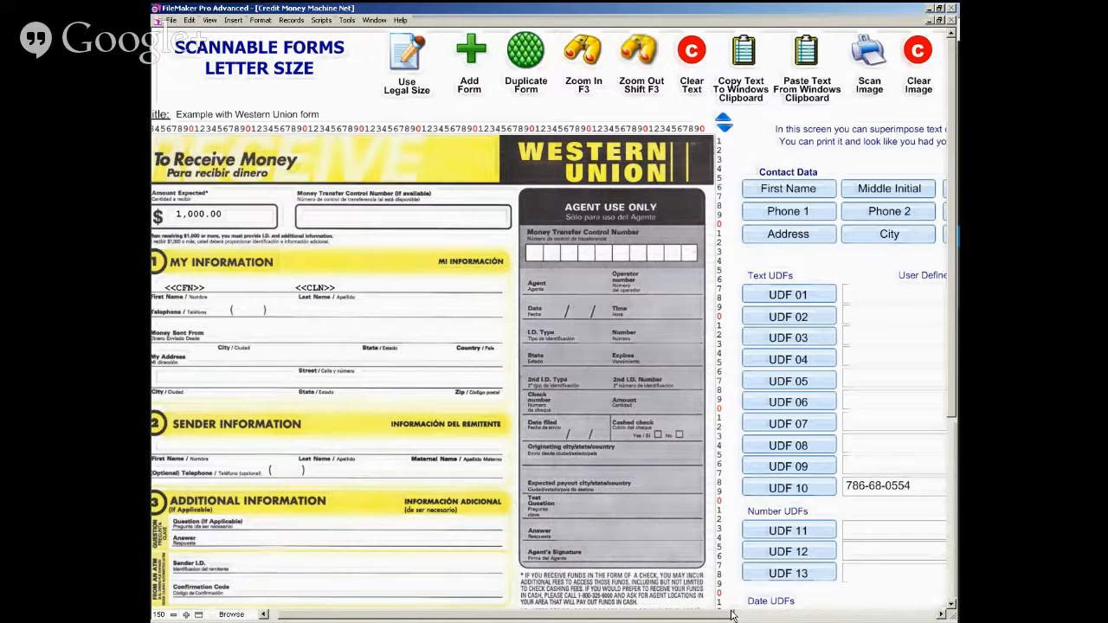
click(264, 615)
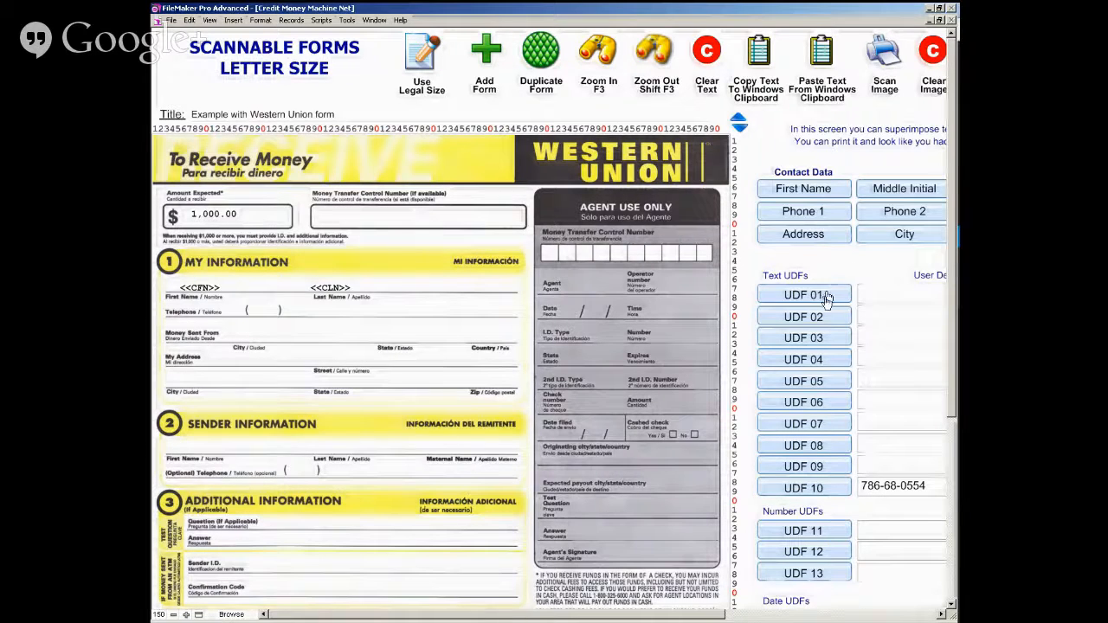
click(941, 614)
click(940, 613)
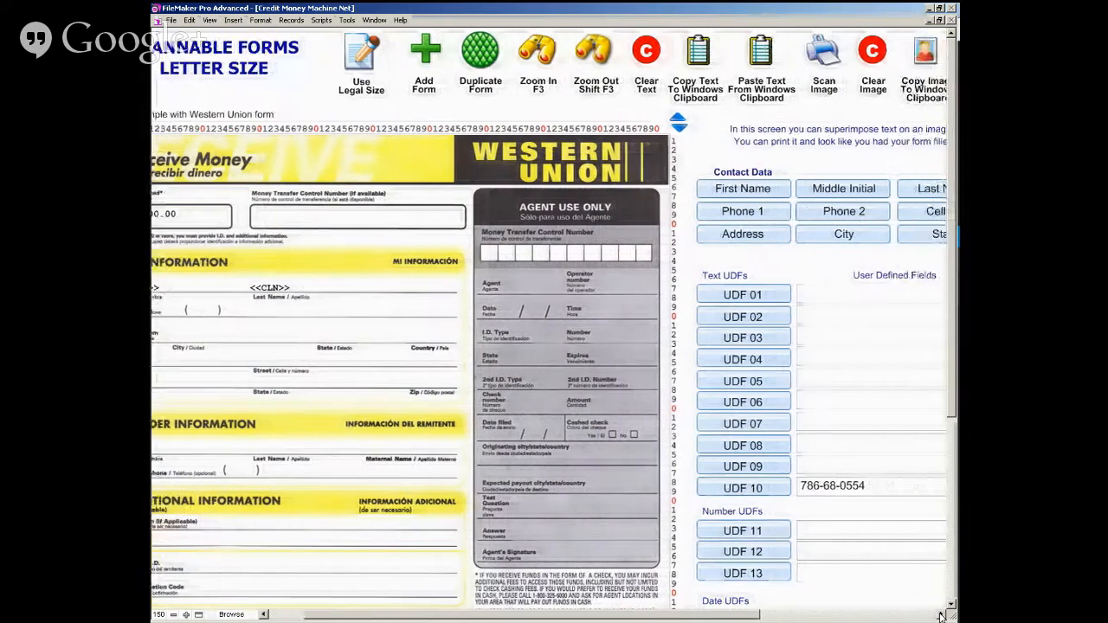
click(941, 613)
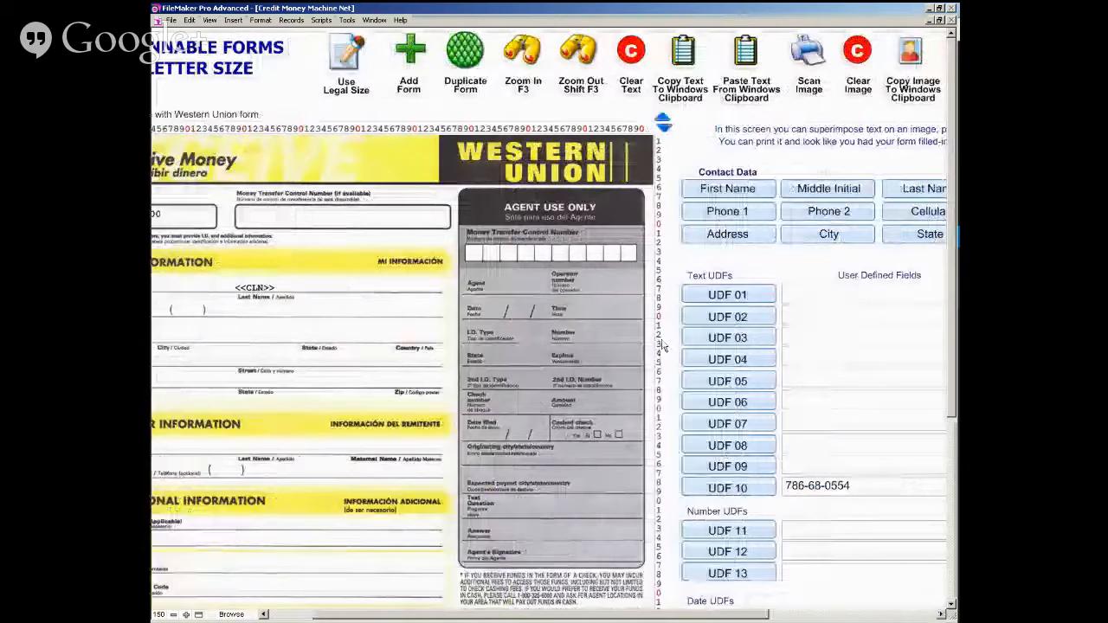
click(582, 48)
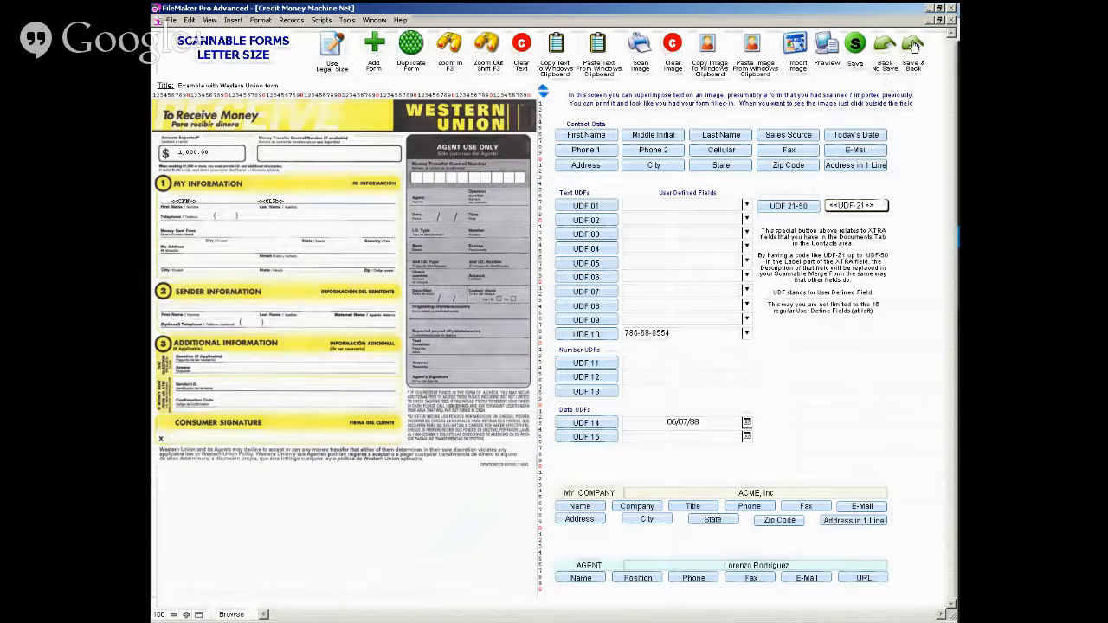
click(822, 49)
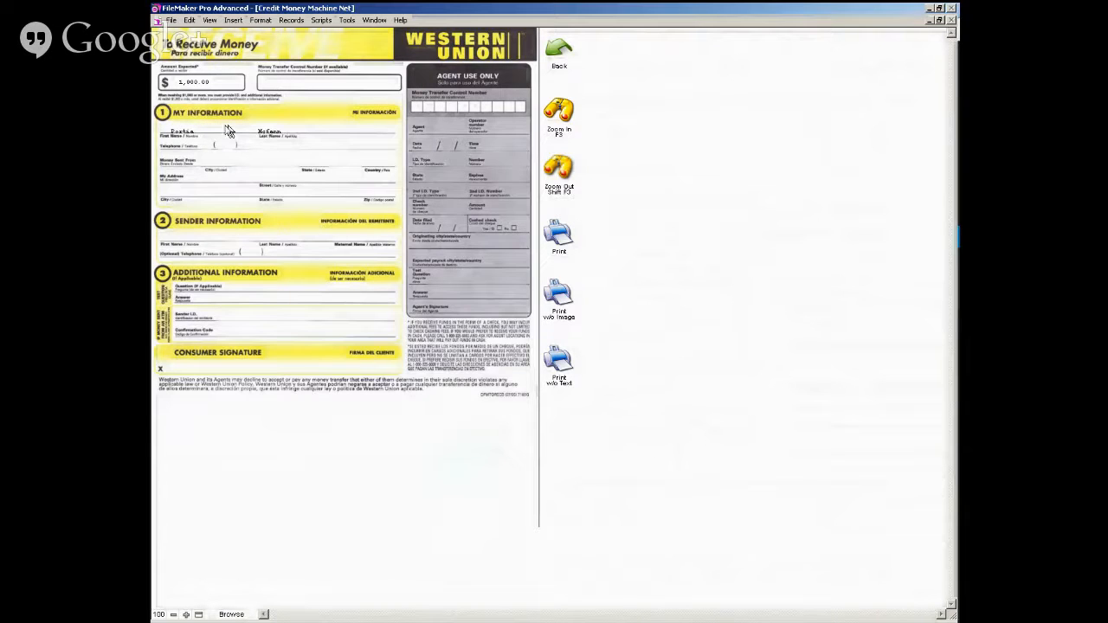
click(554, 57)
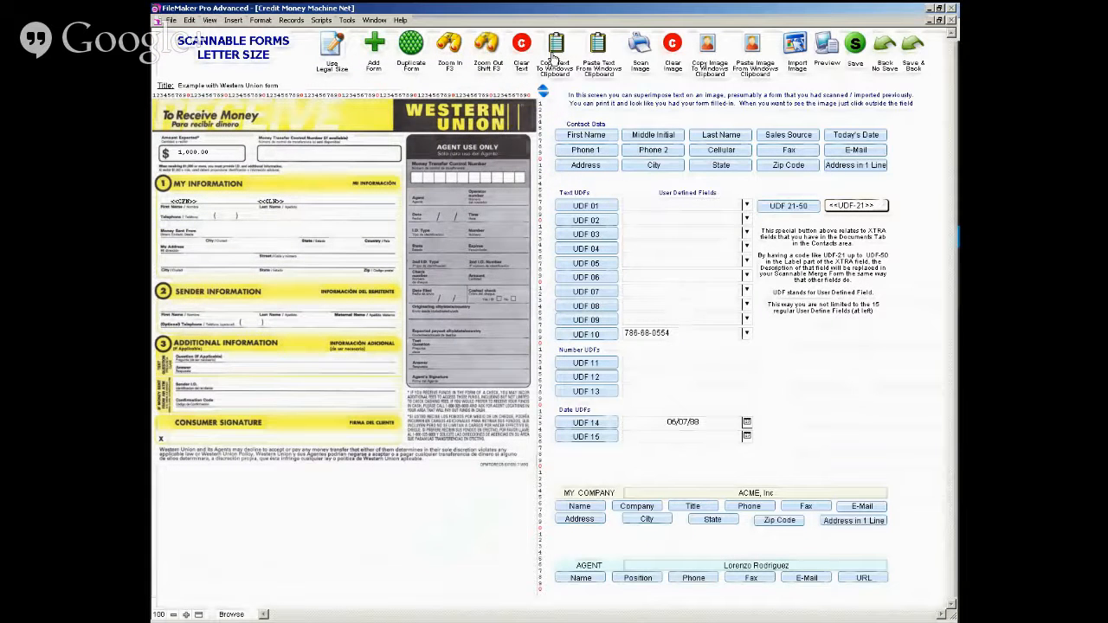
- Delete the blank line above the name merge codes to raise them, and check their alignment in the form preview
click(179, 201)
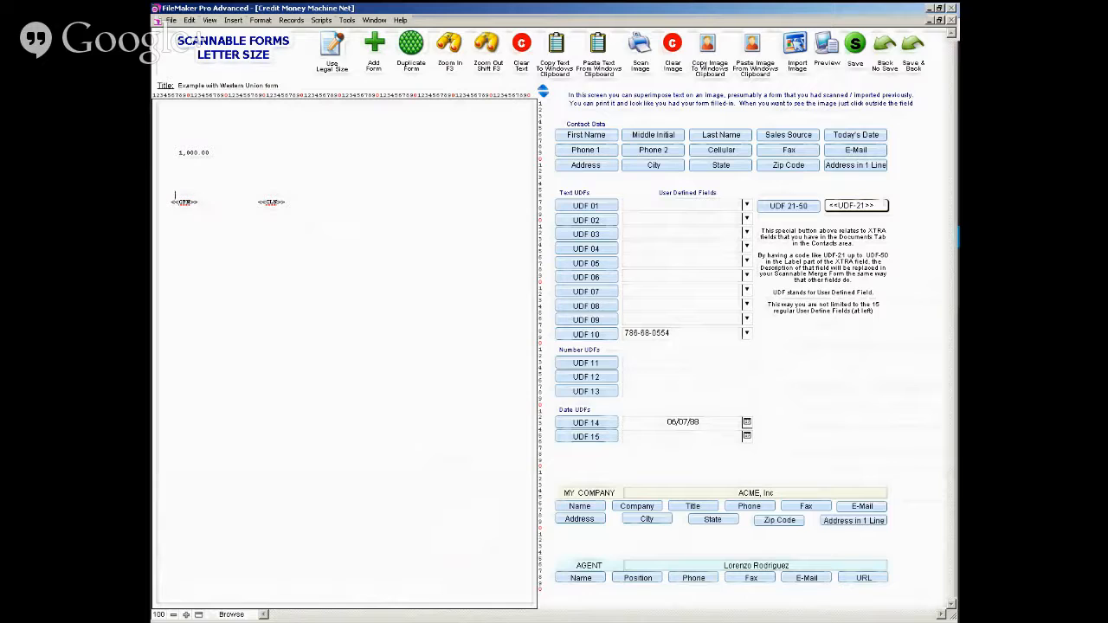
triple_click(200, 206)
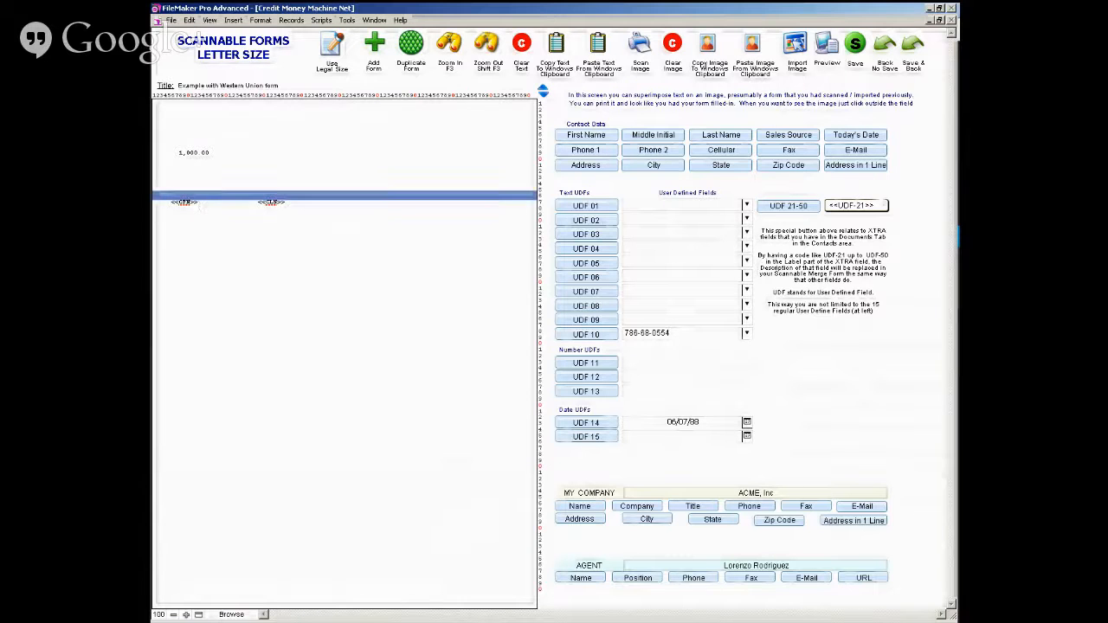
key(BackSpace)
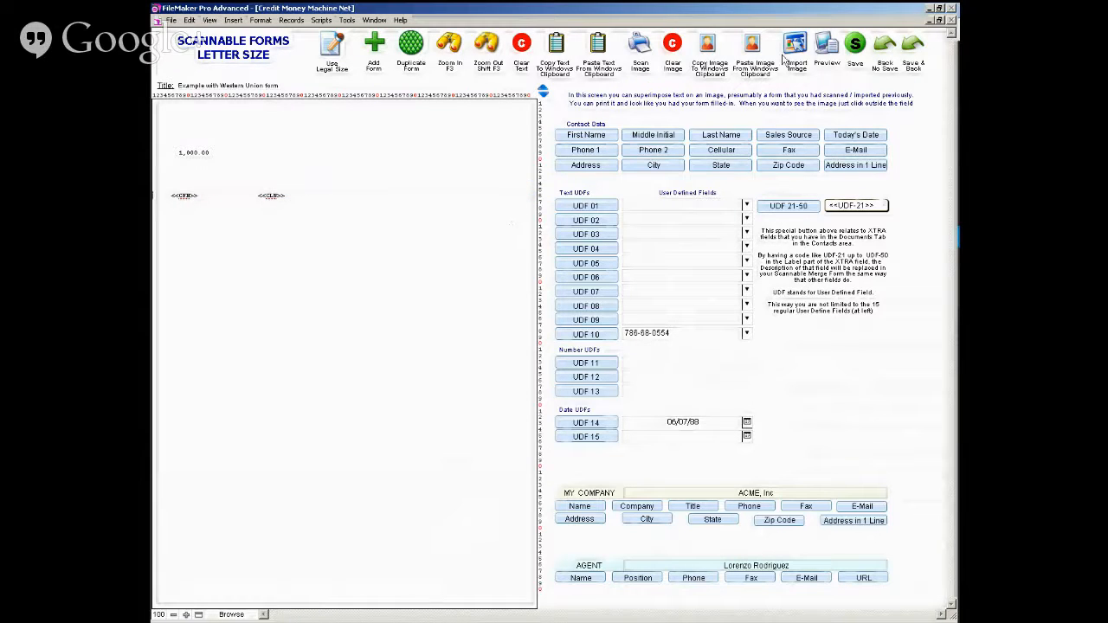
click(823, 45)
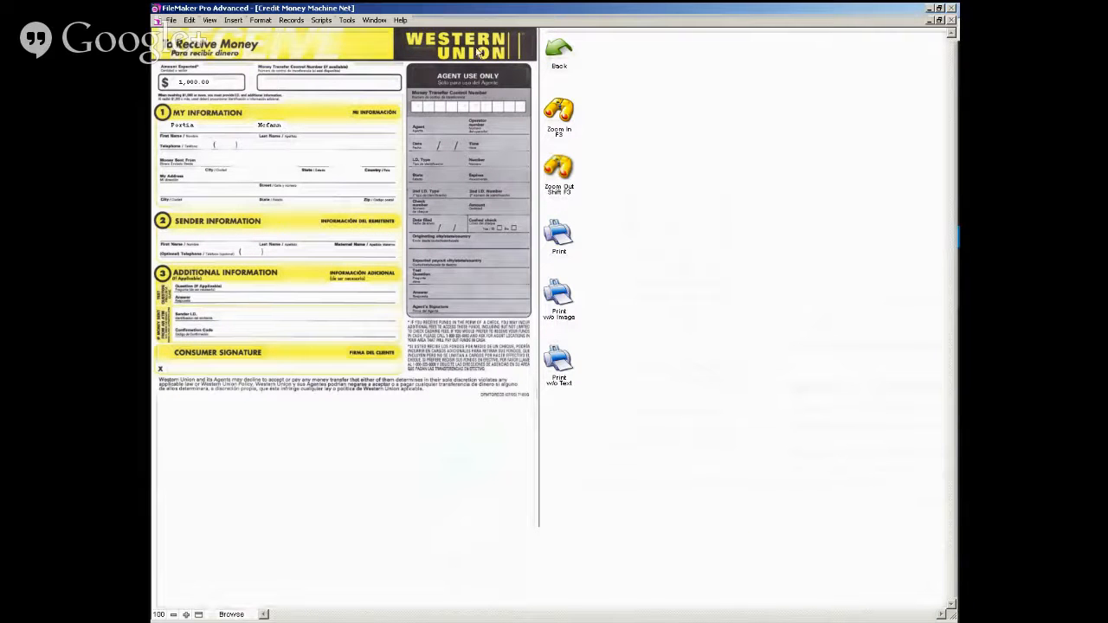
click(558, 50)
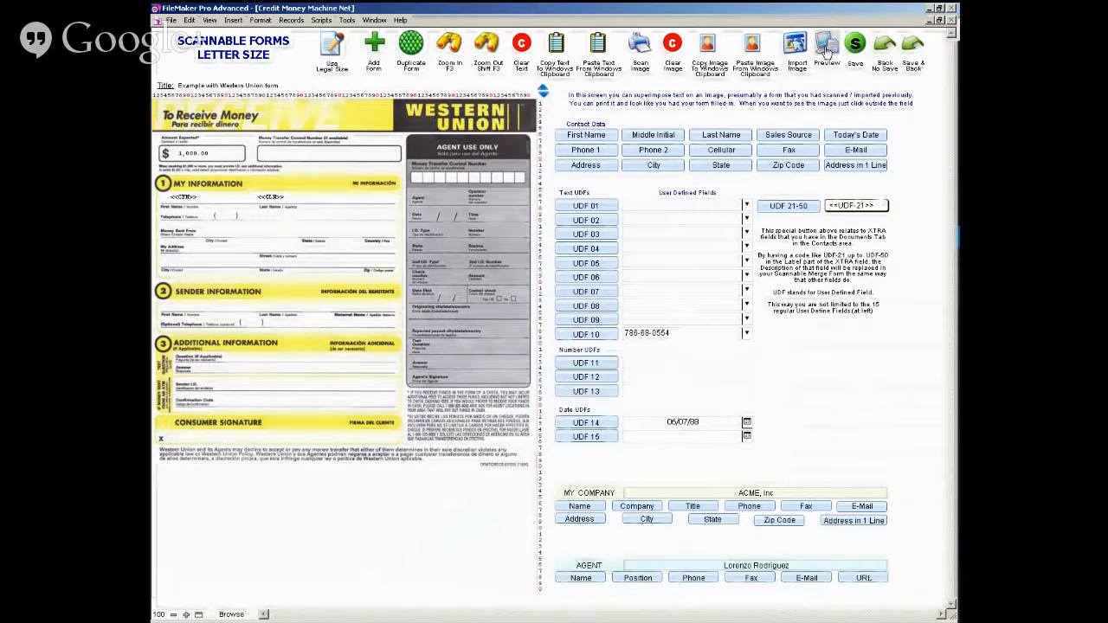
- Preview the merged form again, and save it while returning to Template Manager
key(ctrl+u)
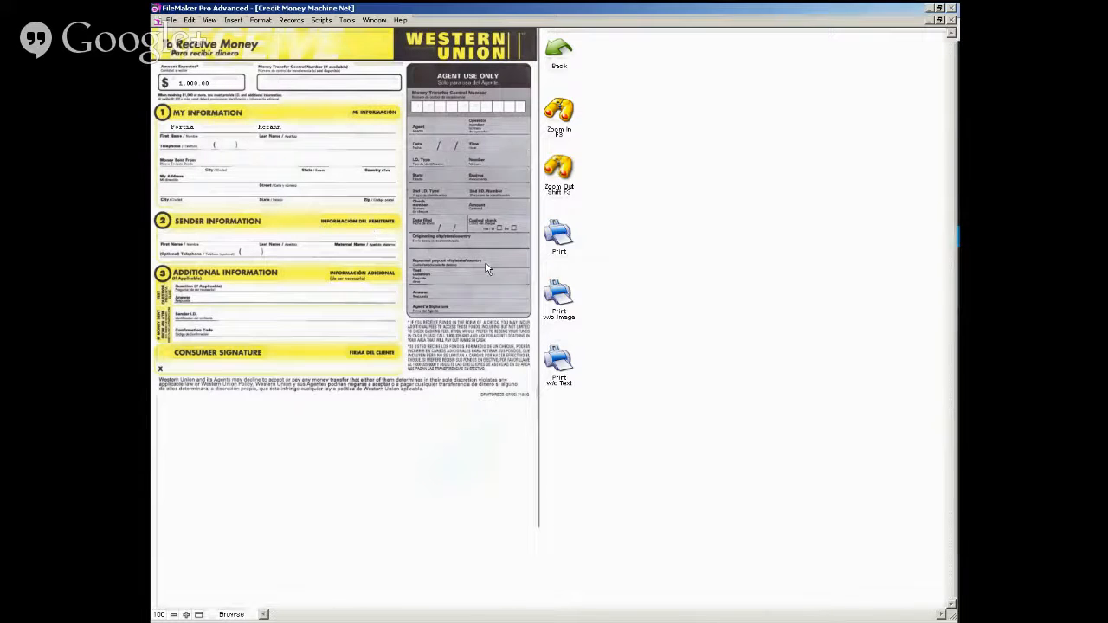
click(556, 71)
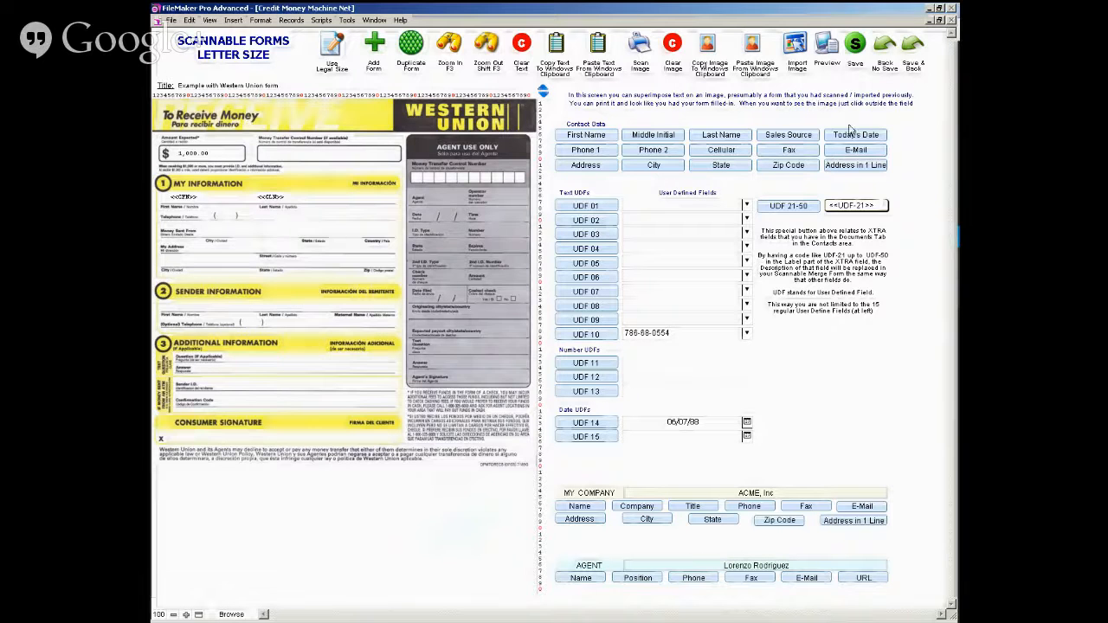
click(914, 49)
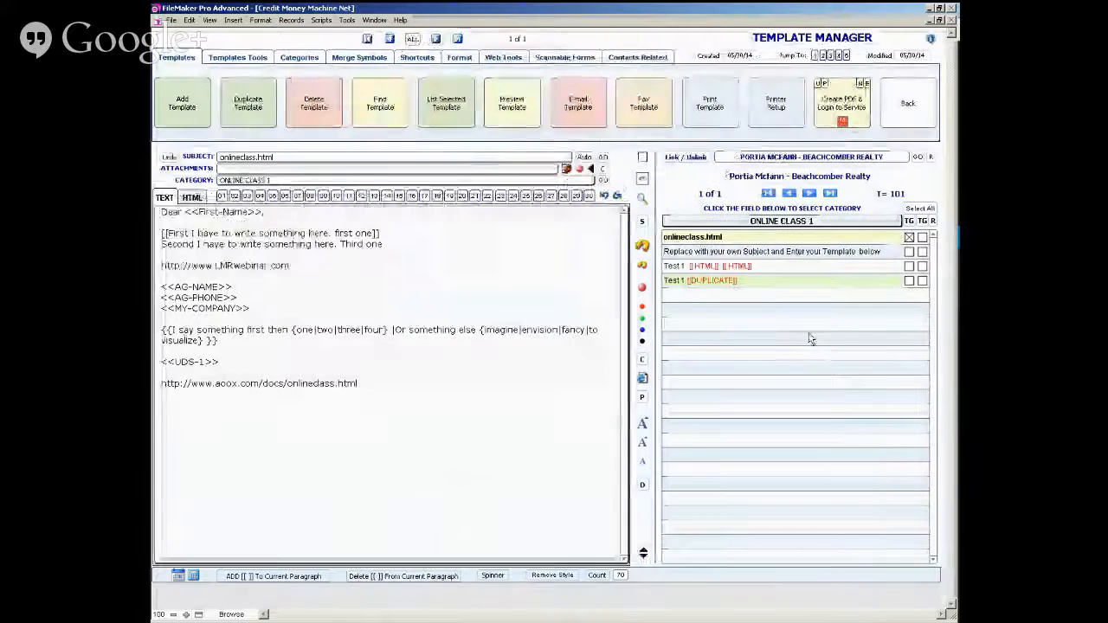